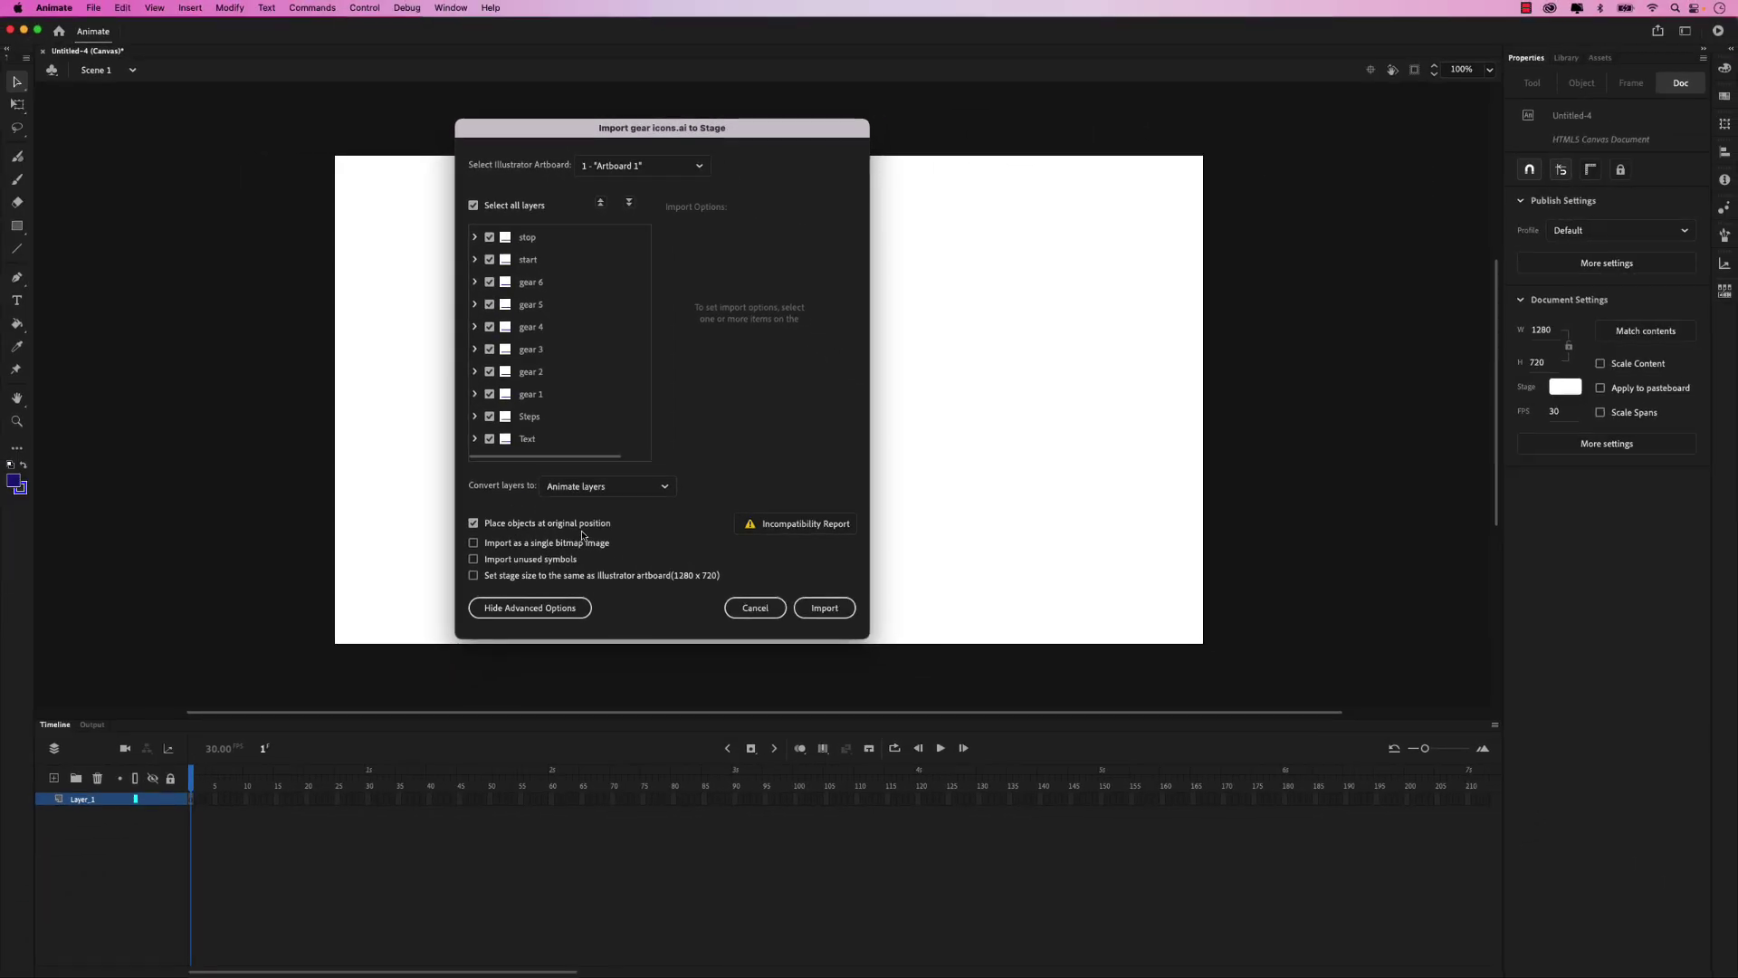
# Step: Import all layers of Artboard 1 from gear icons.ai to the stage as Animate layers, keeping original positions, and clear the selection
pyautogui.click(815, 608)
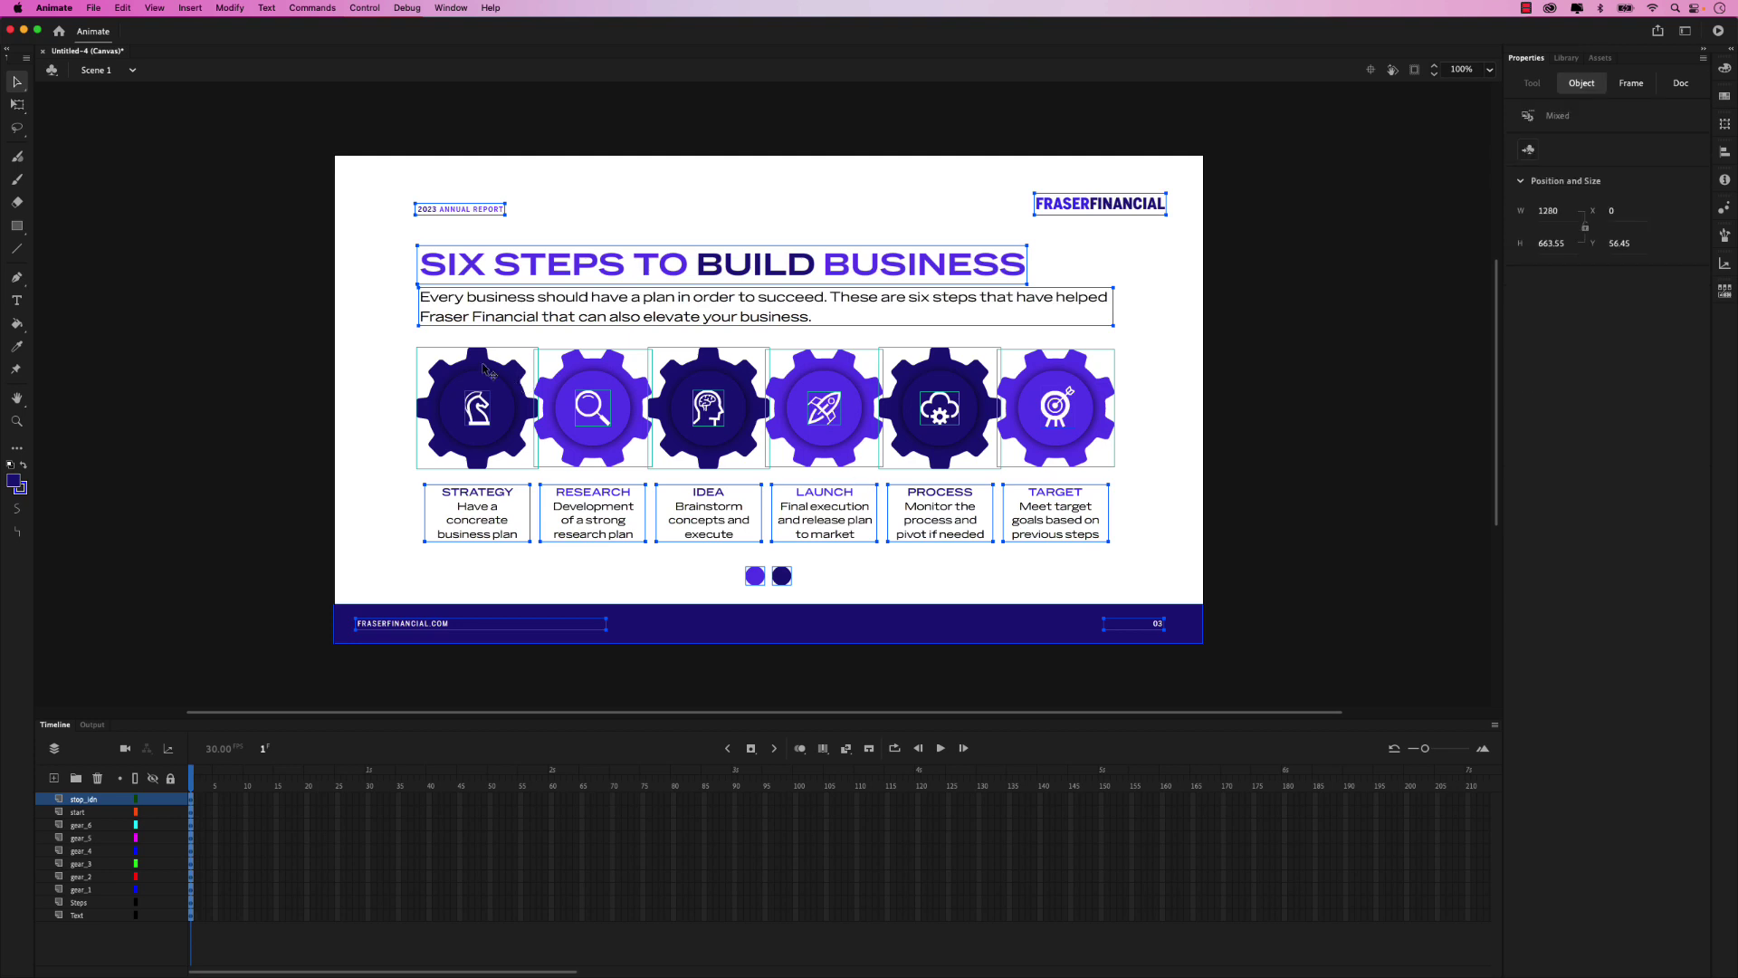
pyautogui.click(391, 373)
# Step: Convert the Strategy gear into a movie clip symbol named gear_1 and send it to the back behind its icon
pyautogui.click(471, 378)
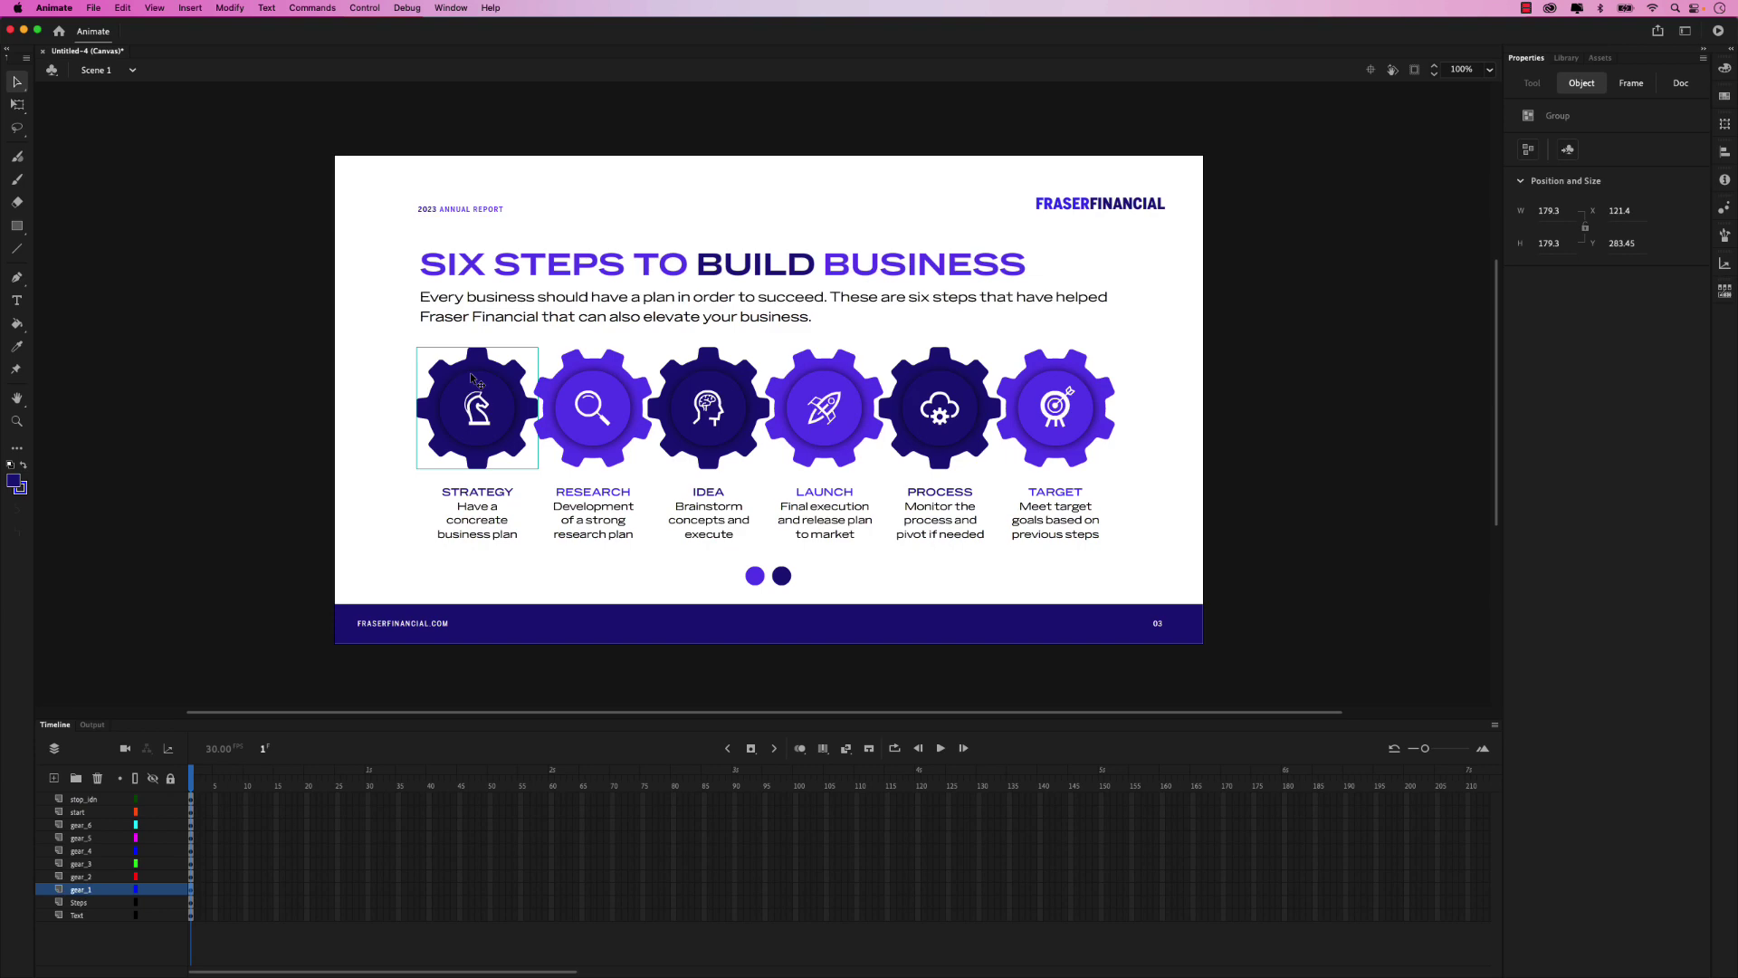
pyautogui.rightClick(471, 373)
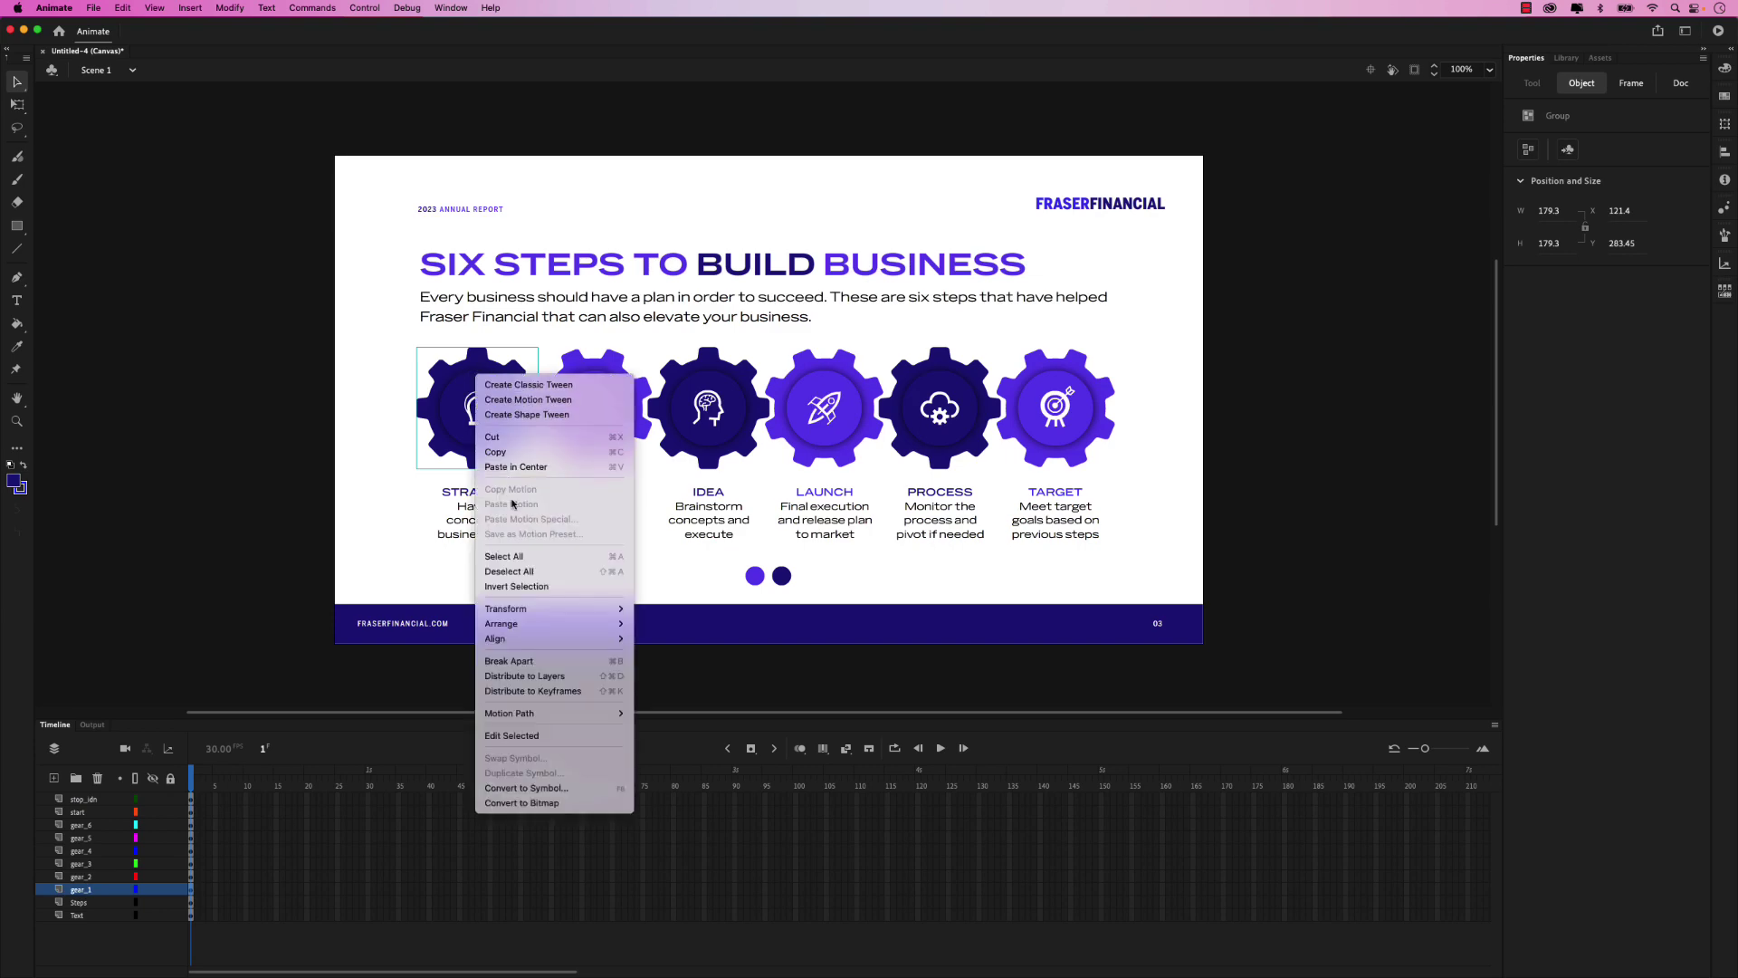
pyautogui.click(538, 788)
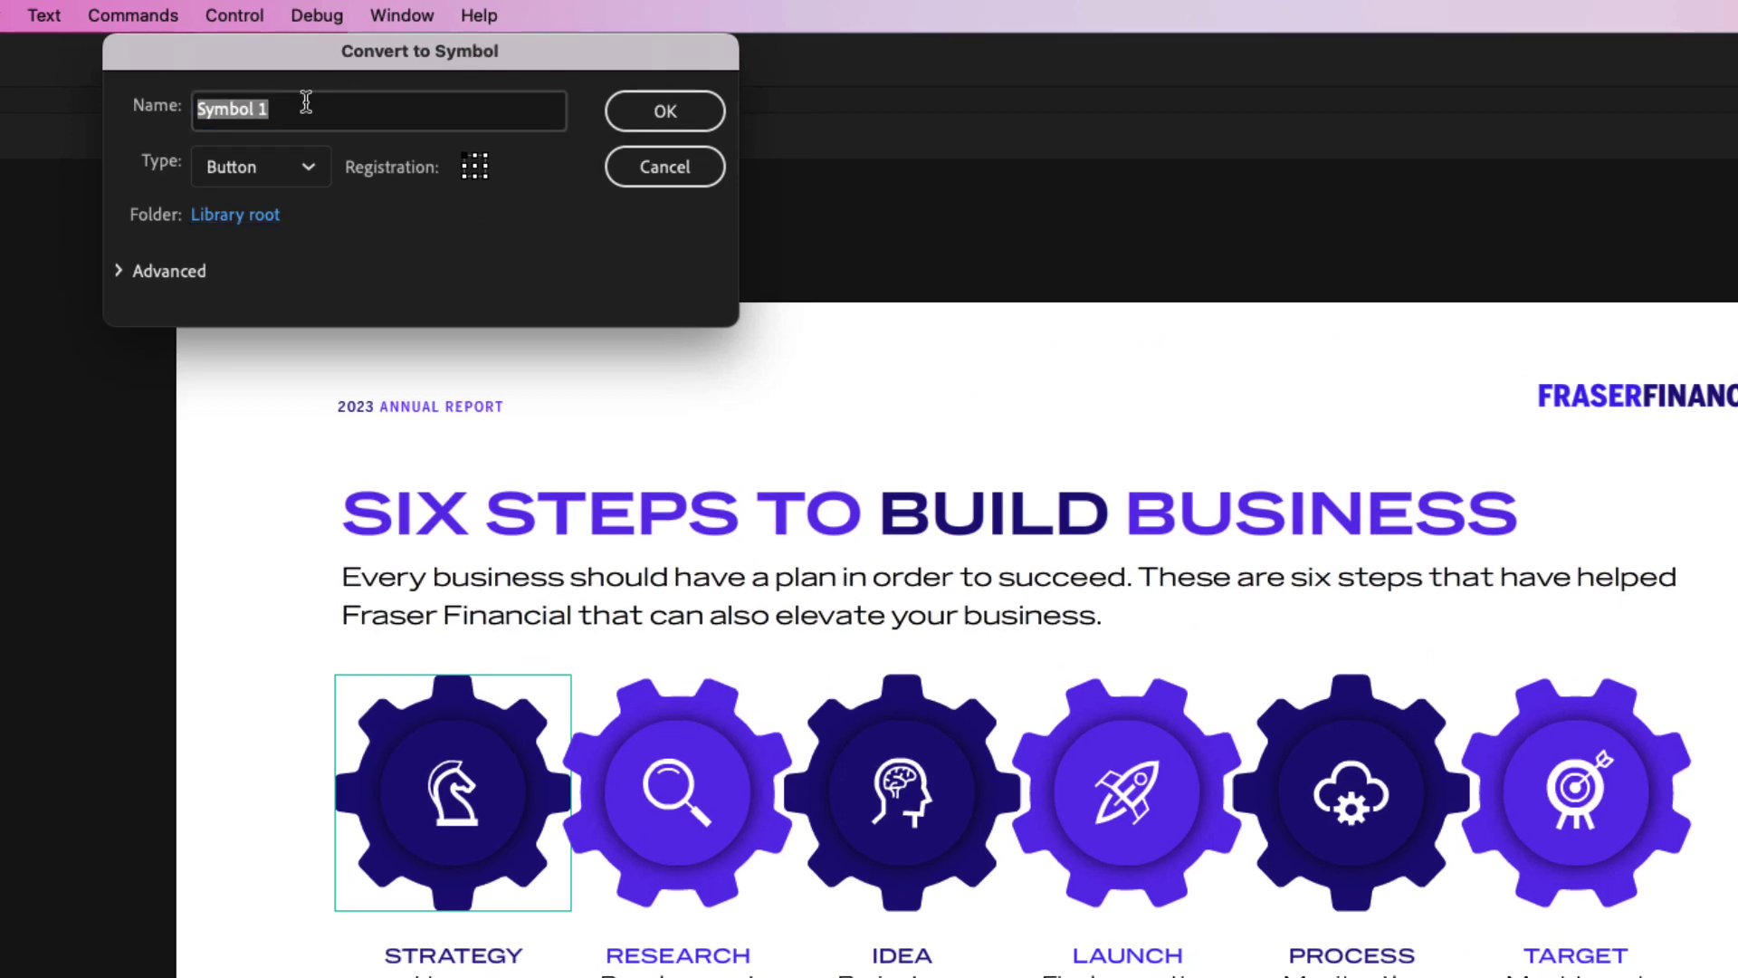
pyautogui.write('gear_1')
pyautogui.click(313, 168)
pyautogui.click(290, 220)
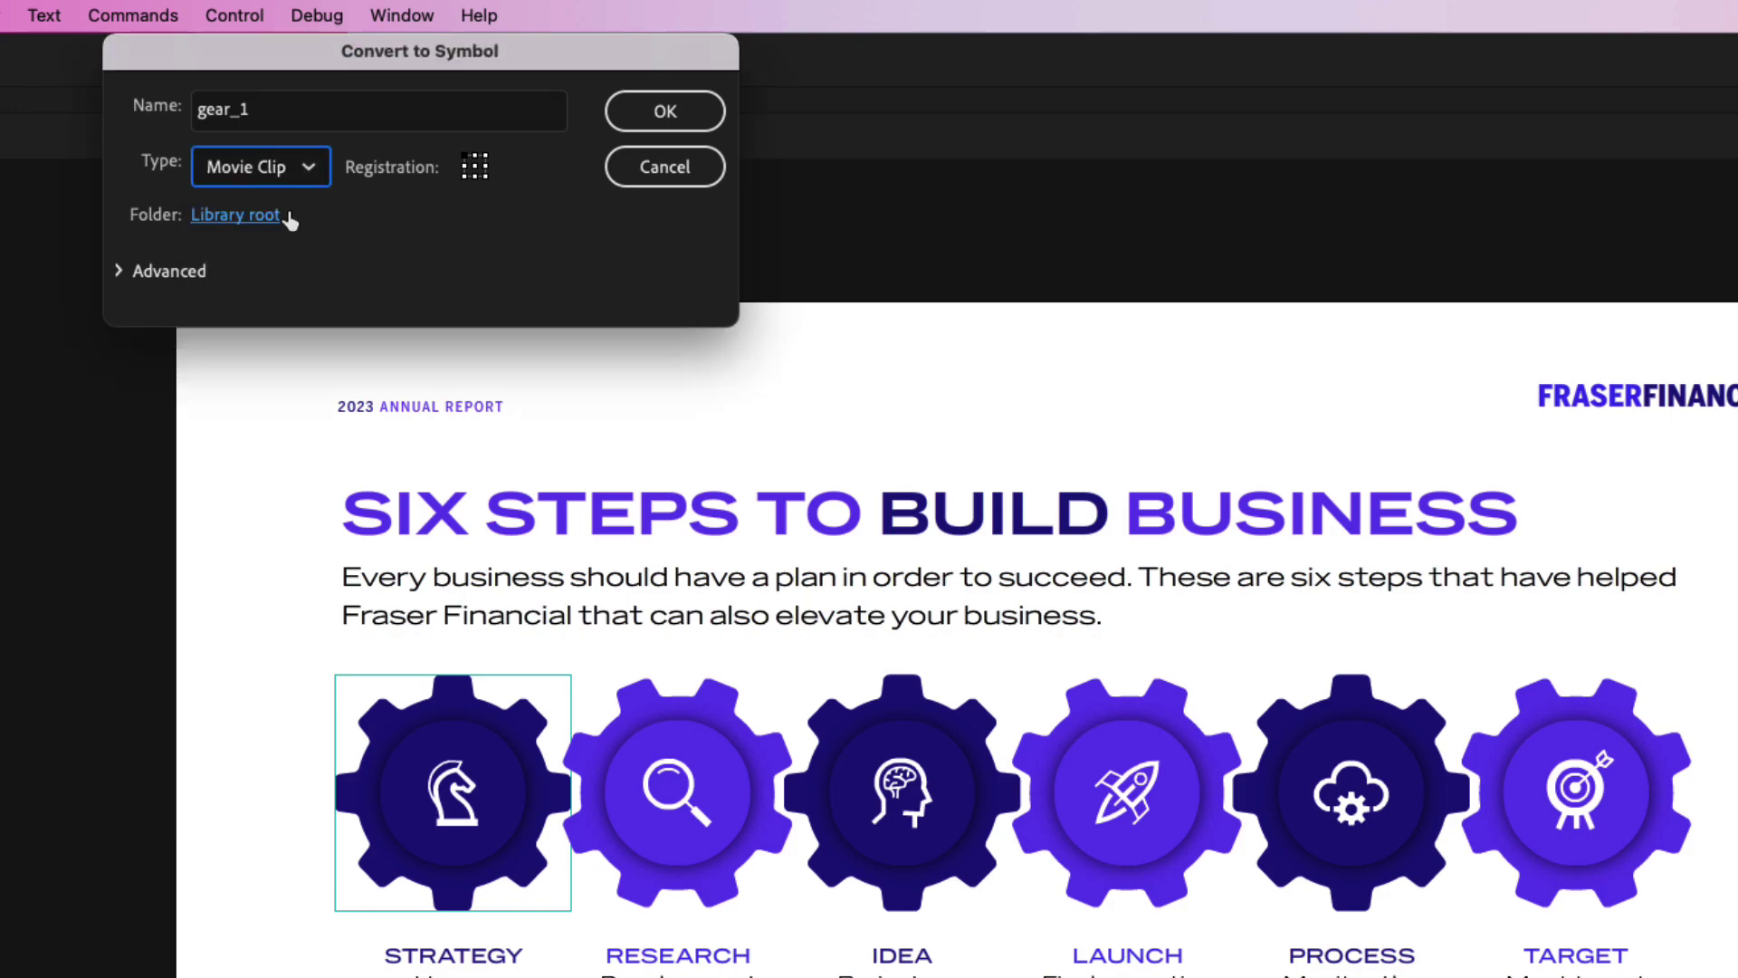
pyautogui.click(664, 112)
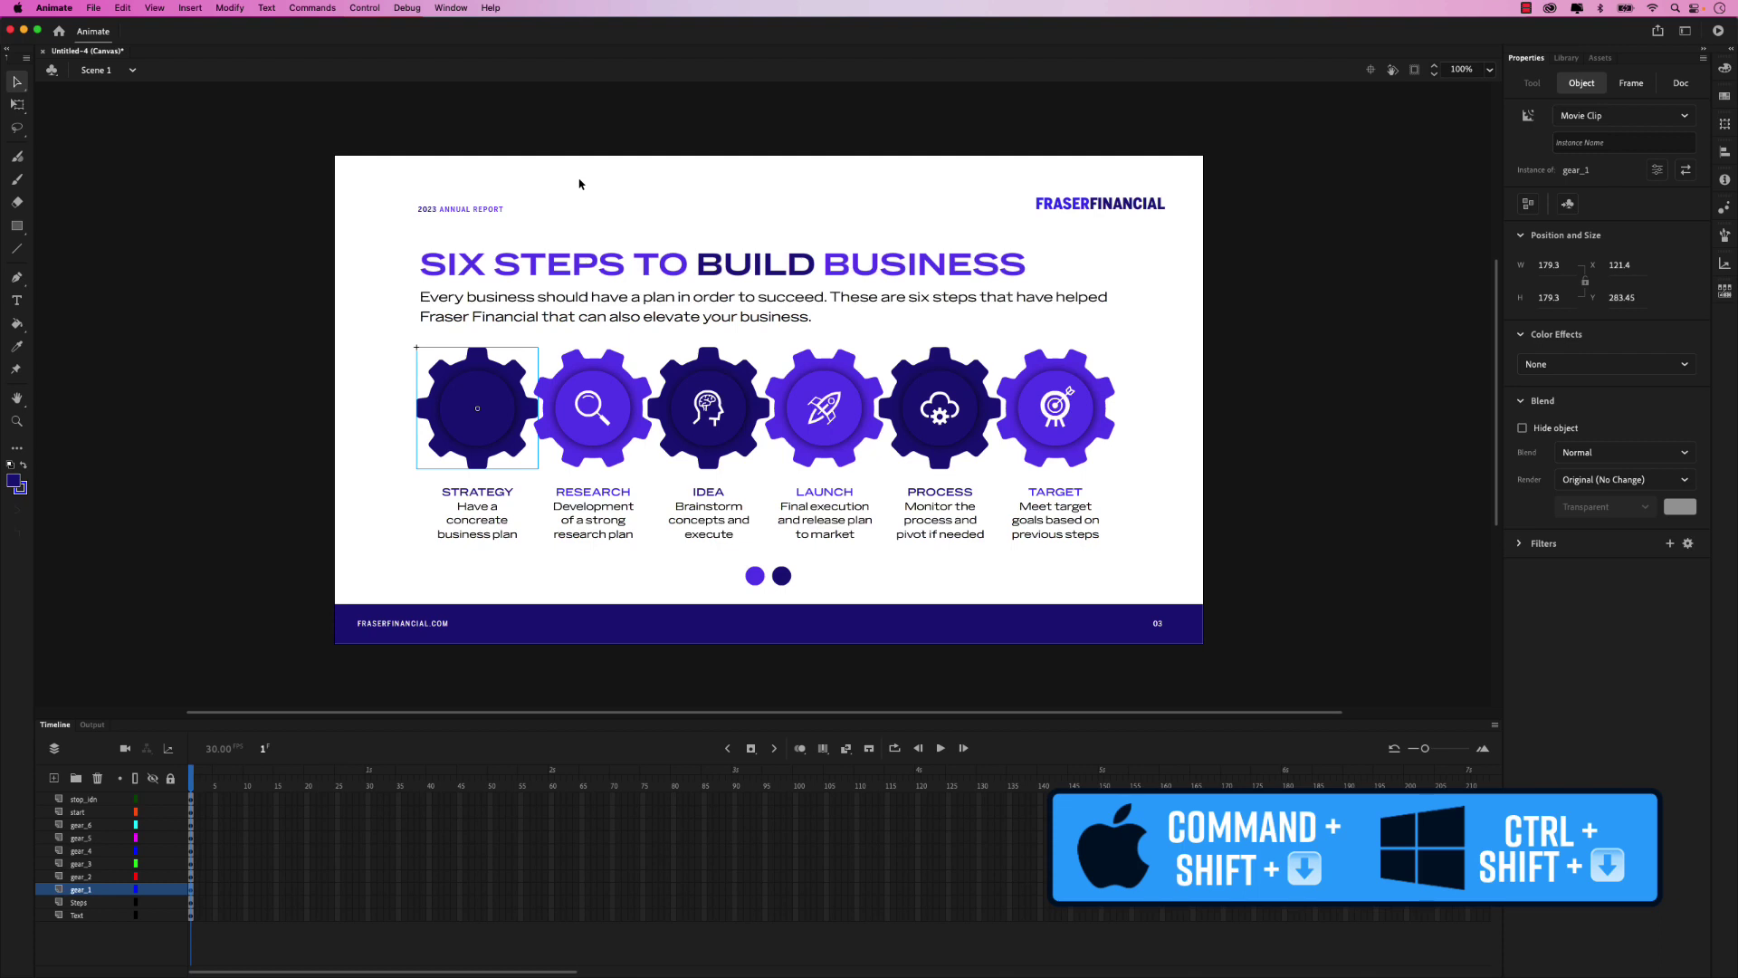
pyautogui.press('super+shift+Down')
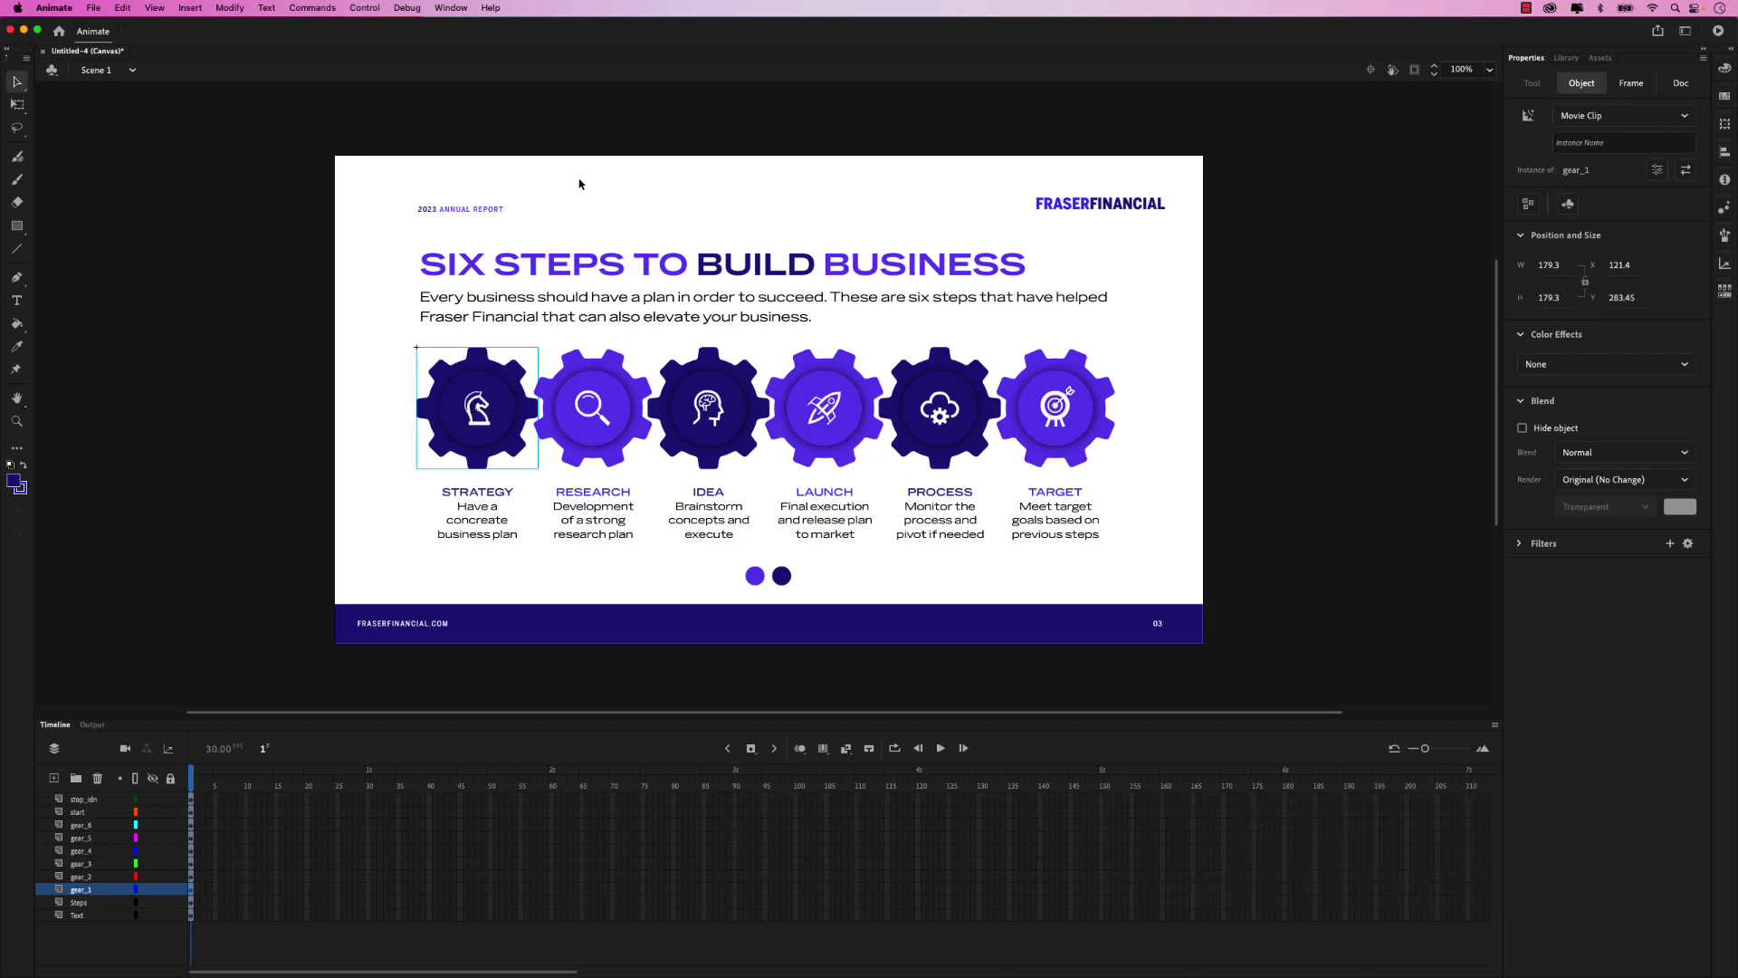
# Step: Convert the Research gear into a movie clip symbol named gear_2 and send it to the back behind its icon
pyautogui.click(603, 369)
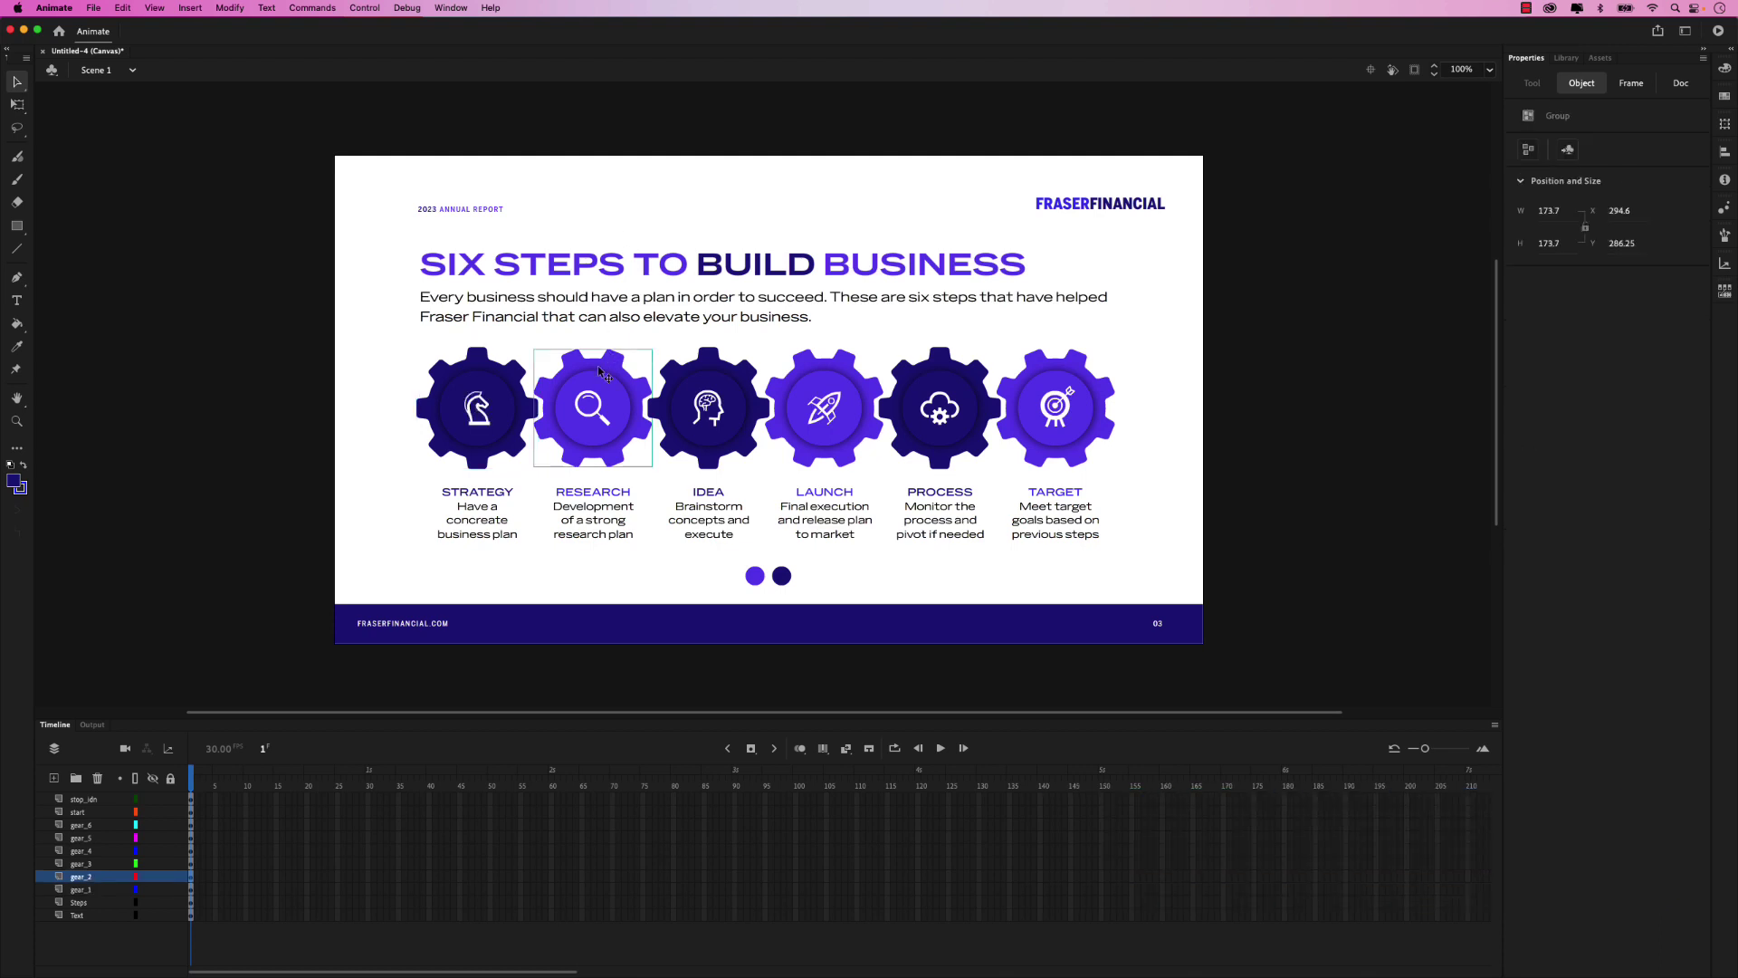
pyautogui.rightClick(594, 365)
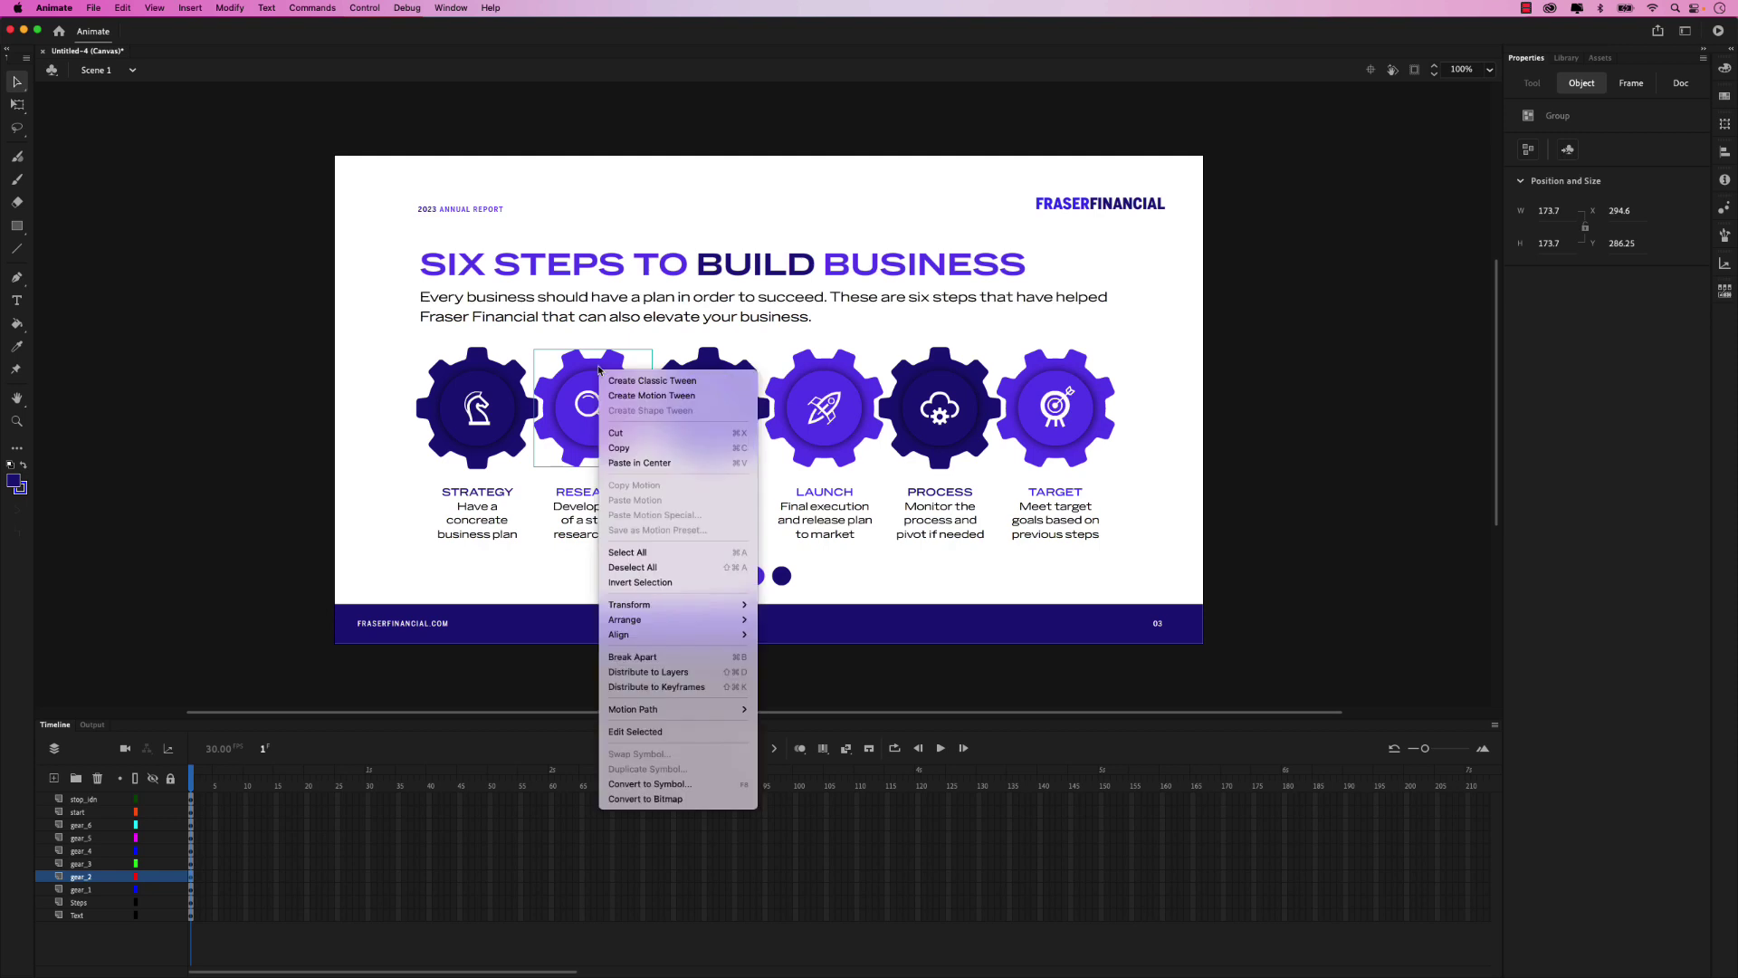
pyautogui.click(654, 783)
pyautogui.write('gear_2')
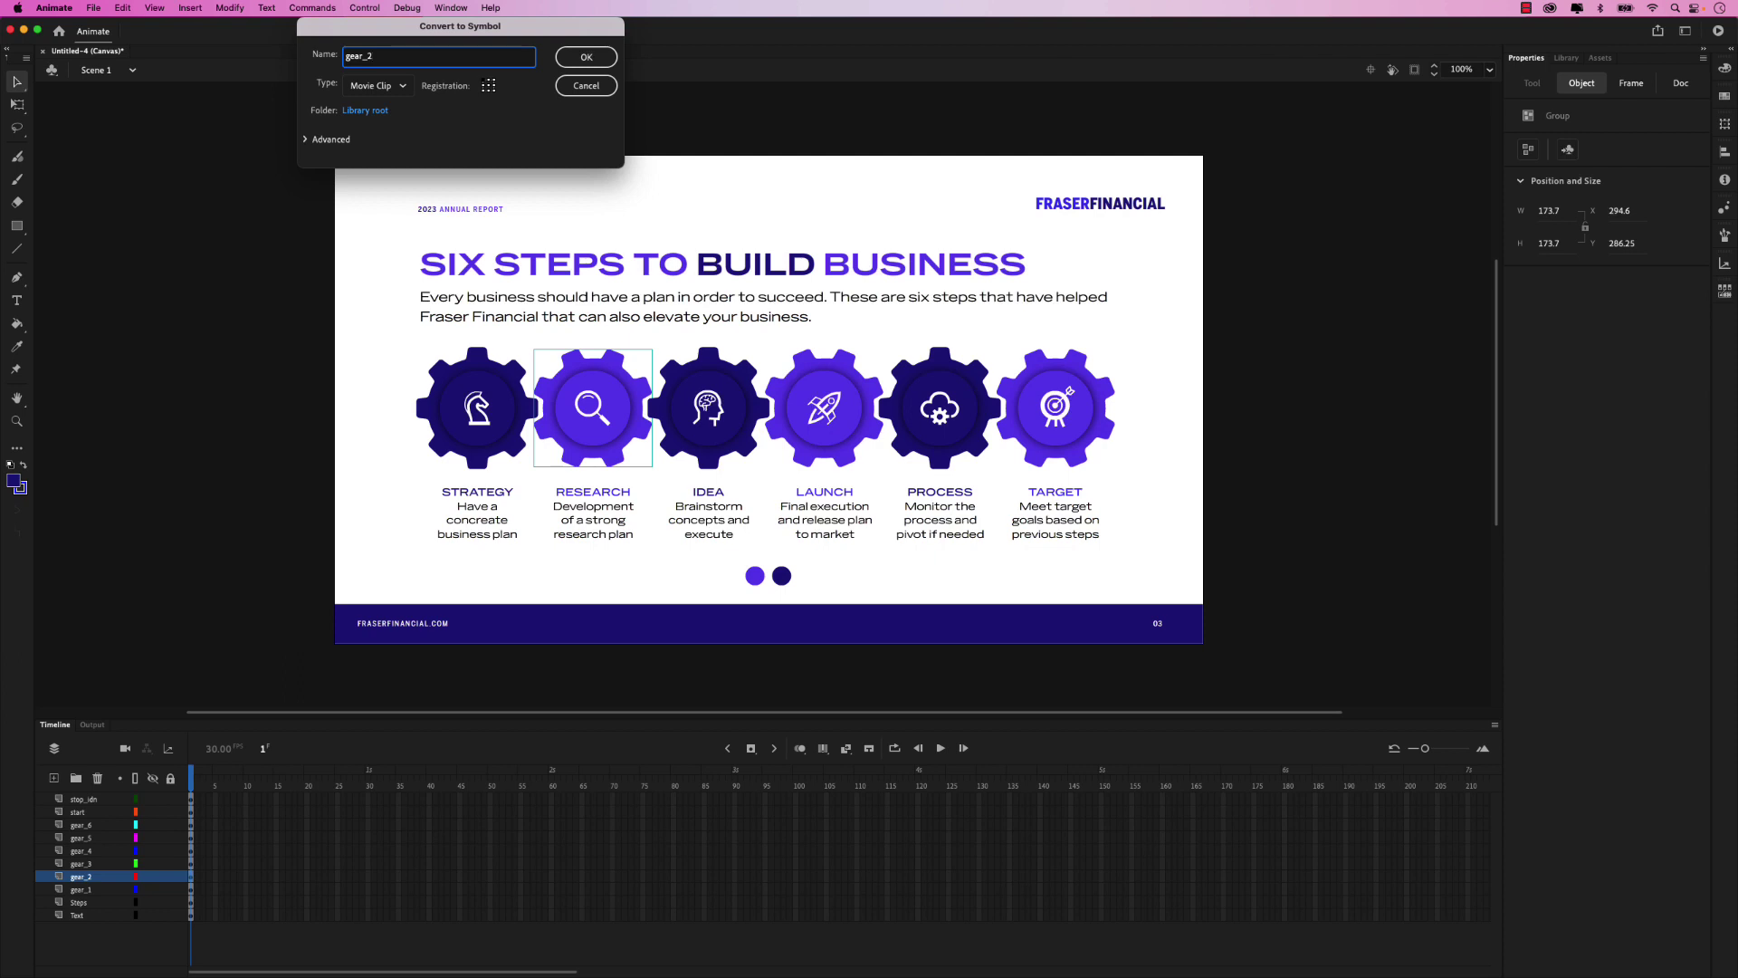
pyautogui.click(597, 60)
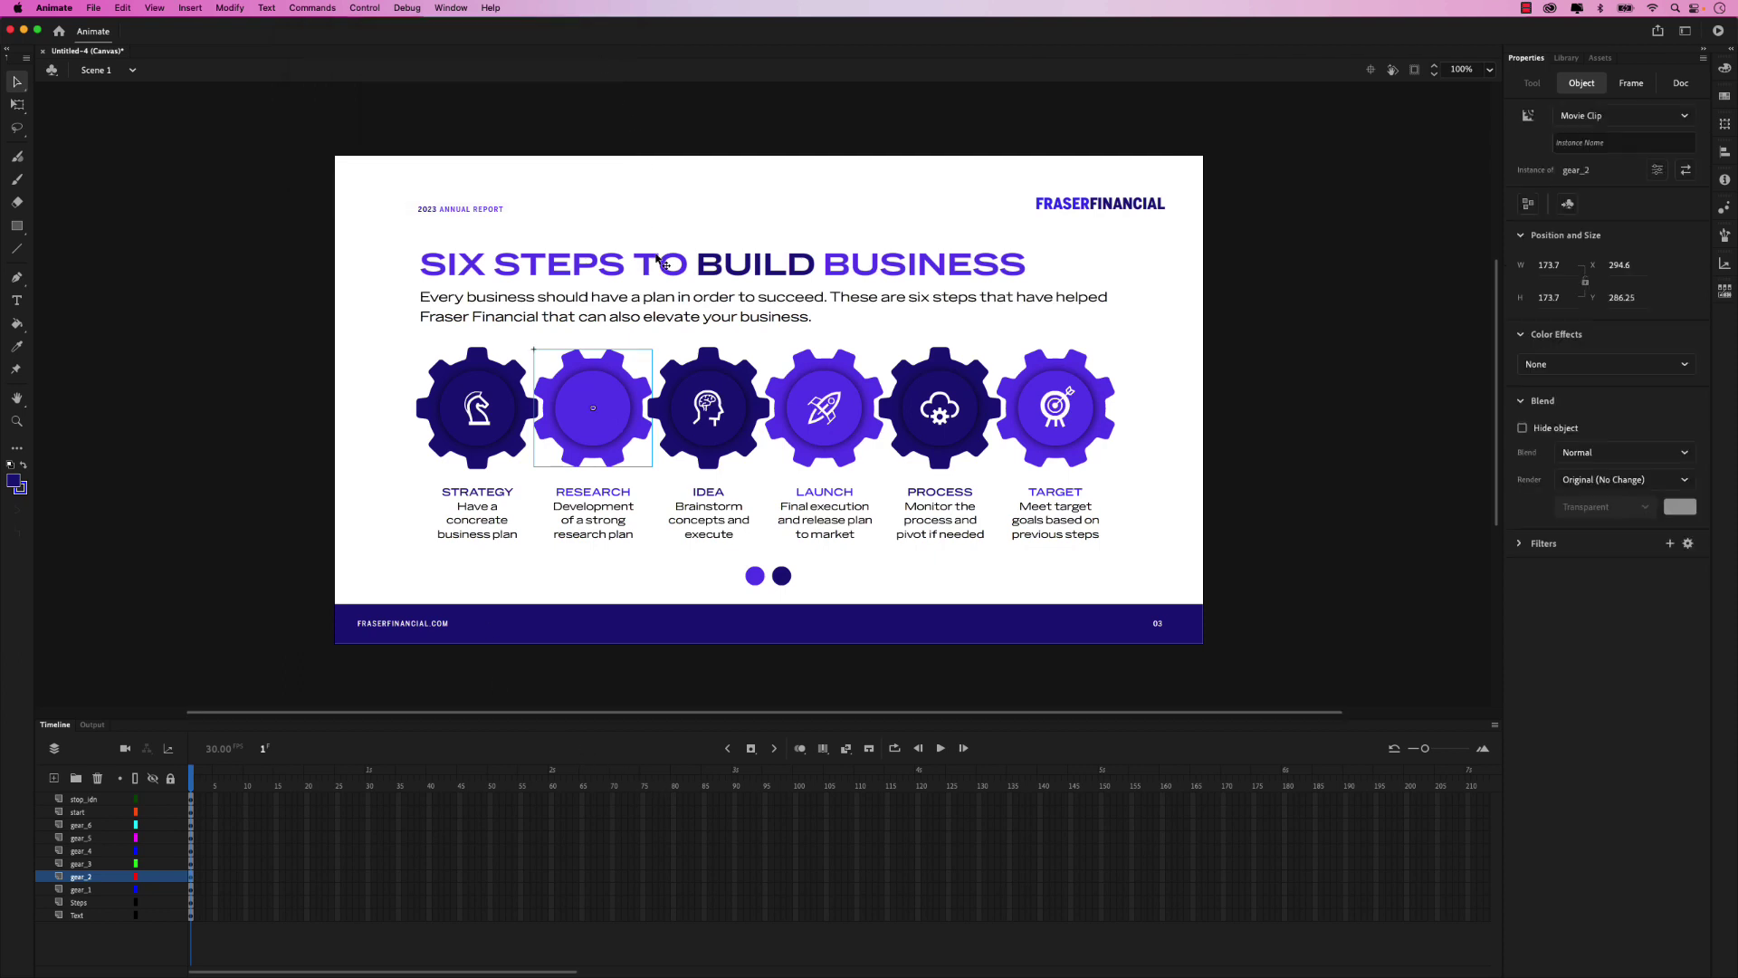
pyautogui.click(714, 365)
pyautogui.rightClick(591, 372)
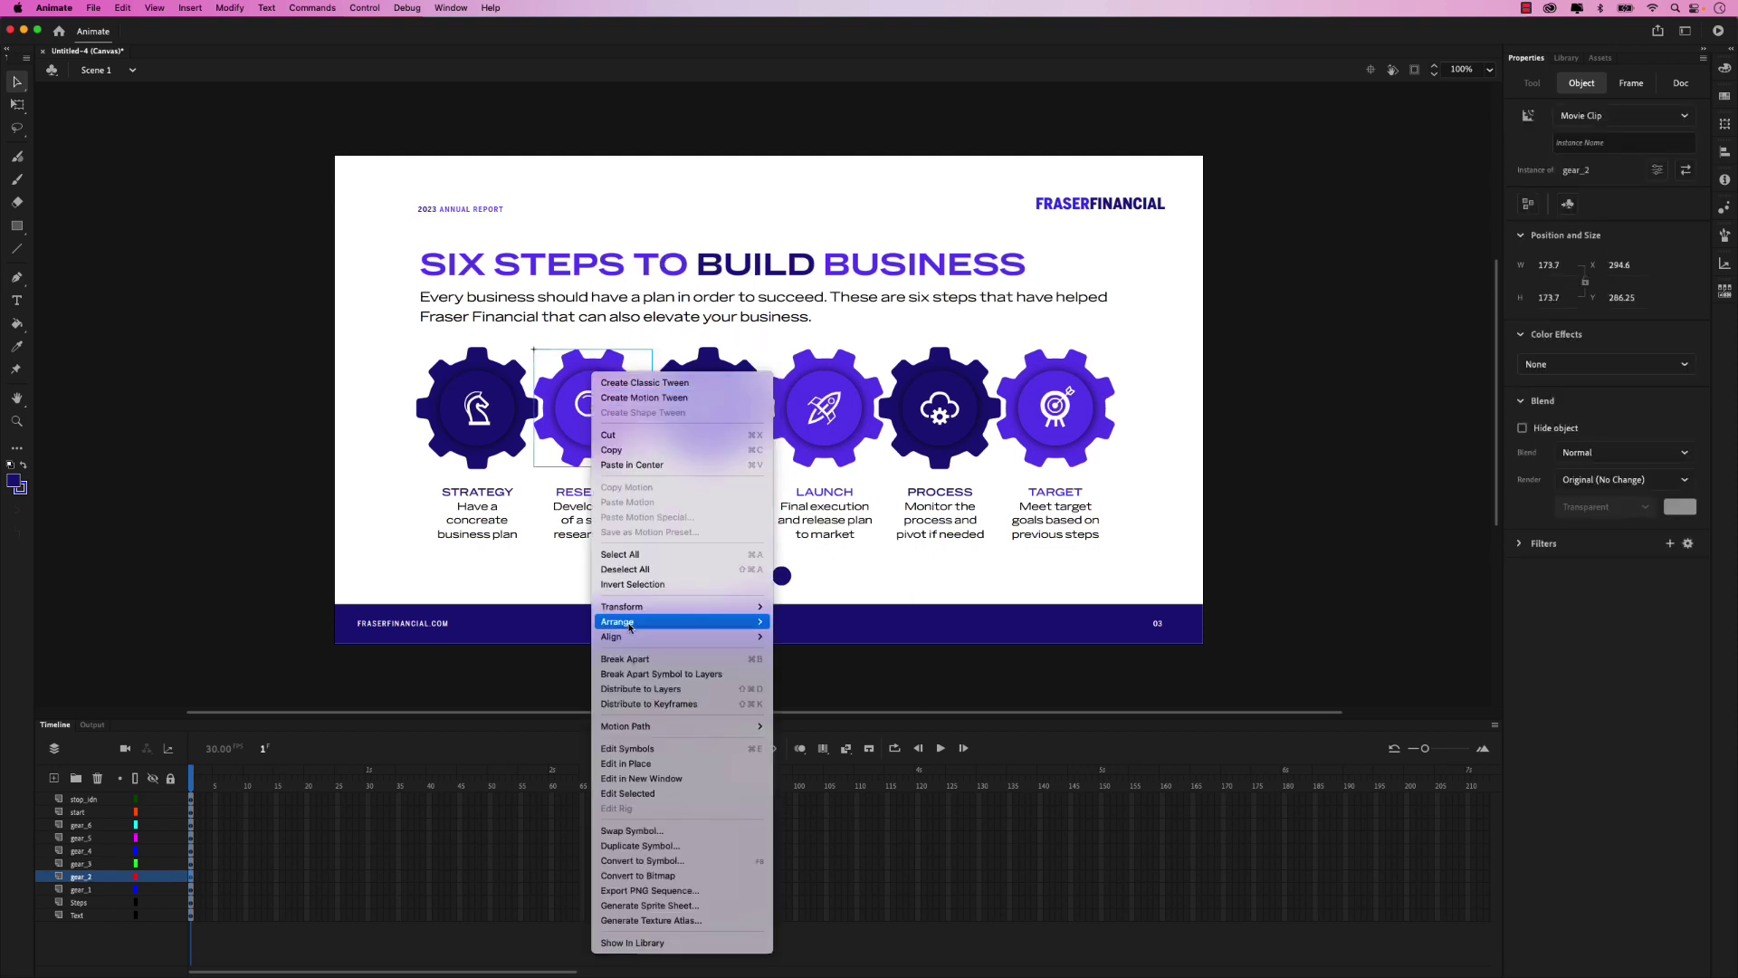
pyautogui.moveTo(688, 622)
pyautogui.click(809, 652)
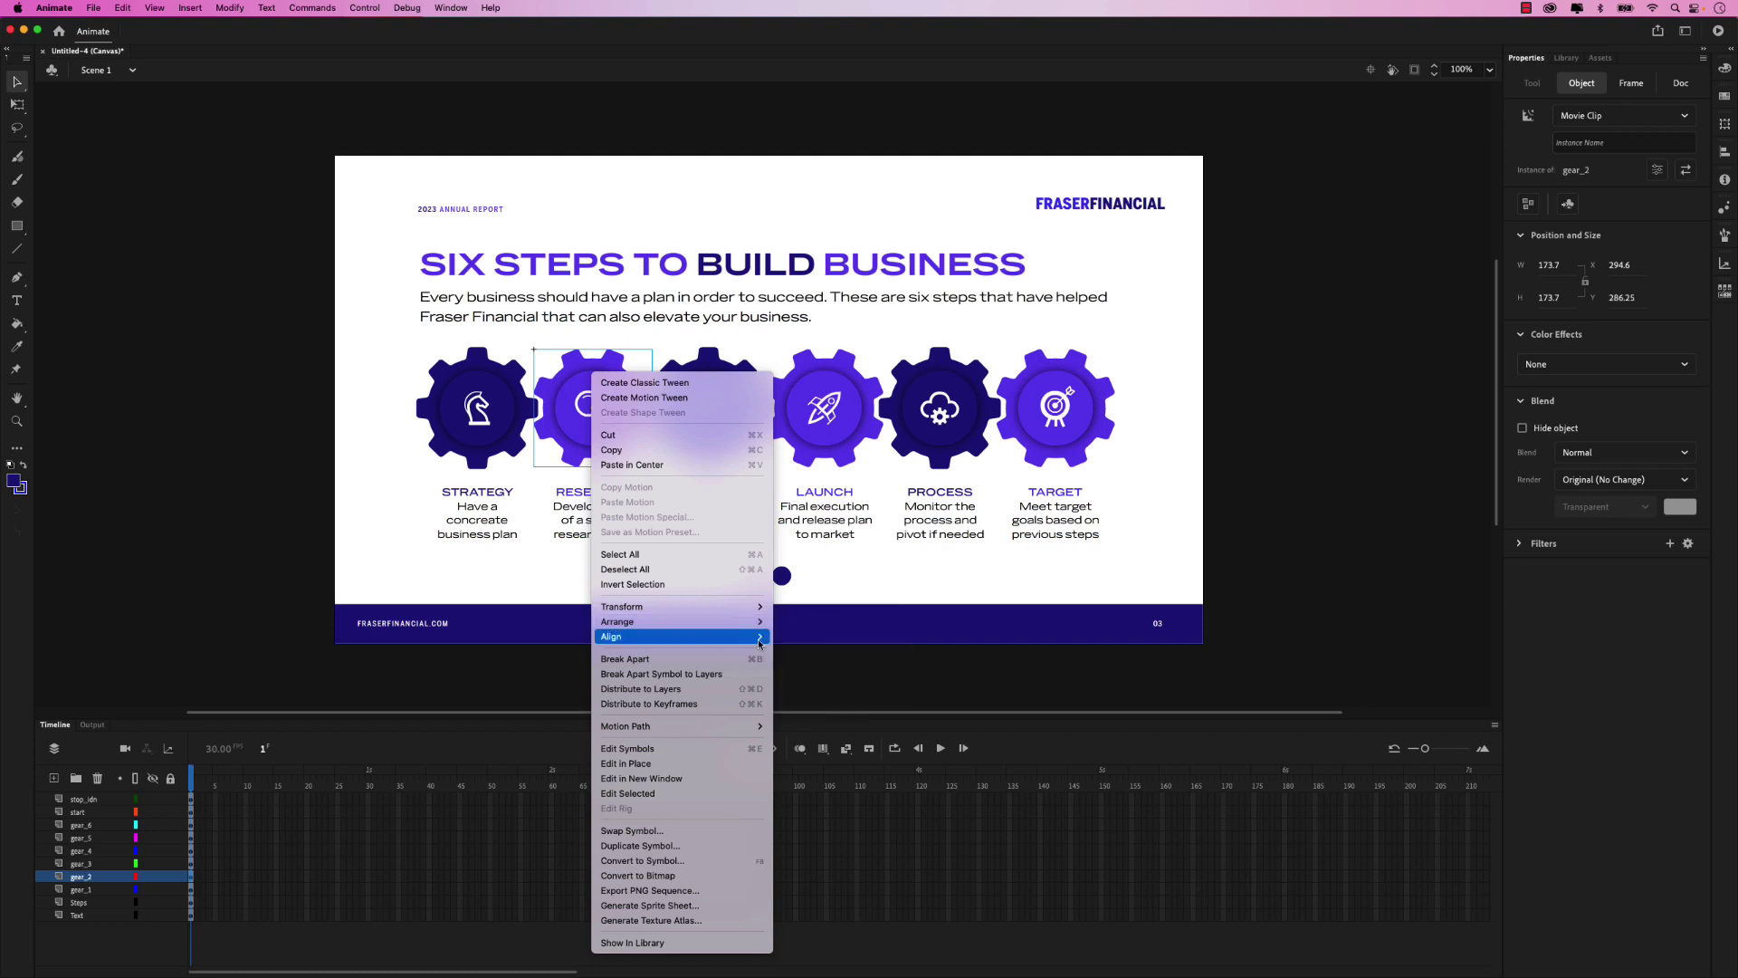
# Step: Convert the Idea gear into a movie clip symbol named gear_3 and send it to the back behind its icon
pyautogui.click(688, 439)
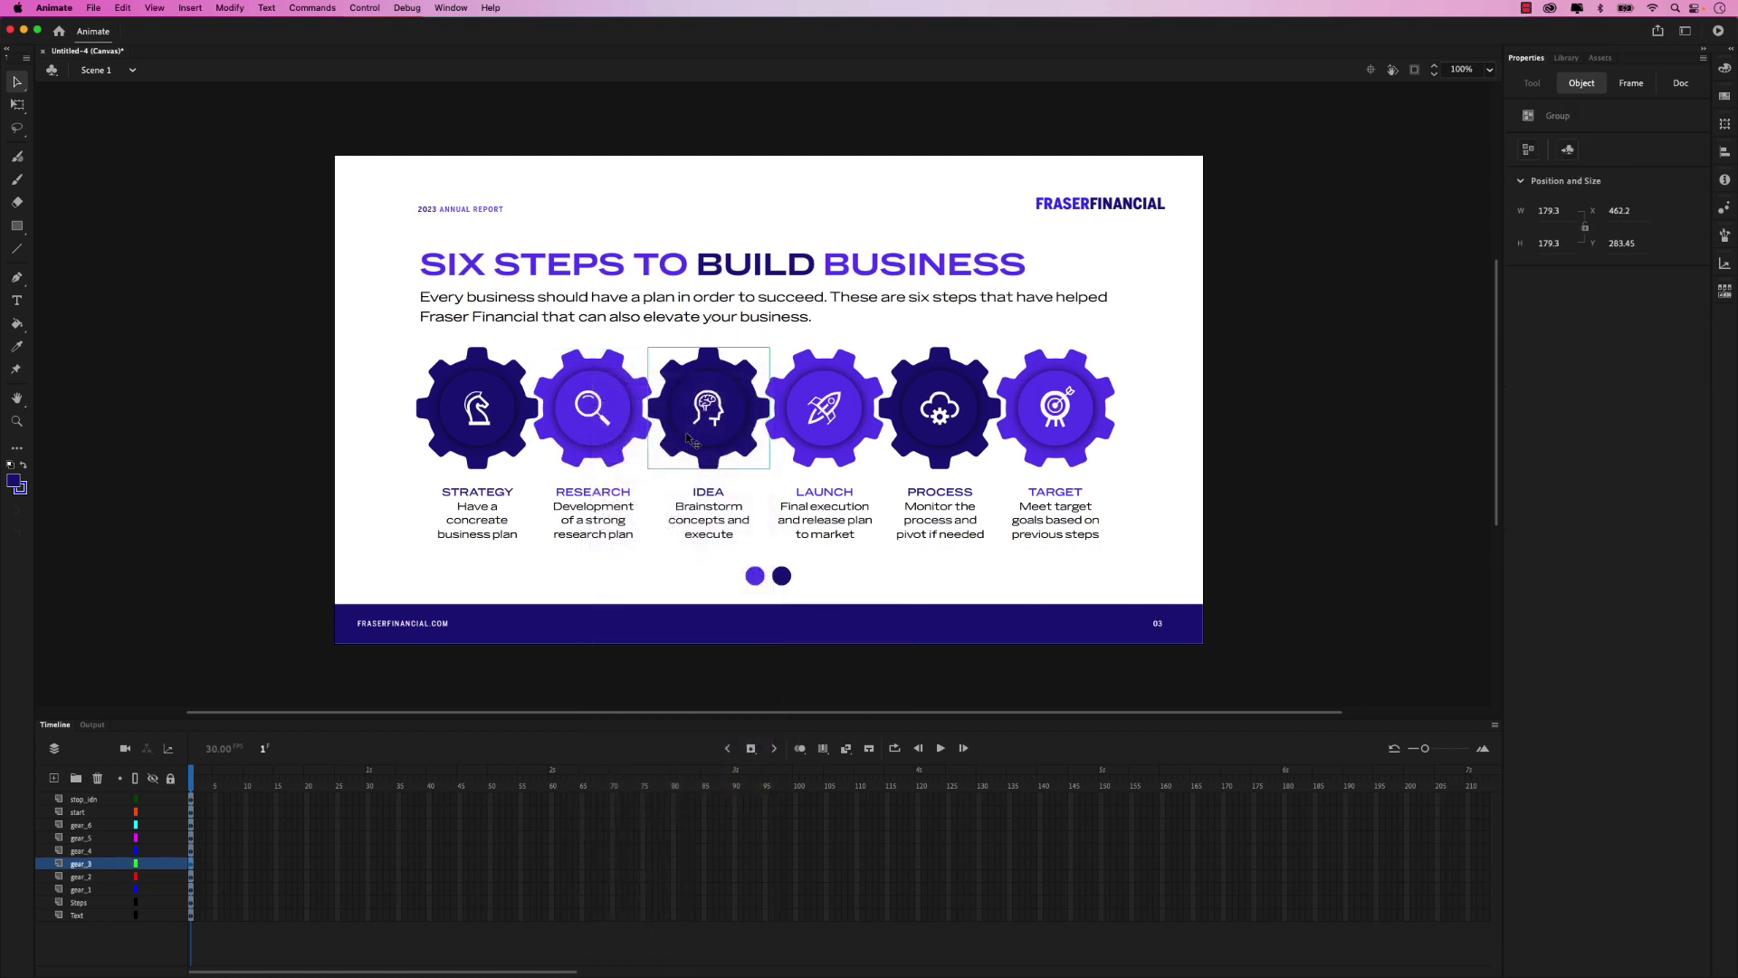
pyautogui.rightClick(688, 439)
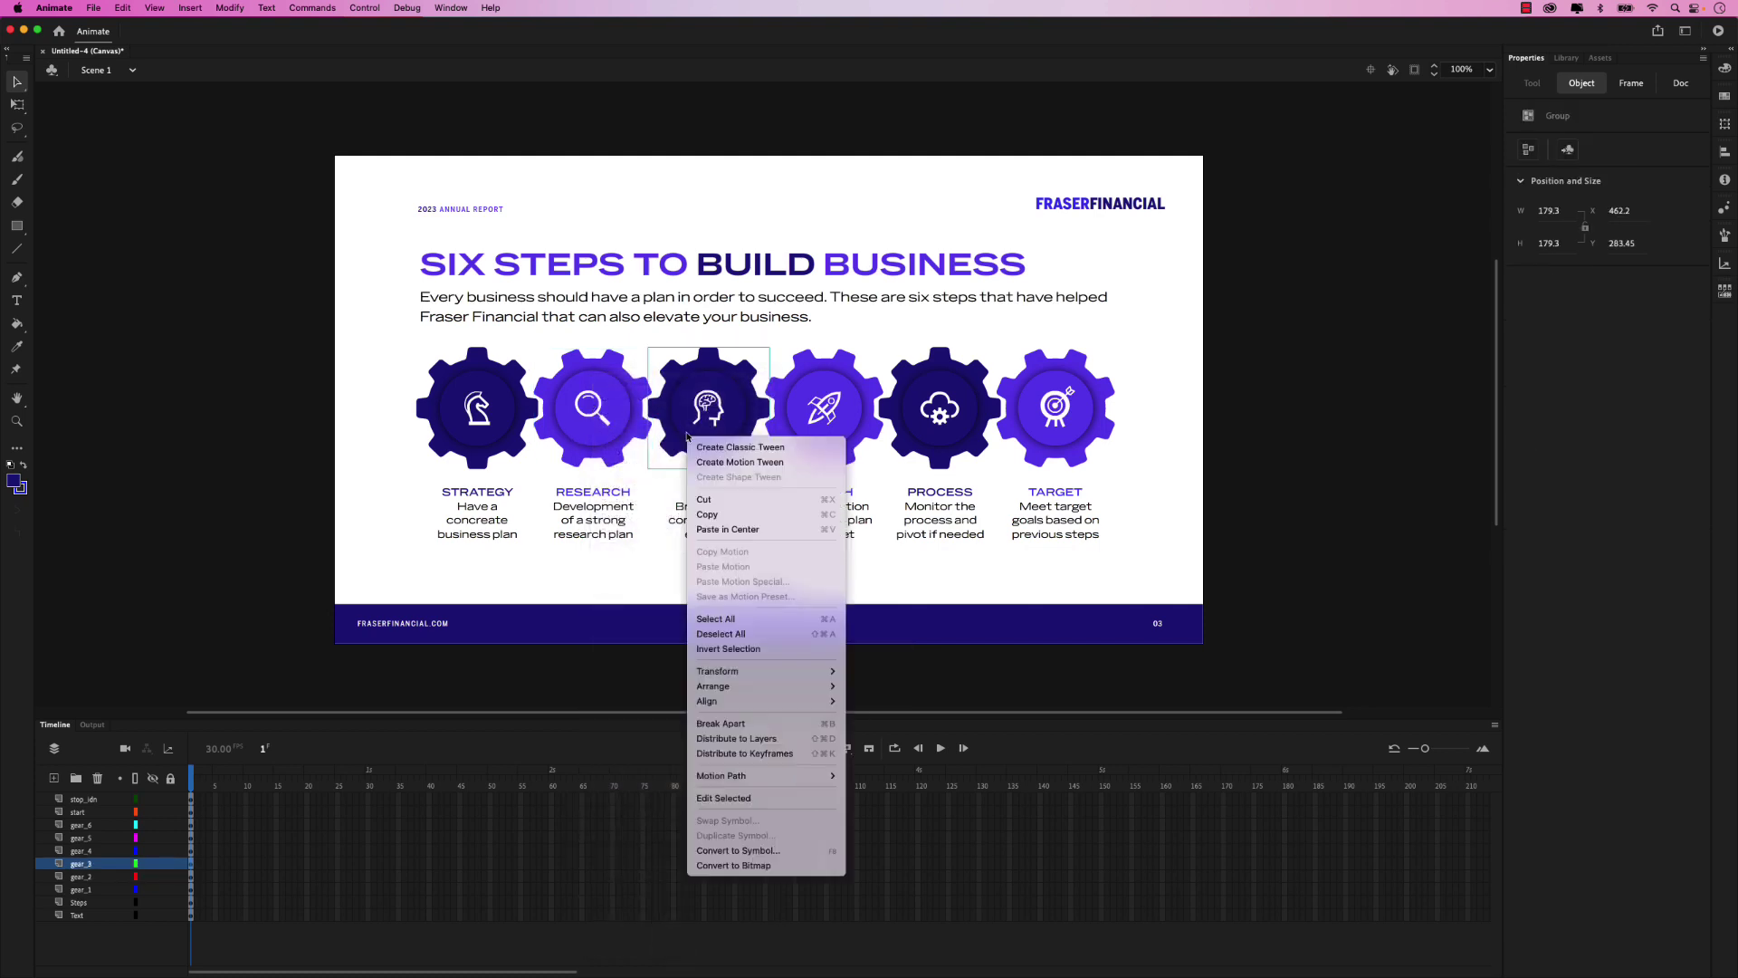
pyautogui.click(725, 851)
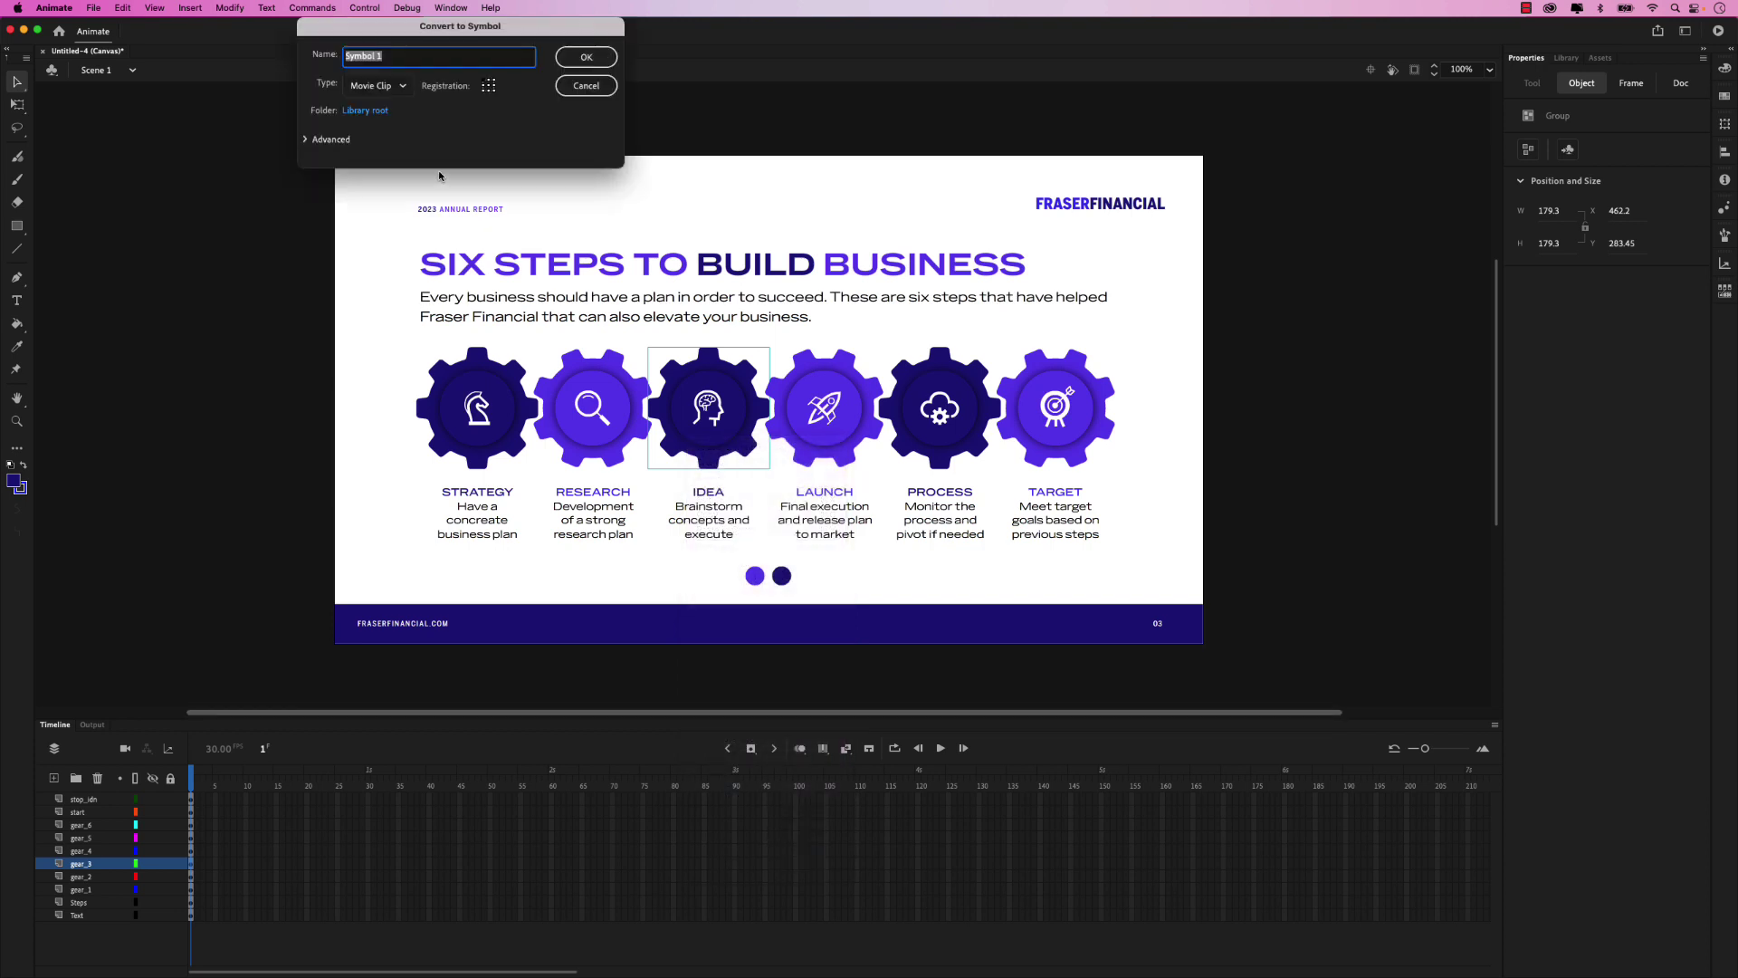
pyautogui.write('gea')
pyautogui.press('Return')
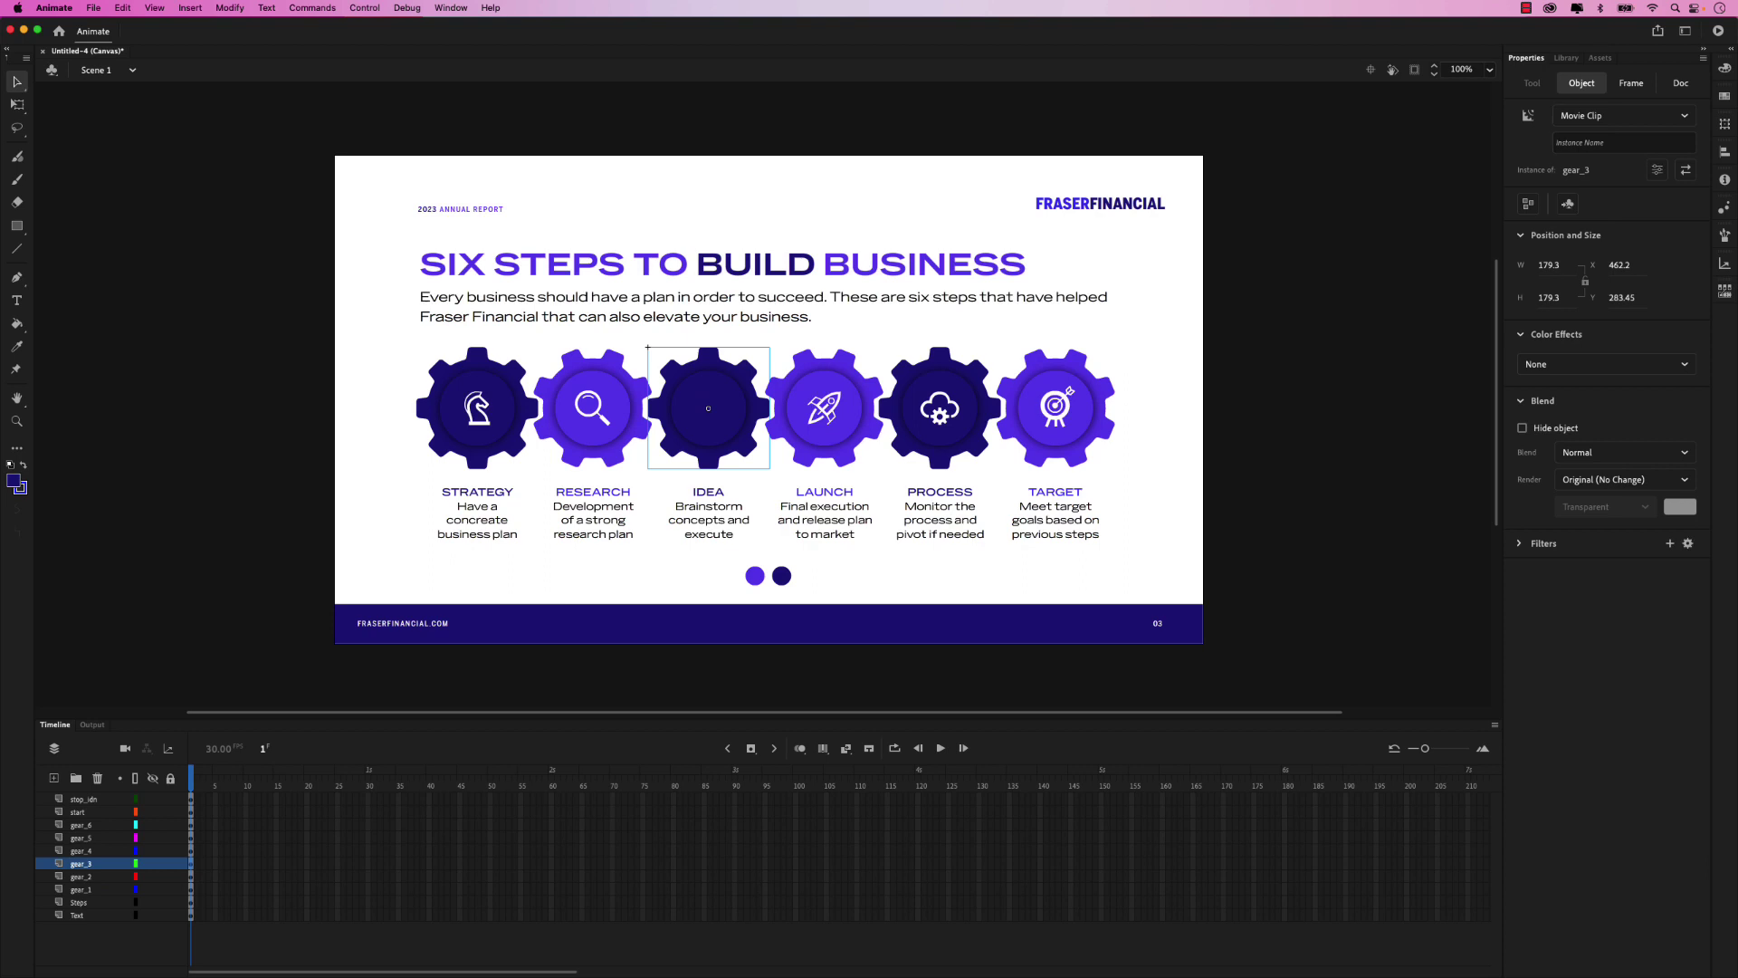
# Step: Convert the Launch gear into a movie clip symbol named gear_4 and send it to the back behind its icon
pyautogui.click(812, 369)
pyautogui.rightClick(812, 369)
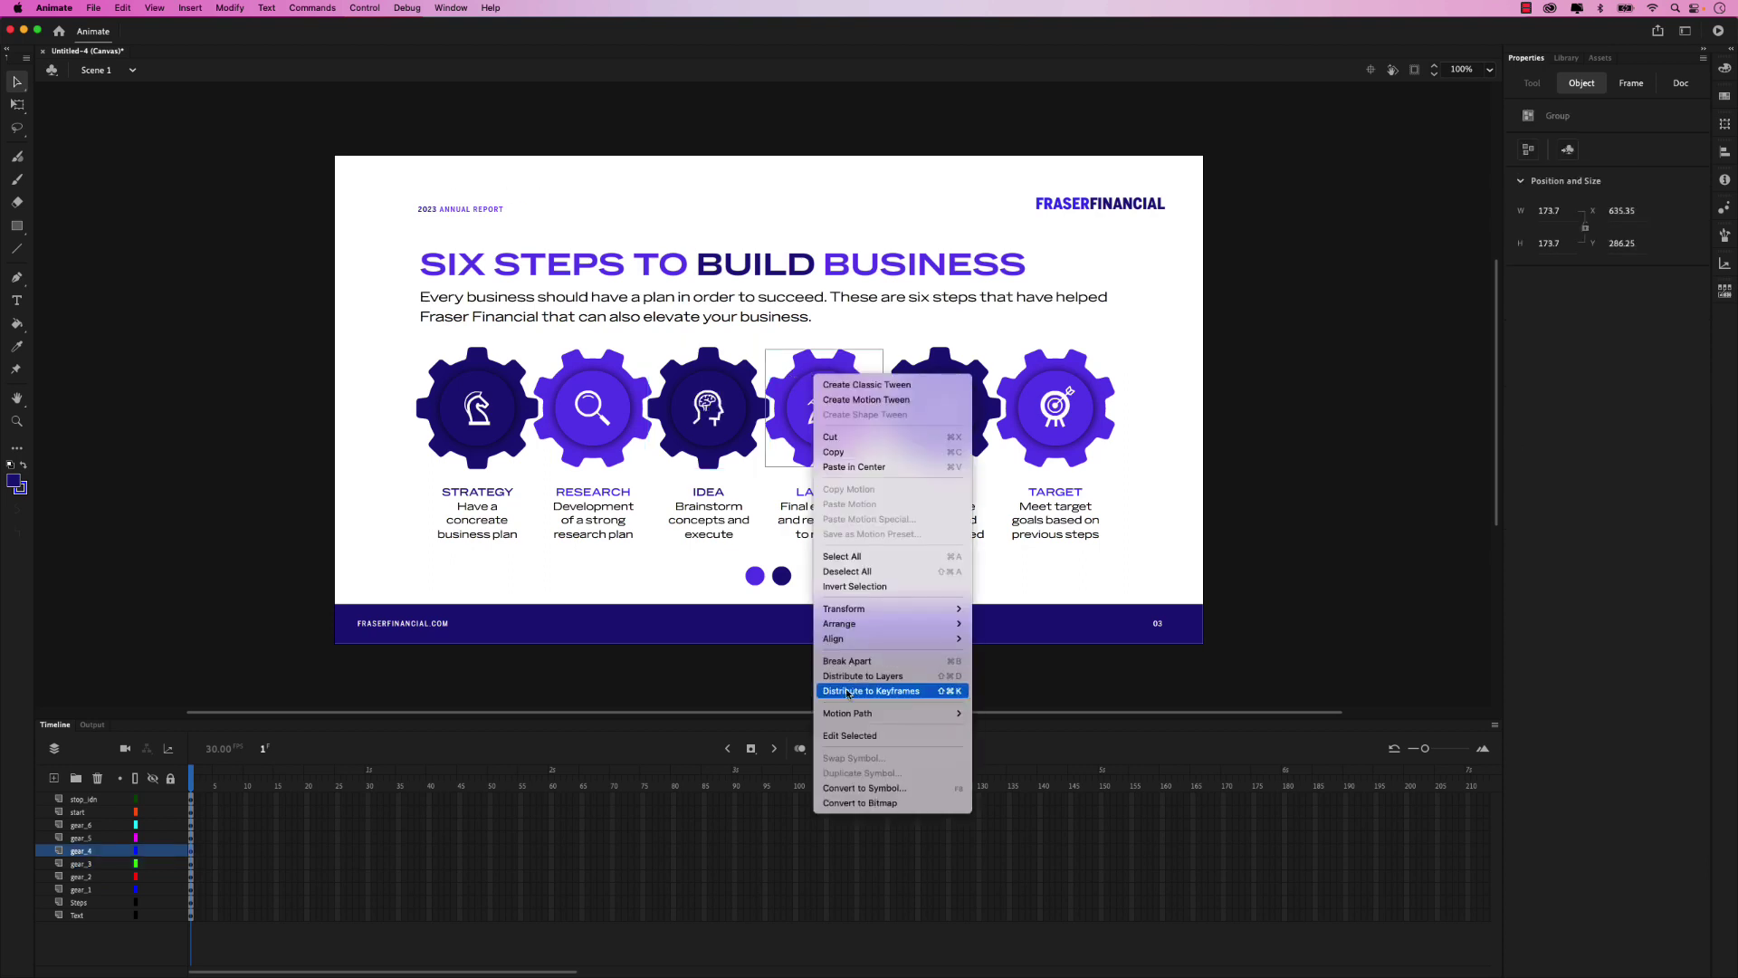
pyautogui.click(848, 786)
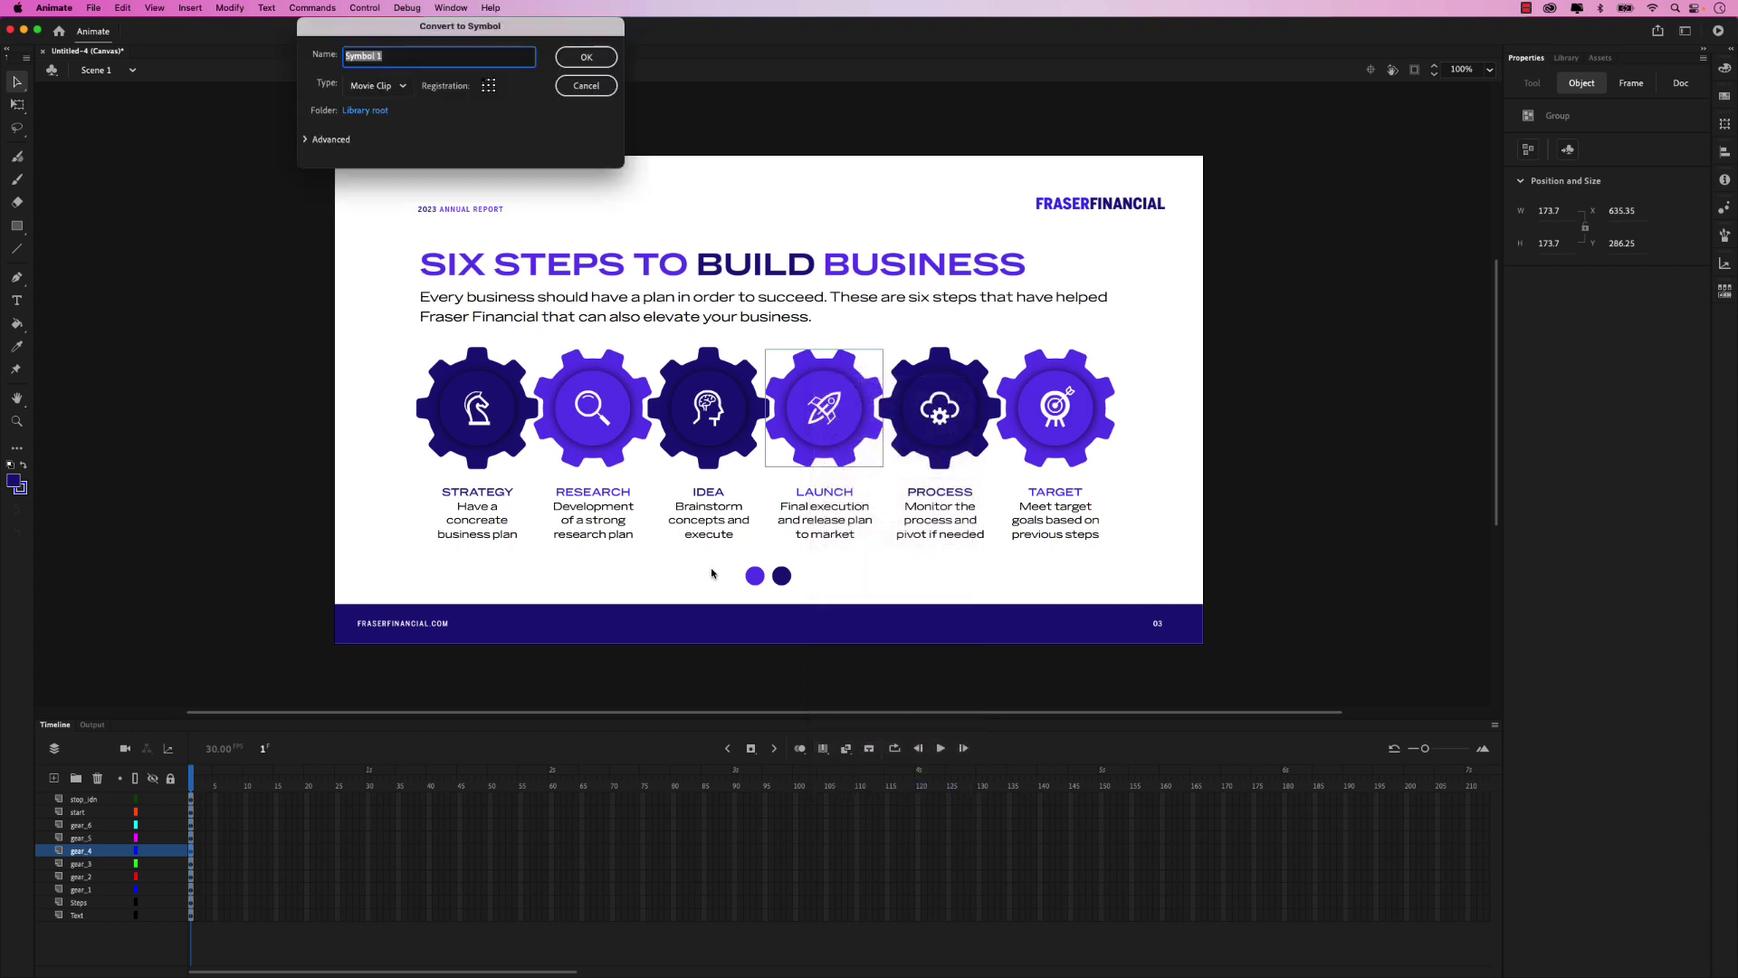
pyautogui.write('gear_4')
pyautogui.press('Return')
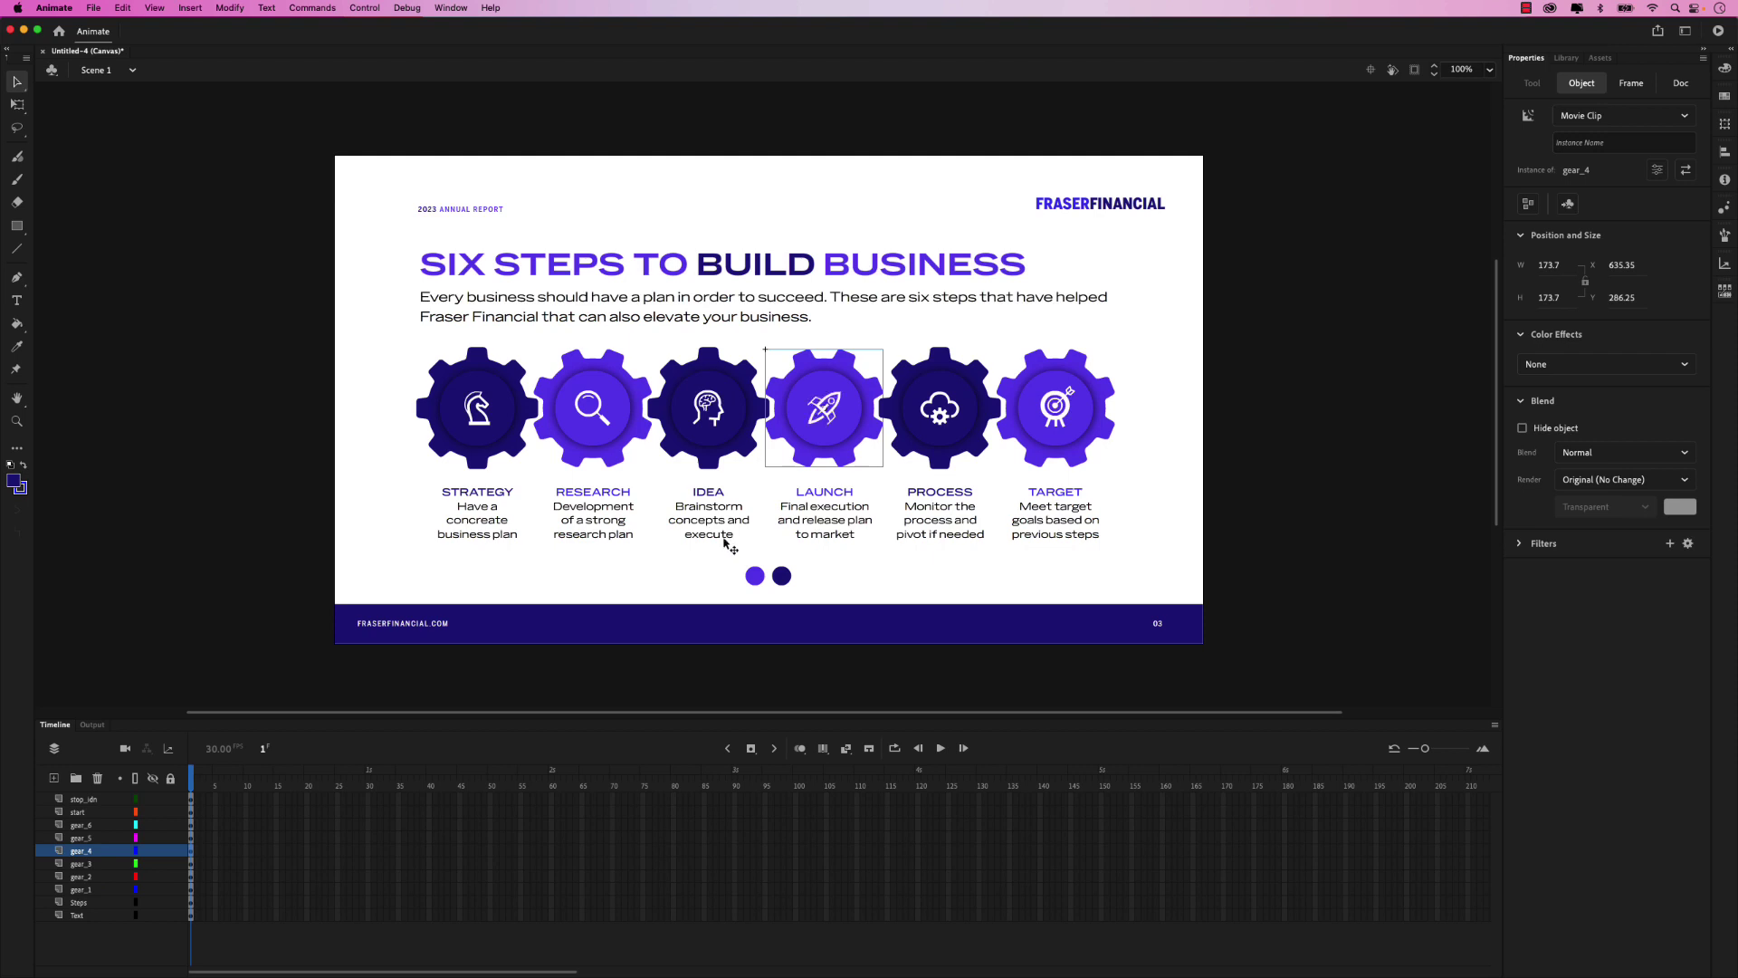
# Step: Convert the Process gear into a movie clip symbol named gear_5 and send it to the back behind its icon
pyautogui.click(939, 367)
pyautogui.rightClick(941, 370)
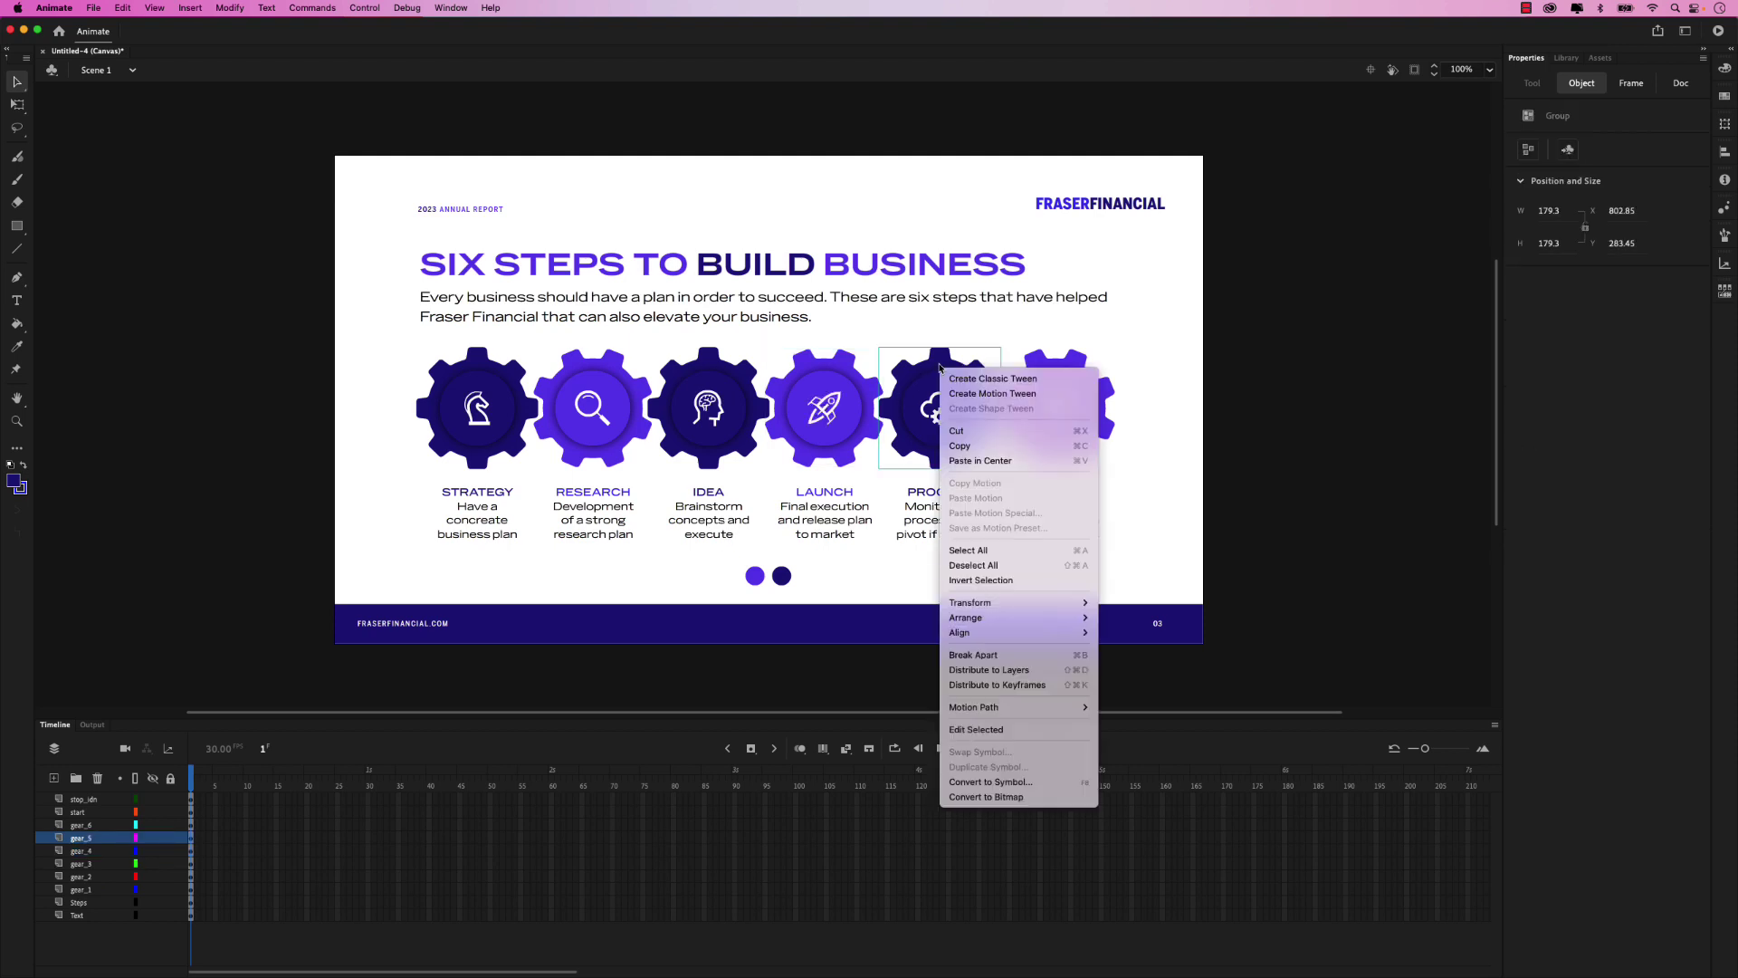
pyautogui.click(987, 781)
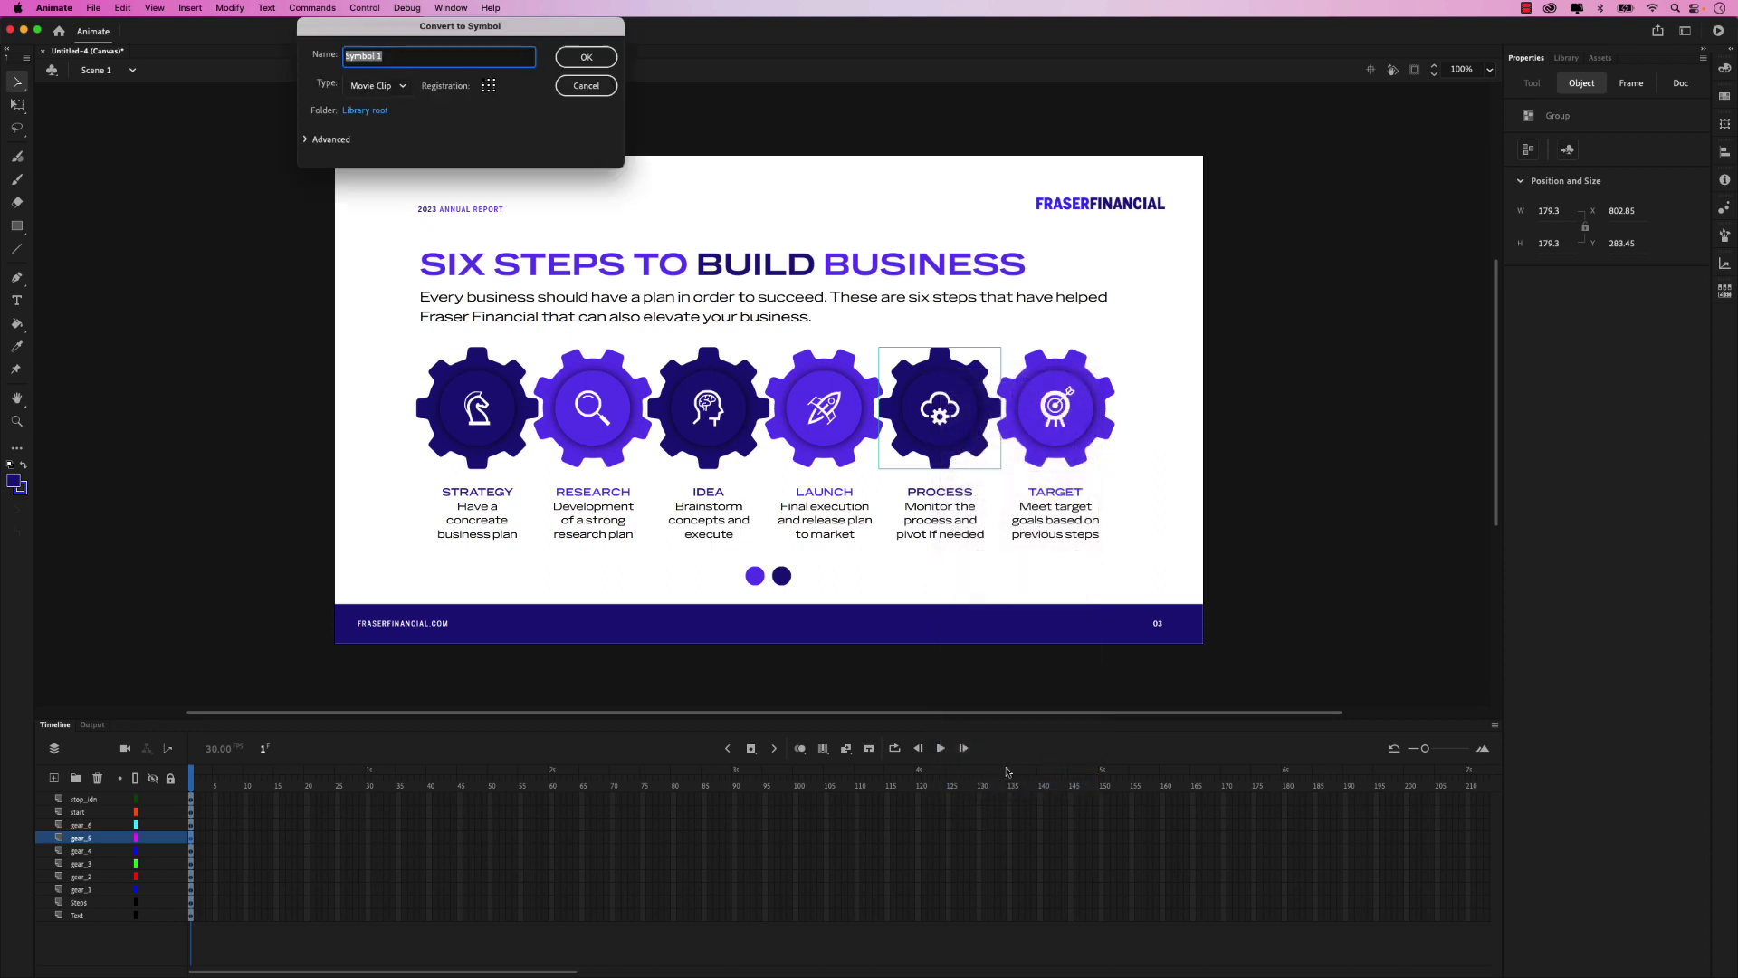
pyautogui.write('gear_5')
pyautogui.press('Return')
# Step: Convert the Target gear into a movie clip symbol named gear_6 and send it to the back behind its icon
pyautogui.click(1050, 362)
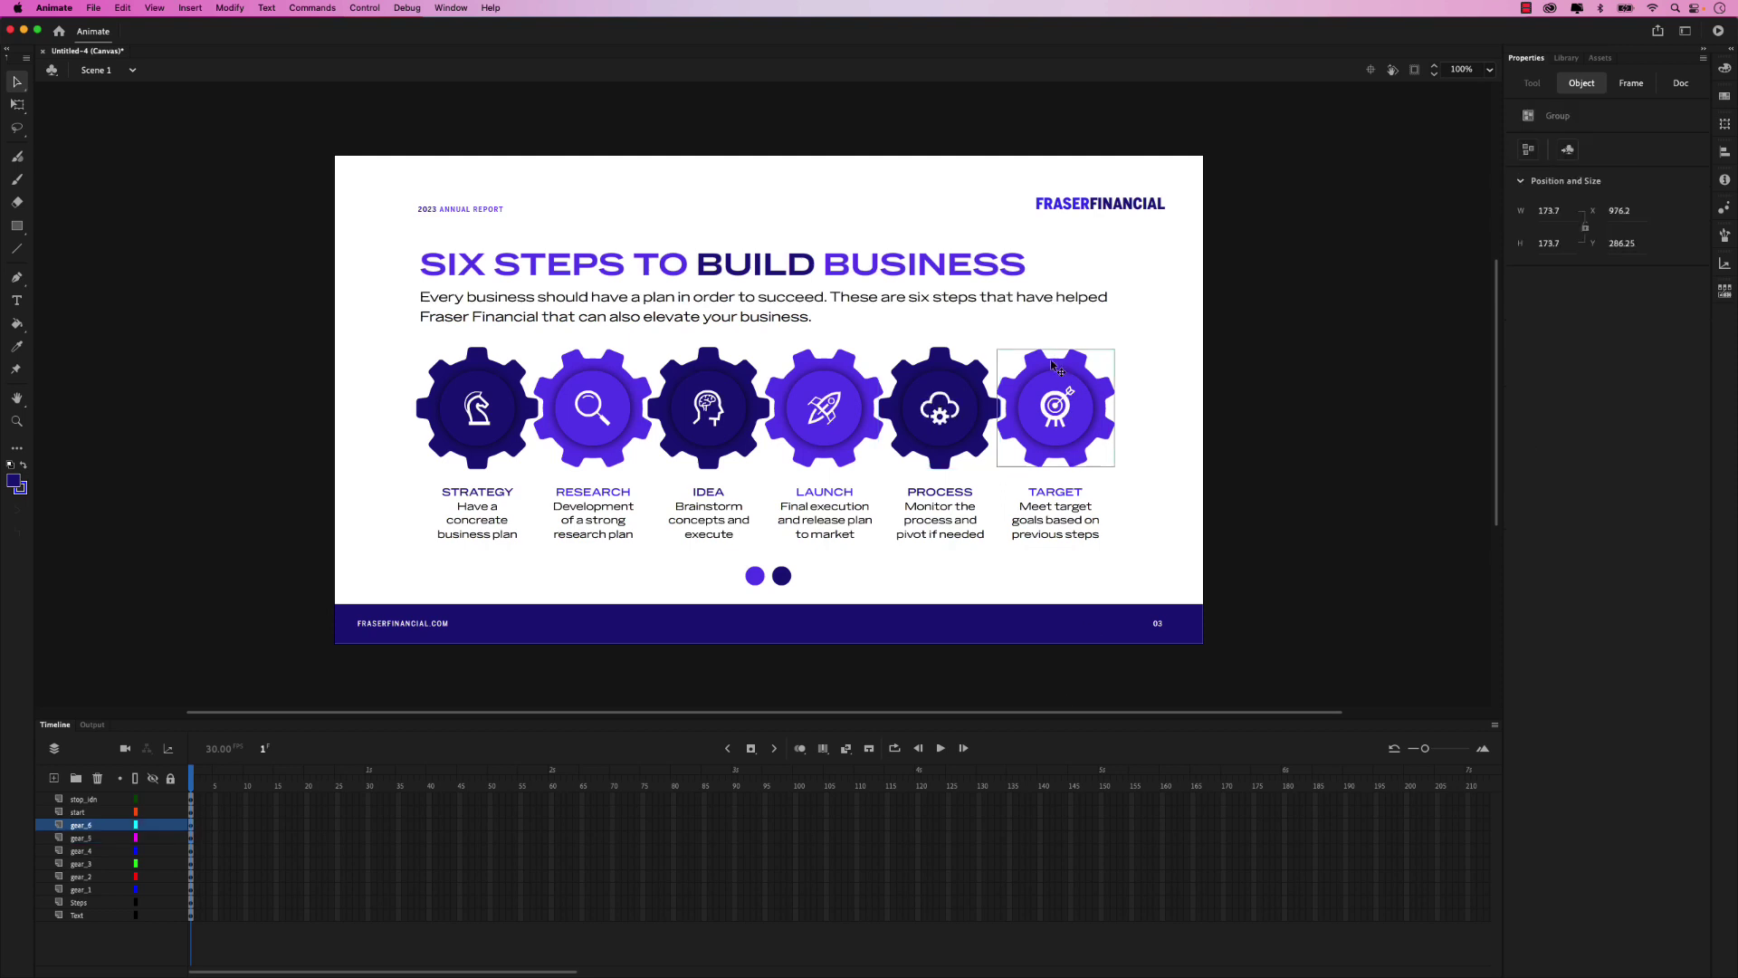
pyautogui.rightClick(1047, 368)
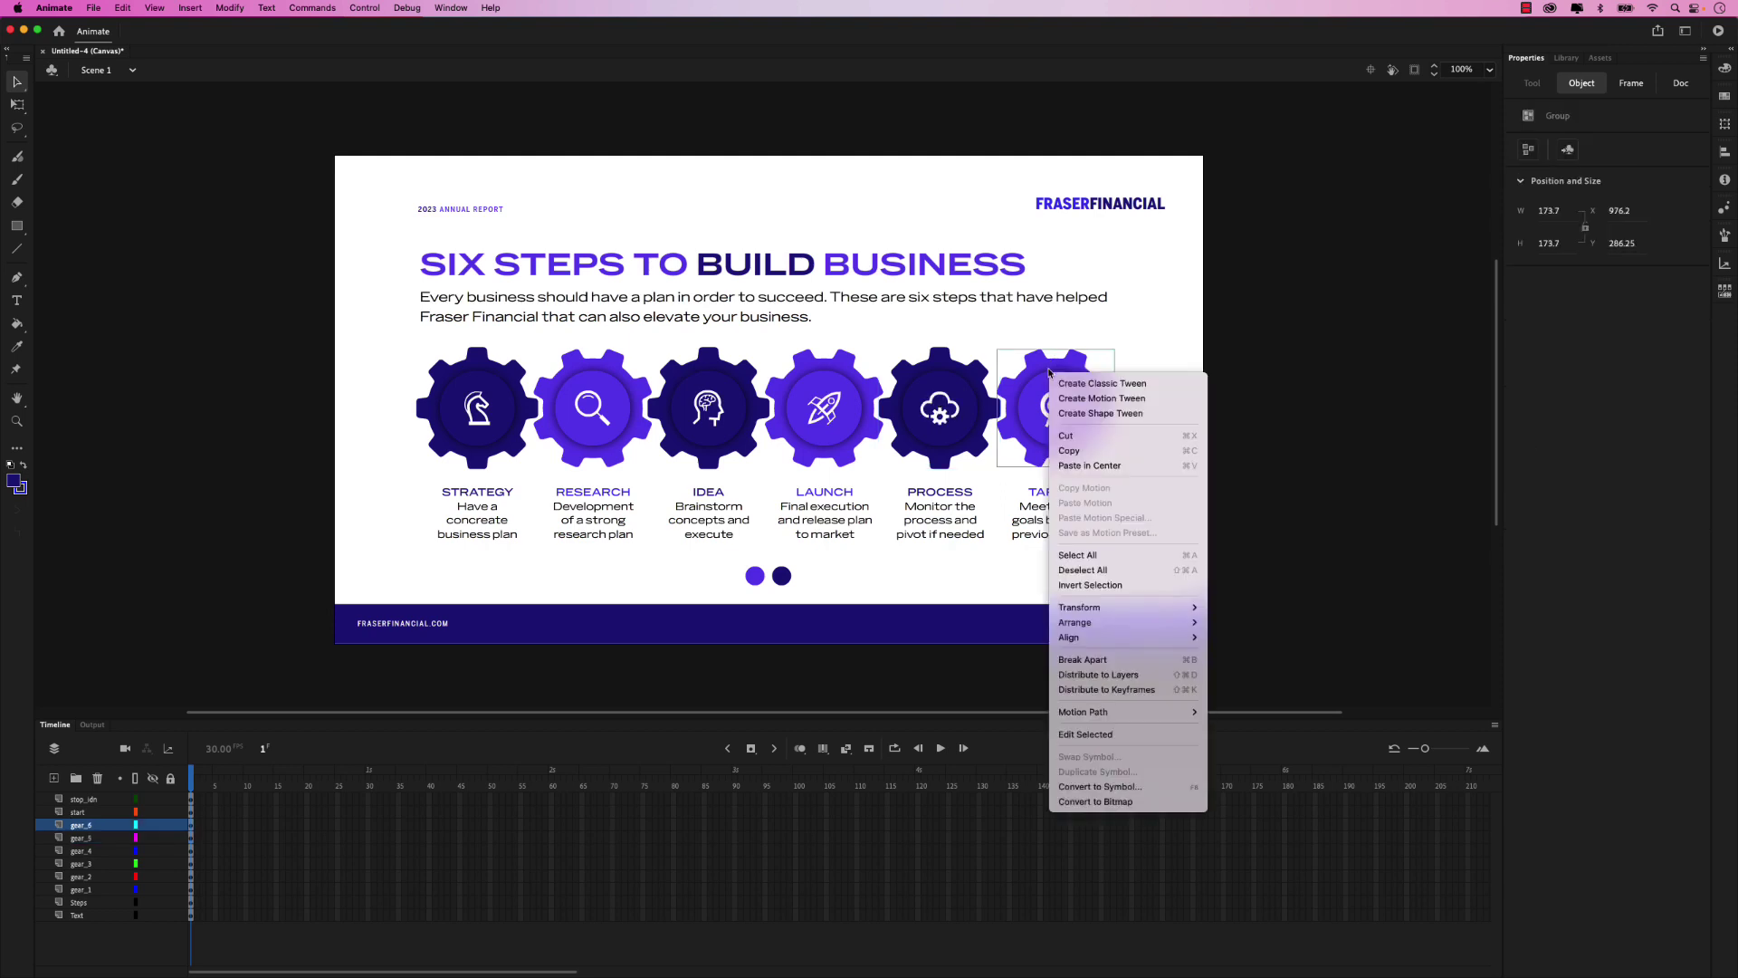
pyautogui.click(1130, 794)
pyautogui.write('ge')
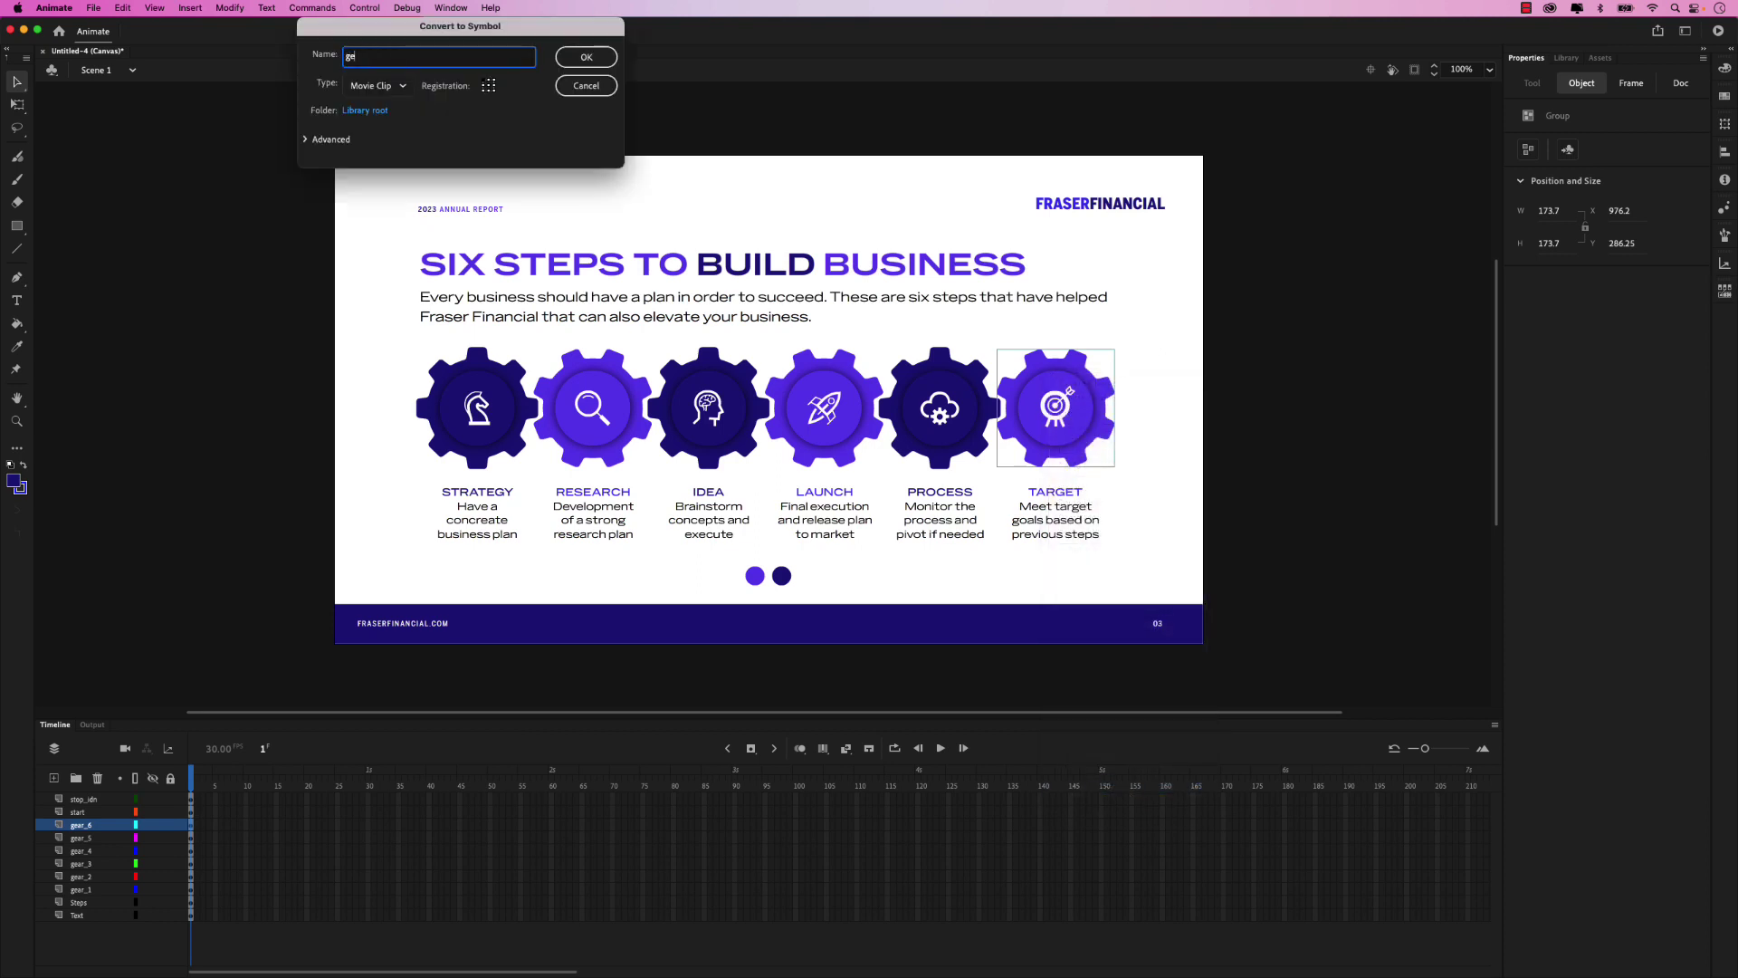
pyautogui.write('ar_6')
pyautogui.press('Return')
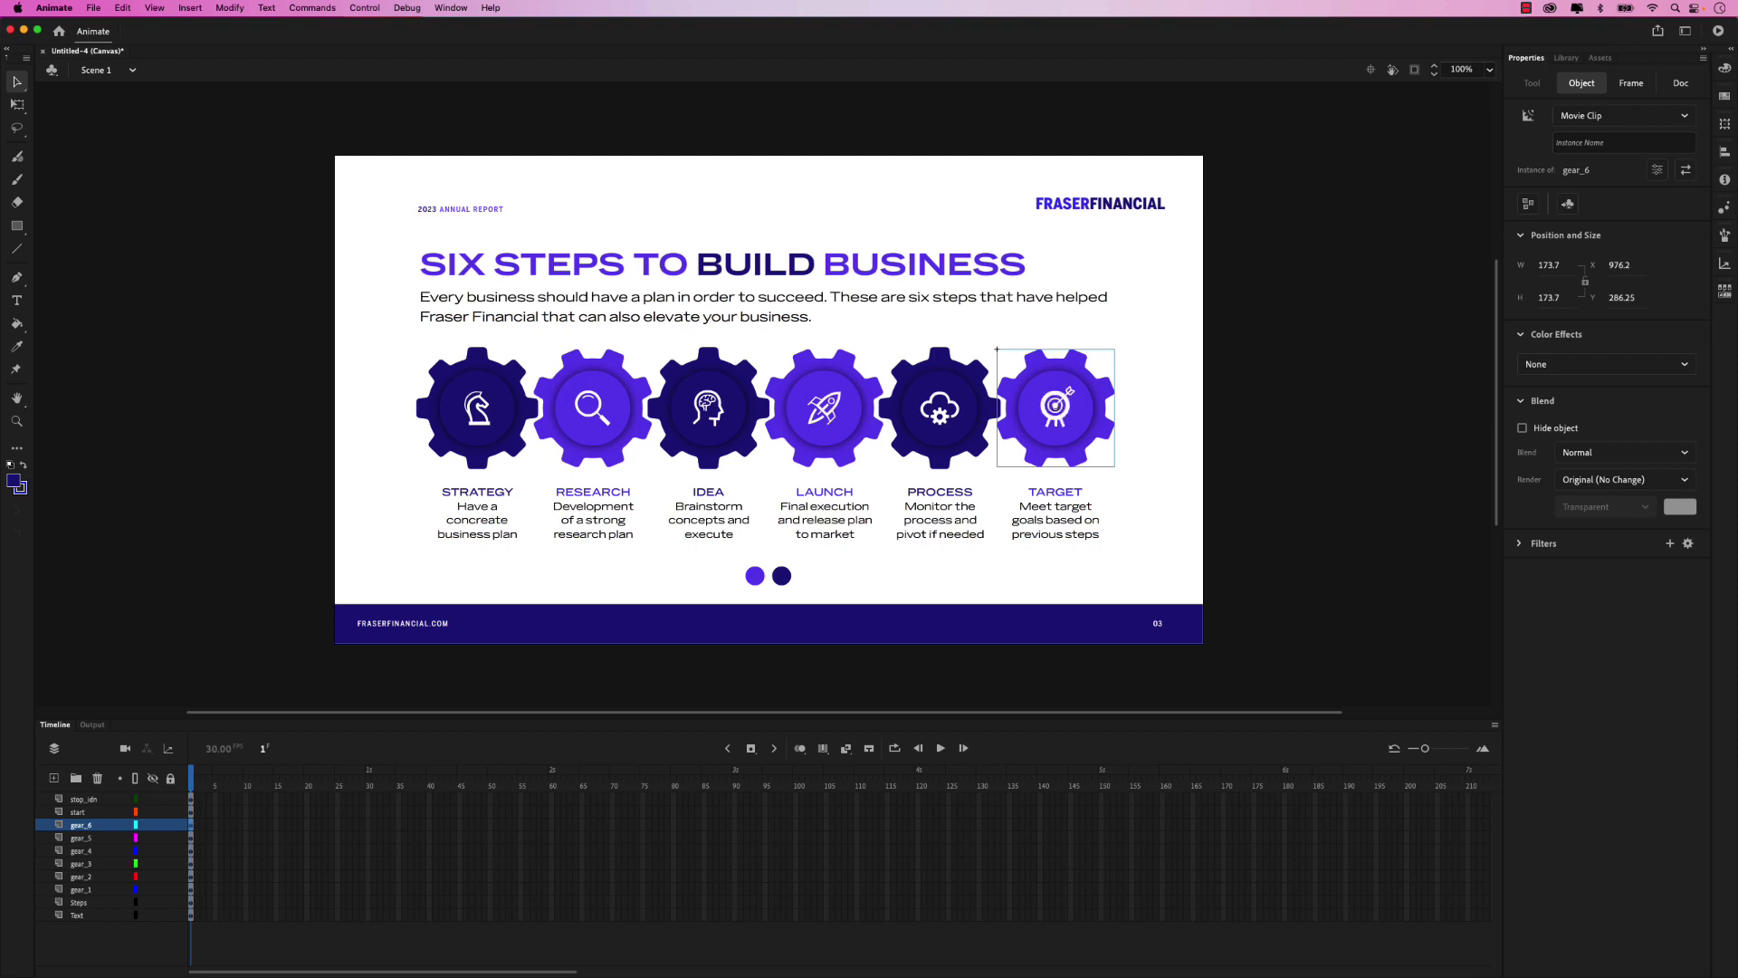
# Step: Inside the gear_1 symbol, create a motion tween on the gear and set it to rotate clockwise with a count of 1
pyautogui.doubleClick(477, 378)
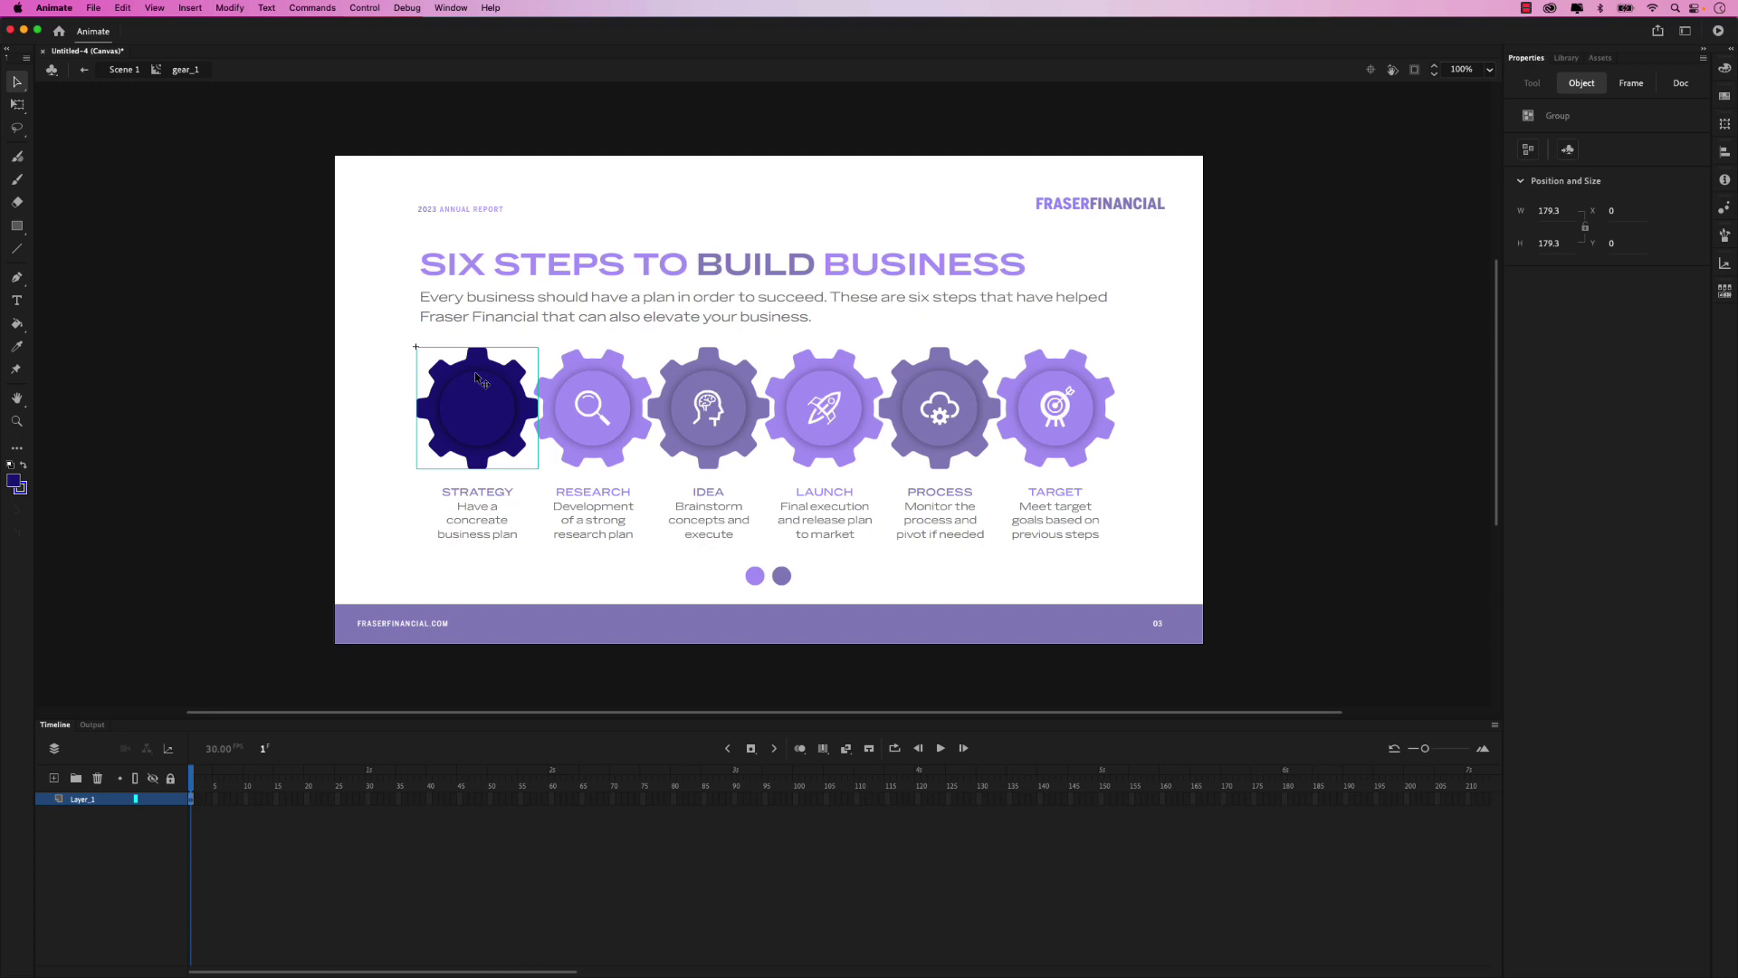
pyautogui.rightClick(477, 379)
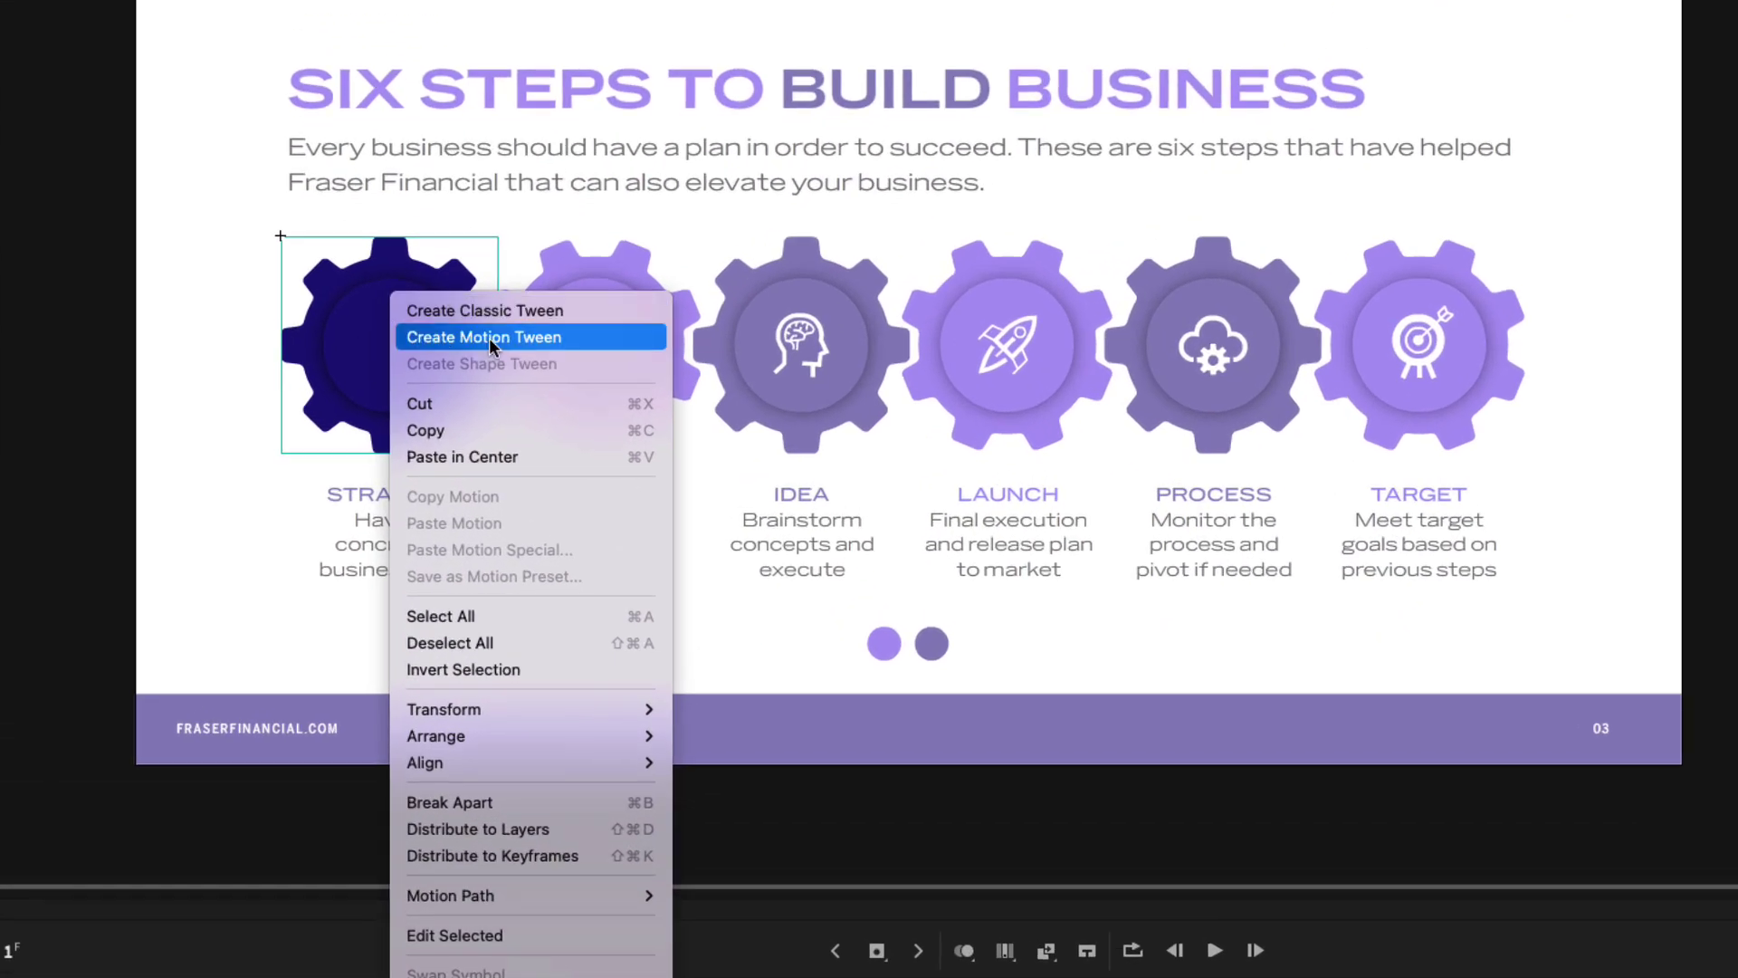
pyautogui.click(488, 339)
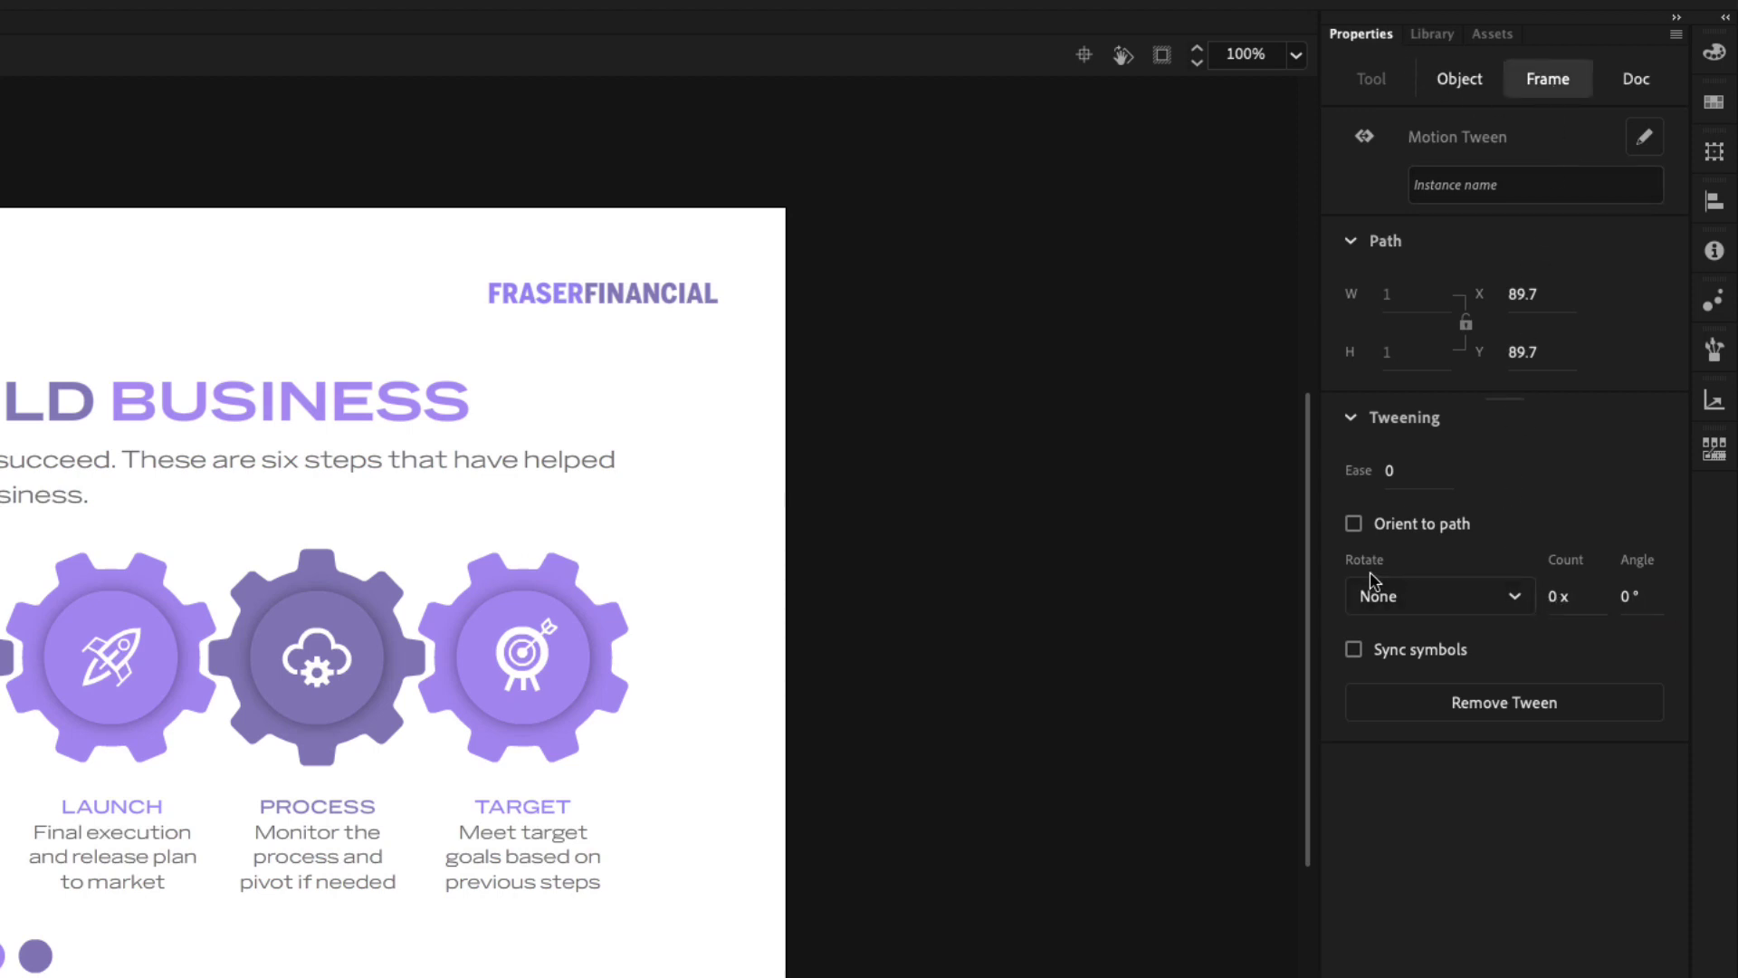
pyautogui.click(1554, 597)
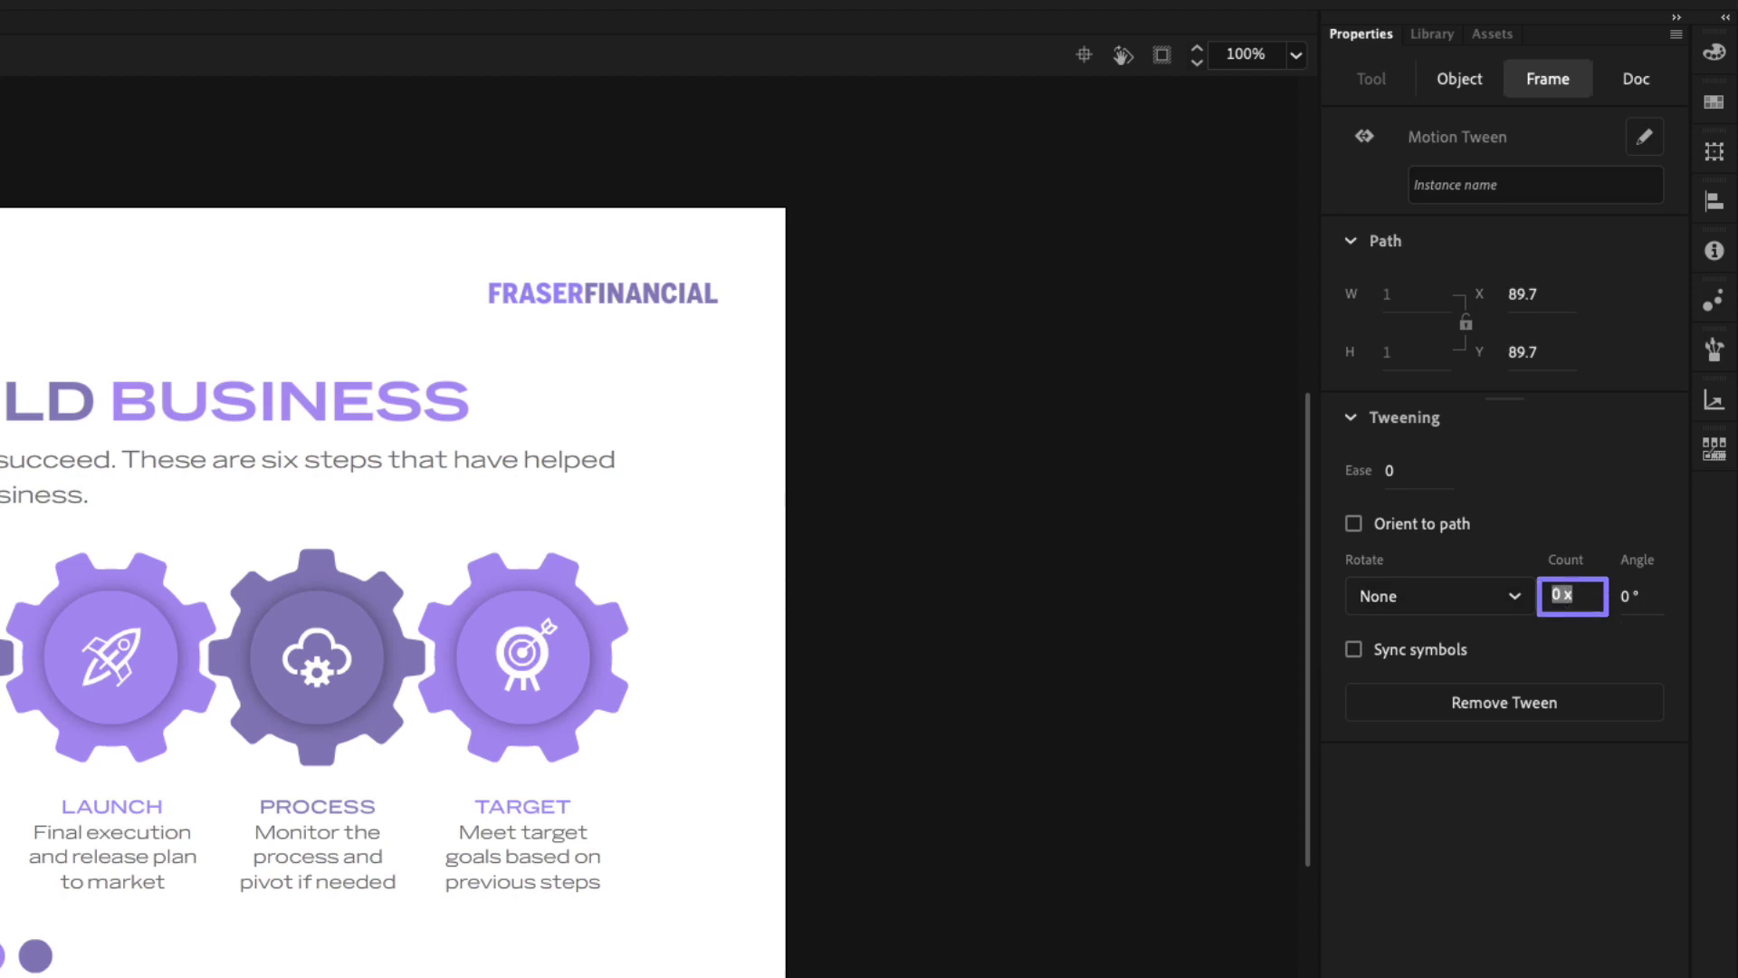
pyautogui.write('1')
pyautogui.press('Tab')
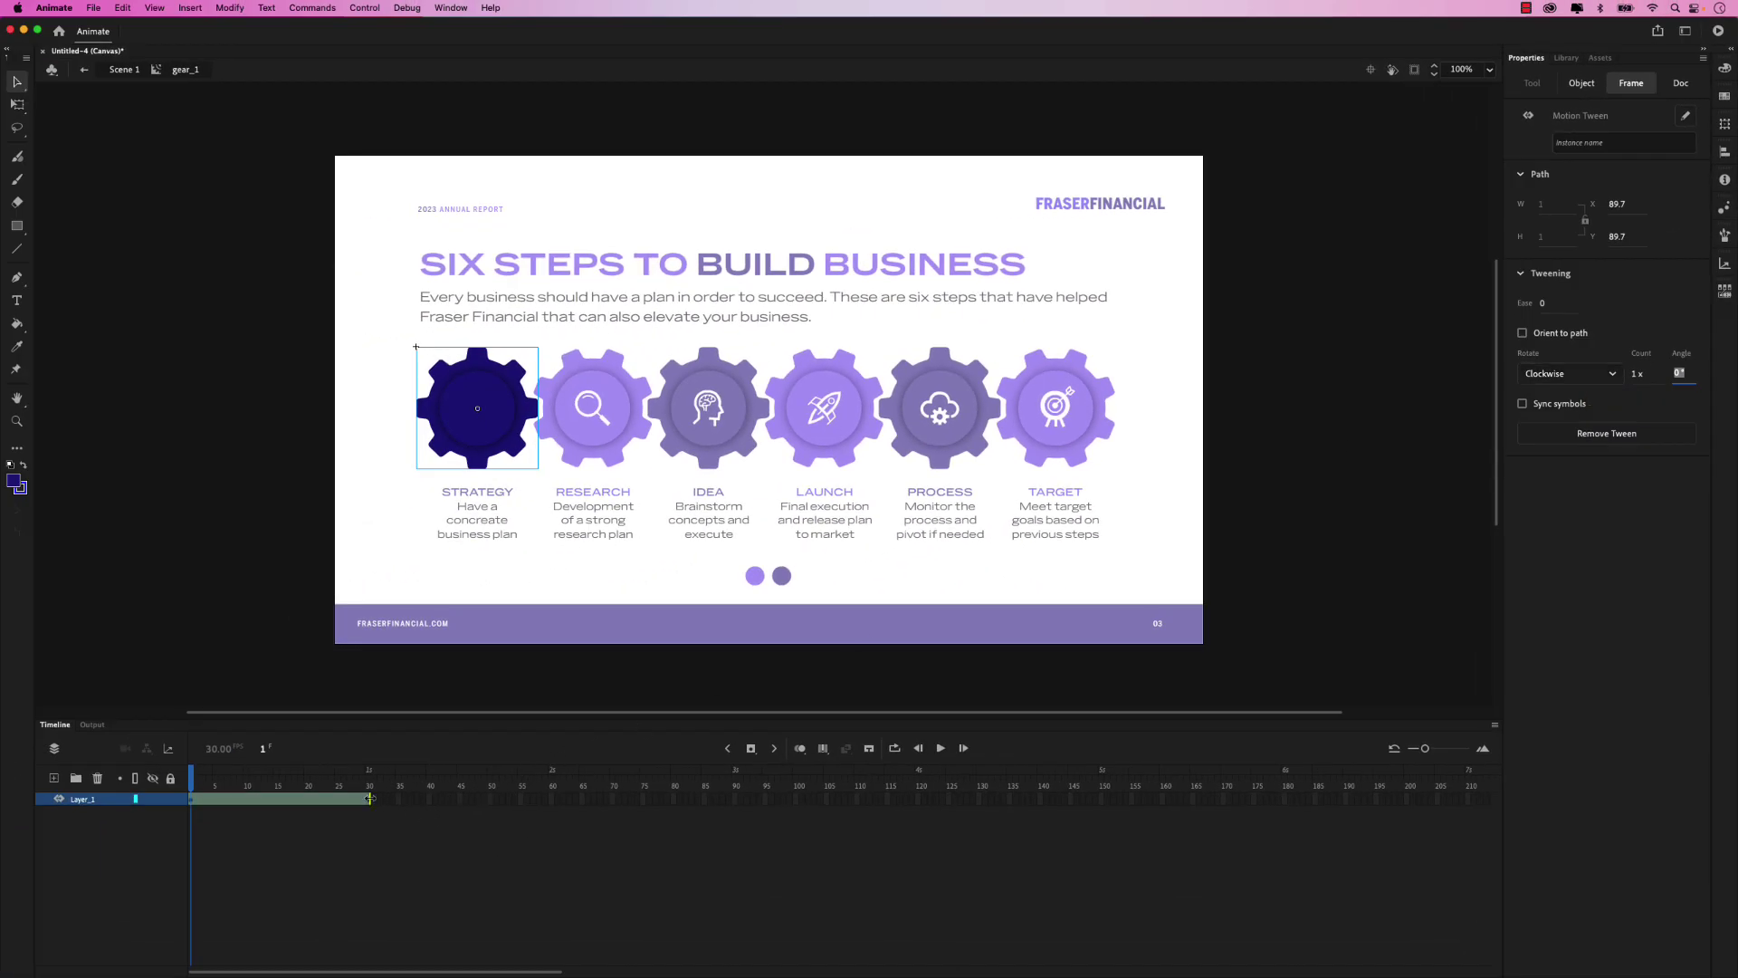
# Step: Extend the gear_1 motion tween to frame 450 and return to Scene 1
pyautogui.moveTo(370, 798); pyautogui.dragTo(1225, 800)
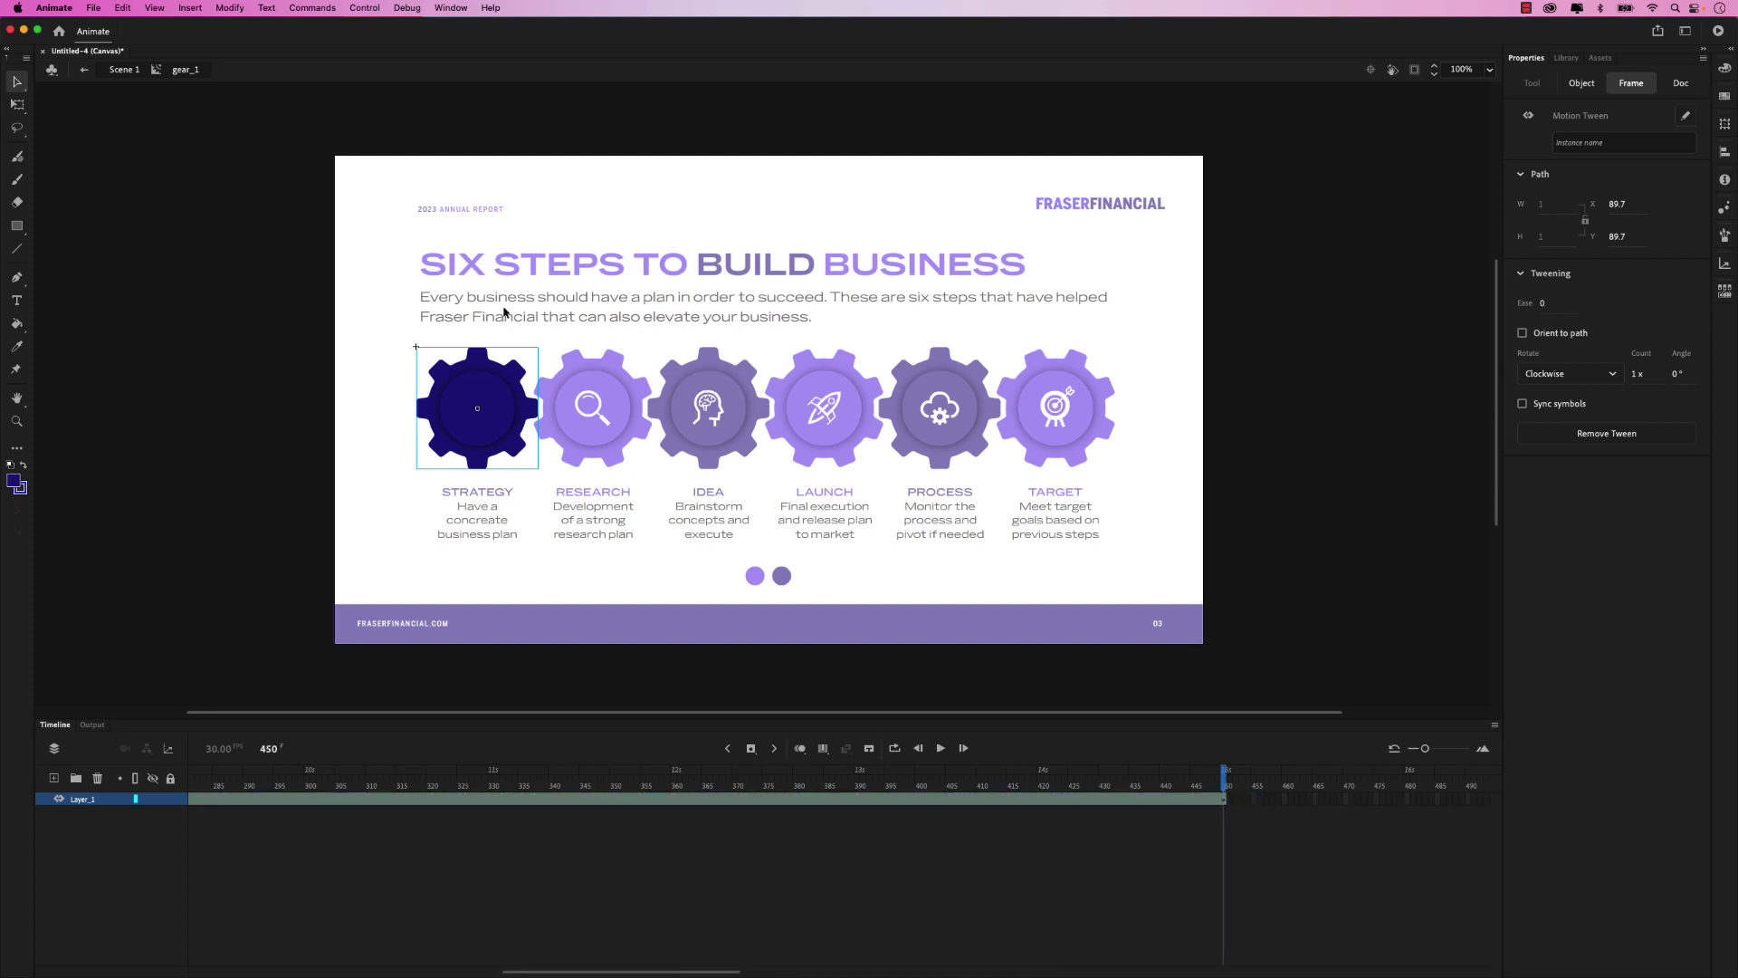
pyautogui.click(84, 70)
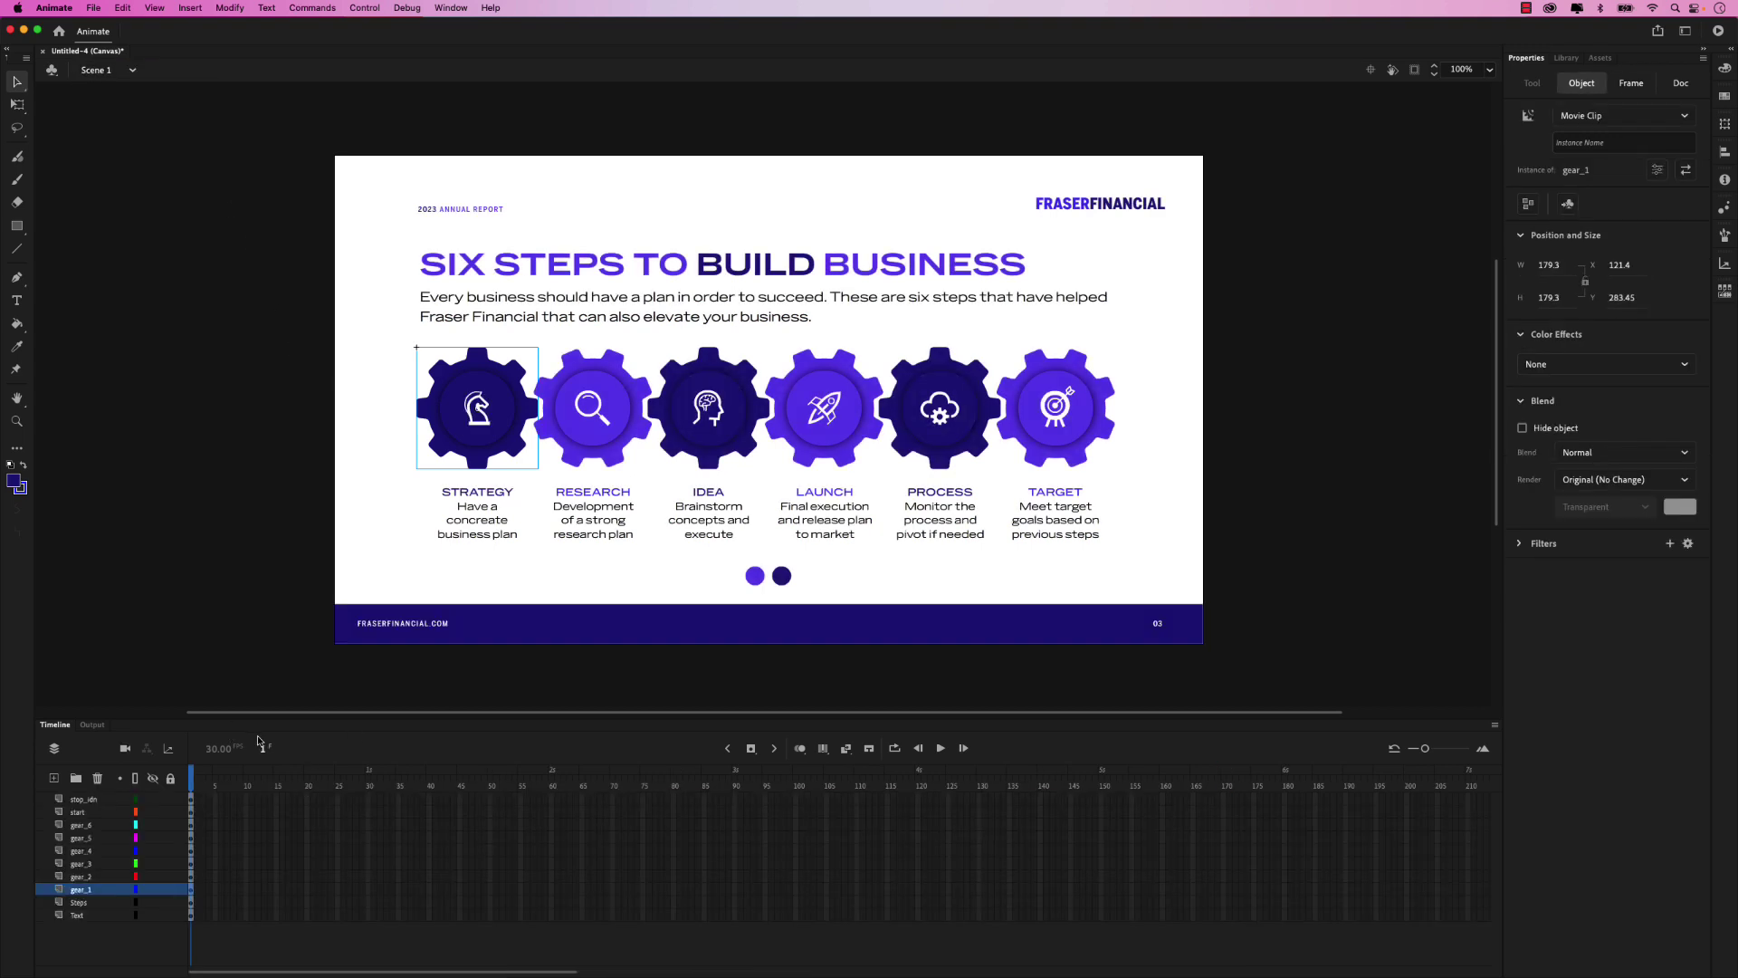
# Step: Inside the gear_2 symbol, create a motion tween rotating counter clockwise with a count of 1, and extend it to frame 450
pyautogui.doubleClick(592, 369)
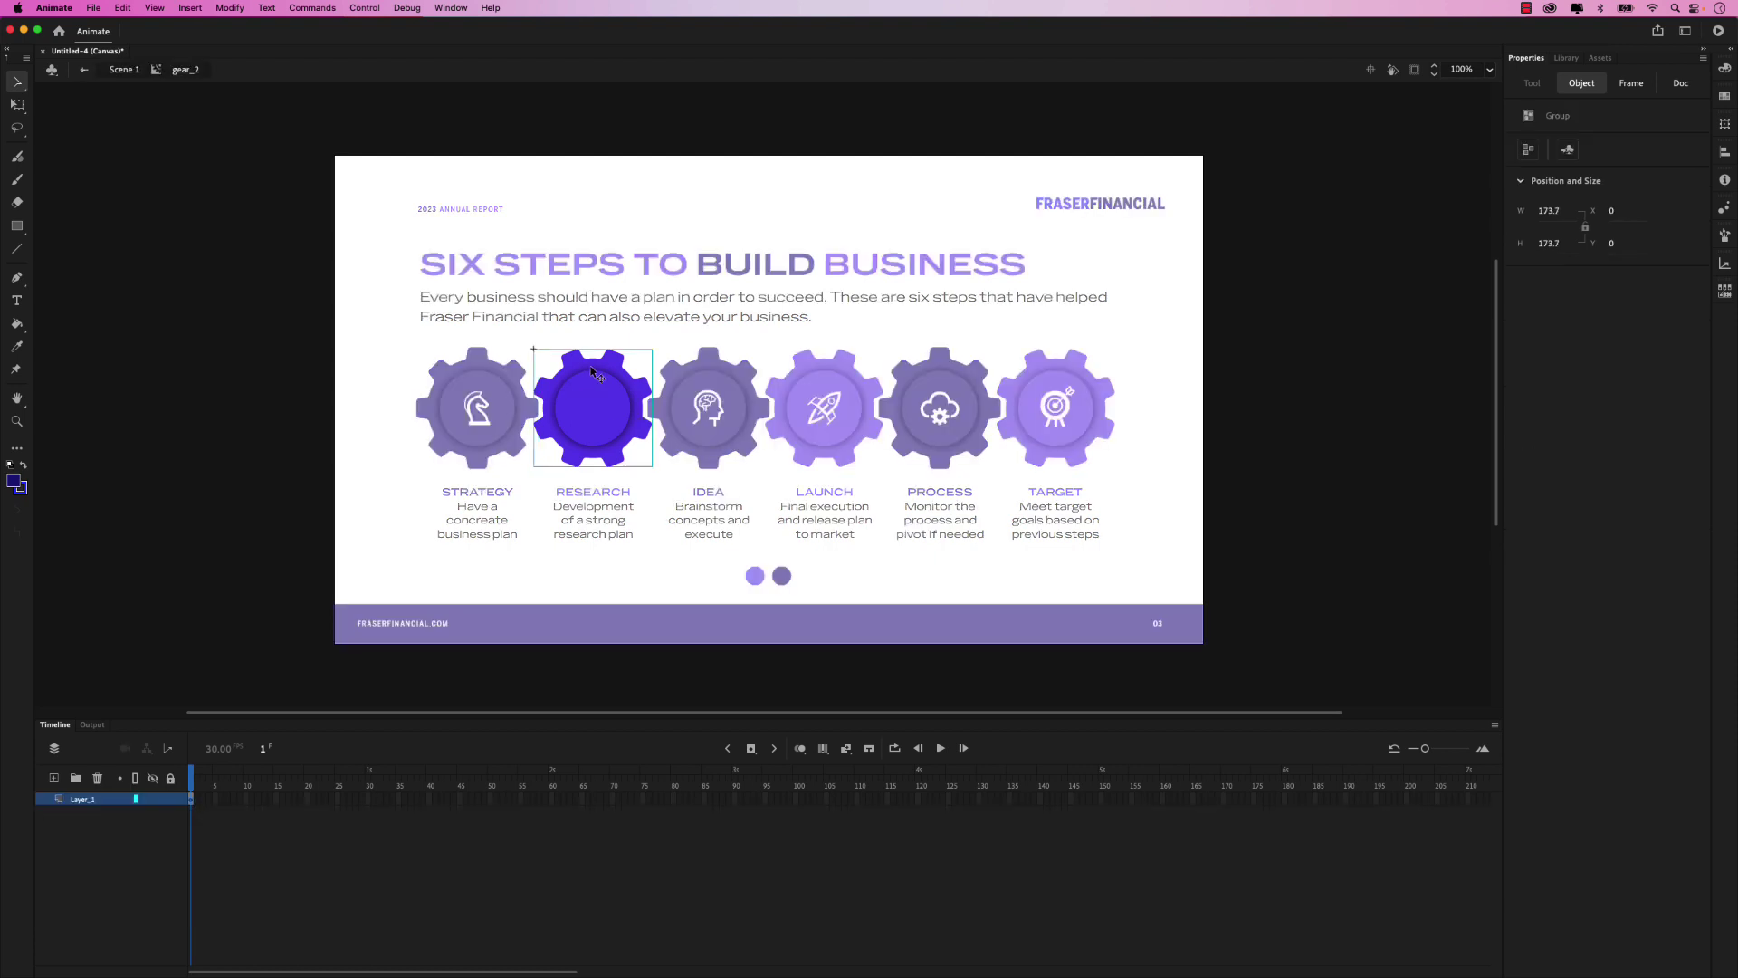
pyautogui.rightClick(590, 368)
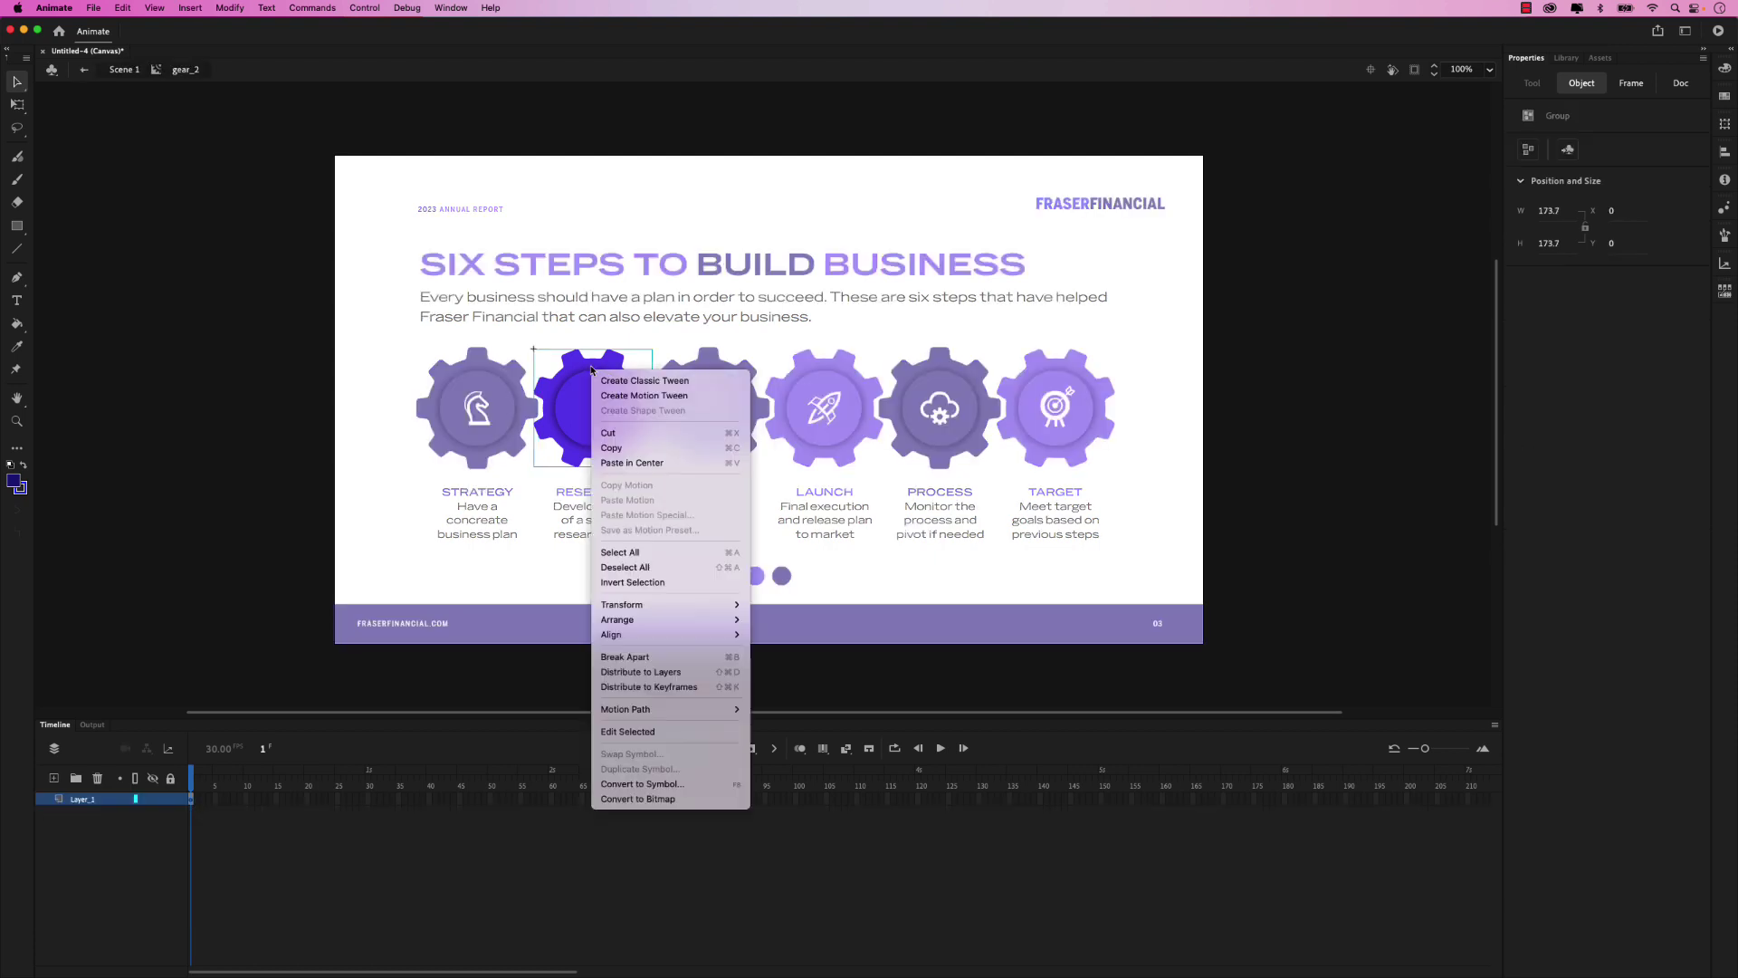
pyautogui.click(644, 396)
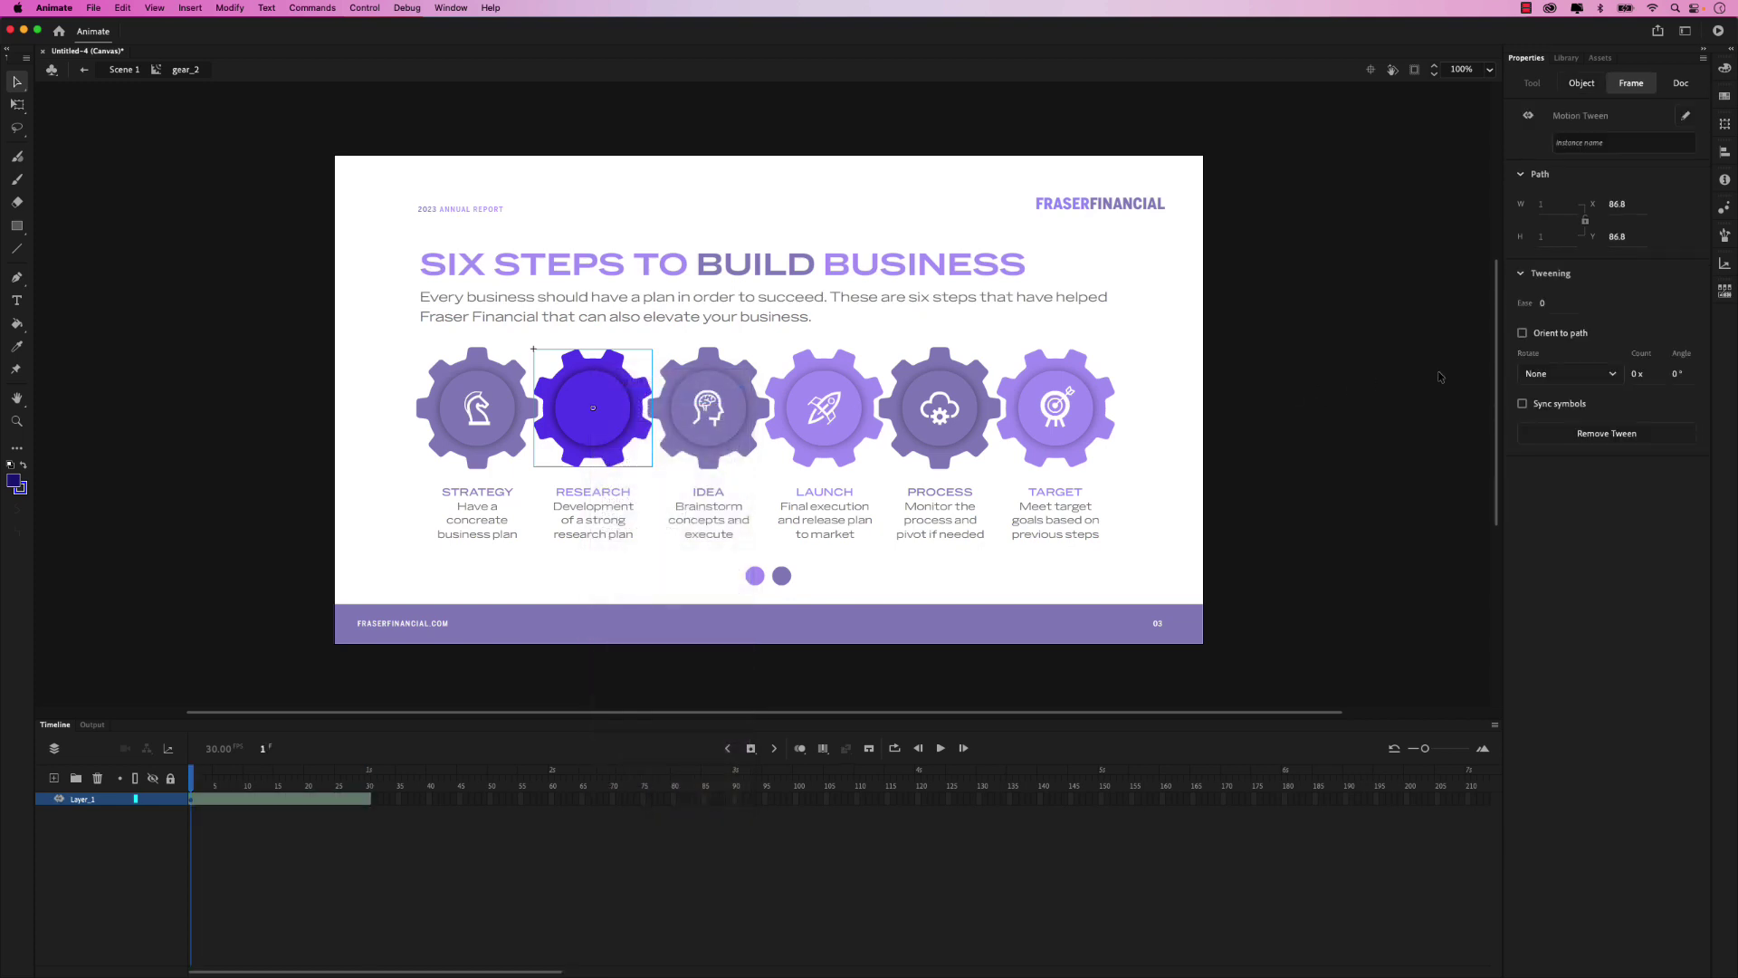
pyautogui.click(1639, 374)
pyautogui.write('1')
pyautogui.press('Tab')
pyautogui.click(1611, 378)
pyautogui.click(1592, 439)
pyautogui.moveTo(370, 799)
pyautogui.mouseDown()
pyautogui.moveTo(1512, 791)
pyautogui.moveTo(1303, 801)
pyautogui.moveTo(1499, 795)
pyautogui.moveTo(1345, 798)
pyautogui.mouseUp()
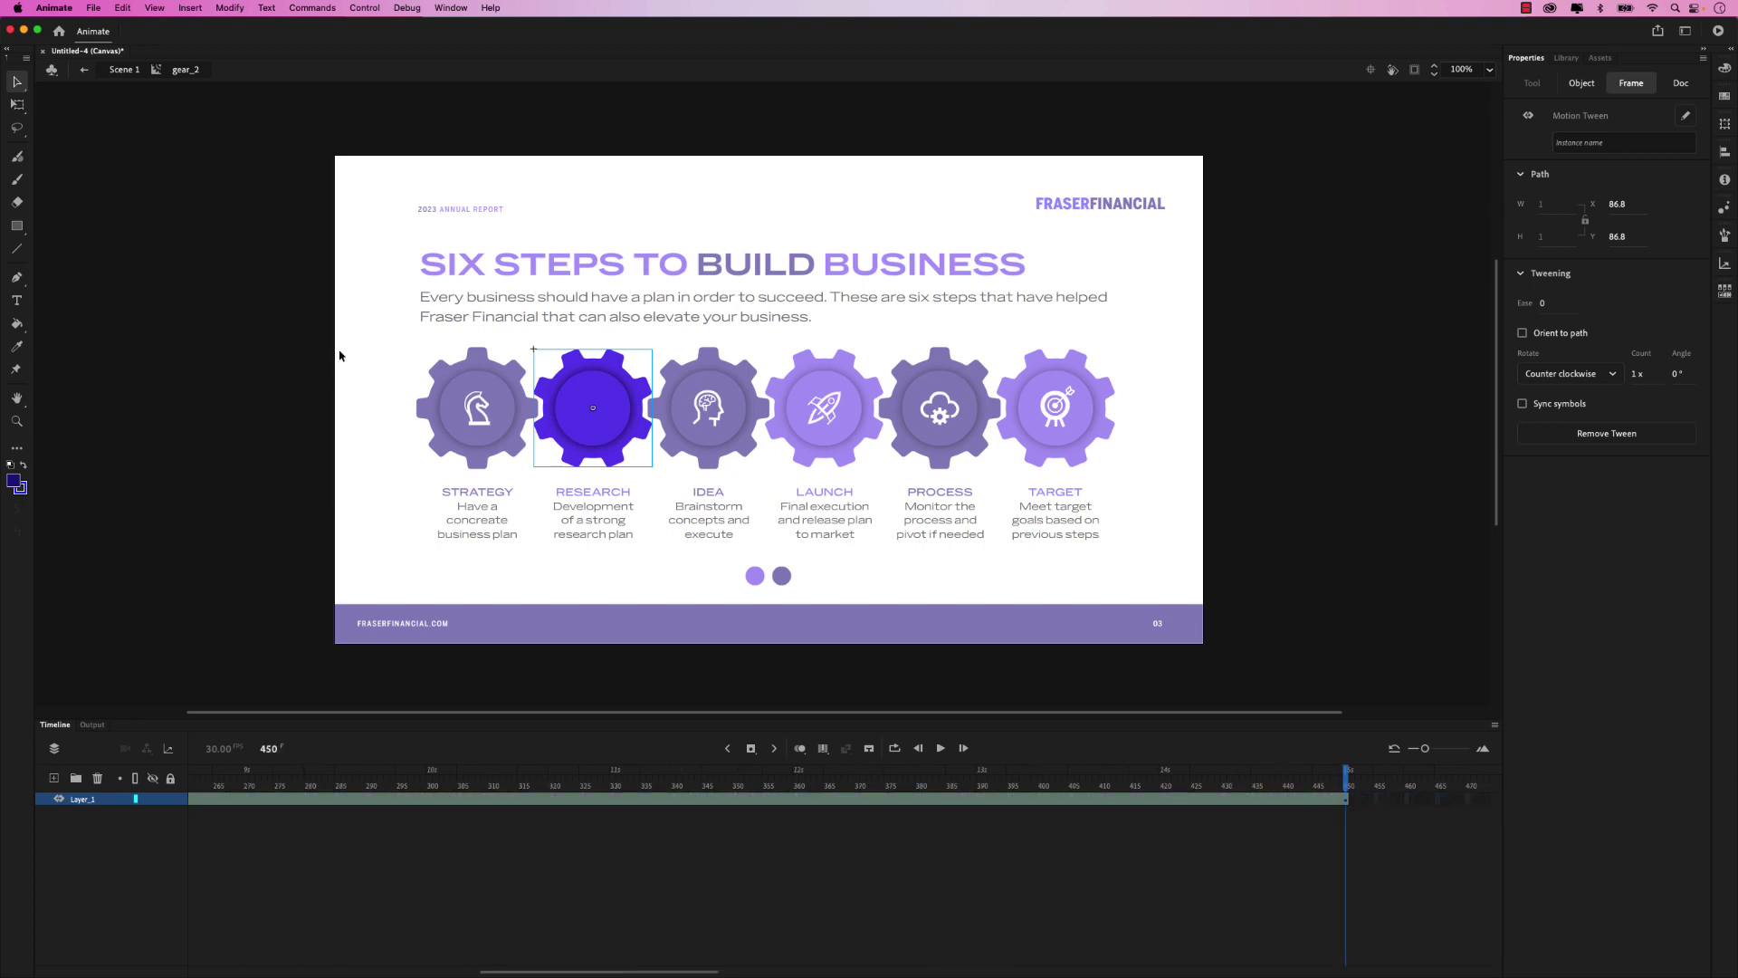
pyautogui.click(85, 71)
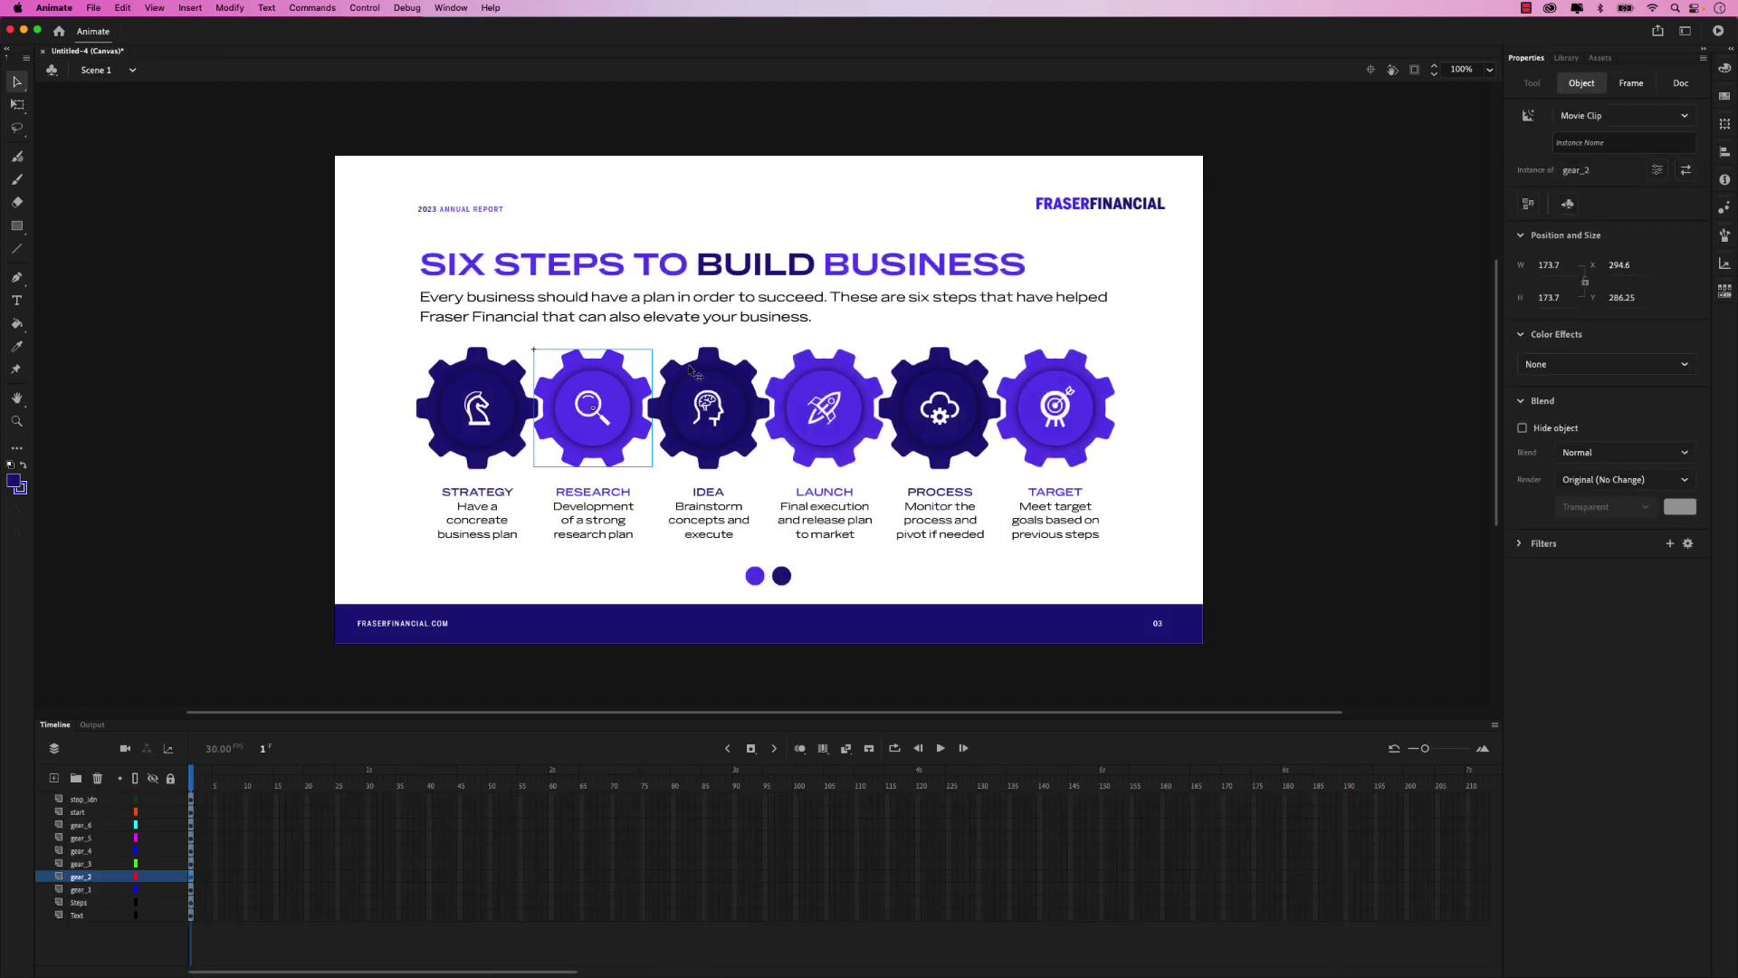
# Step: Inside the gear_3 symbol, create a motion tween rotating clockwise with a count of 1, and extend it to frame 450
pyautogui.doubleClick(718, 372)
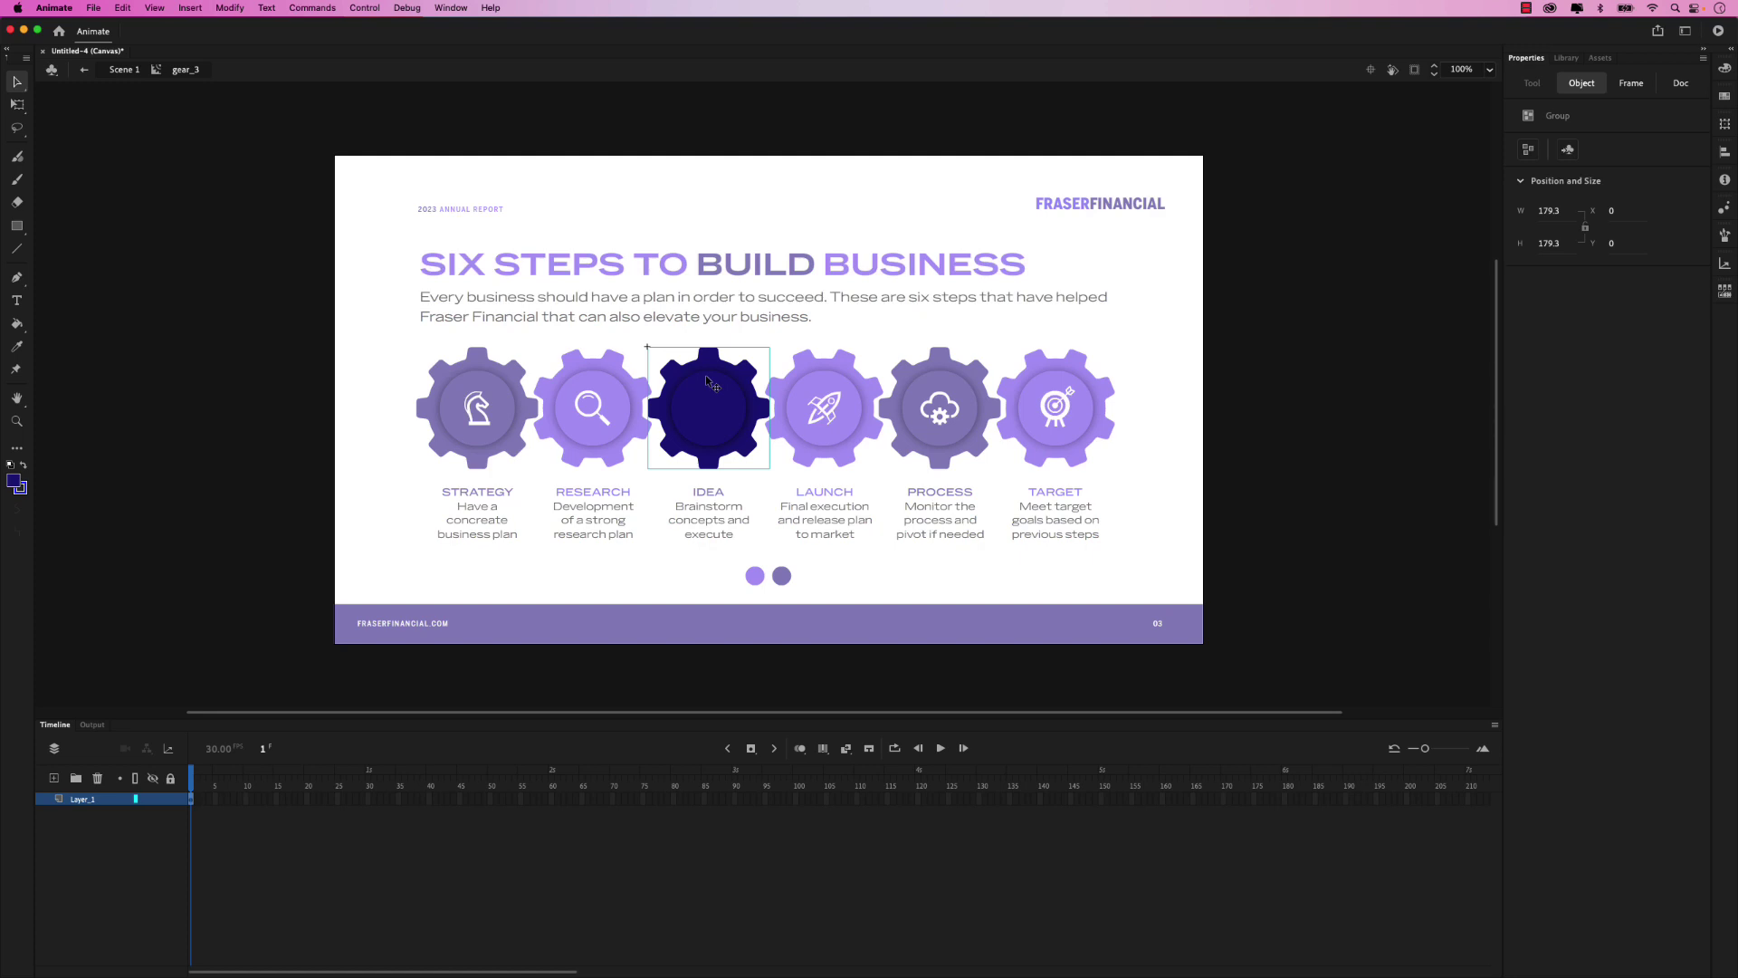
pyautogui.rightClick(707, 379)
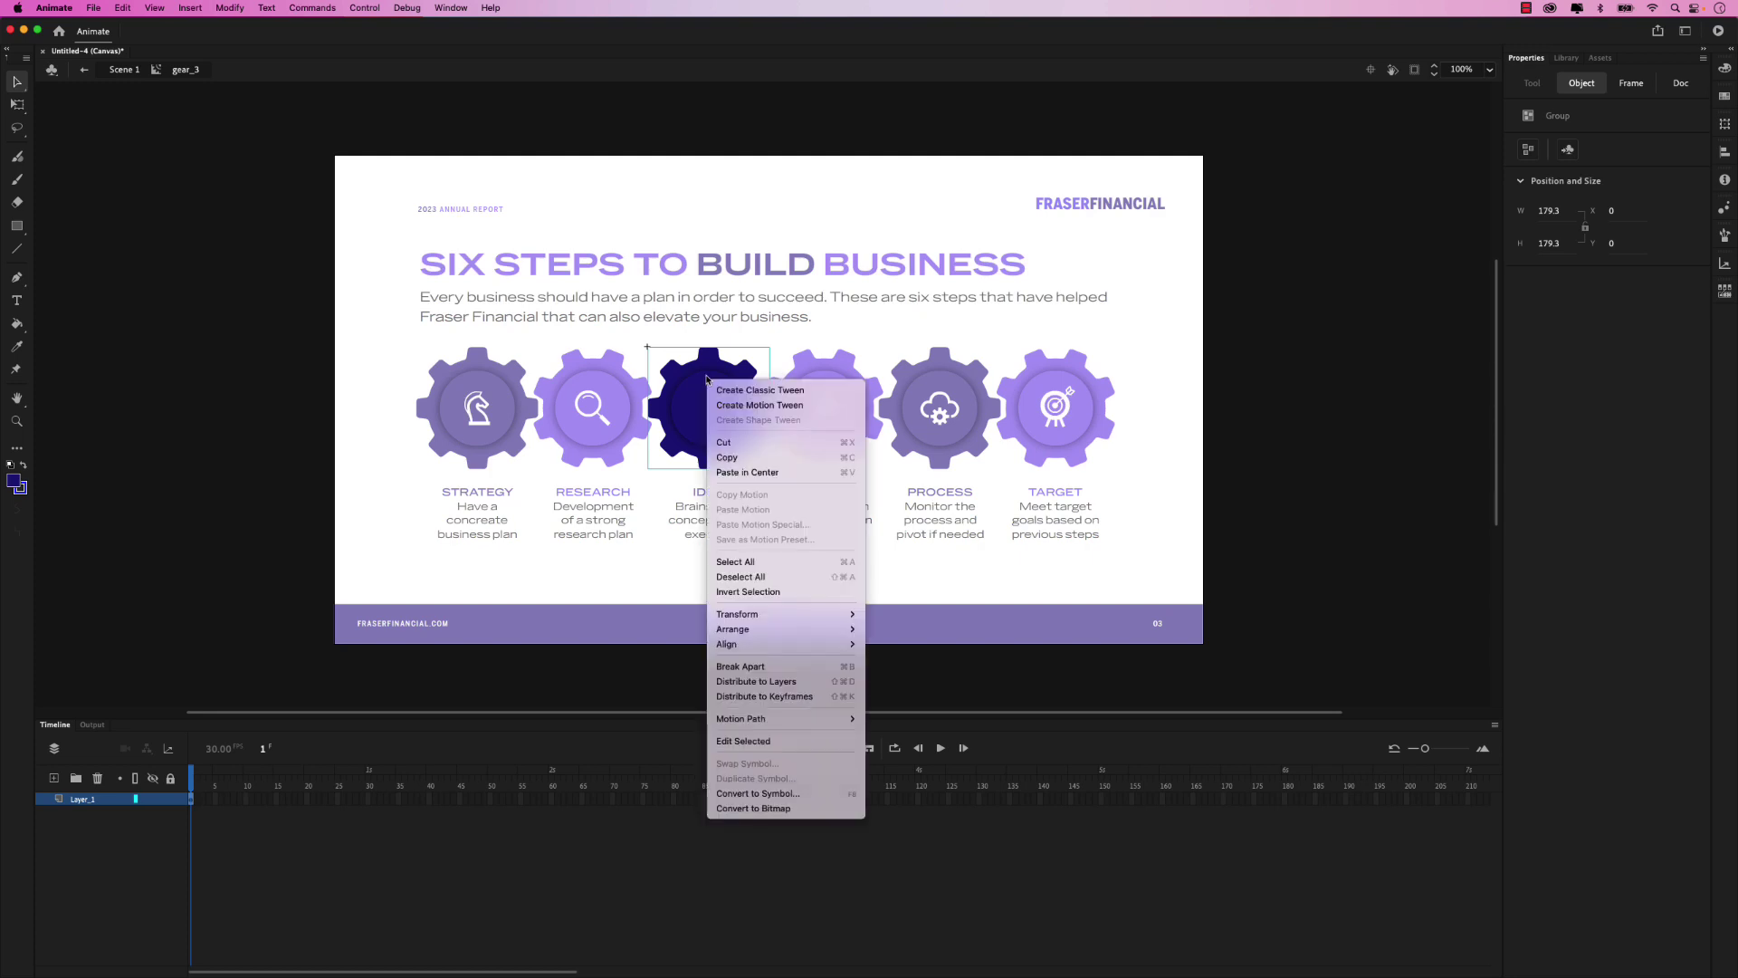
pyautogui.click(728, 410)
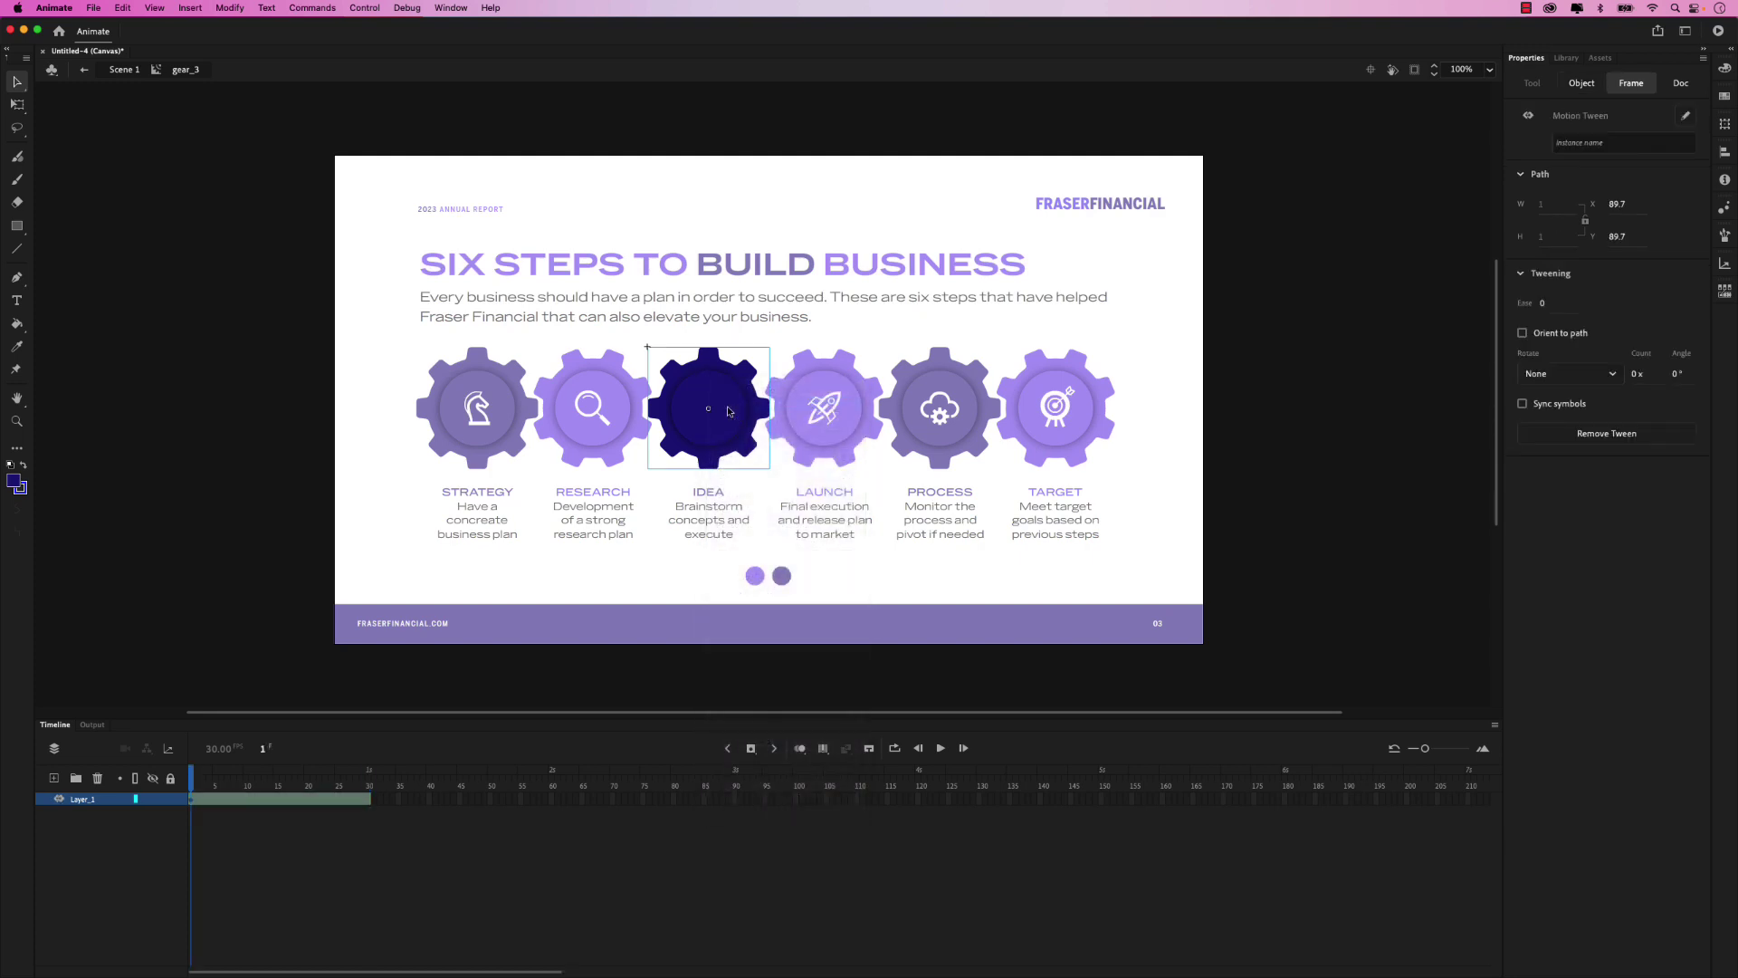
pyautogui.click(1637, 376)
pyautogui.write('1')
pyautogui.press('Tab')
pyautogui.moveTo(369, 798); pyautogui.dragTo(1316, 800)
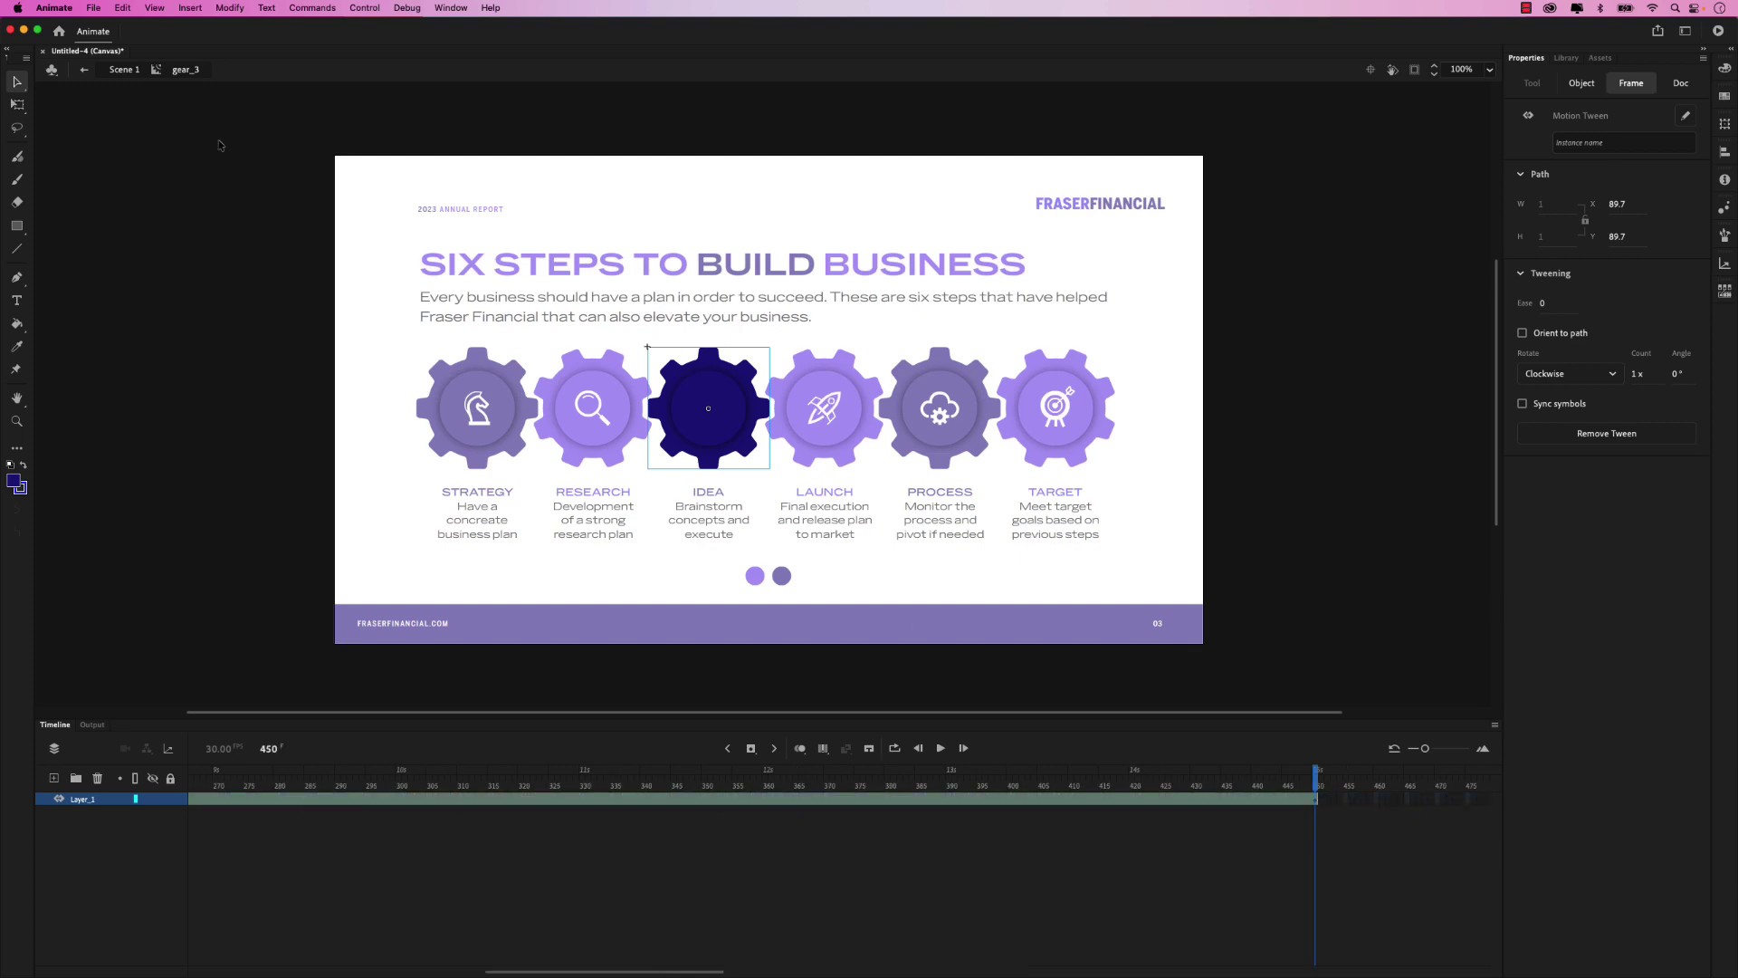
pyautogui.click(84, 69)
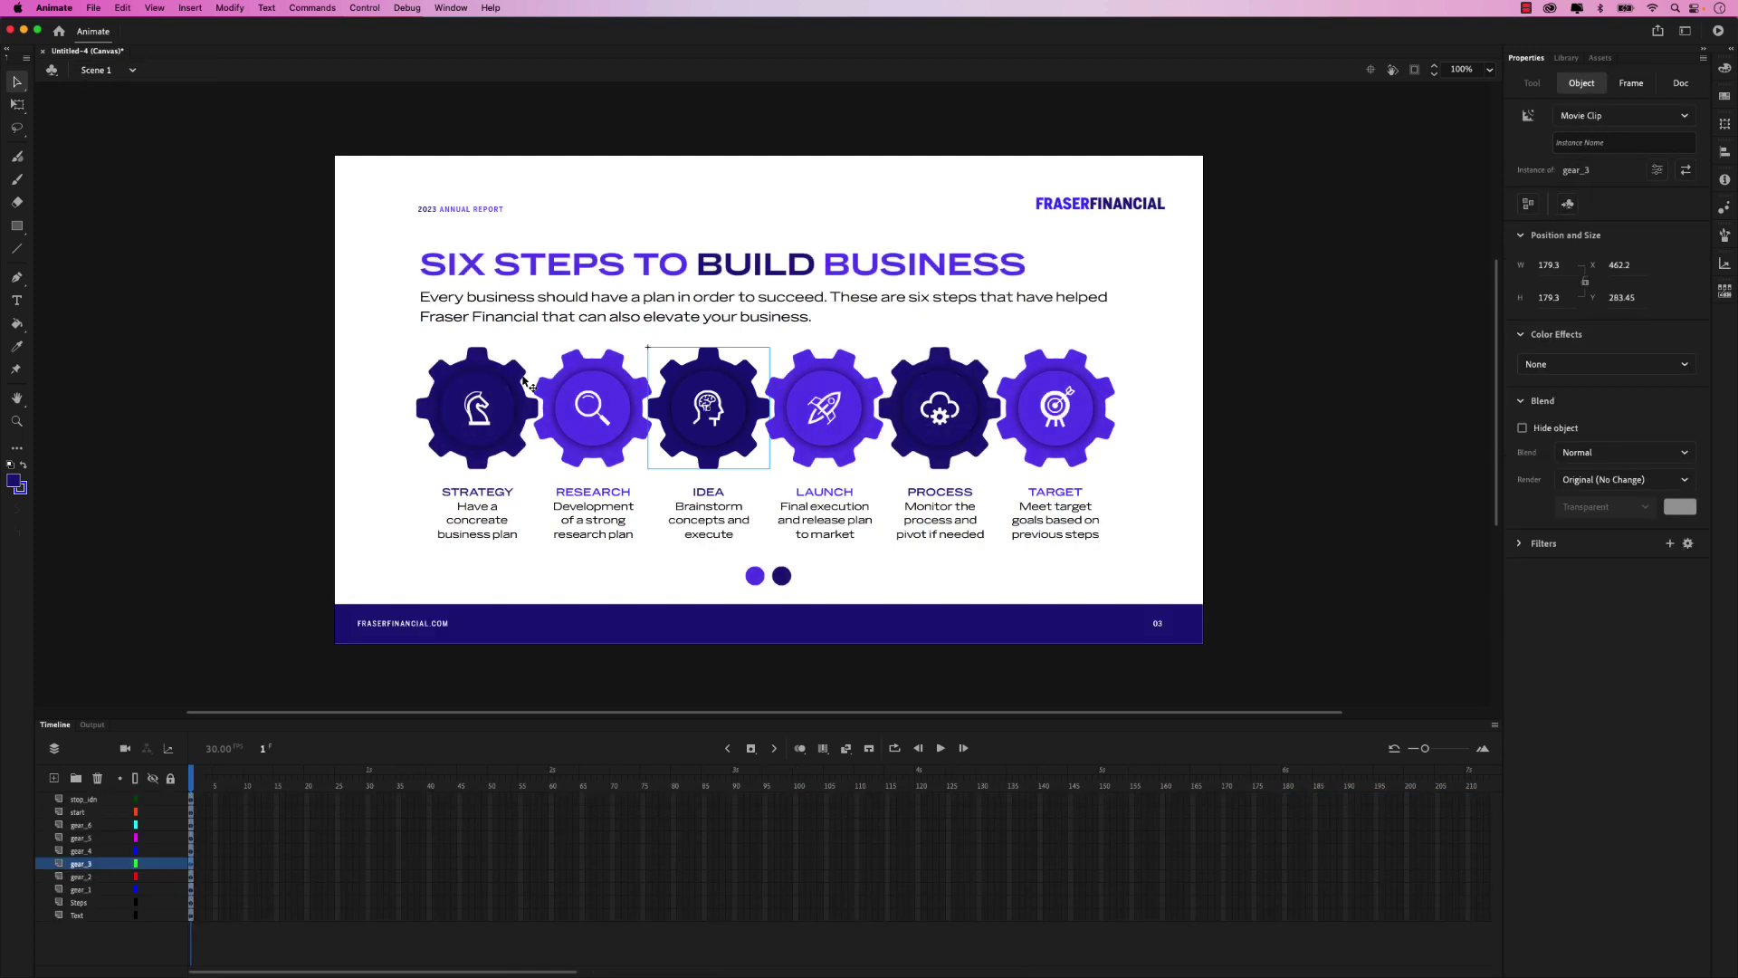
# Step: Inside the gear_4 symbol, create a motion tween rotating counter clockwise with a count of 1, and extend it to frame 450
pyautogui.doubleClick(834, 375)
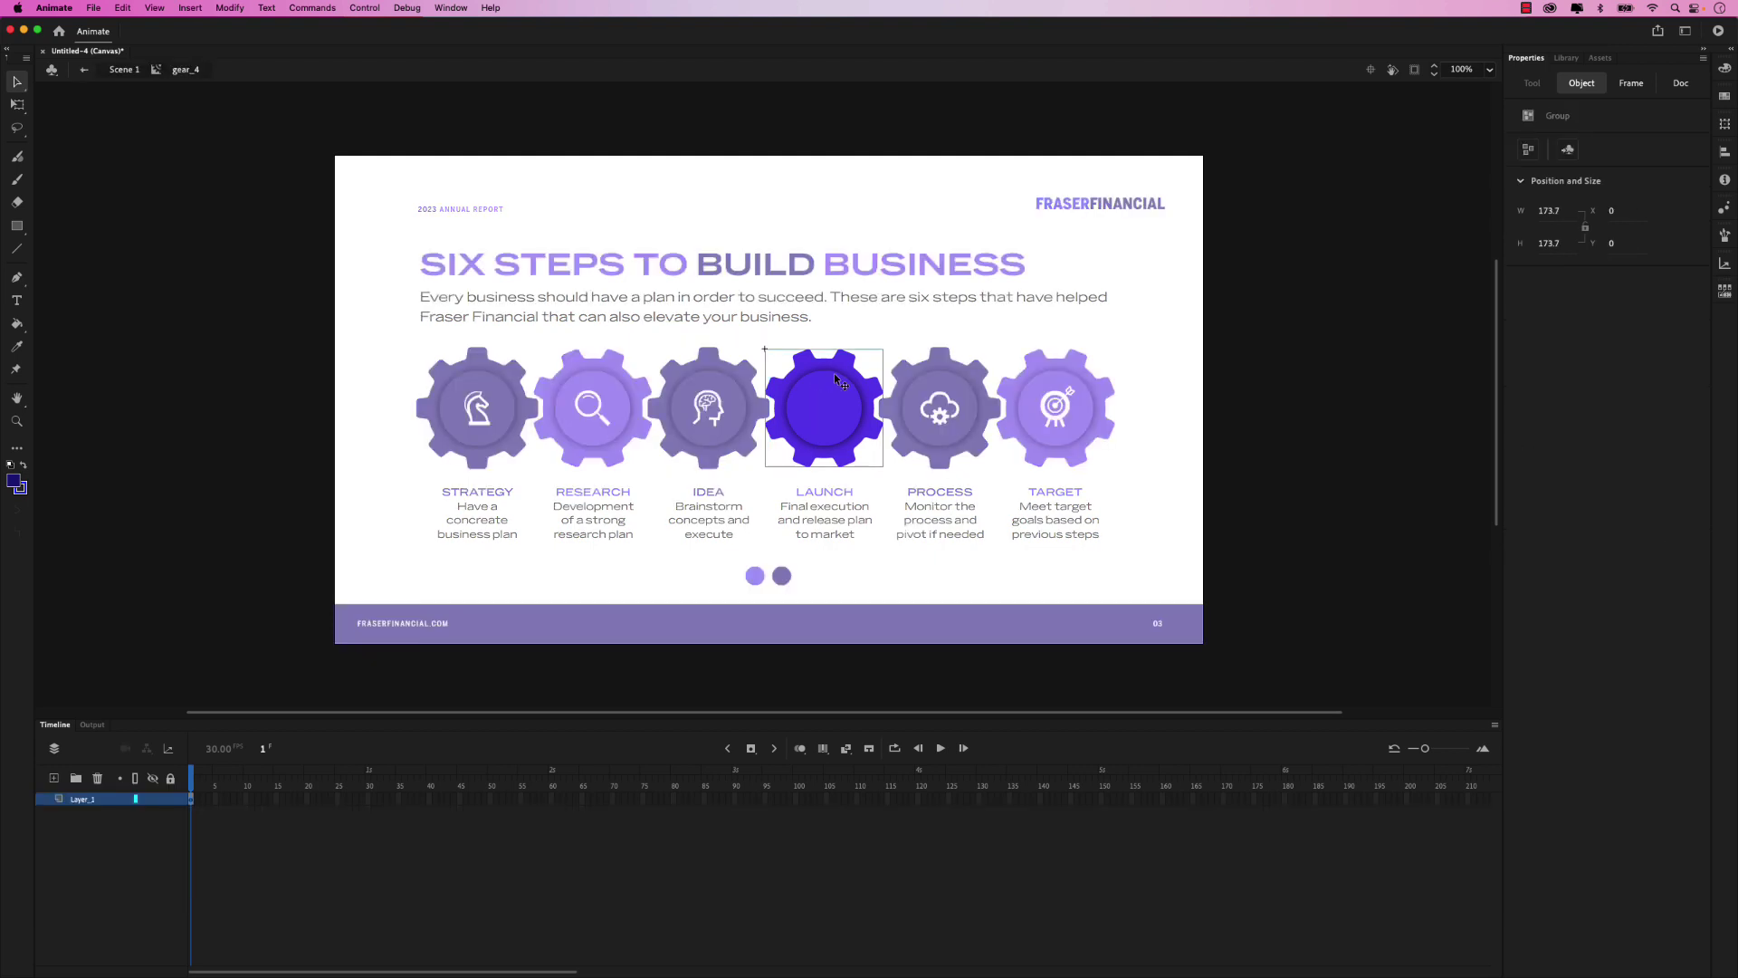
pyautogui.rightClick(834, 375)
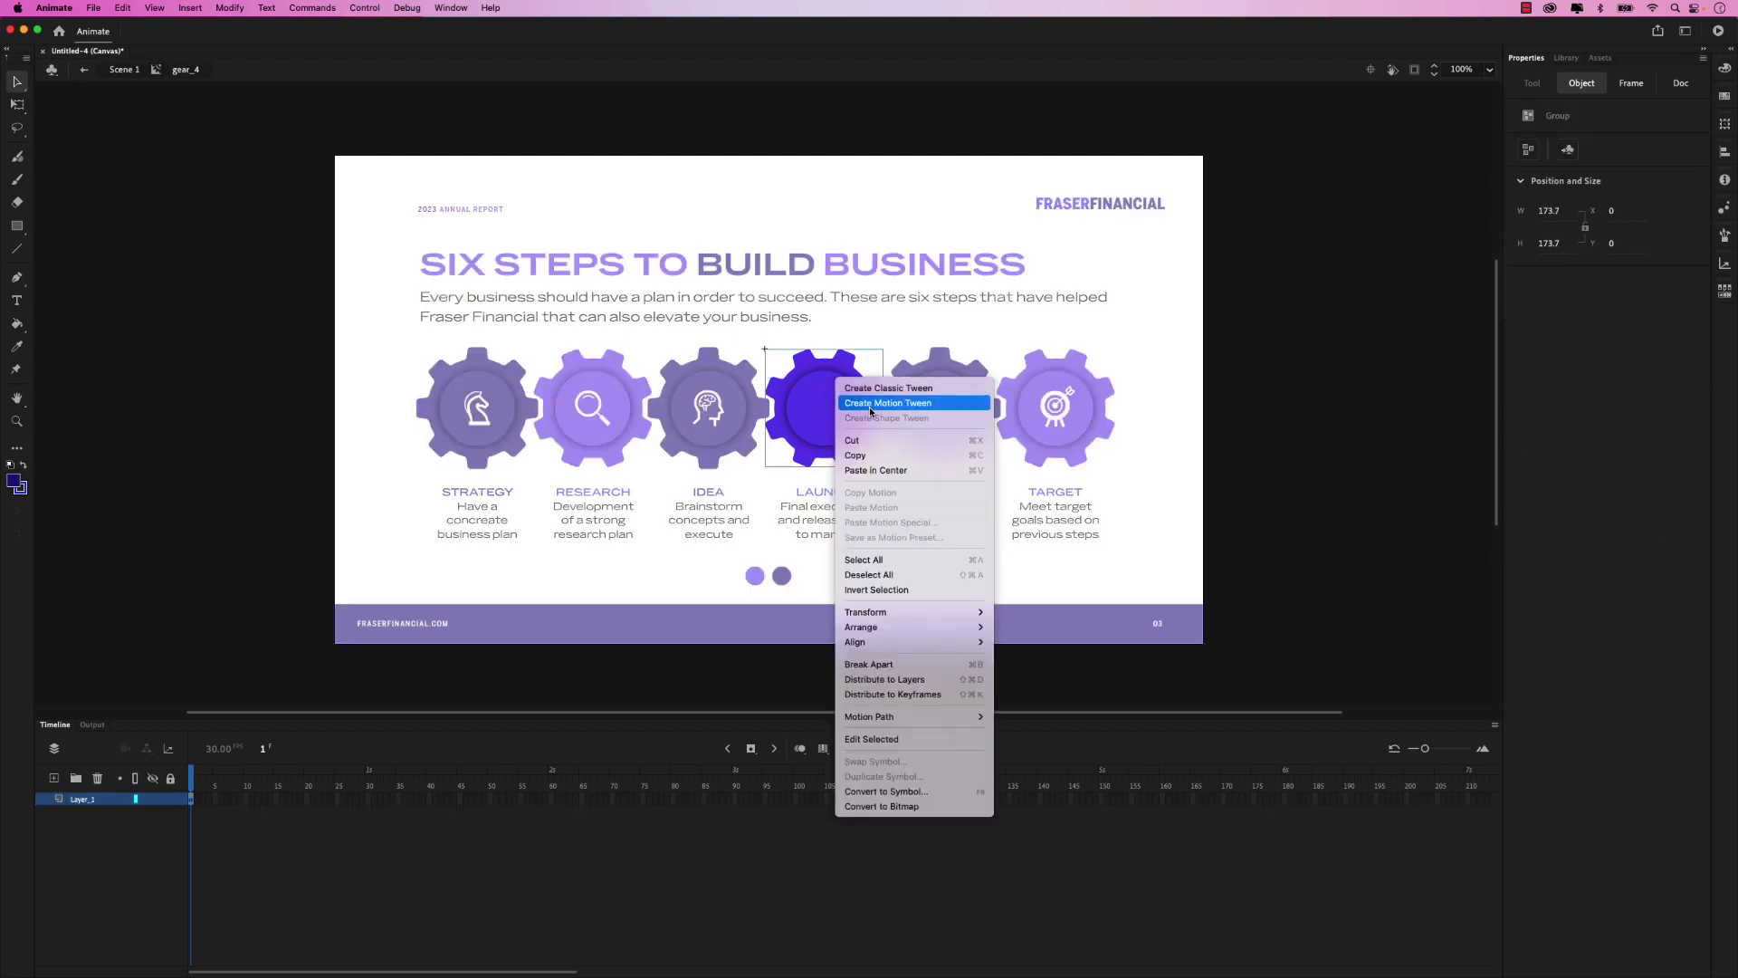
pyautogui.click(870, 403)
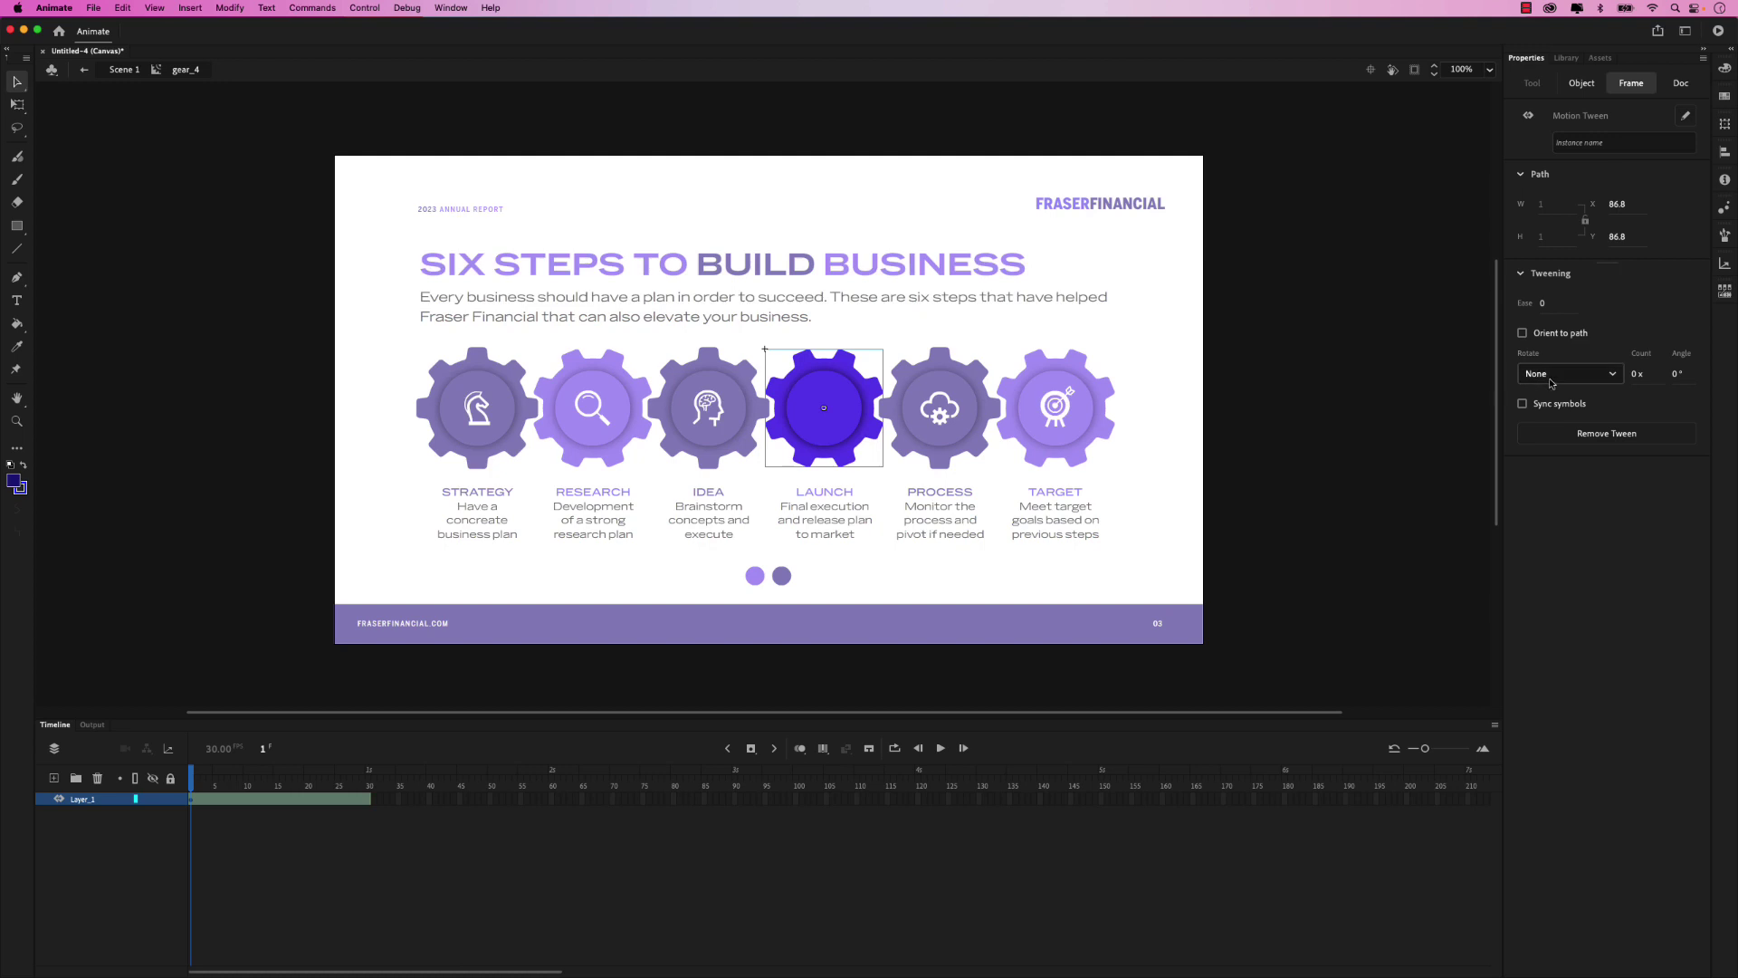
pyautogui.click(1635, 373)
pyautogui.write('1')
pyautogui.press('Return')
pyautogui.click(1576, 373)
pyautogui.click(1581, 440)
pyautogui.moveTo(372, 797); pyautogui.dragTo(1347, 812)
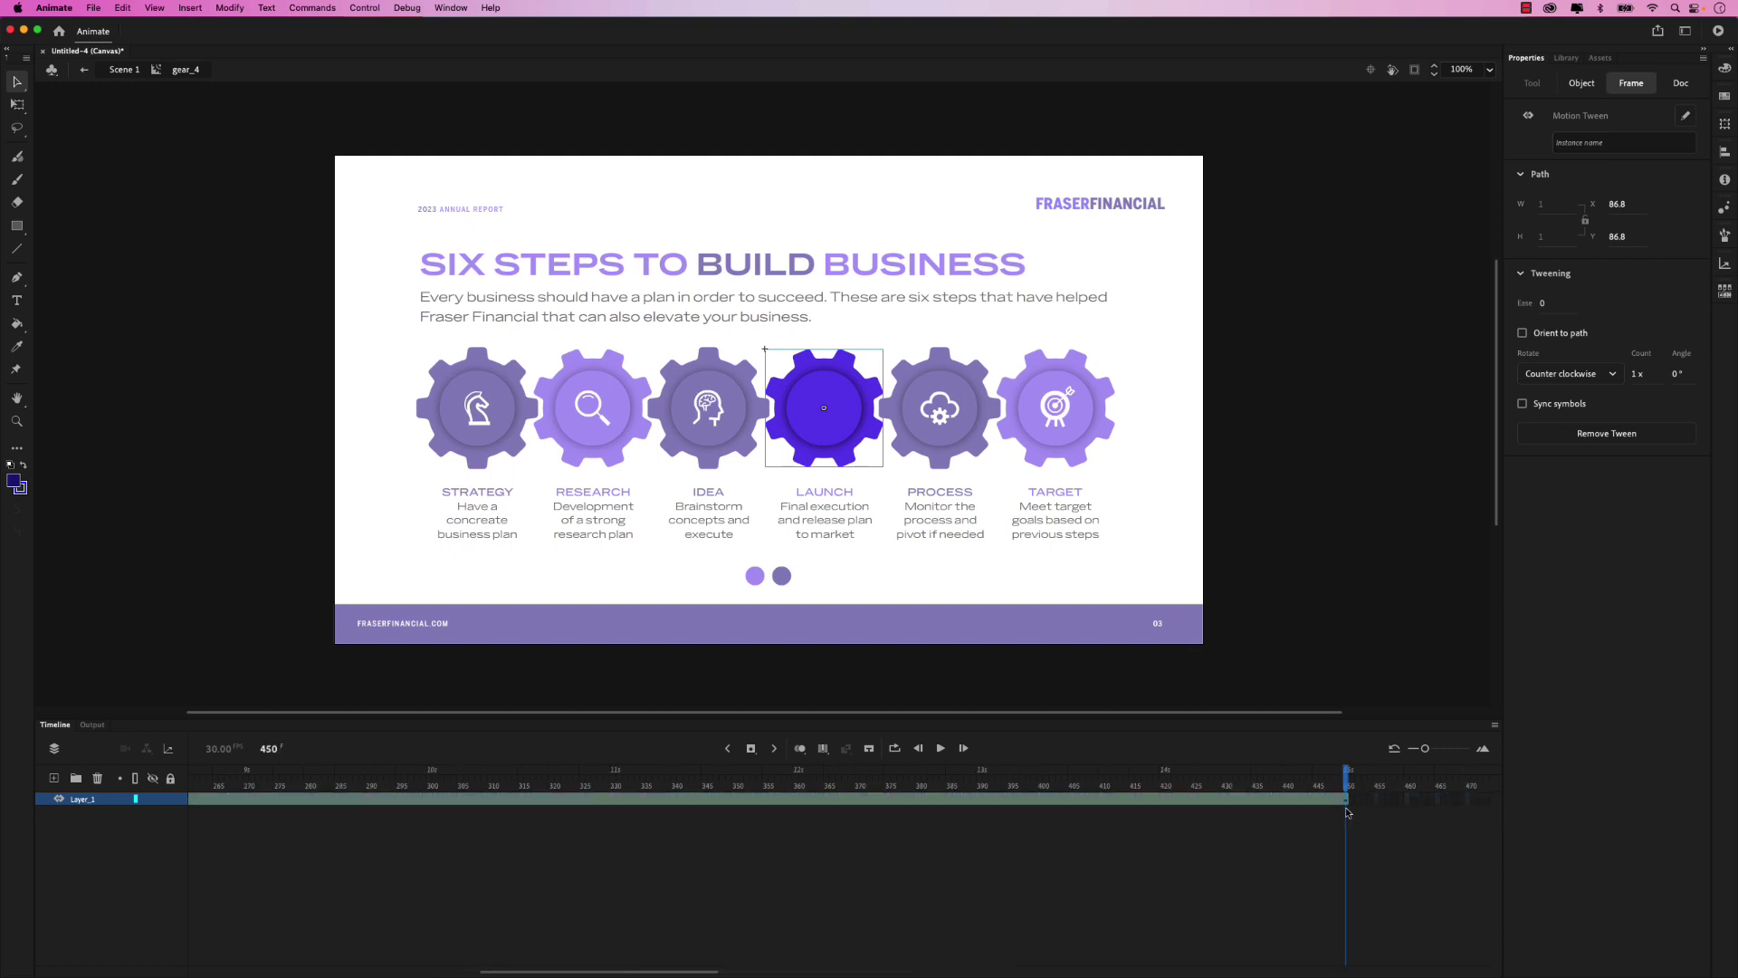
pyautogui.click(84, 71)
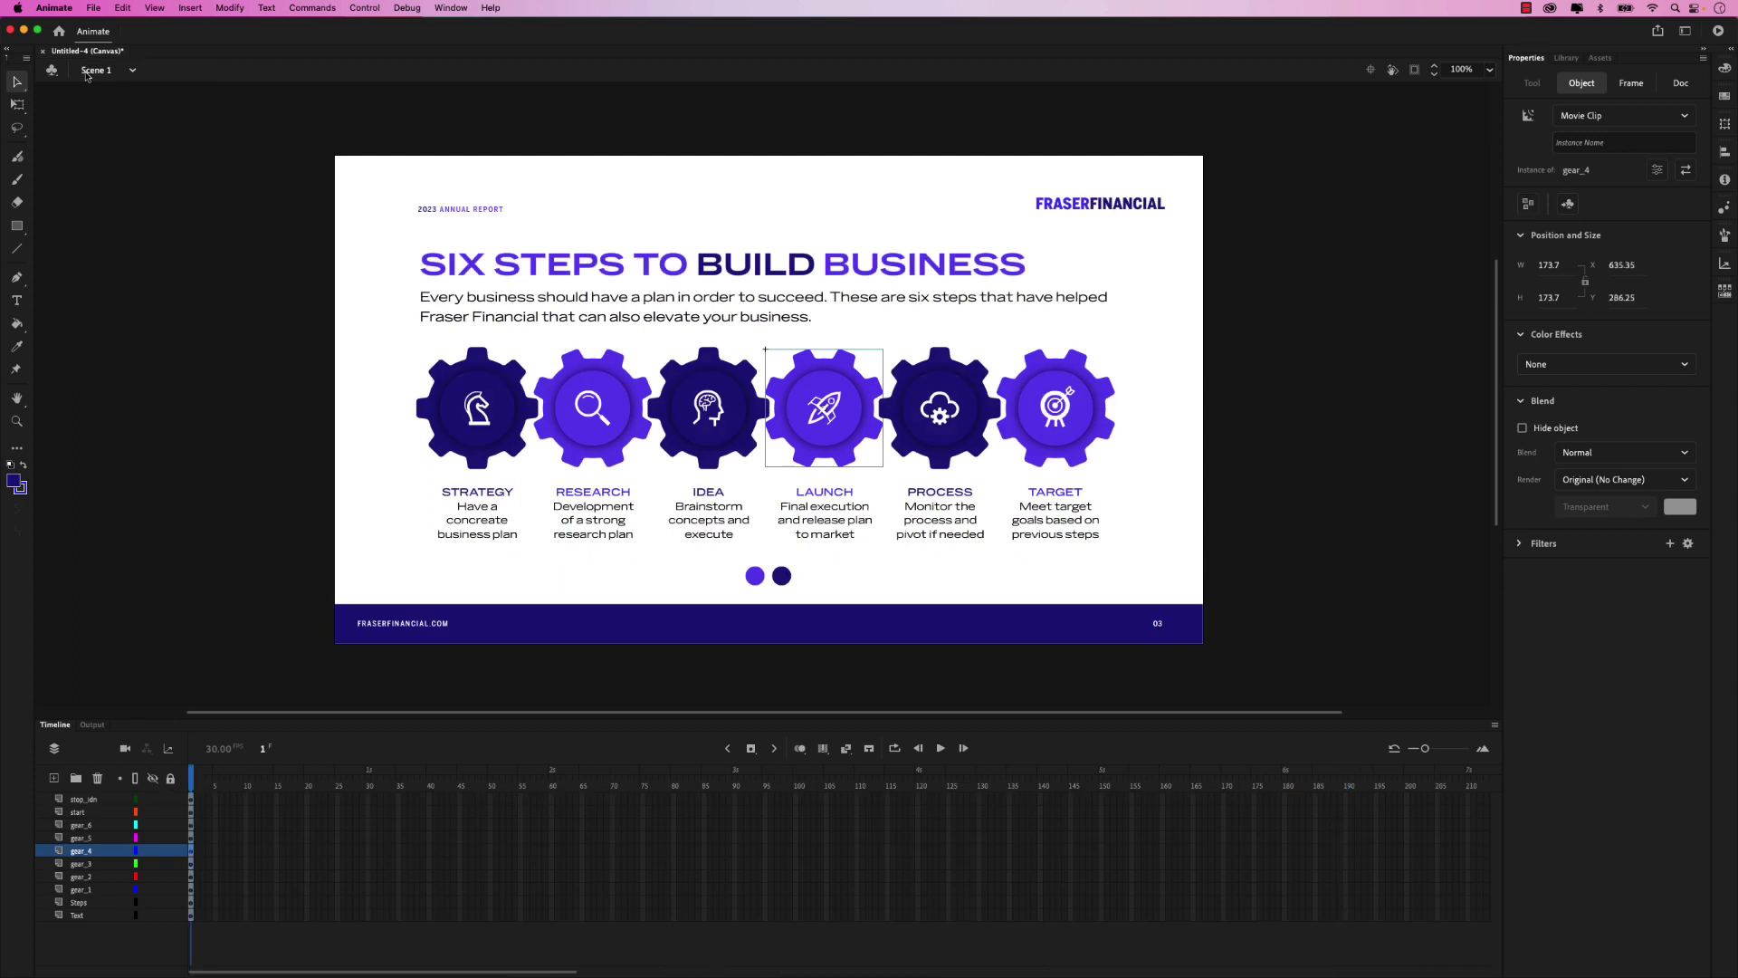
# Step: Inside the gear_5 symbol, create a motion tween rotating clockwise with a count of 1, and extend it to frame 450
pyautogui.doubleClick(950, 376)
pyautogui.rightClick(950, 377)
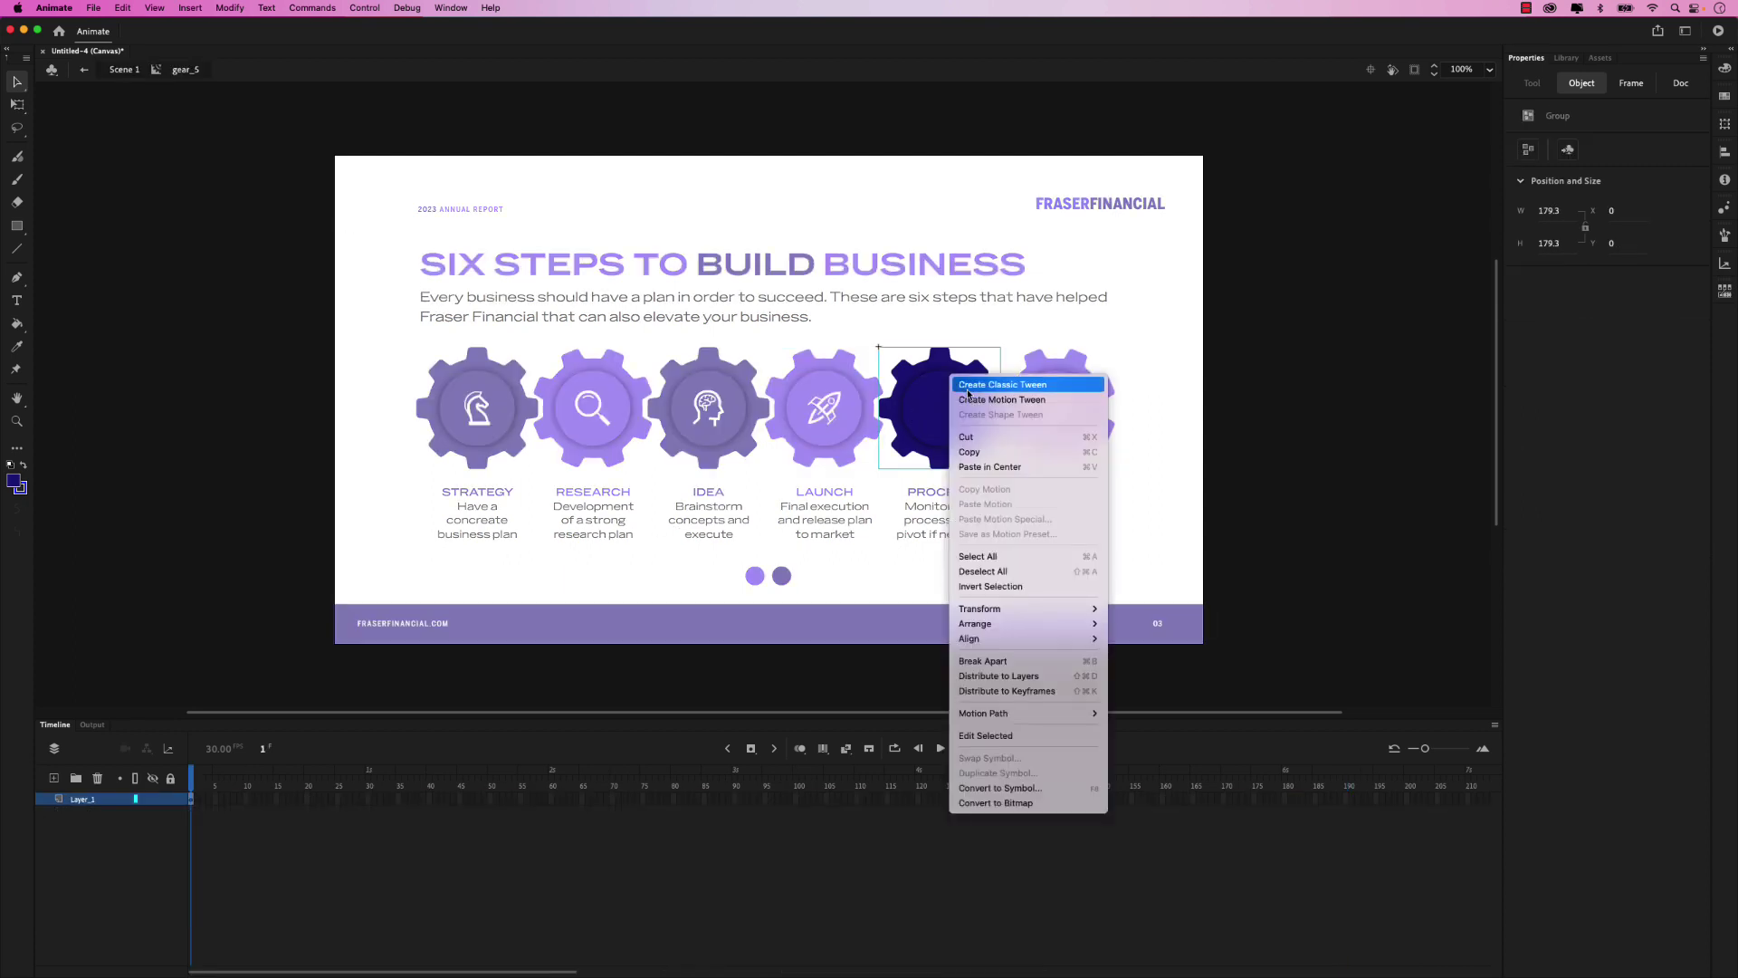
pyautogui.click(990, 402)
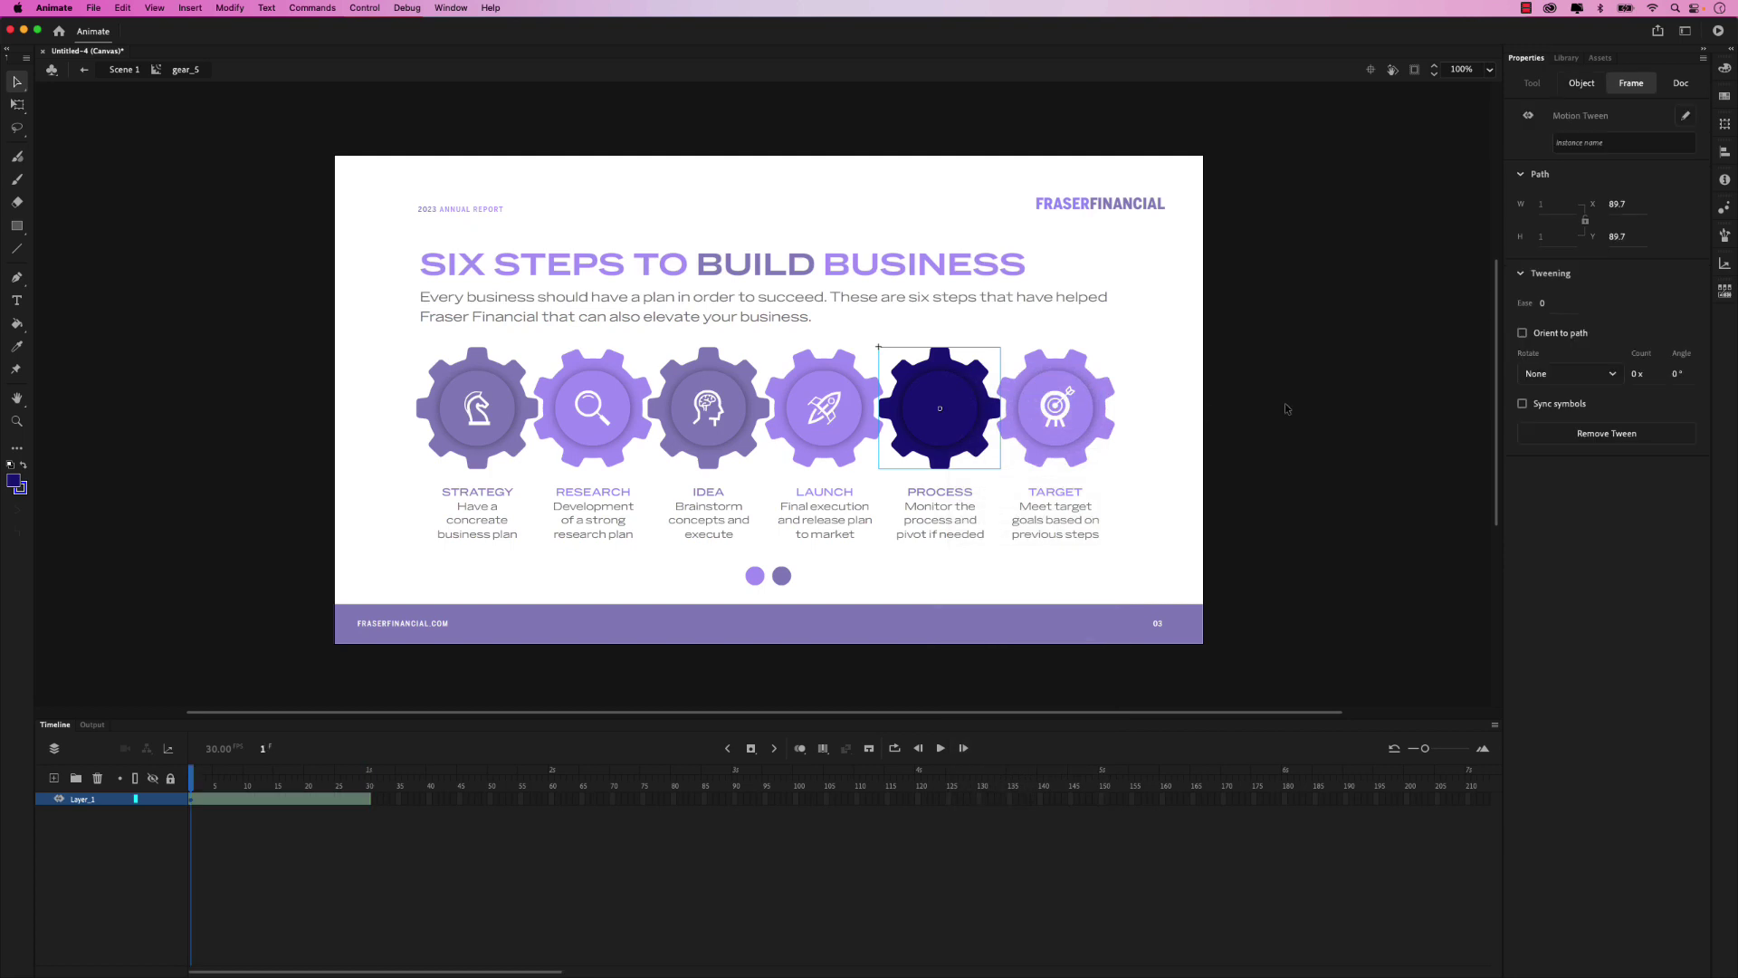
pyautogui.click(1639, 374)
pyautogui.write('1')
pyautogui.press('Tab')
pyautogui.moveTo(368, 798); pyautogui.dragTo(1343, 833)
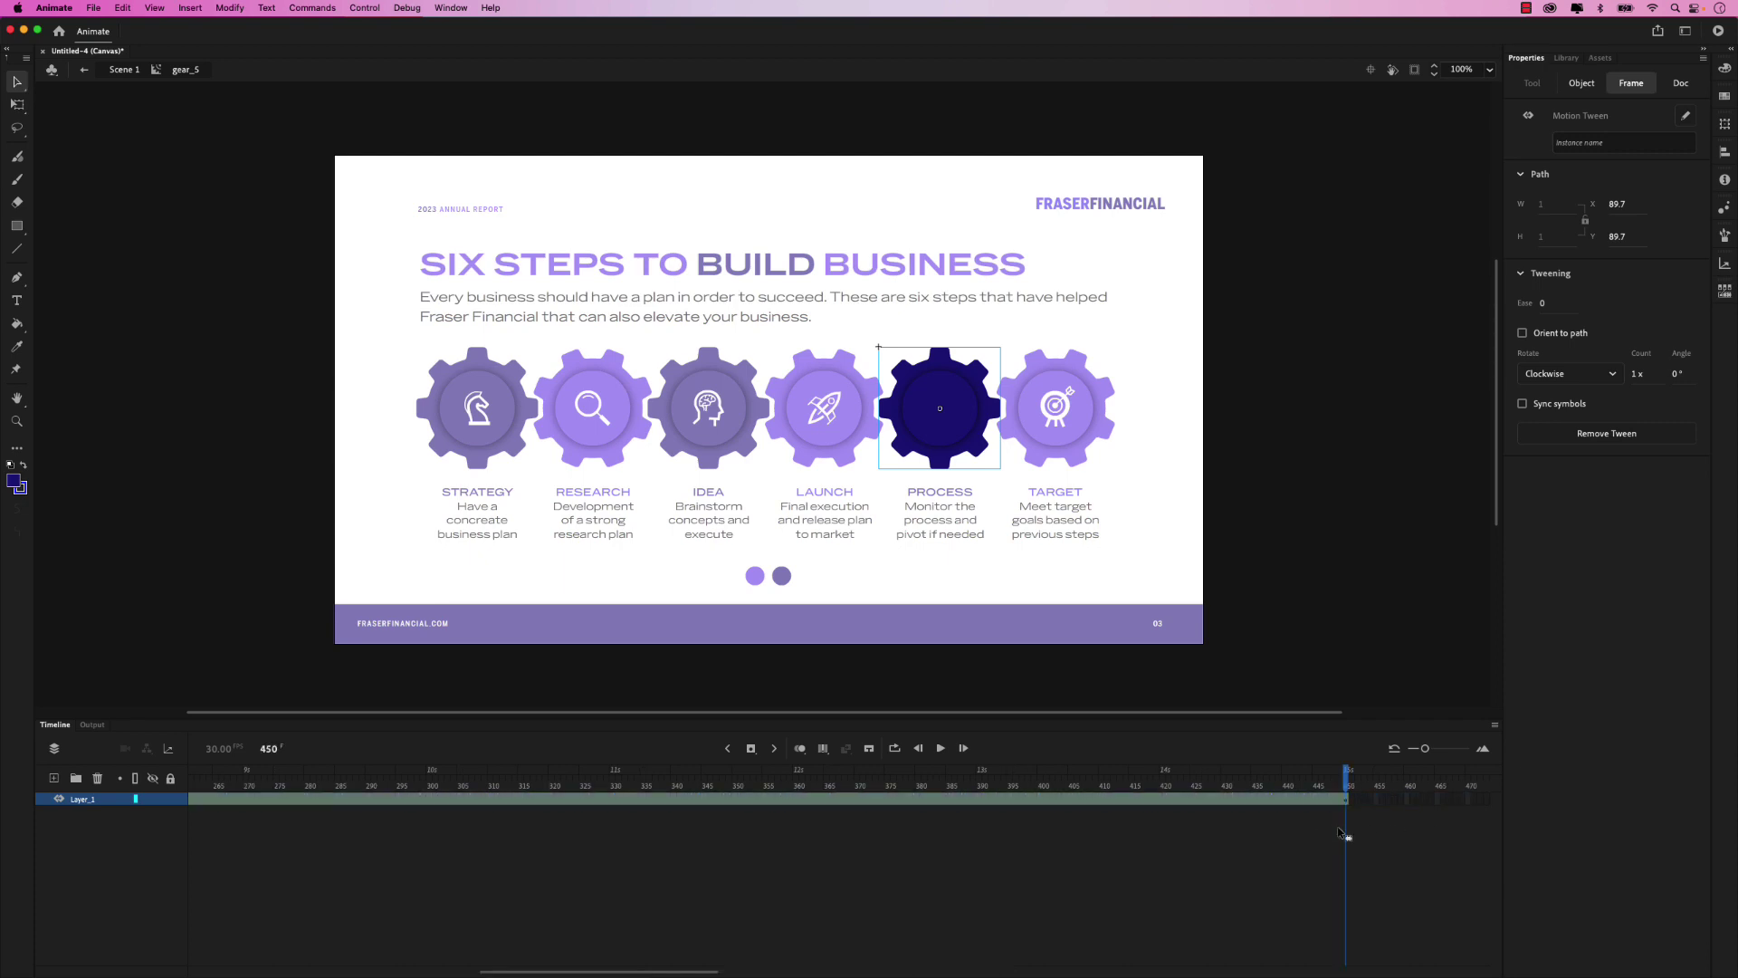
pyautogui.click(84, 72)
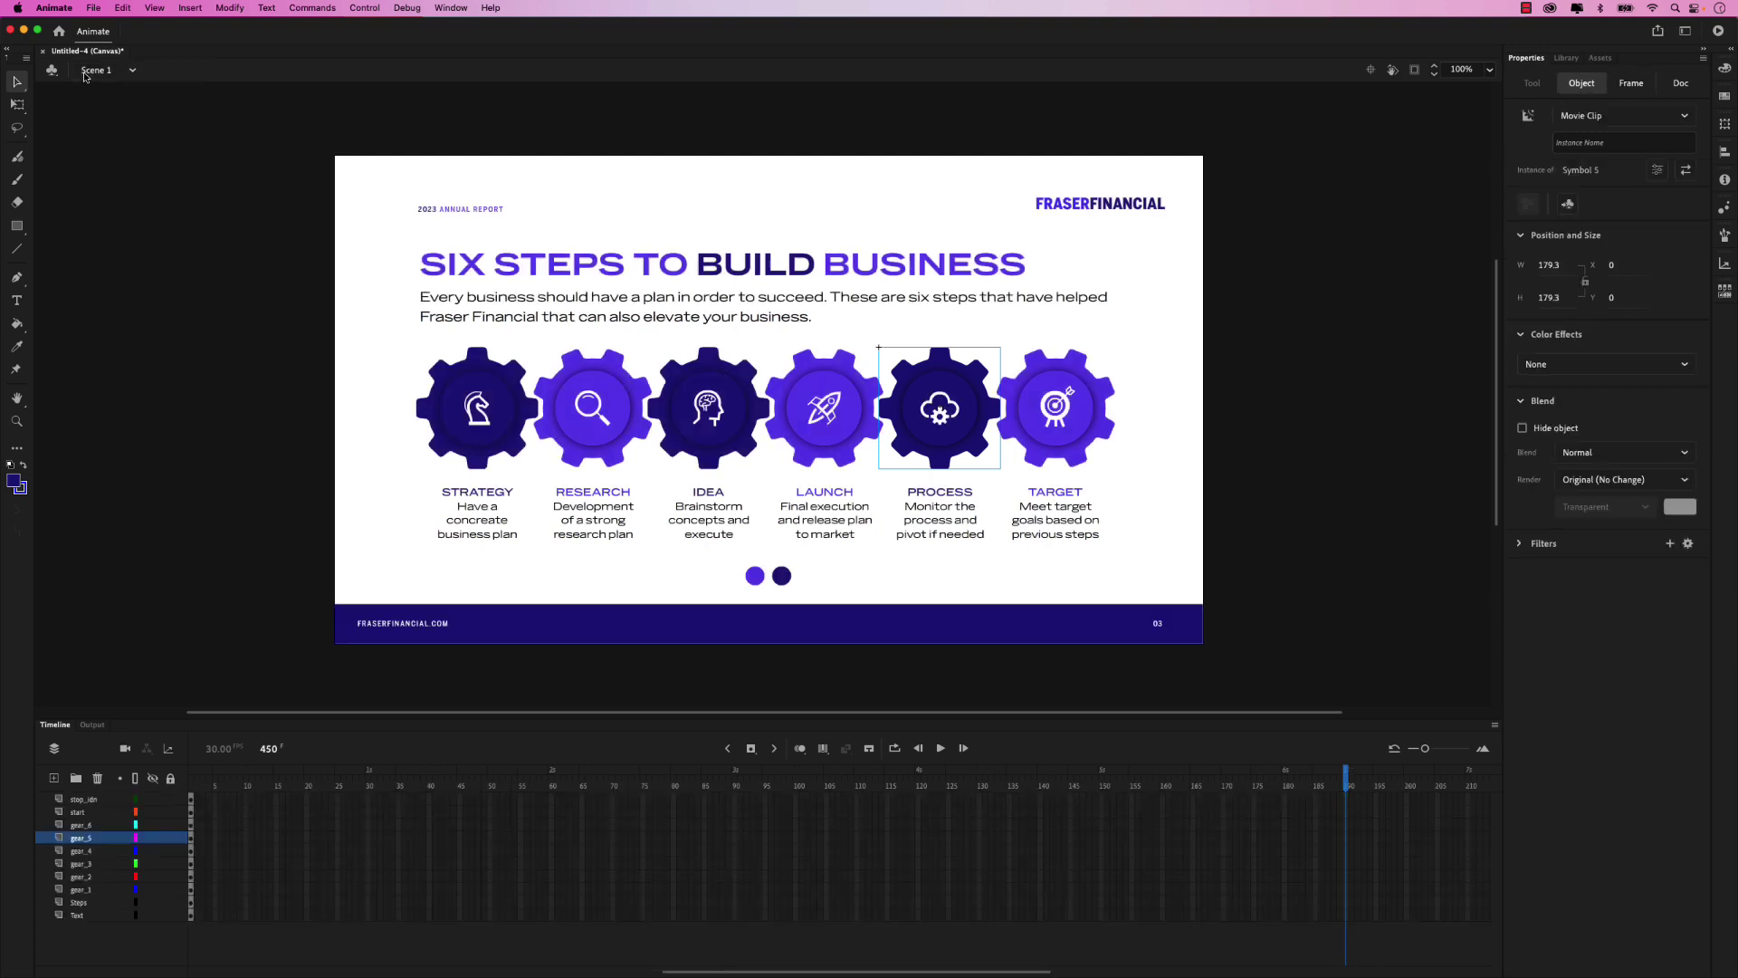
# Step: Inside the gear_6 symbol, create a motion tween on the gear and set it to rotate counter clockwise with a count of 1
pyautogui.doubleClick(1056, 376)
pyautogui.rightClick(1057, 373)
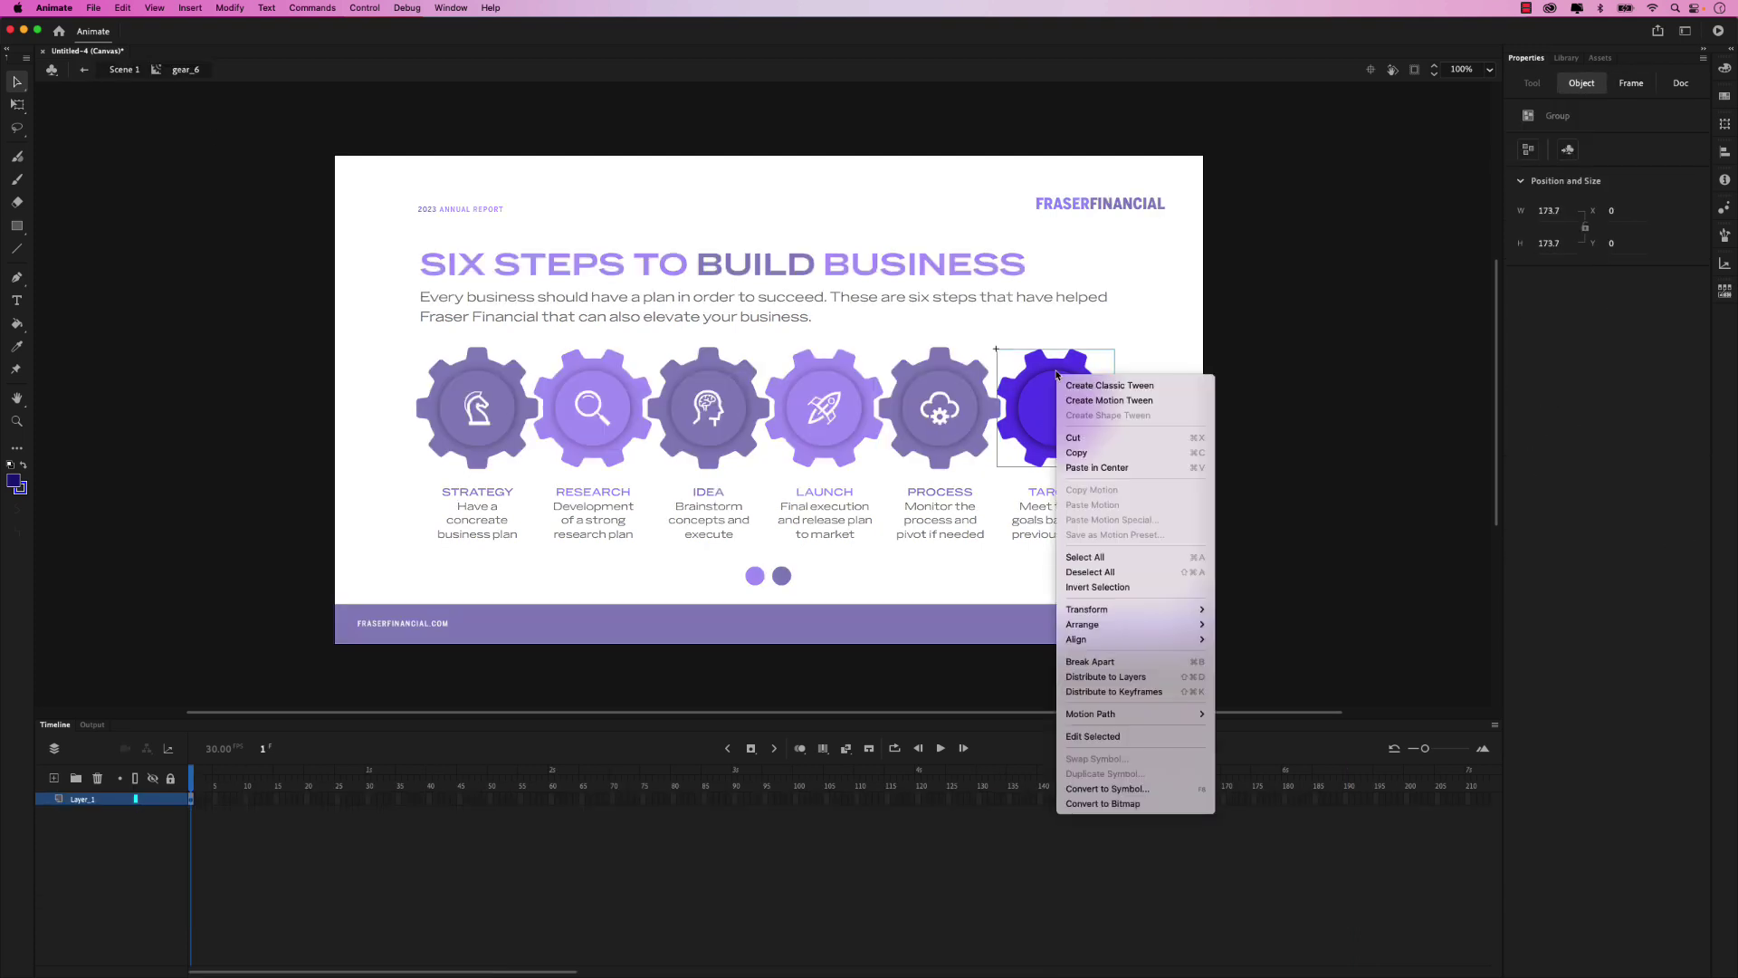
pyautogui.click(1089, 401)
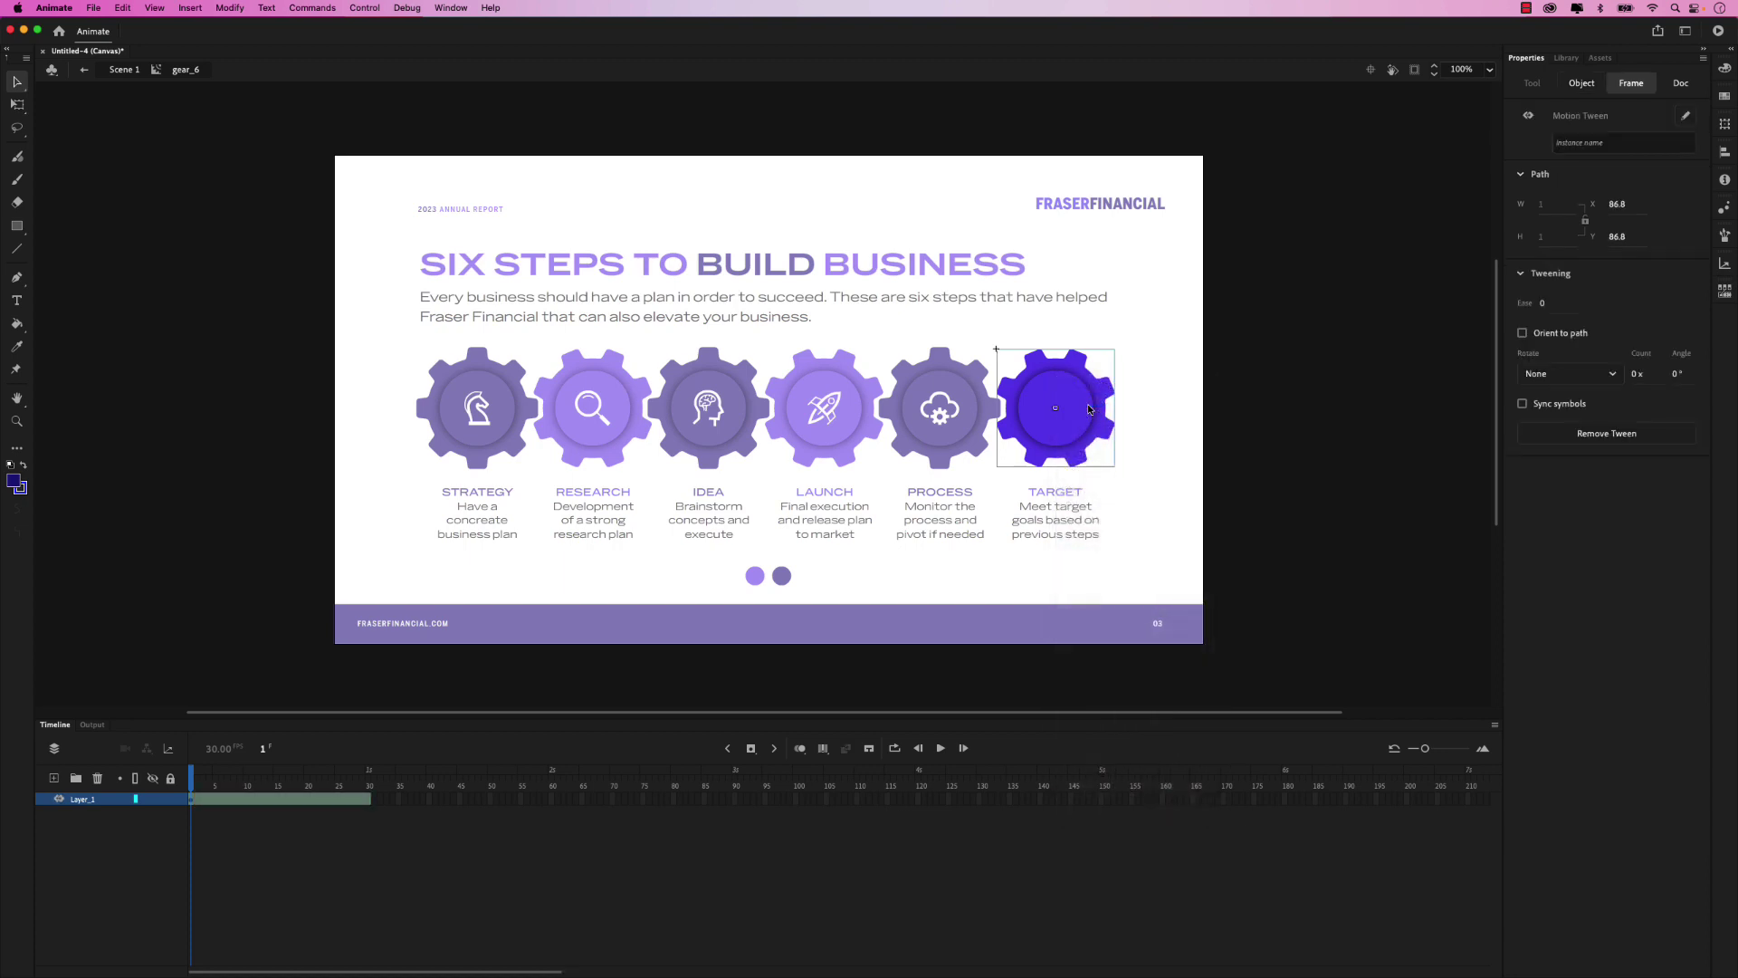
pyautogui.click(1639, 374)
pyautogui.write('1')
pyautogui.press('Tab')
pyautogui.click(1604, 378)
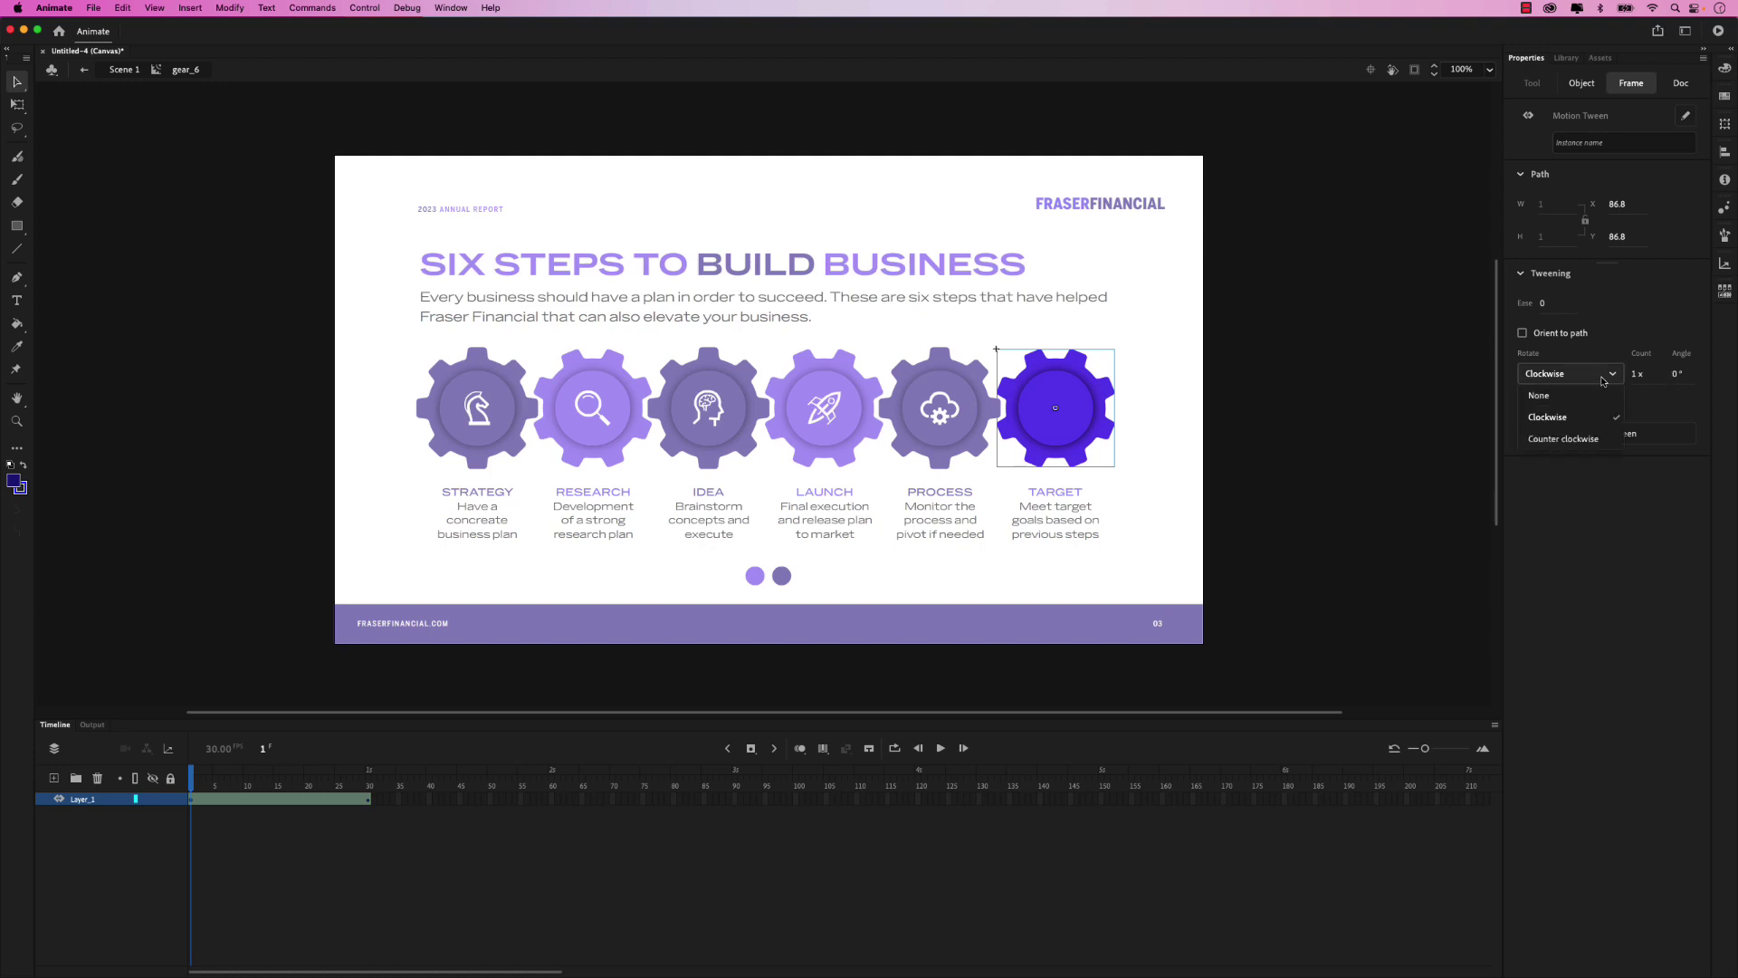
pyautogui.click(1576, 439)
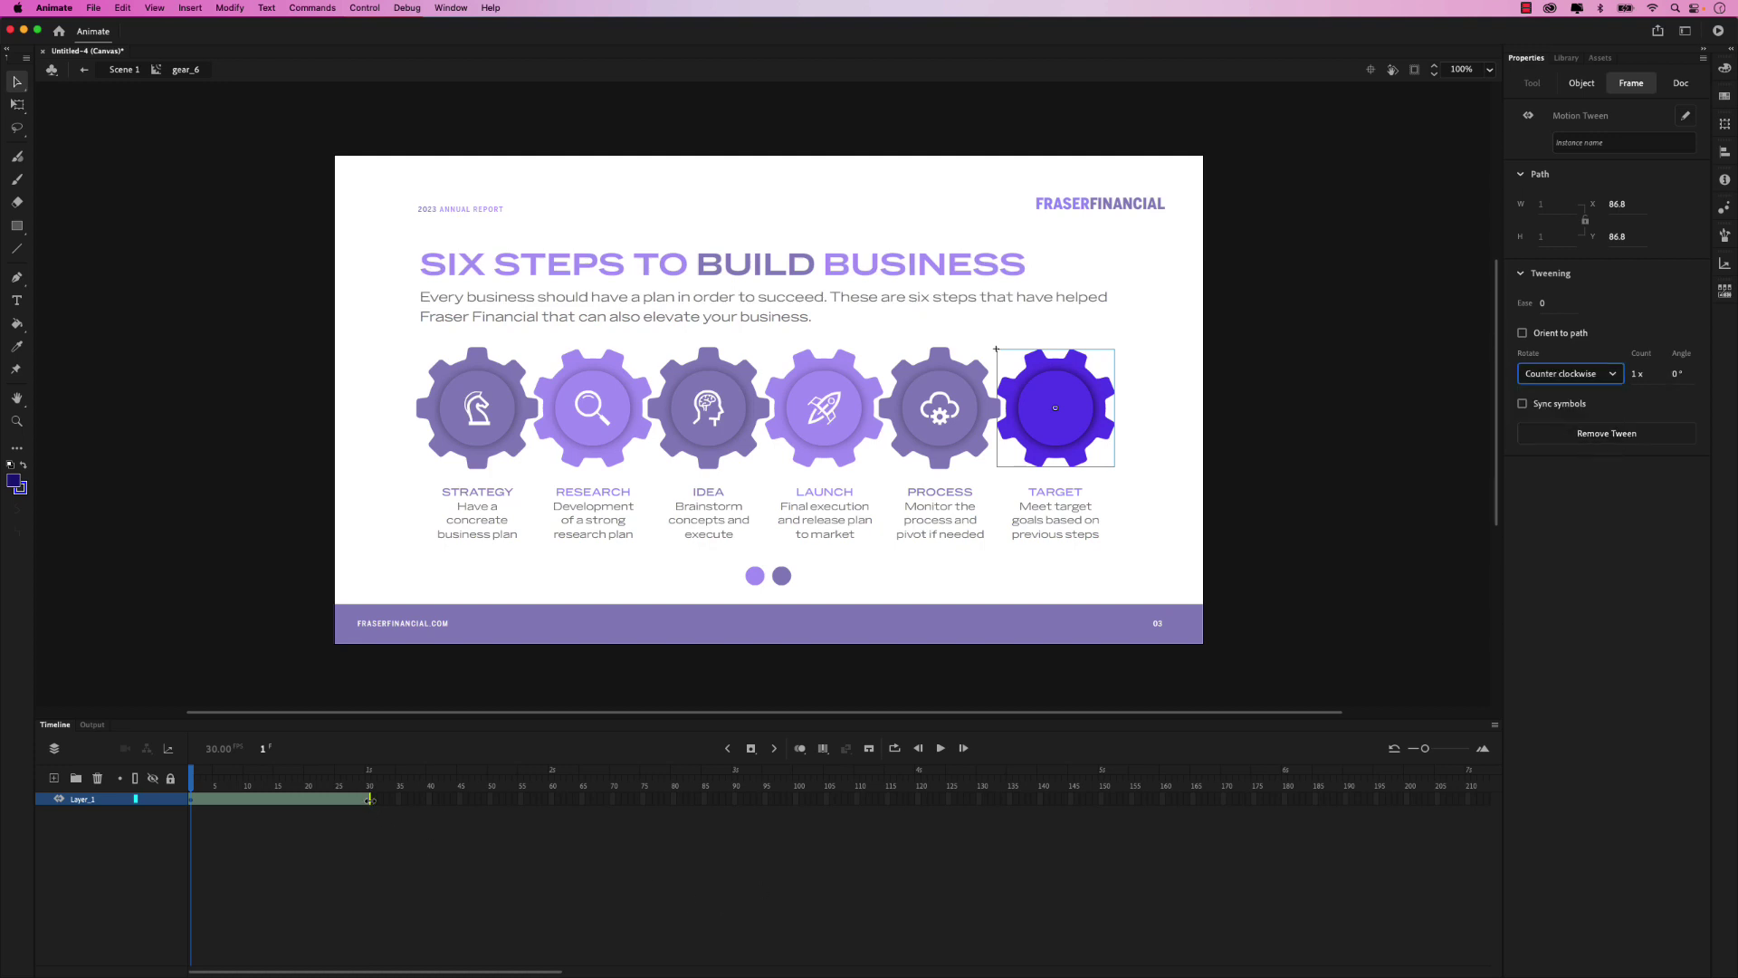
# Step: Extend the gear_6 motion tween to frame 450 and return to Scene 1
pyautogui.hscroll(5, 1321, 826)
pyautogui.hscroll(12, 1524, 832)
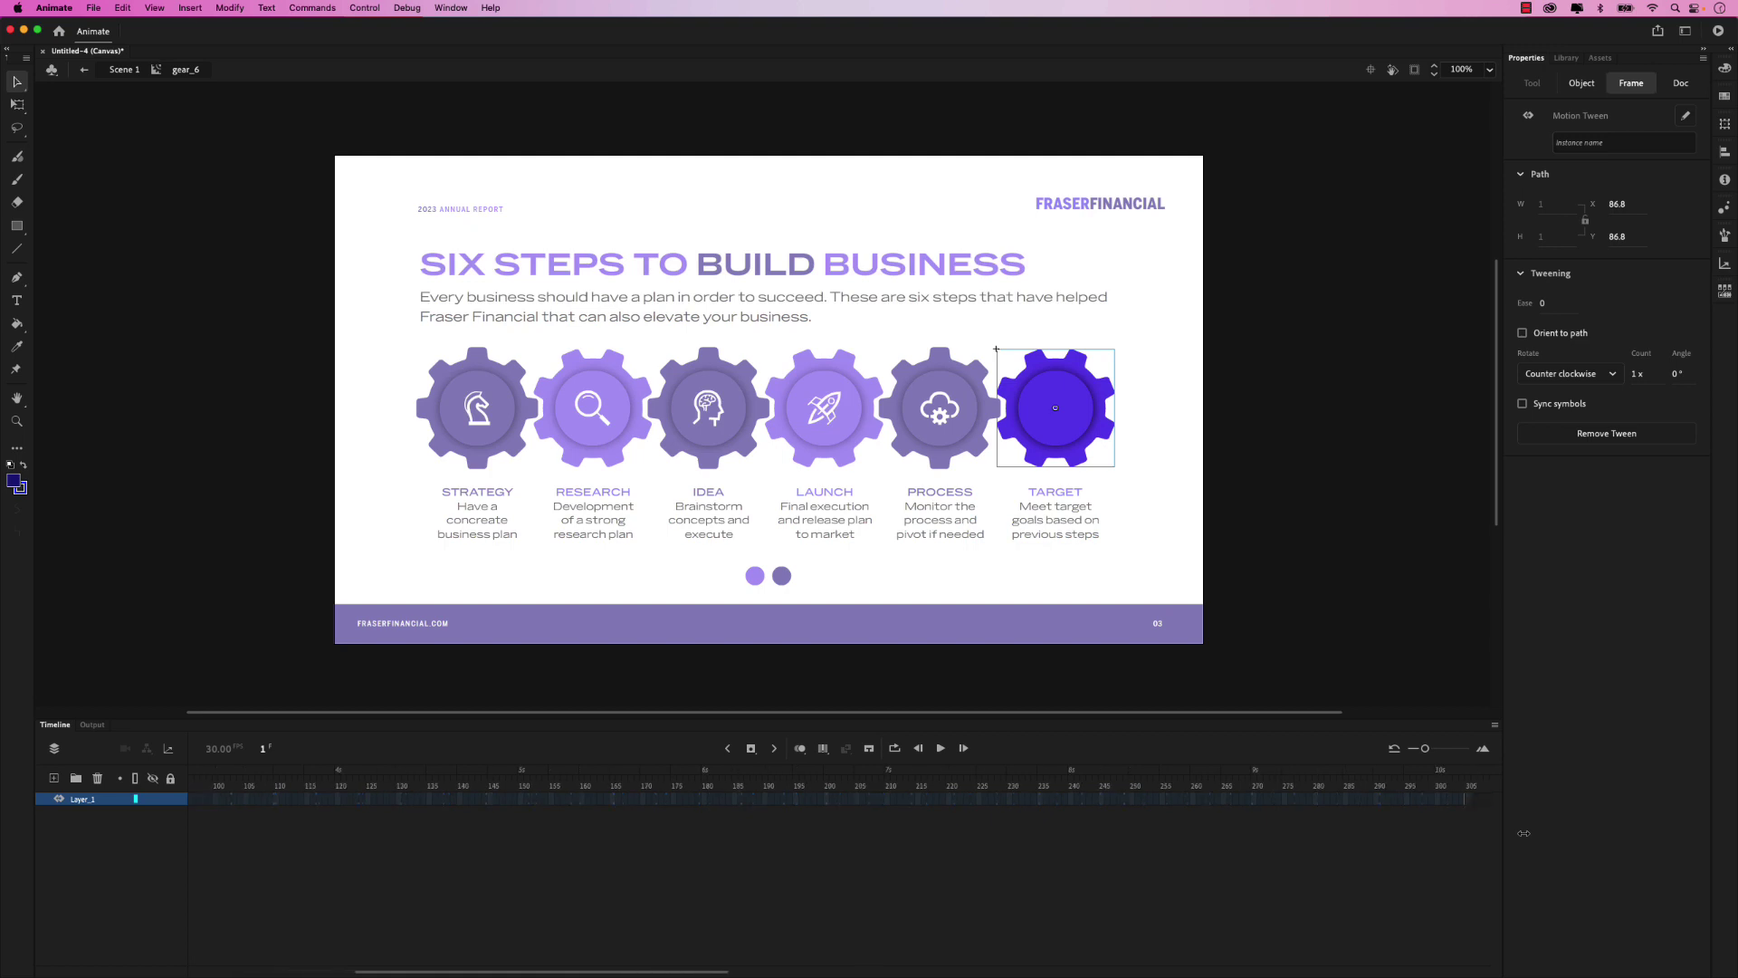
pyautogui.hscroll(6, 1564, 827)
pyautogui.click(1286, 799)
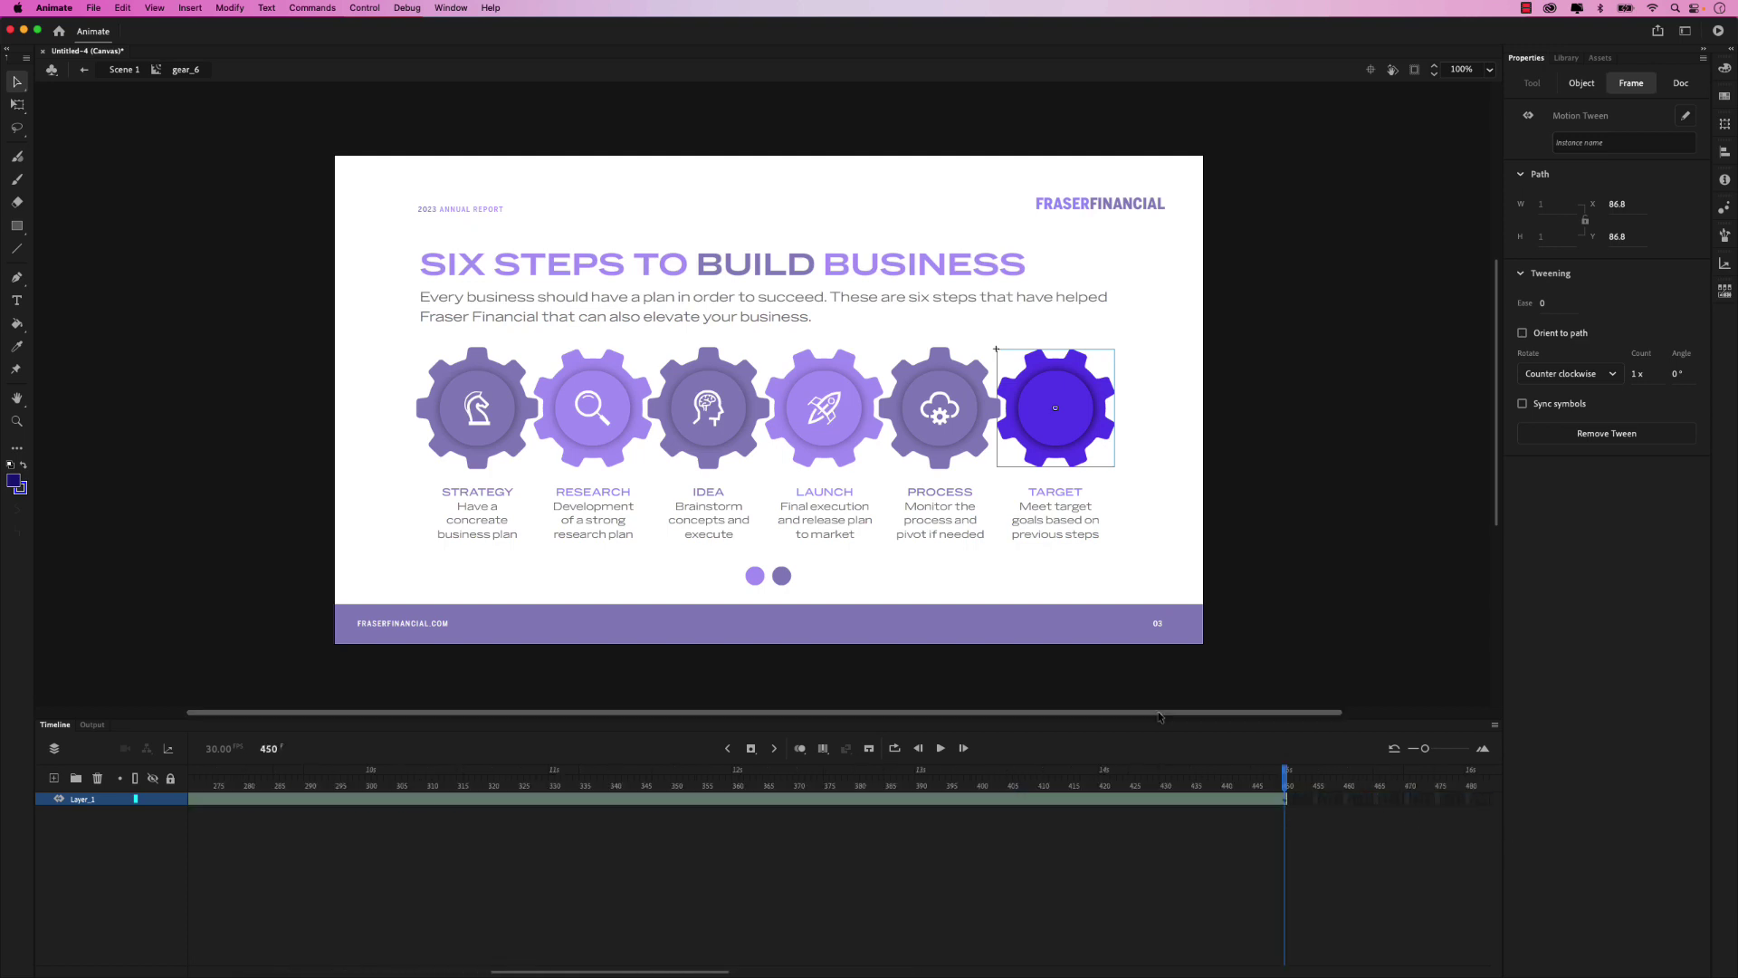
pyautogui.click(82, 70)
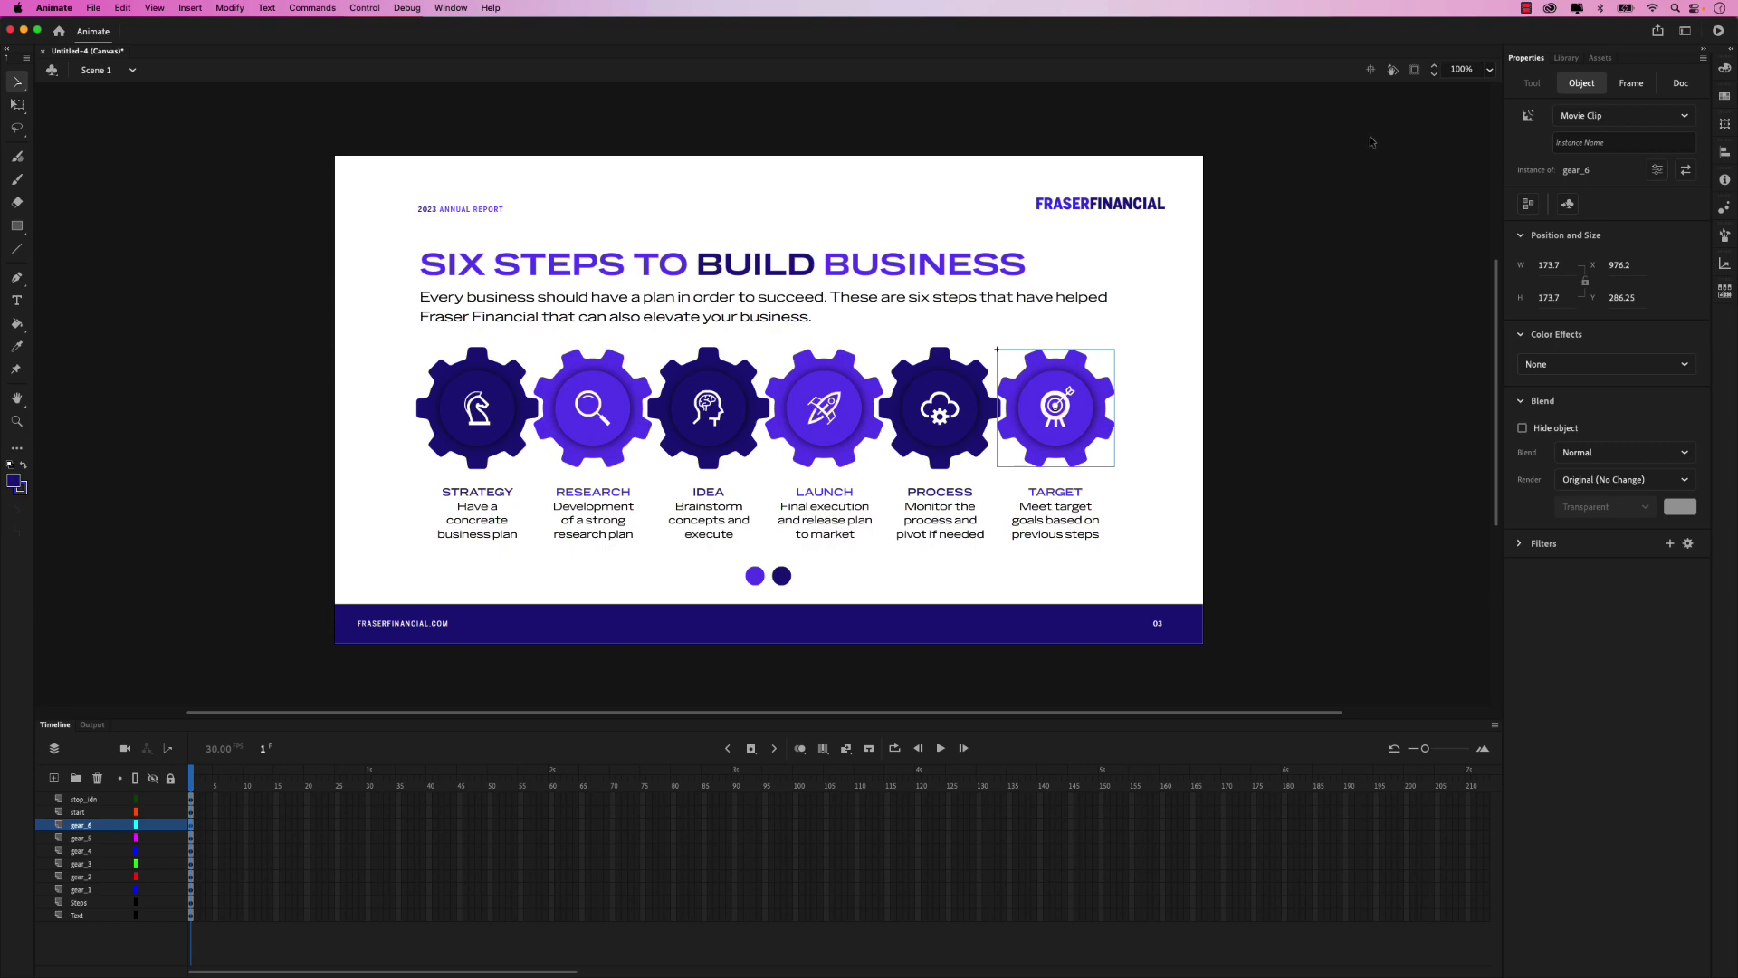
# Step: Test the gear animation in the browser, and return to the document's timeline in Animate
pyautogui.press('super+Return')
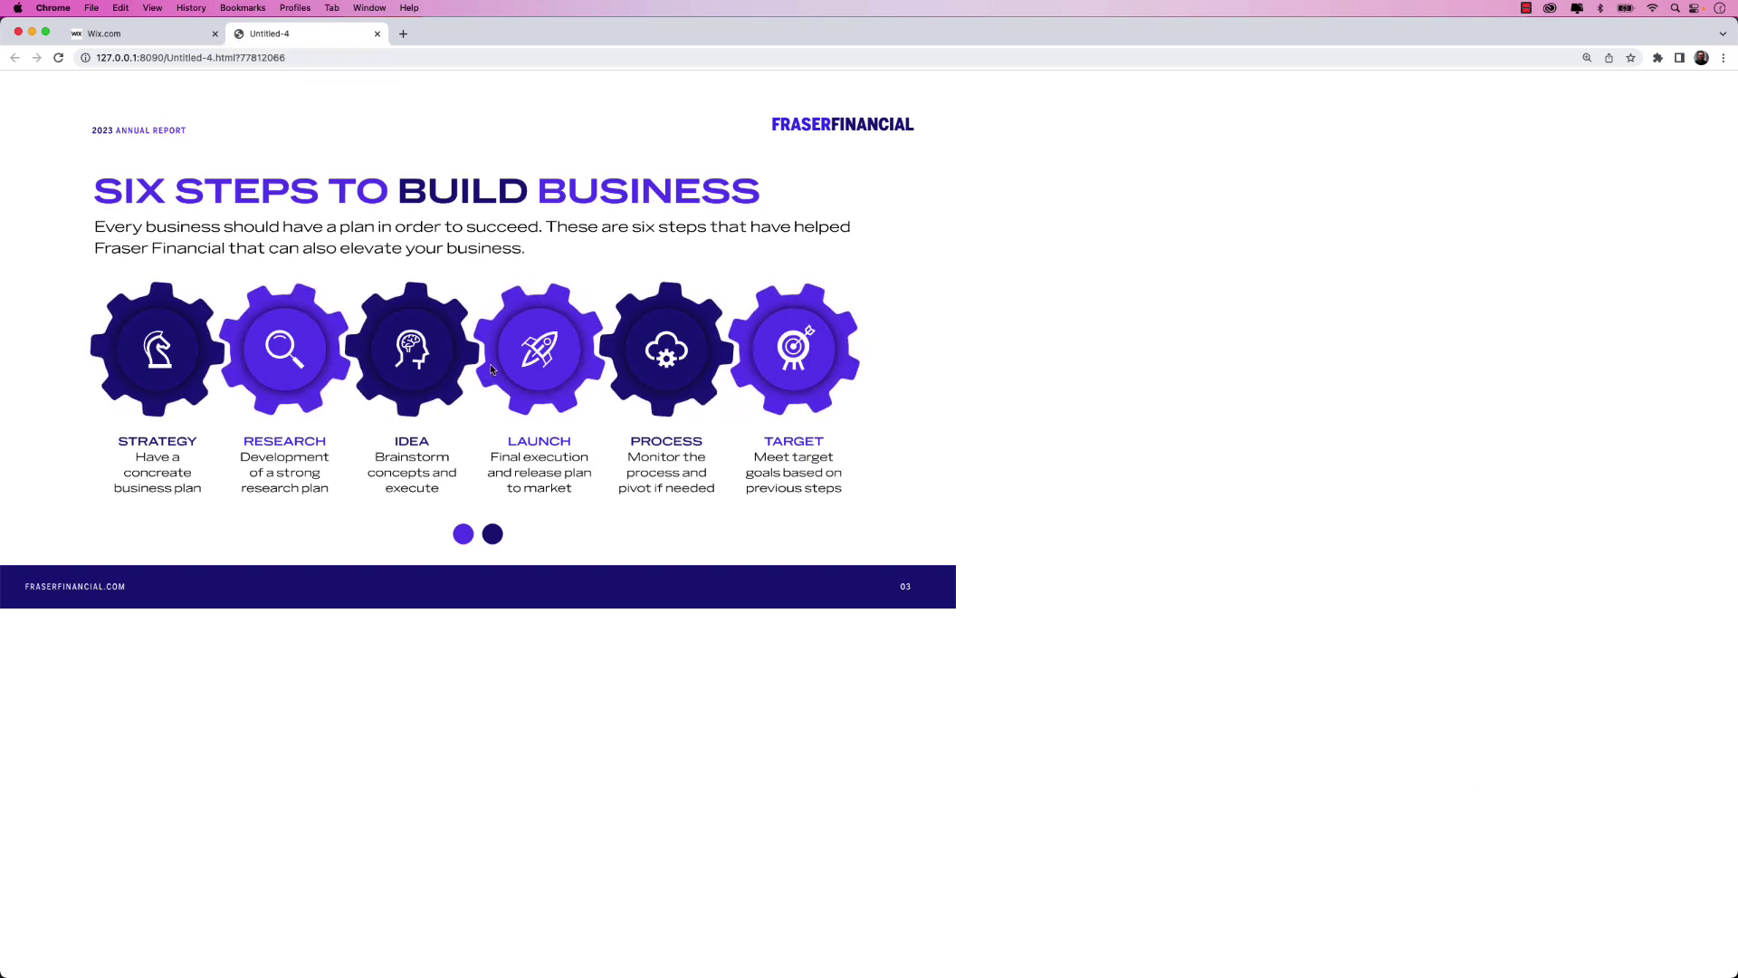
pyautogui.press('super+Tab')
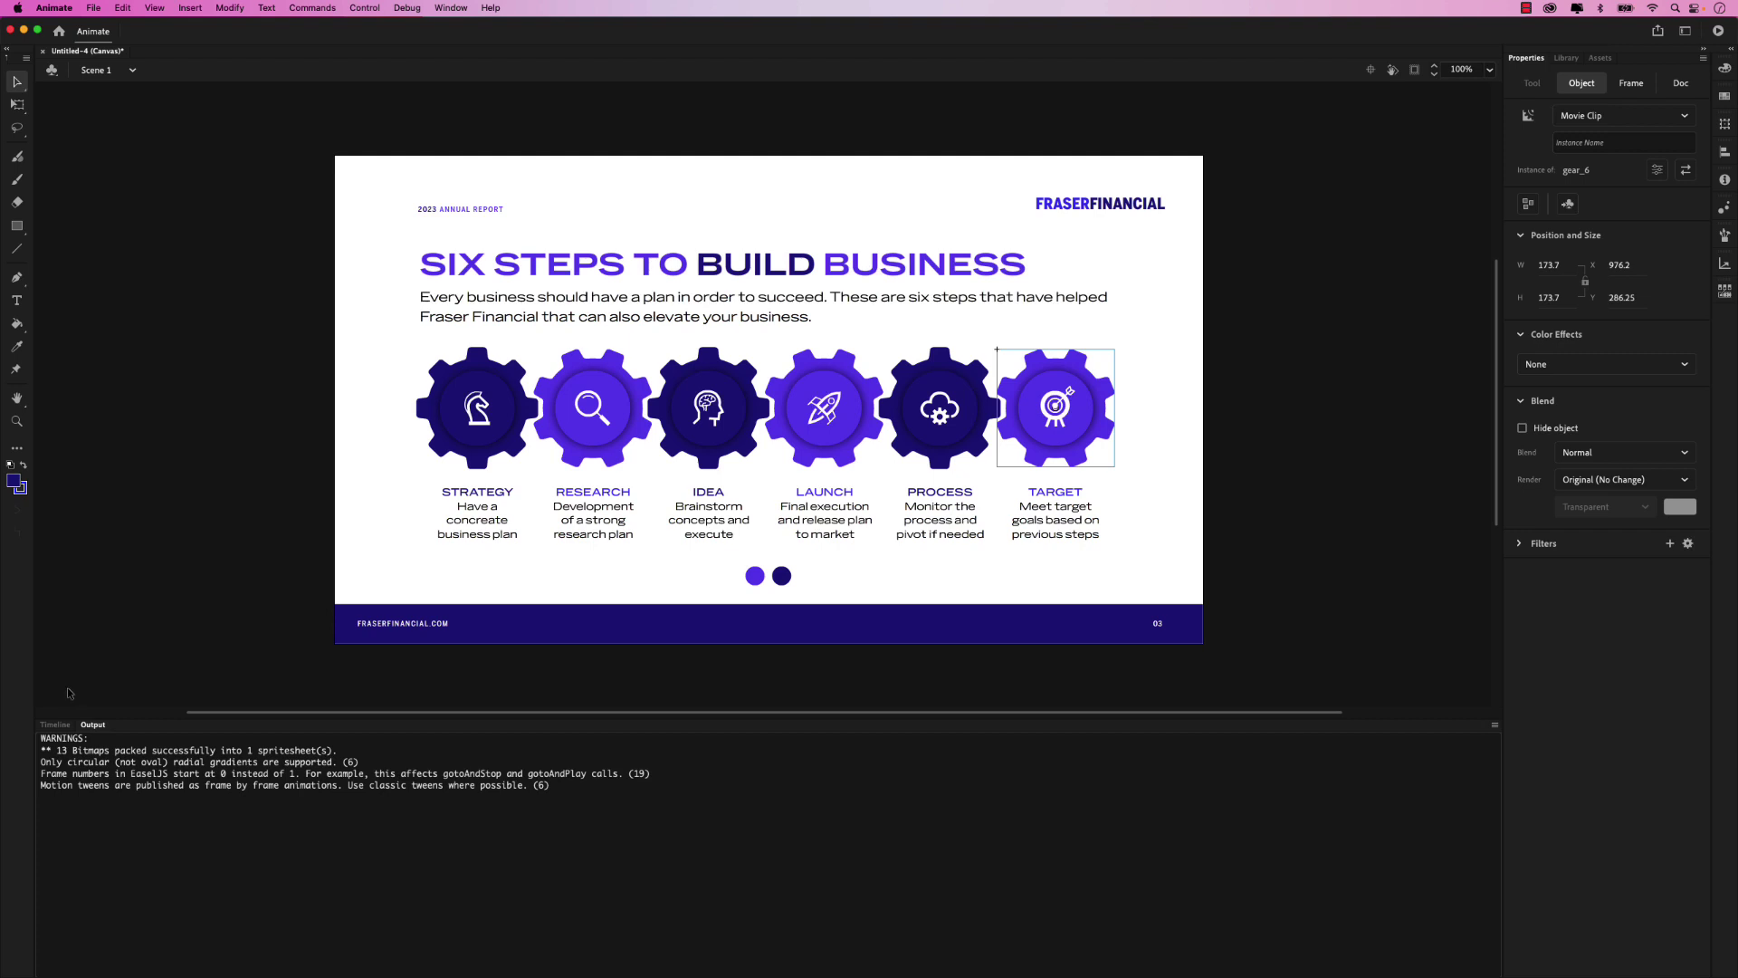
pyautogui.click(57, 725)
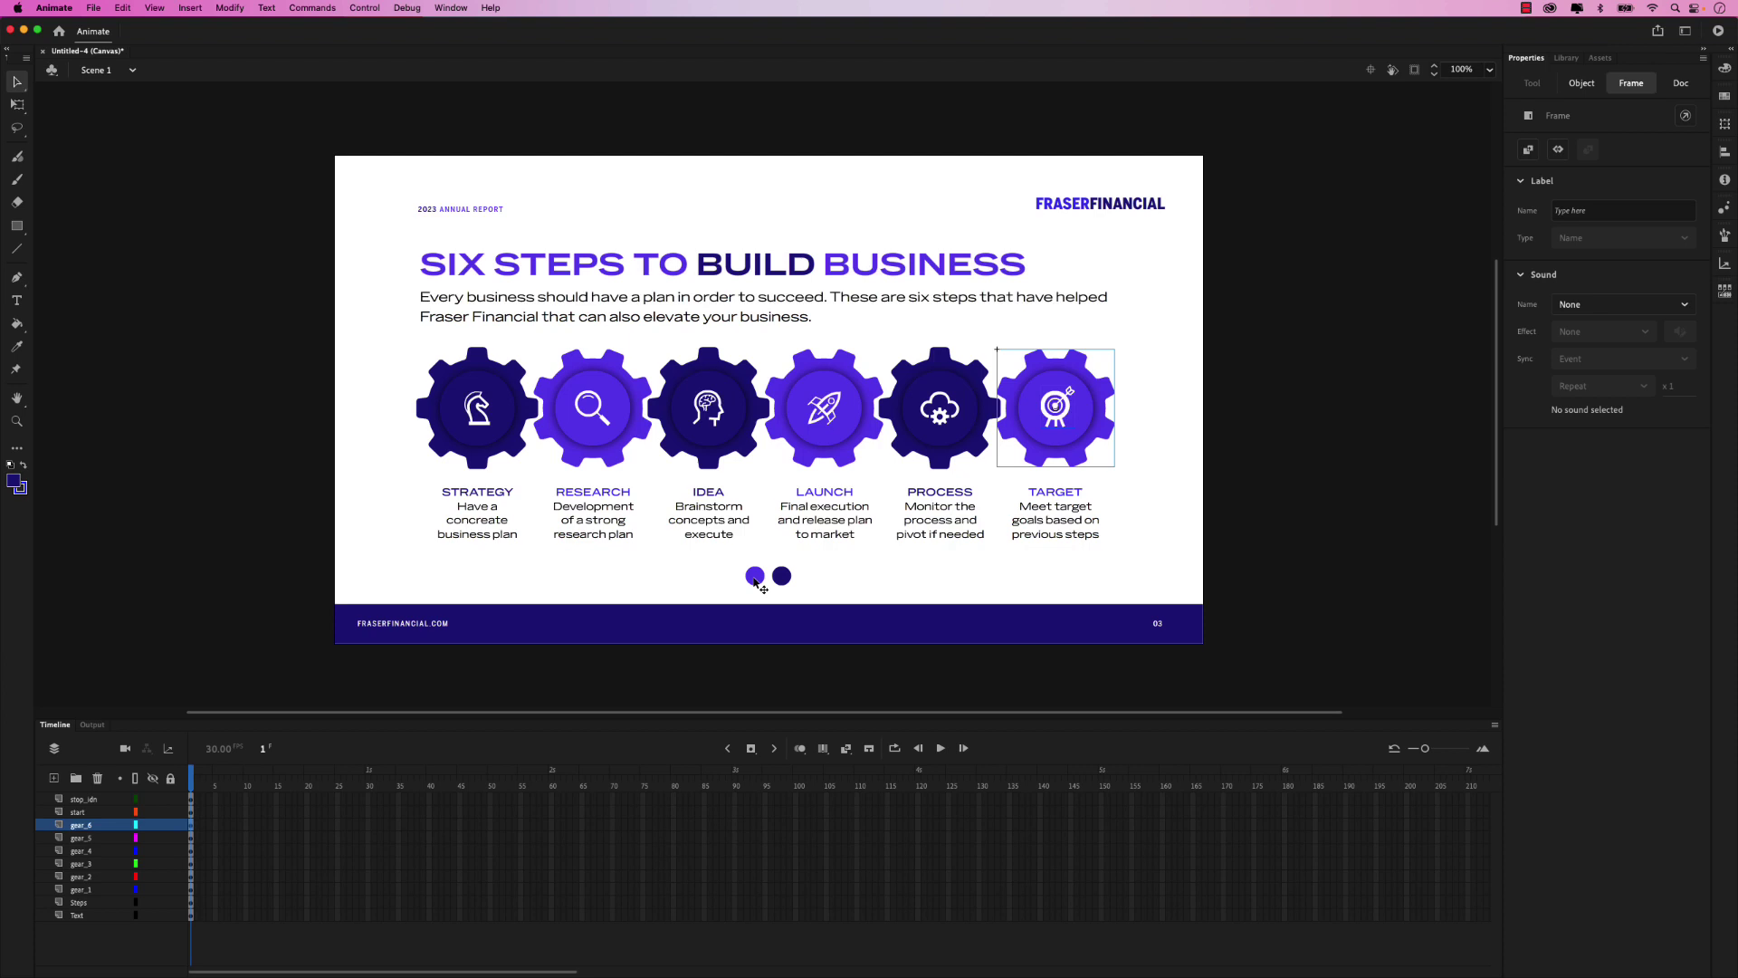
# Step: Convert the lighter purple circle below the gears into a button symbol named start
pyautogui.click(755, 581)
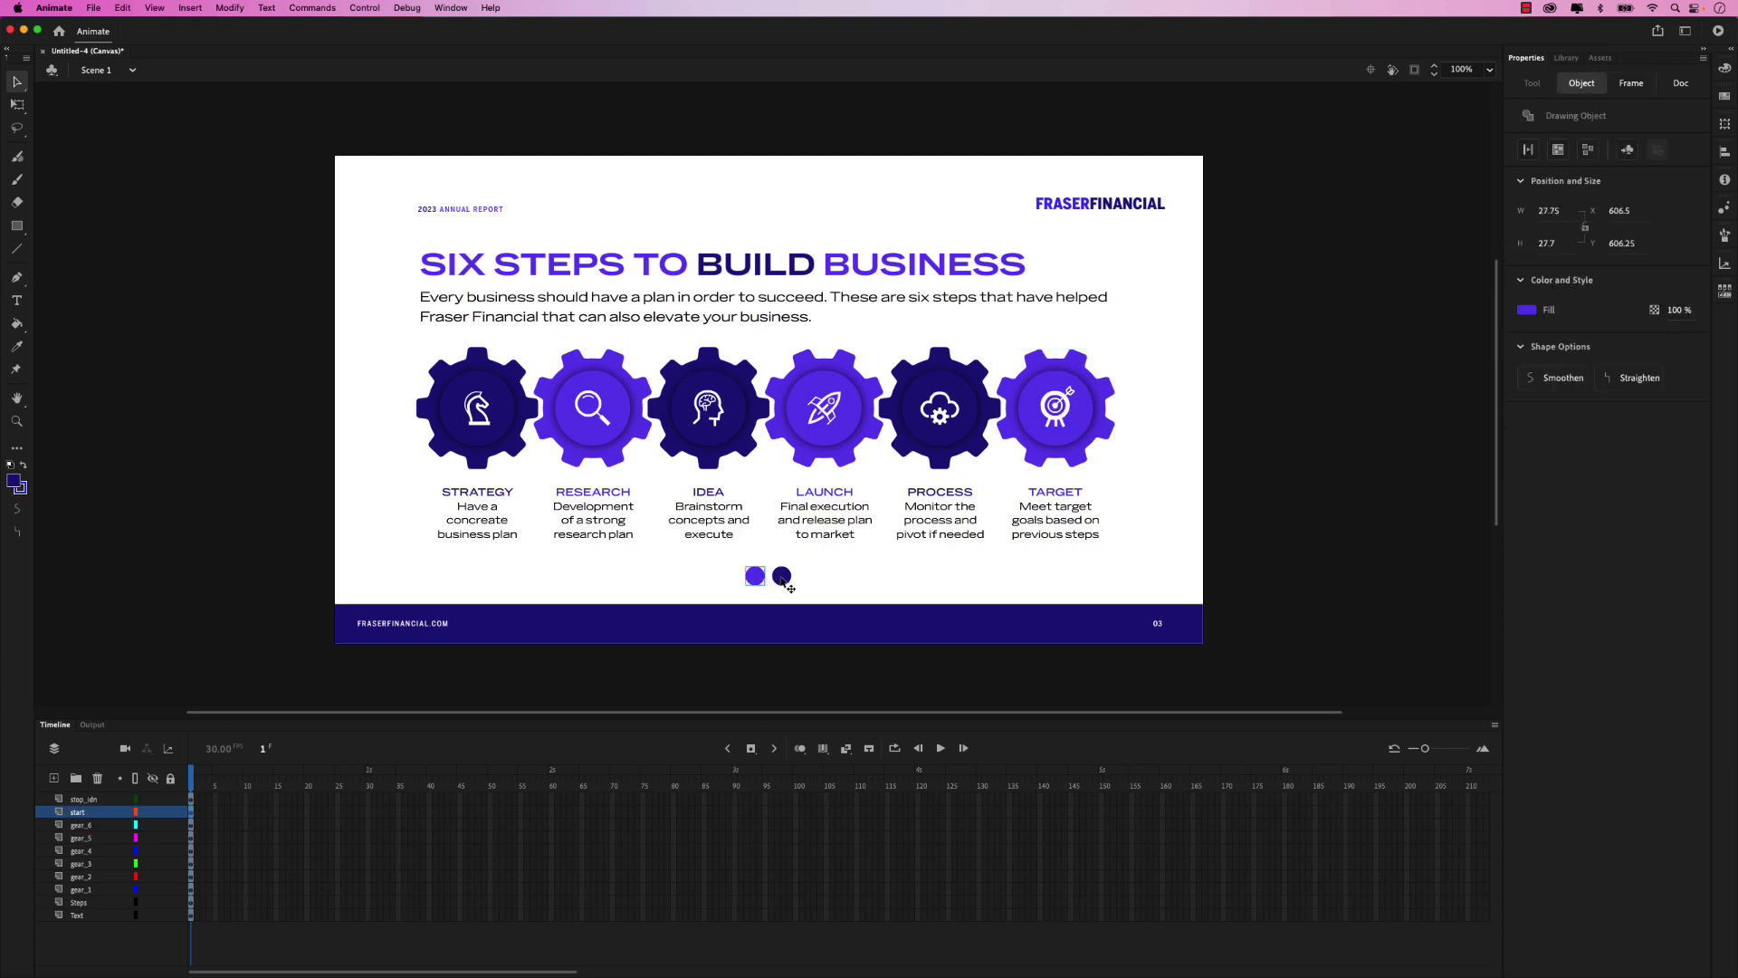
pyautogui.click(773, 582)
pyautogui.click(755, 582)
pyautogui.rightClick(756, 582)
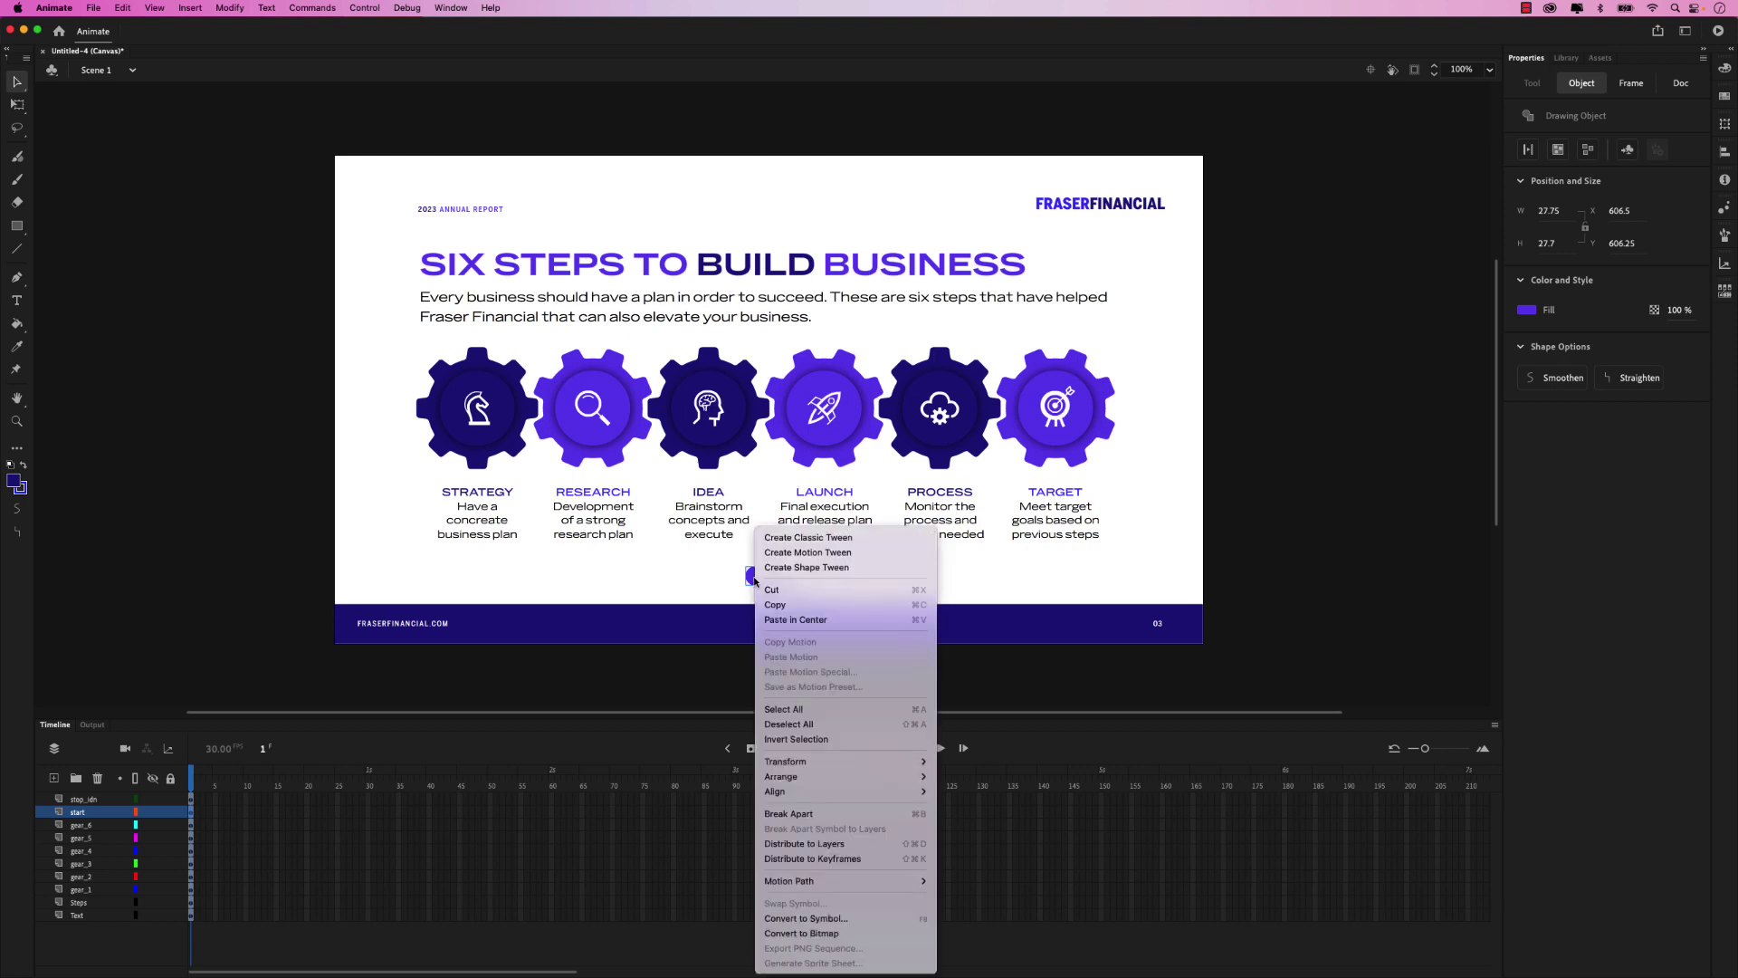
pyautogui.click(844, 918)
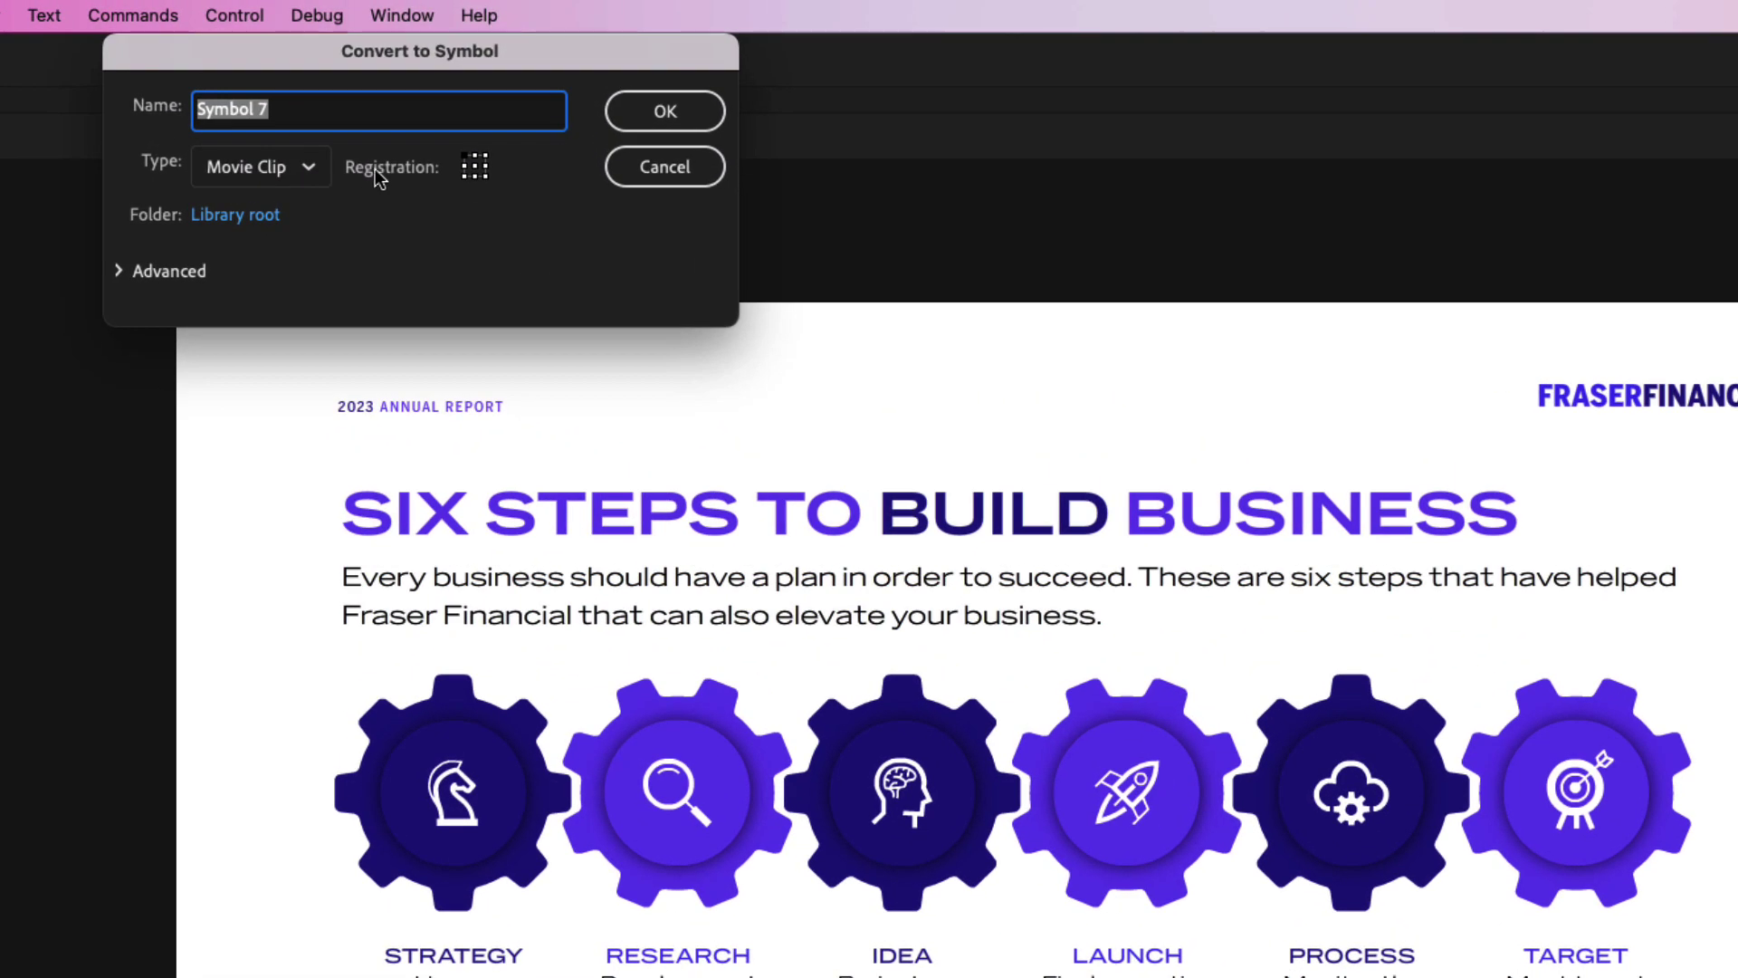
pyautogui.click(311, 168)
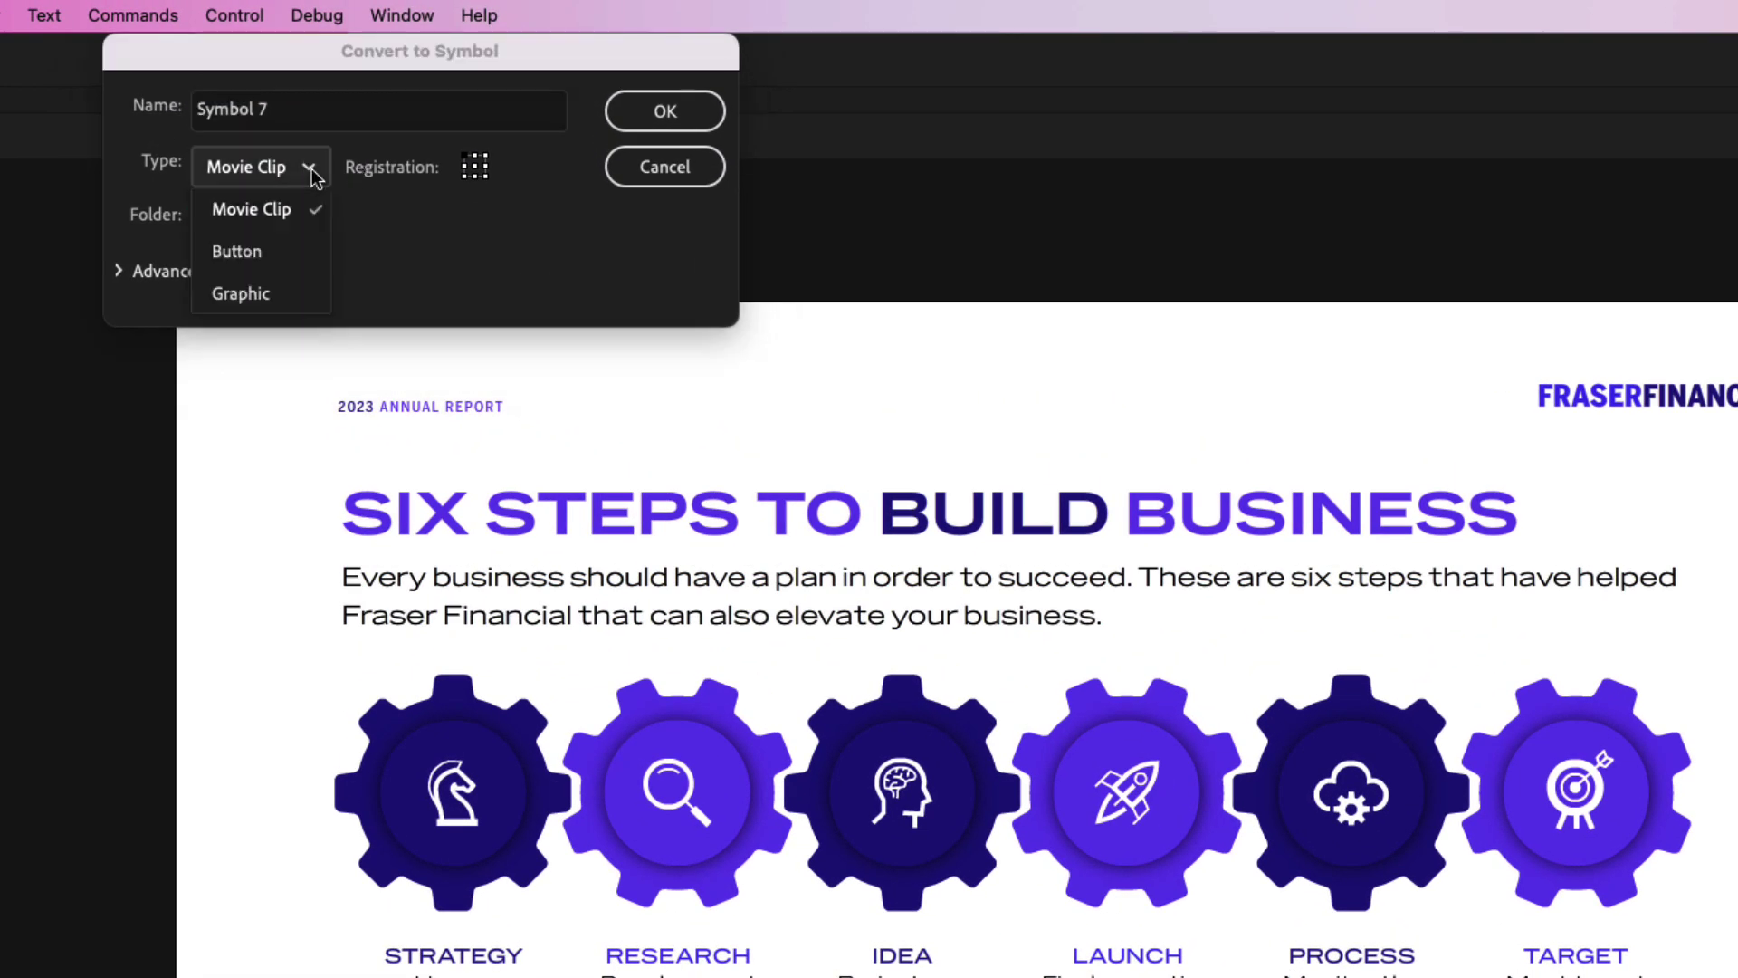
pyautogui.click(263, 256)
pyautogui.tripleClick(269, 110)
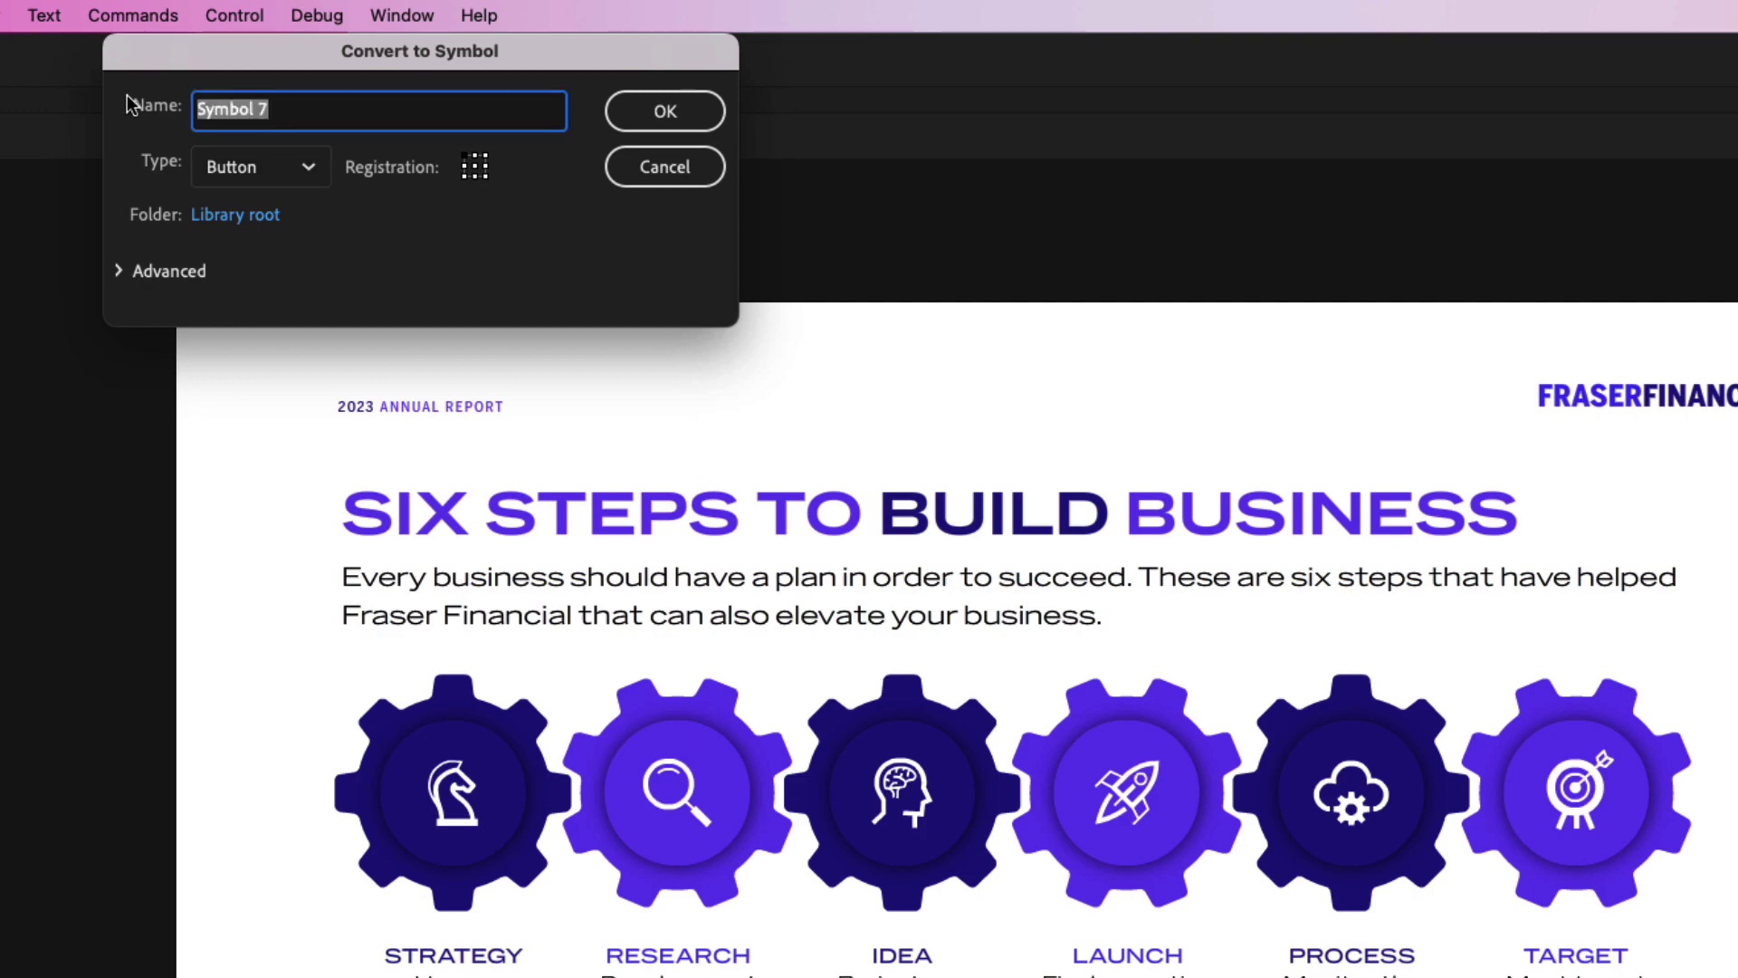
pyautogui.write('start')
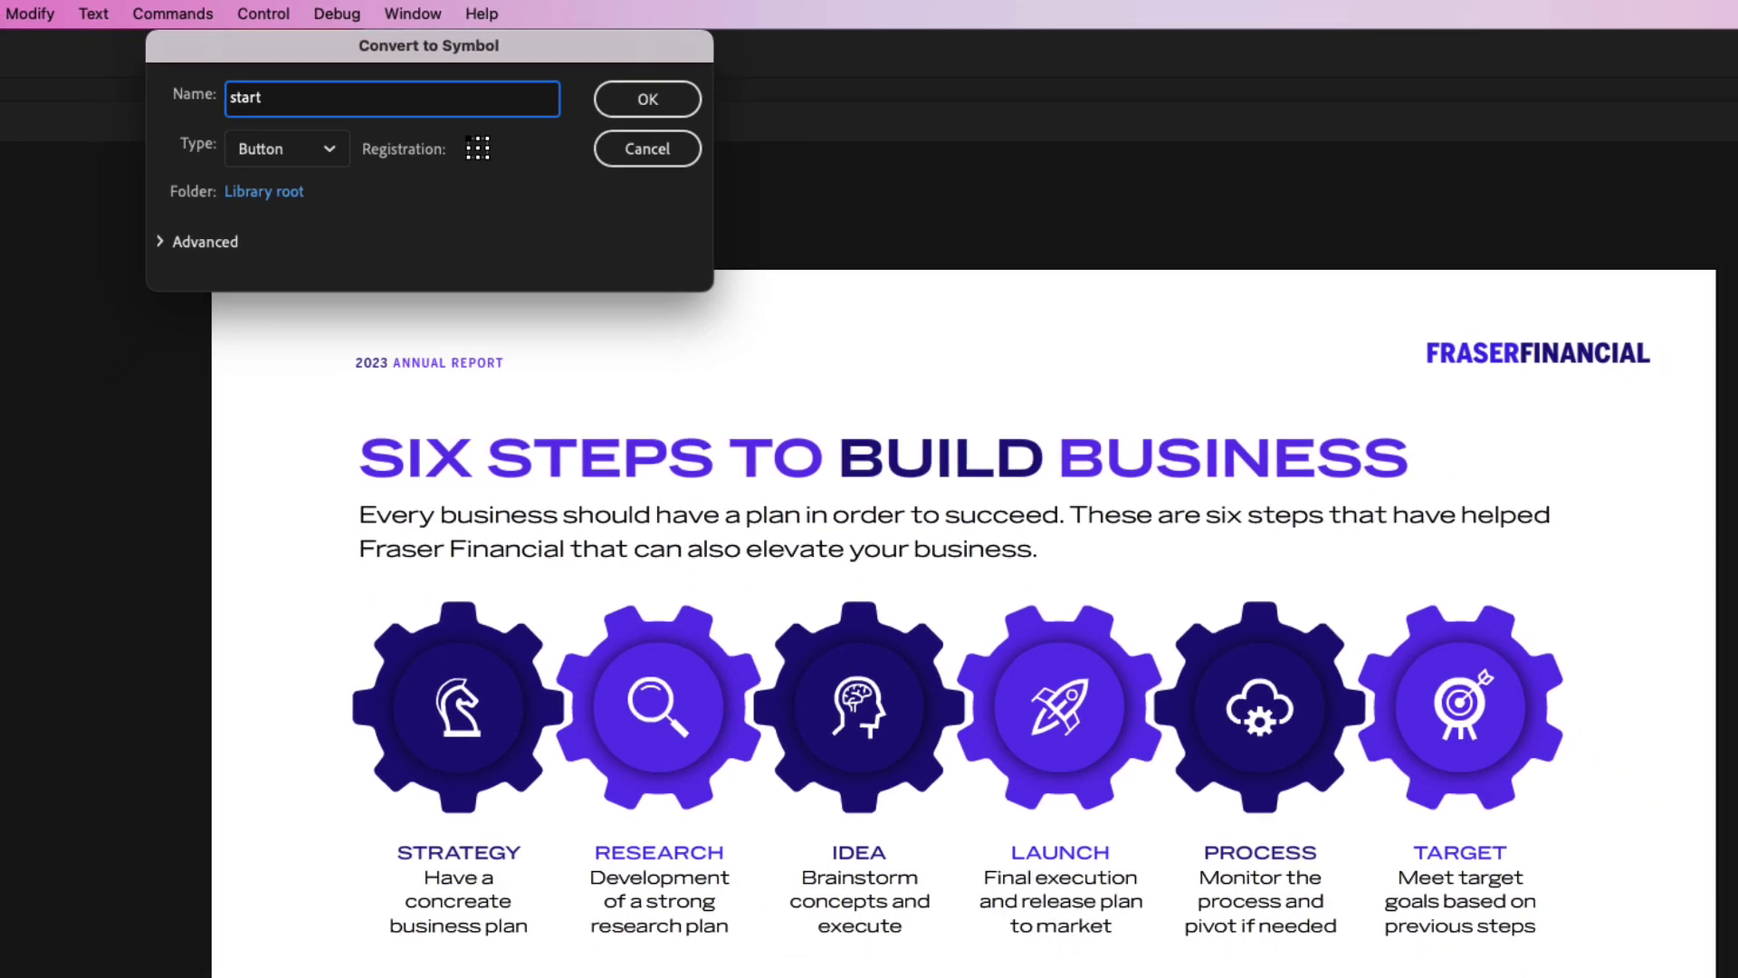
pyautogui.press('Return')
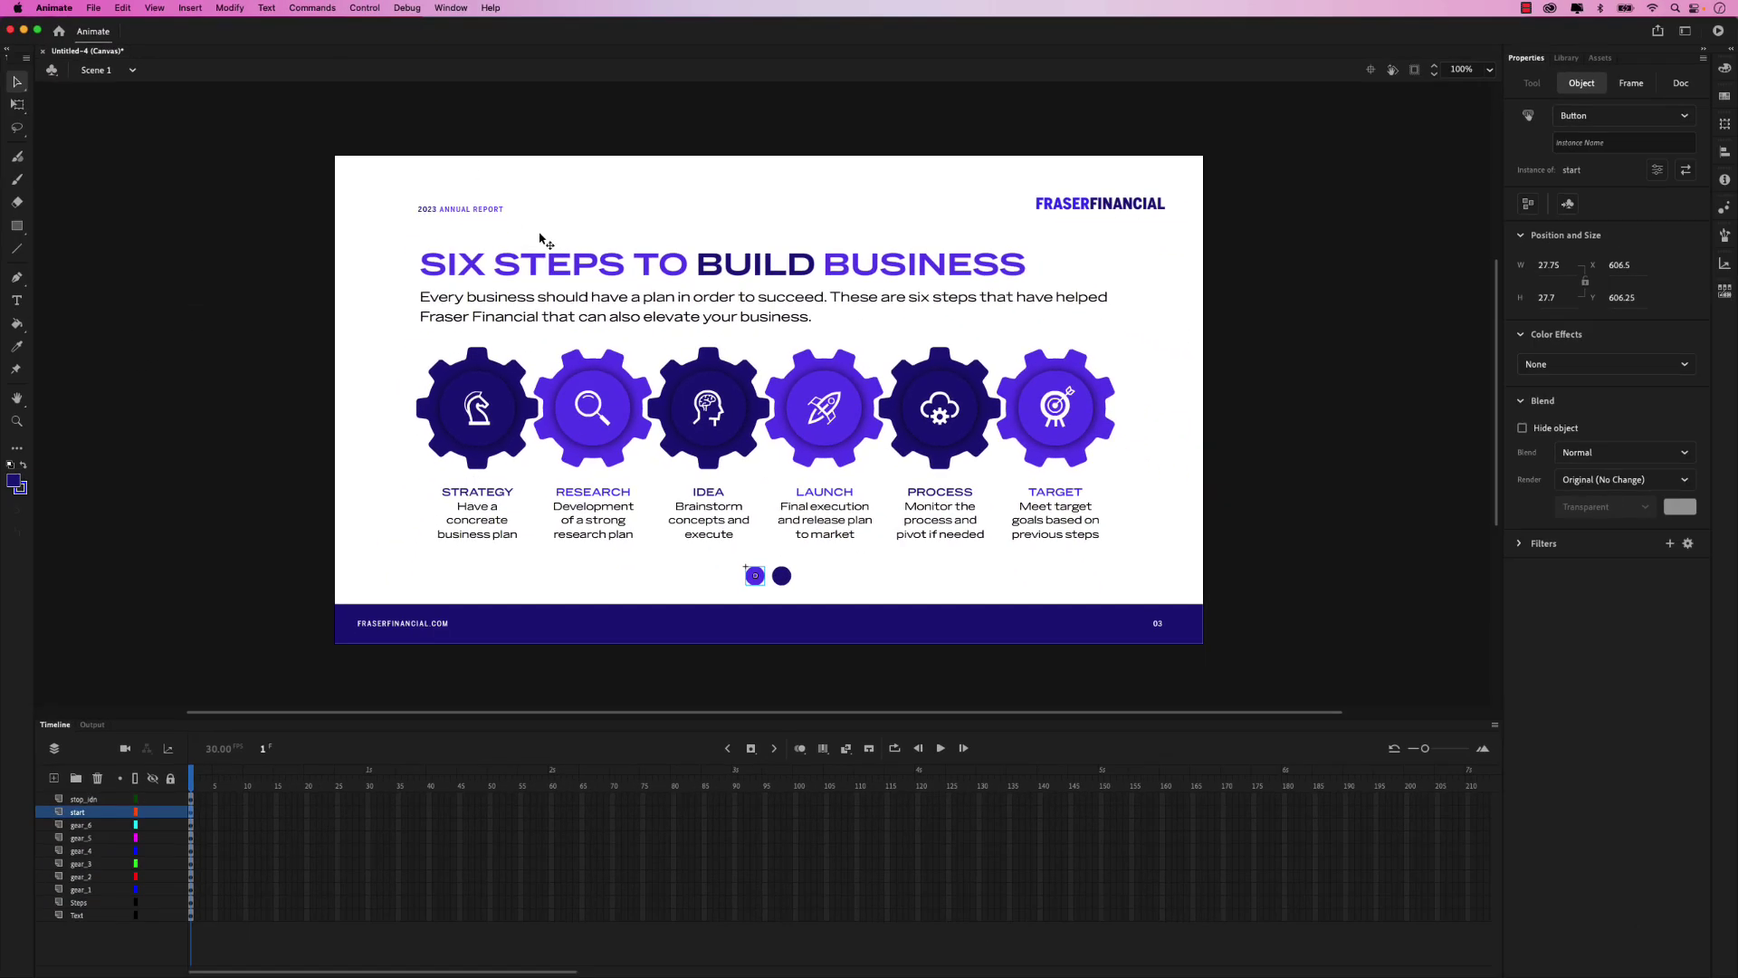
# Step: Convert the dark blue circle beside it into a button symbol named stop
pyautogui.click(783, 577)
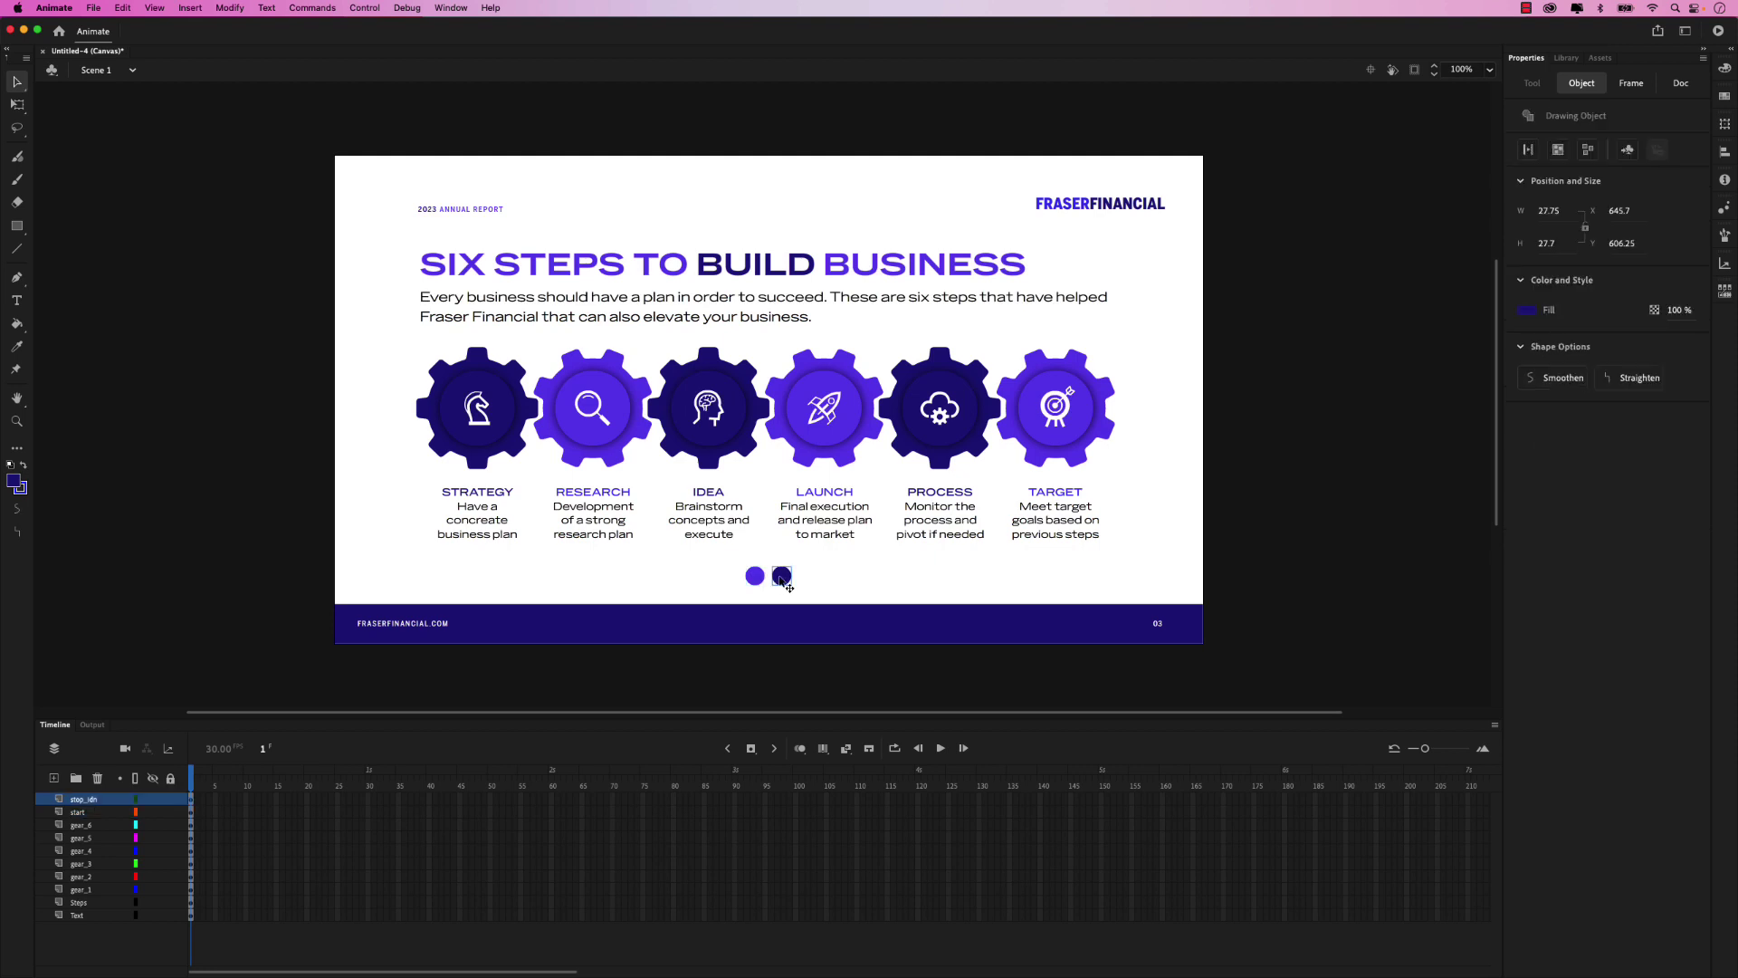
pyautogui.rightClick(782, 579)
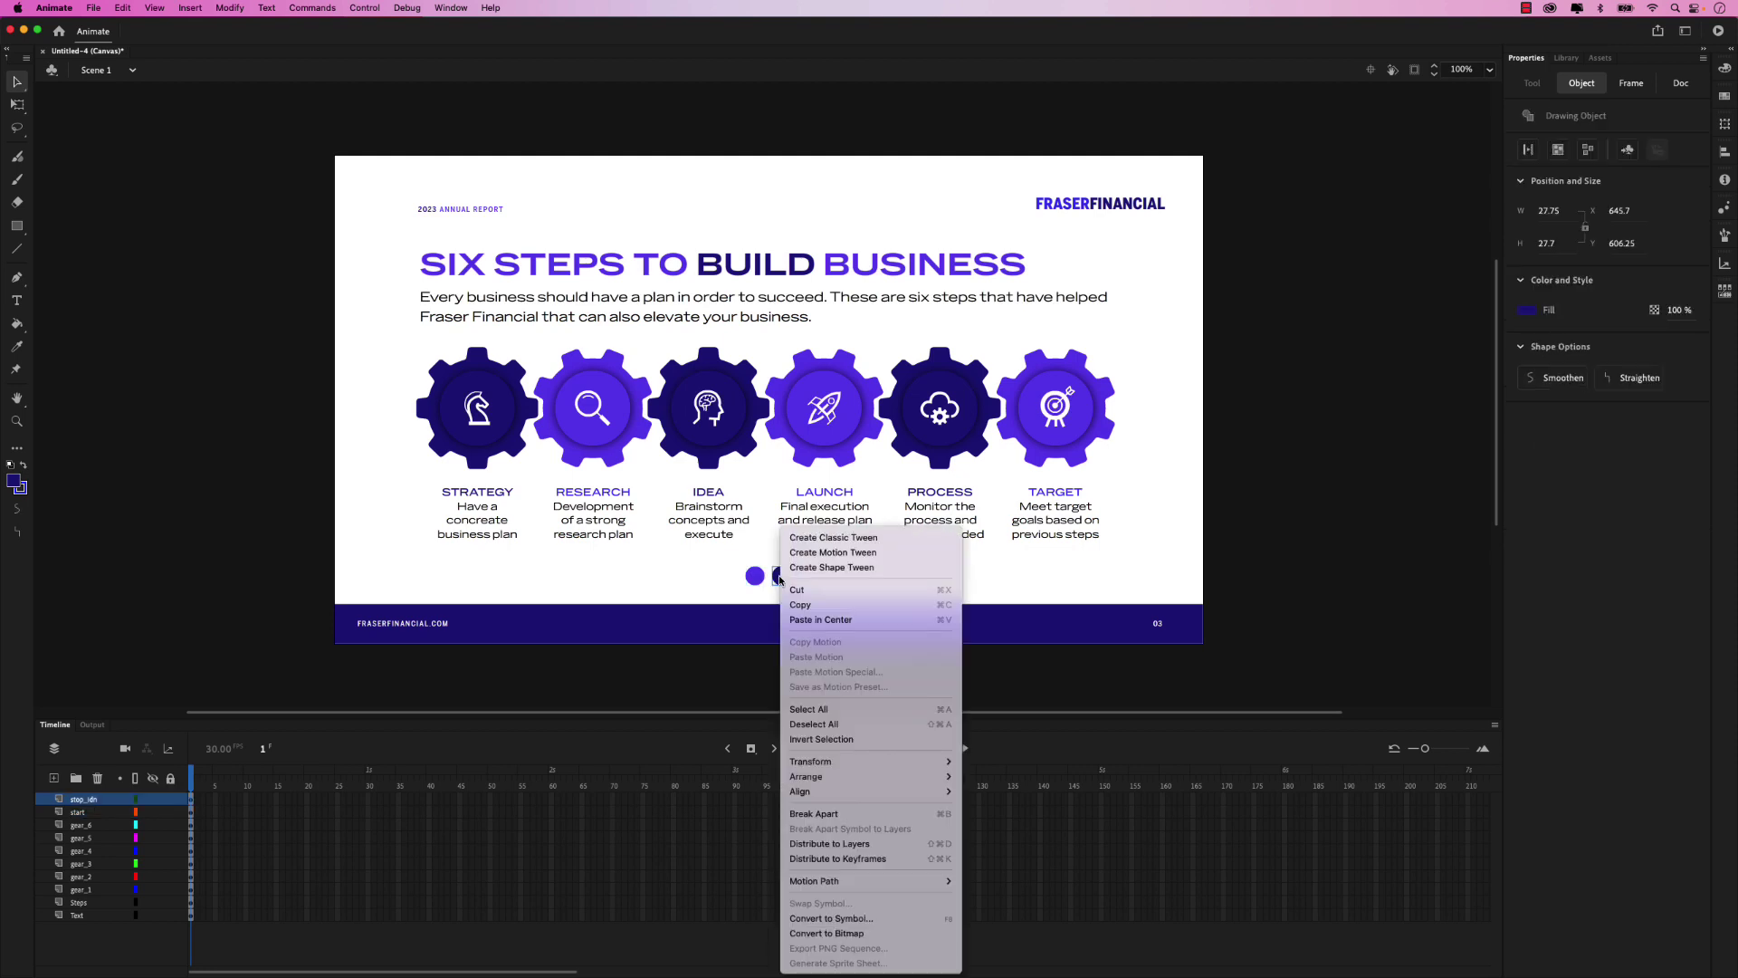
pyautogui.click(856, 920)
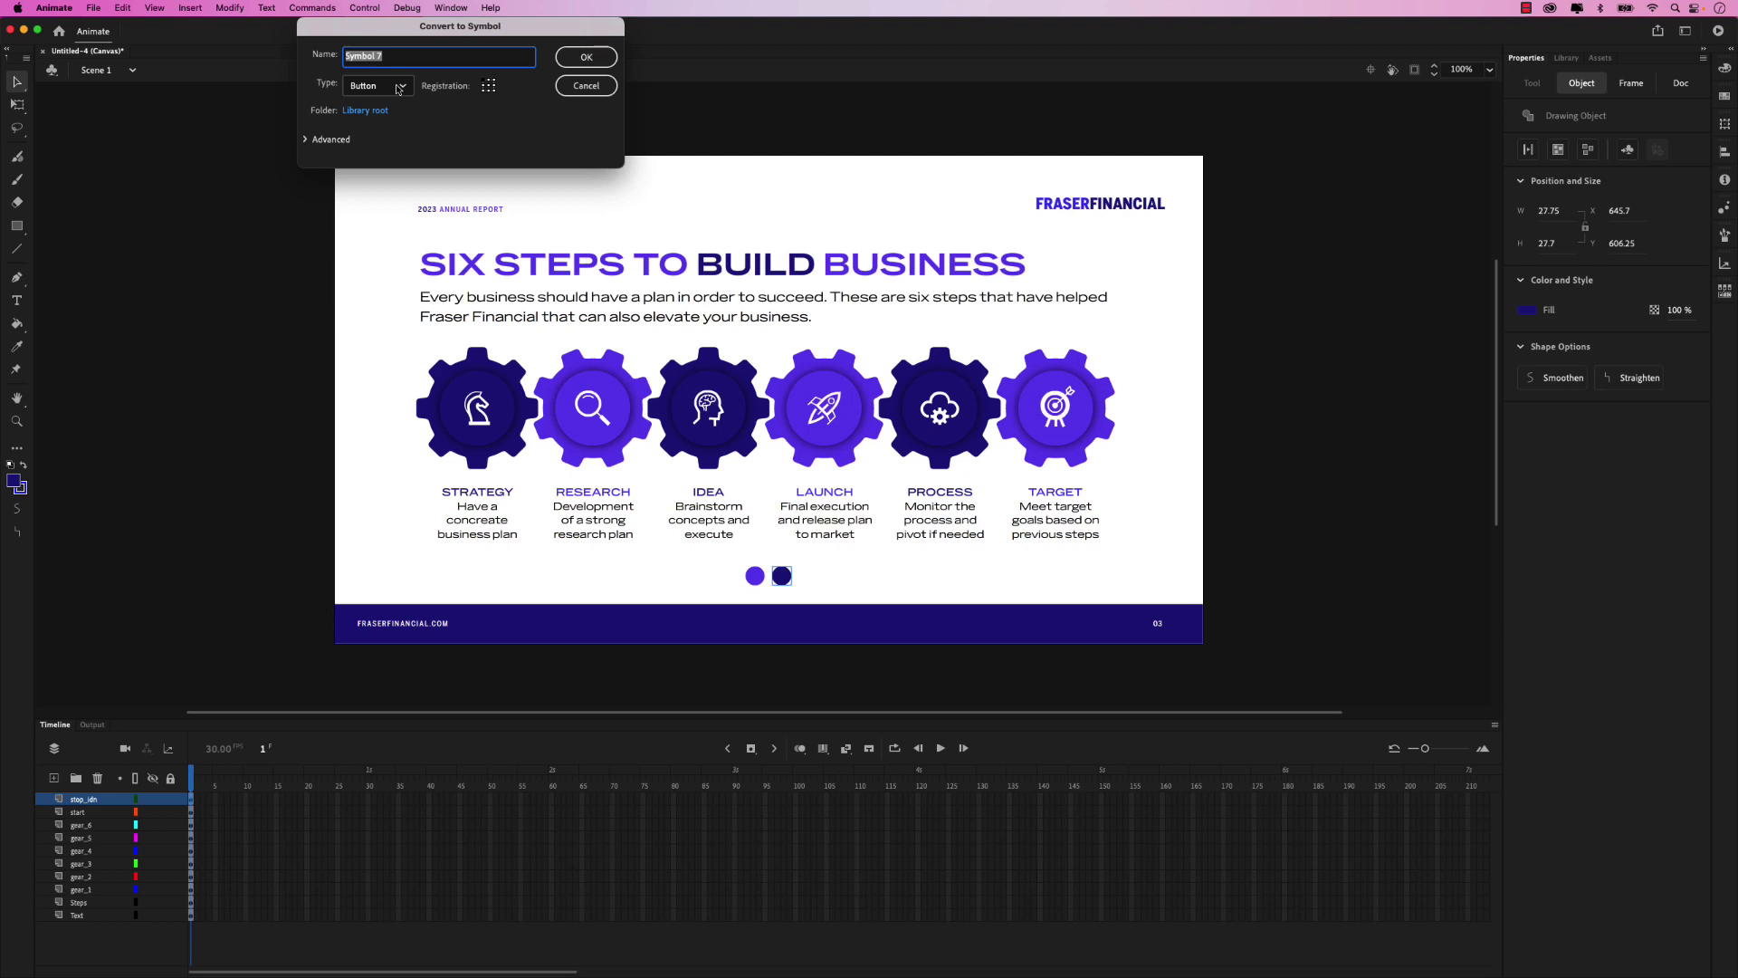
pyautogui.write('stop')
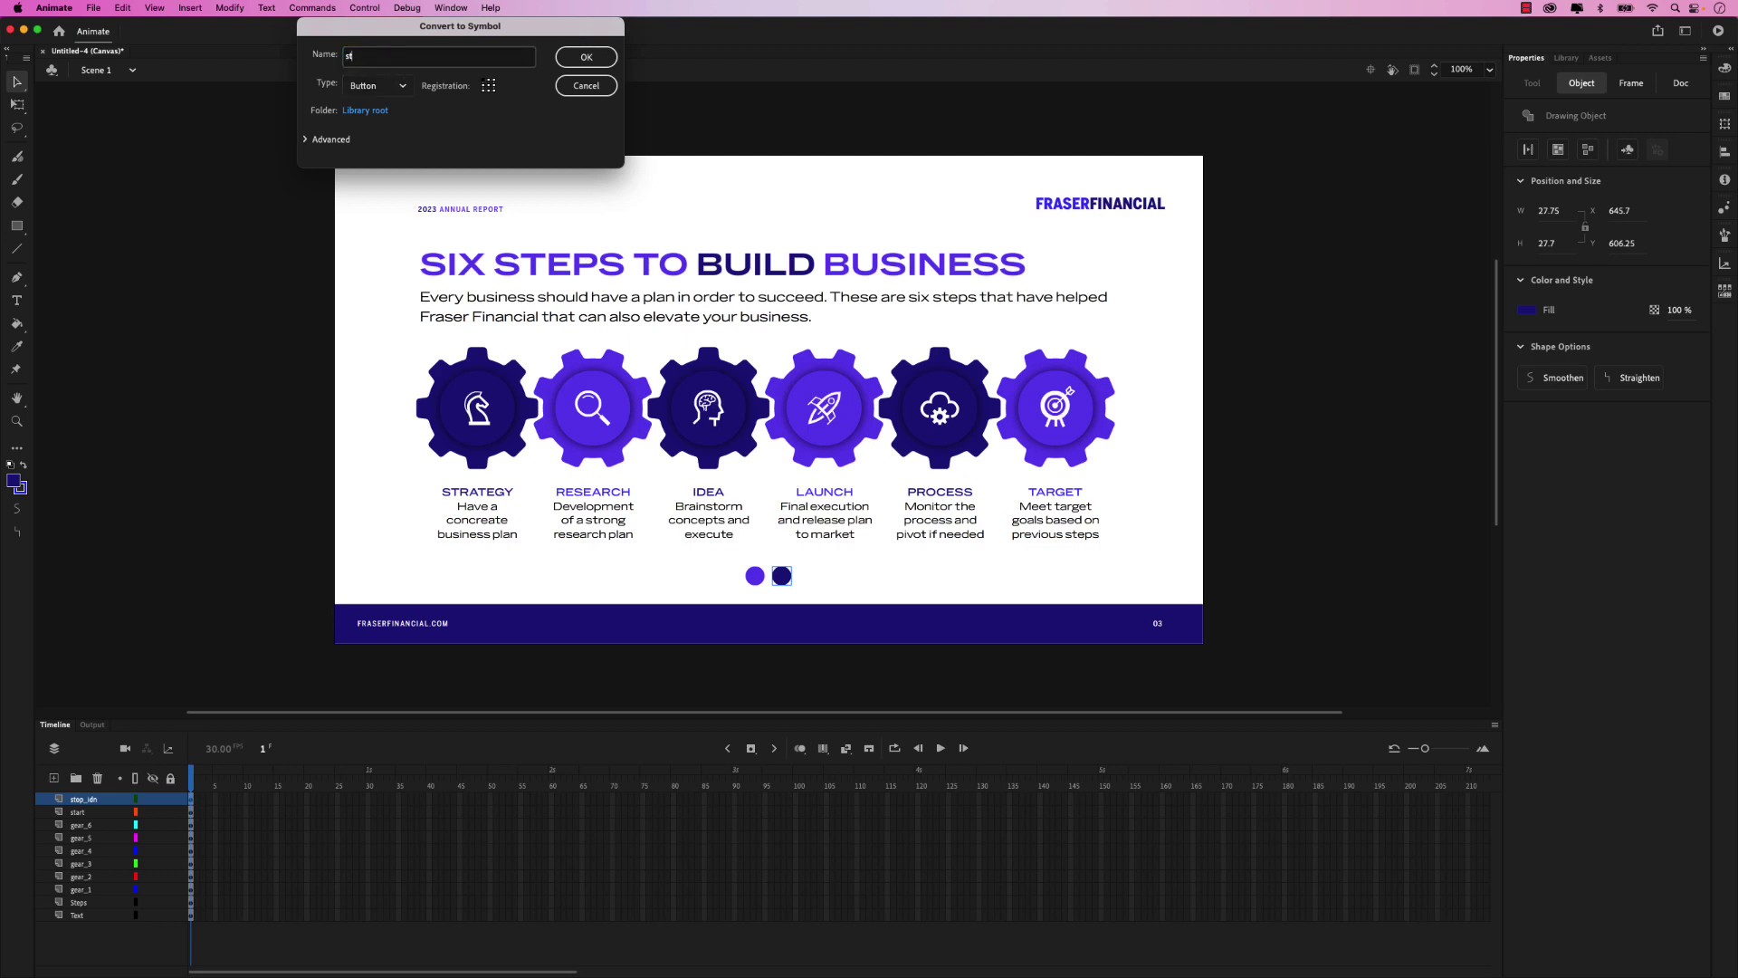
pyautogui.click(587, 58)
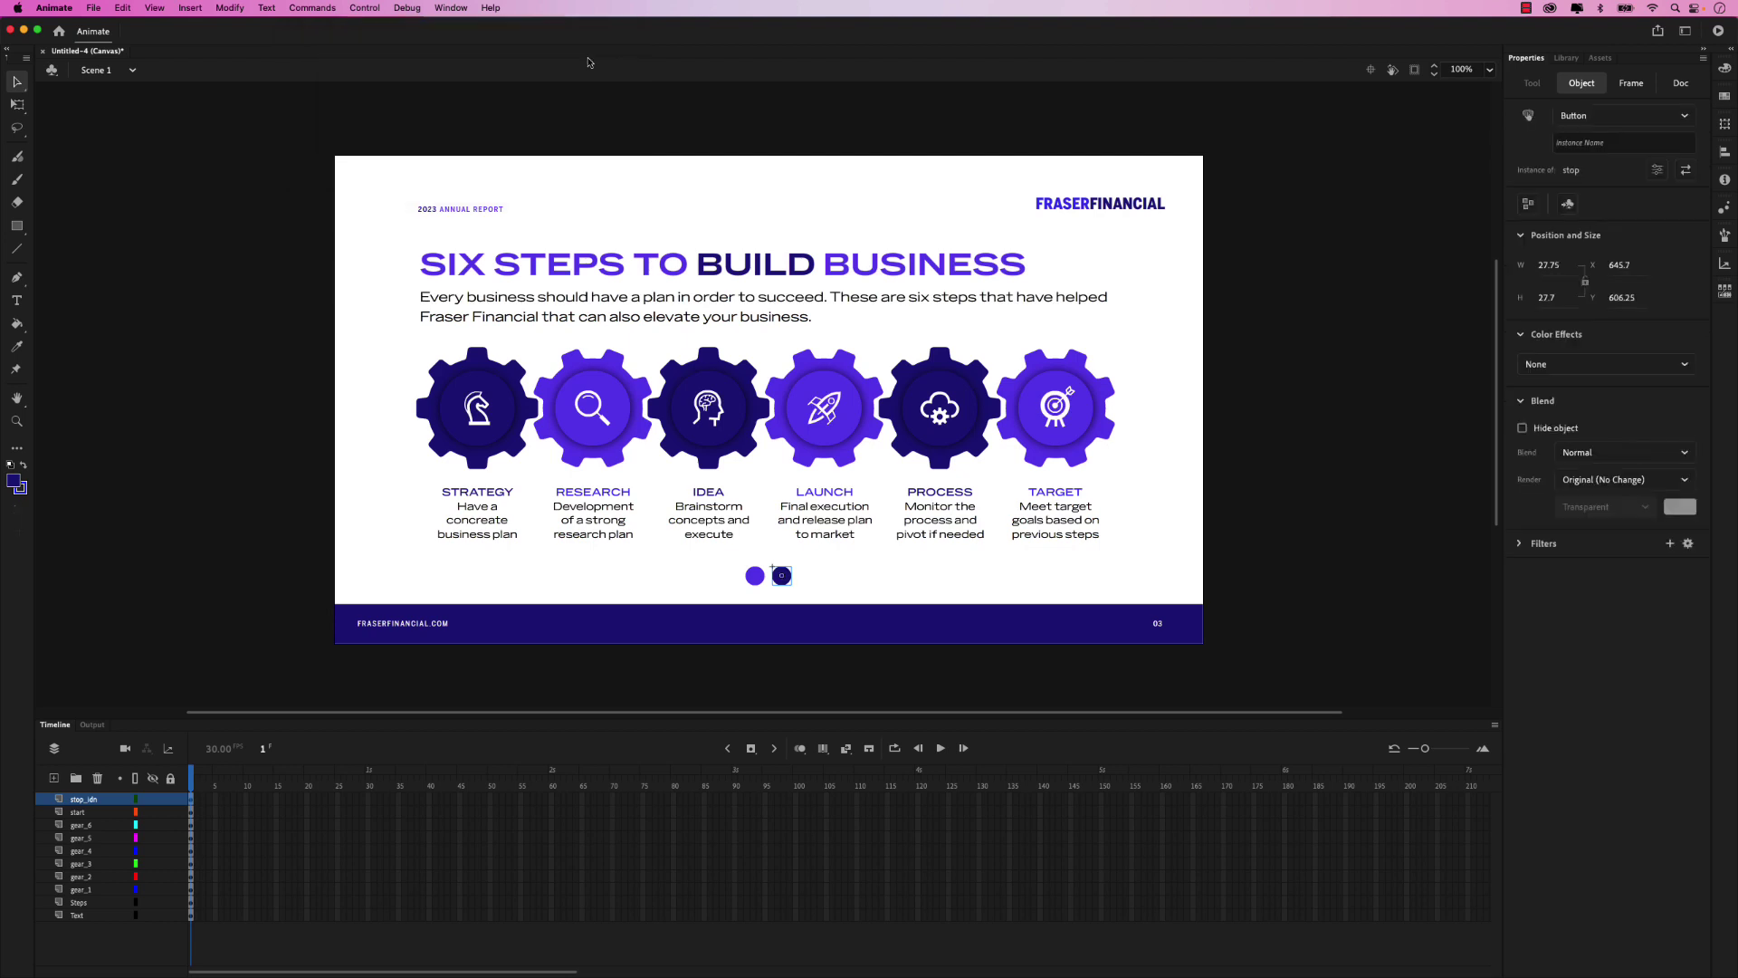
# Step: Give the lighter purple start button the instance name start_btn
pyautogui.click(756, 580)
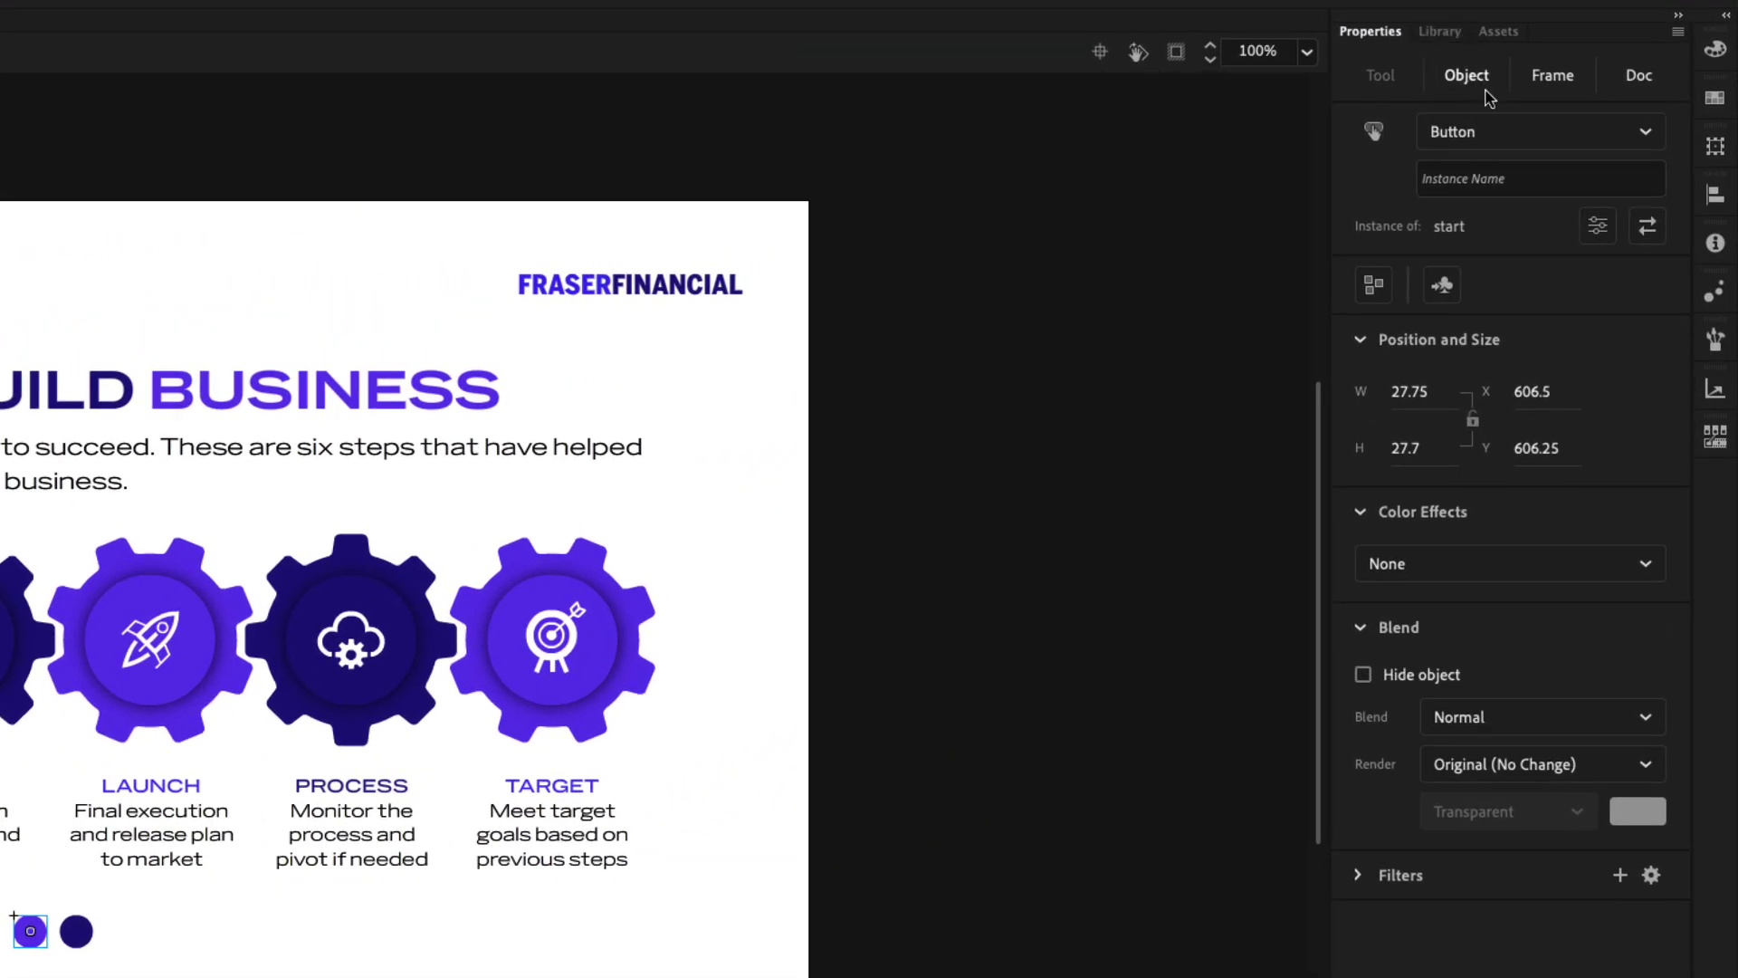
pyautogui.click(1474, 179)
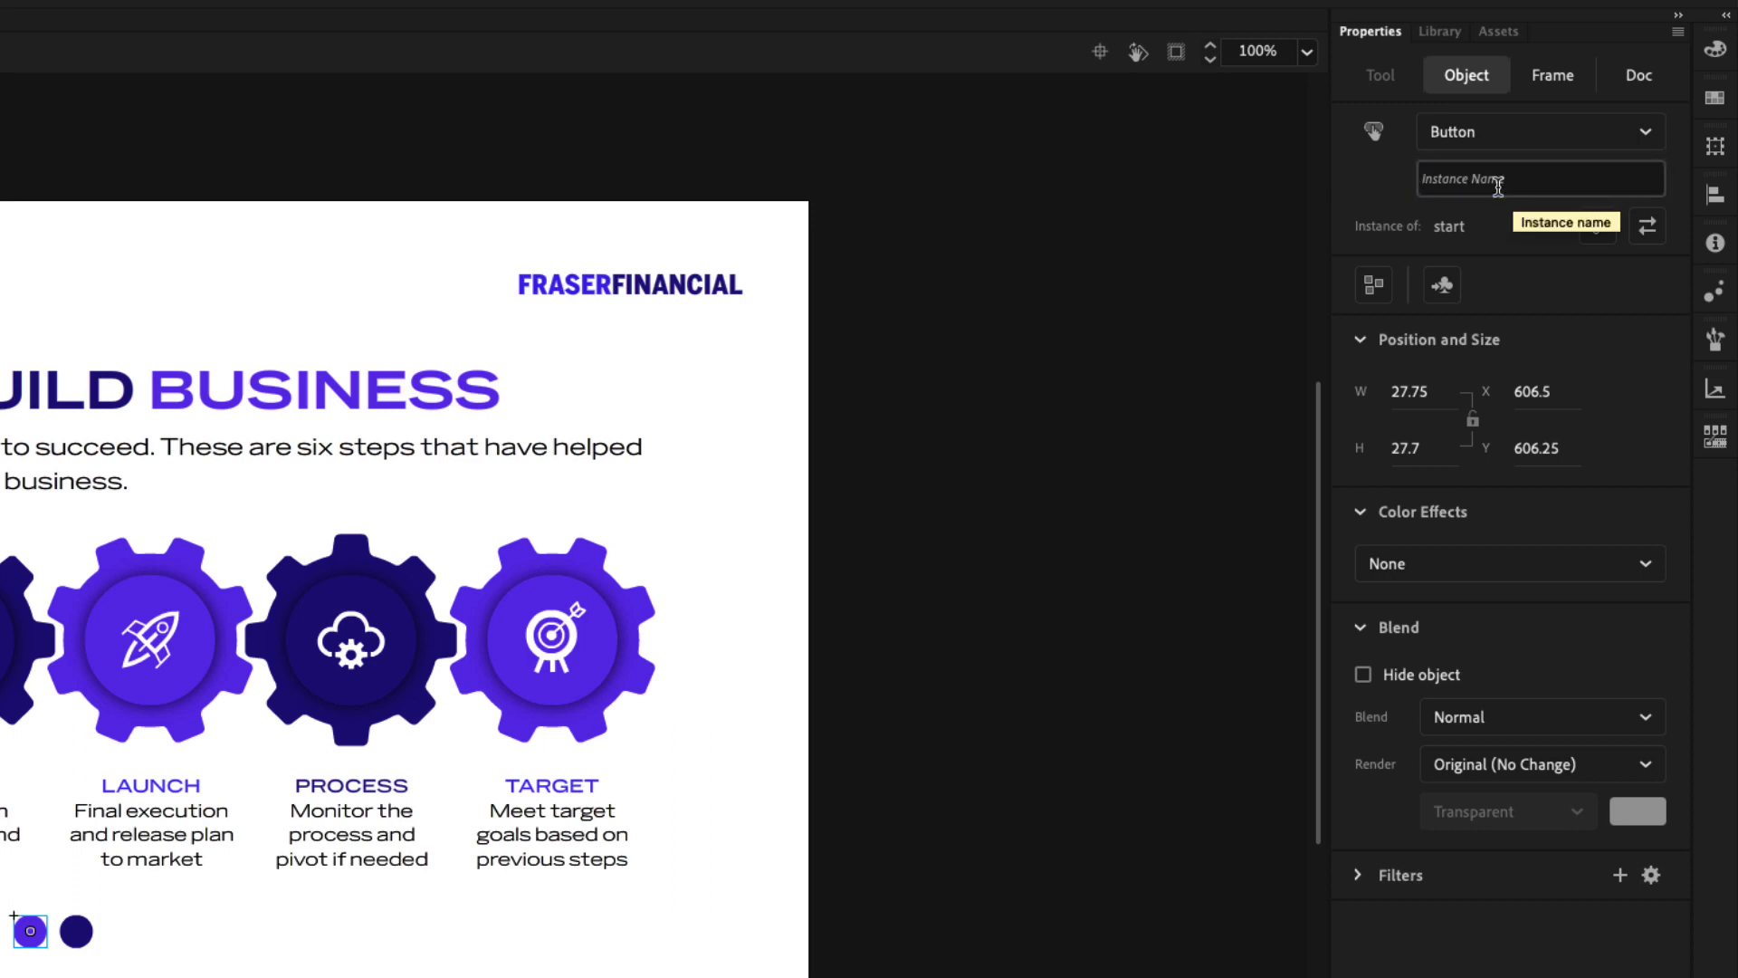
pyautogui.write('start_btn')
pyautogui.press('Return')
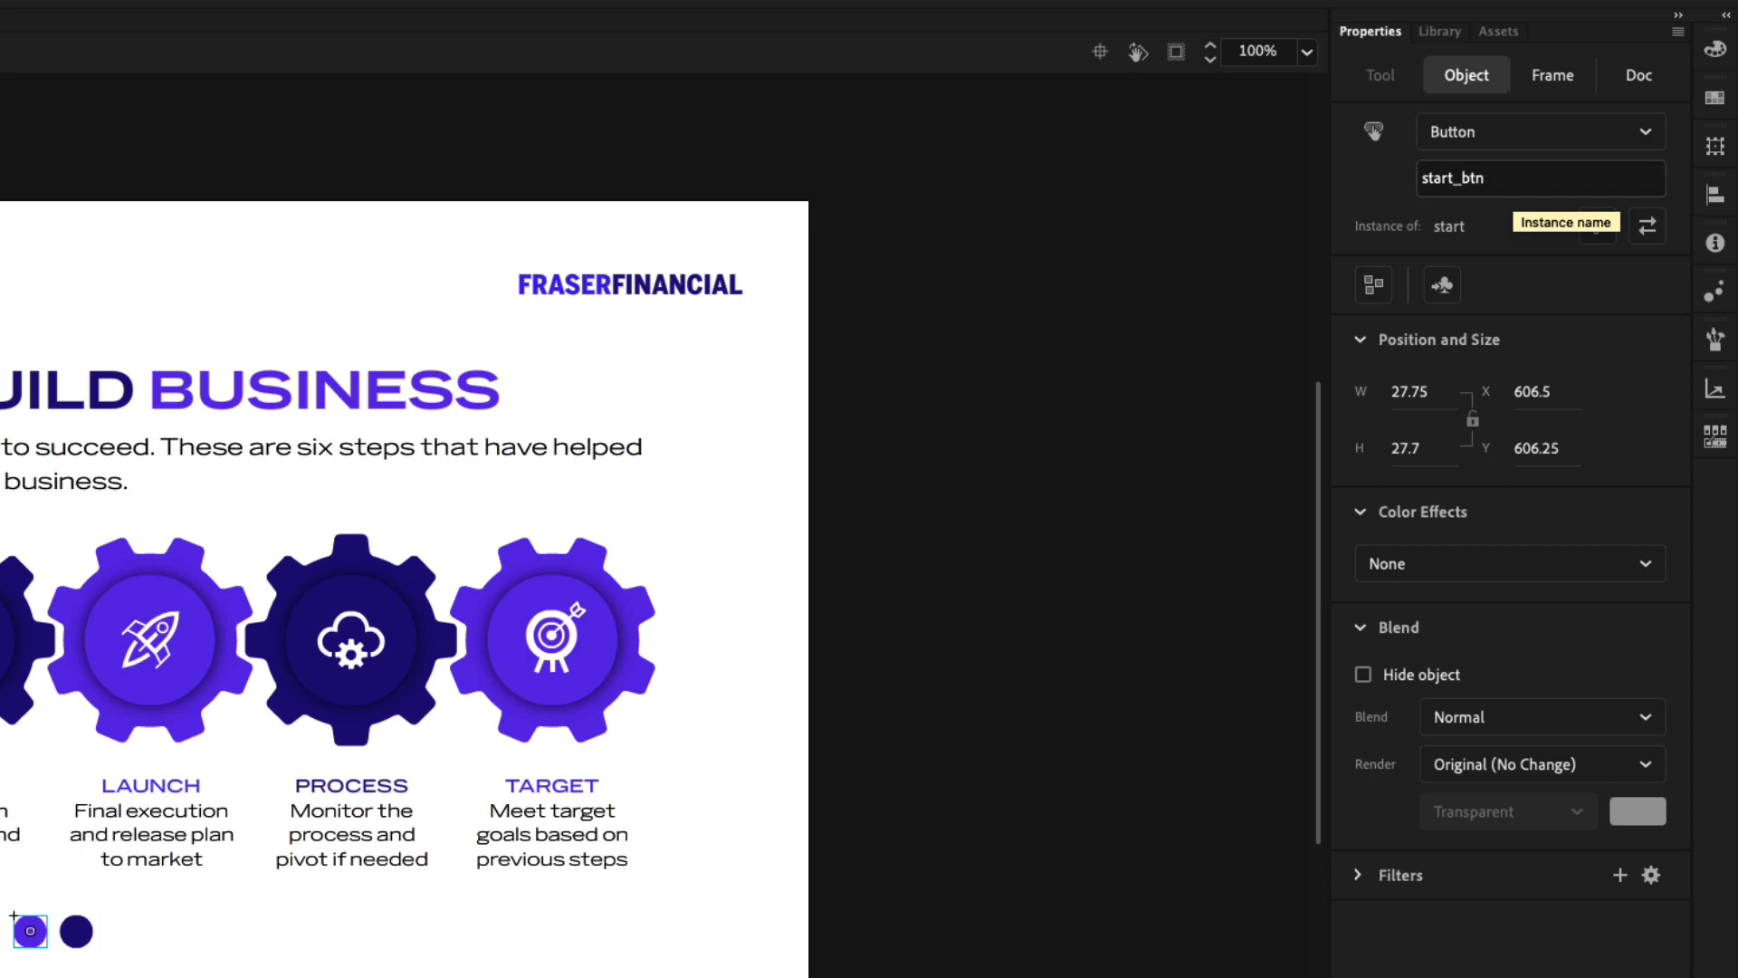
# Step: Give the dark blue stop button the instance name stop_btn
pyautogui.click(77, 933)
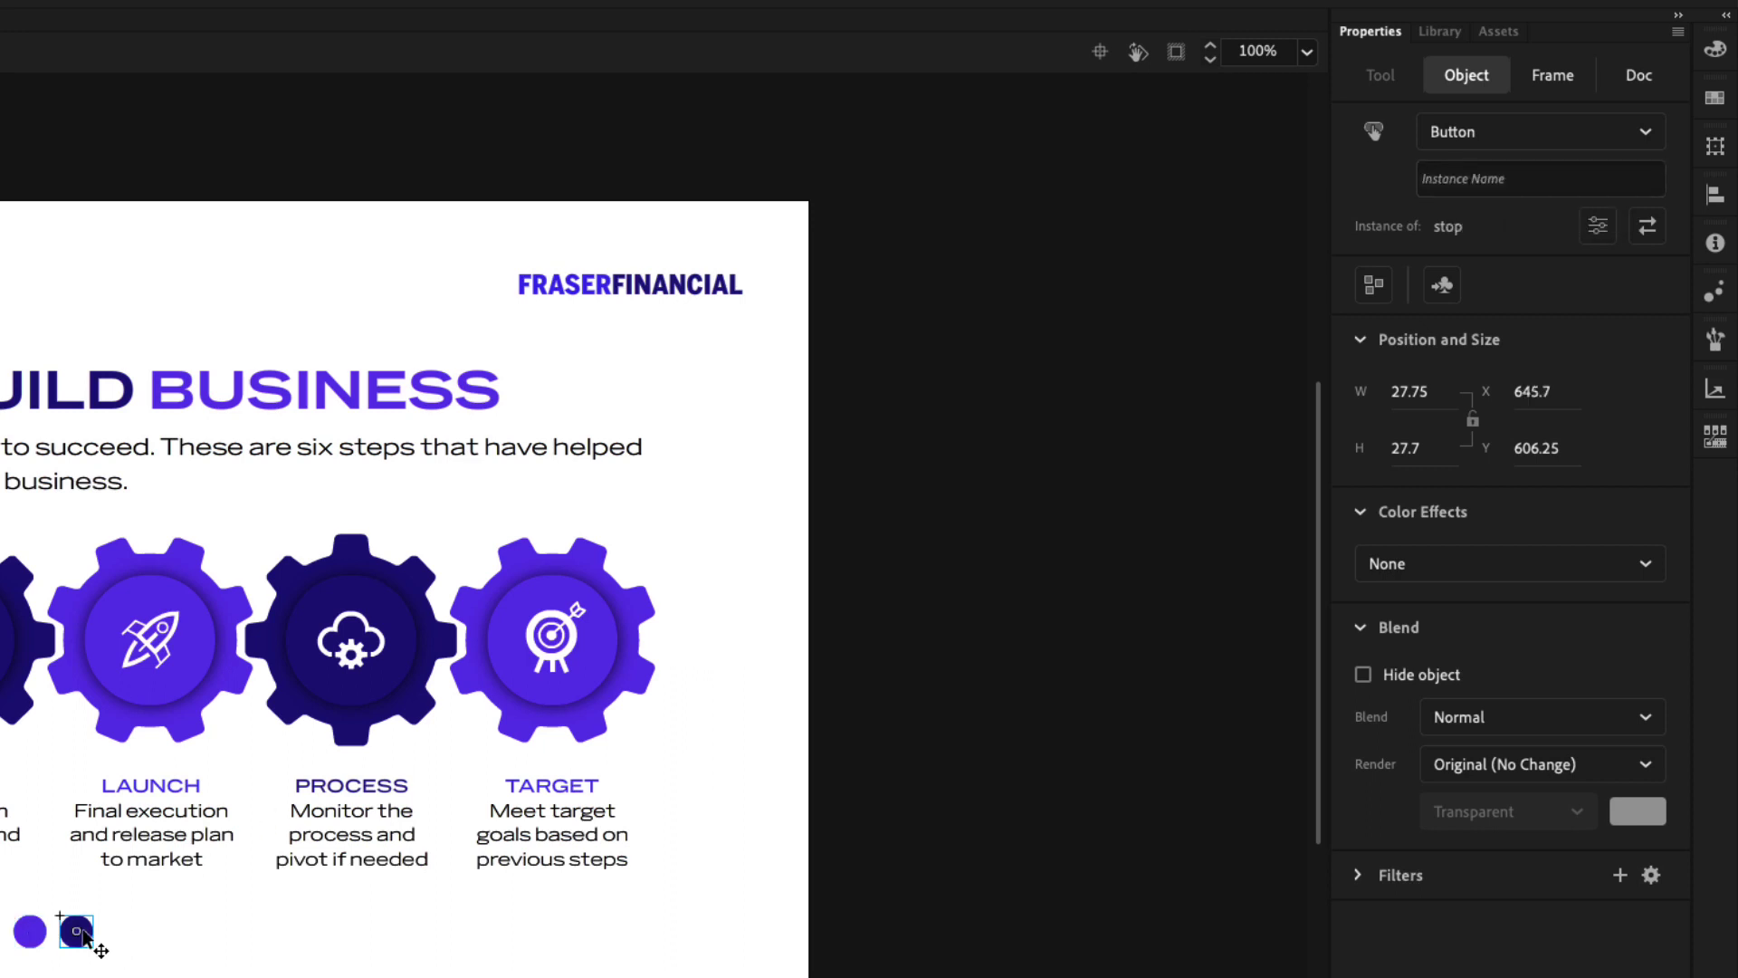
pyautogui.click(1474, 181)
pyautogui.write('stop_')
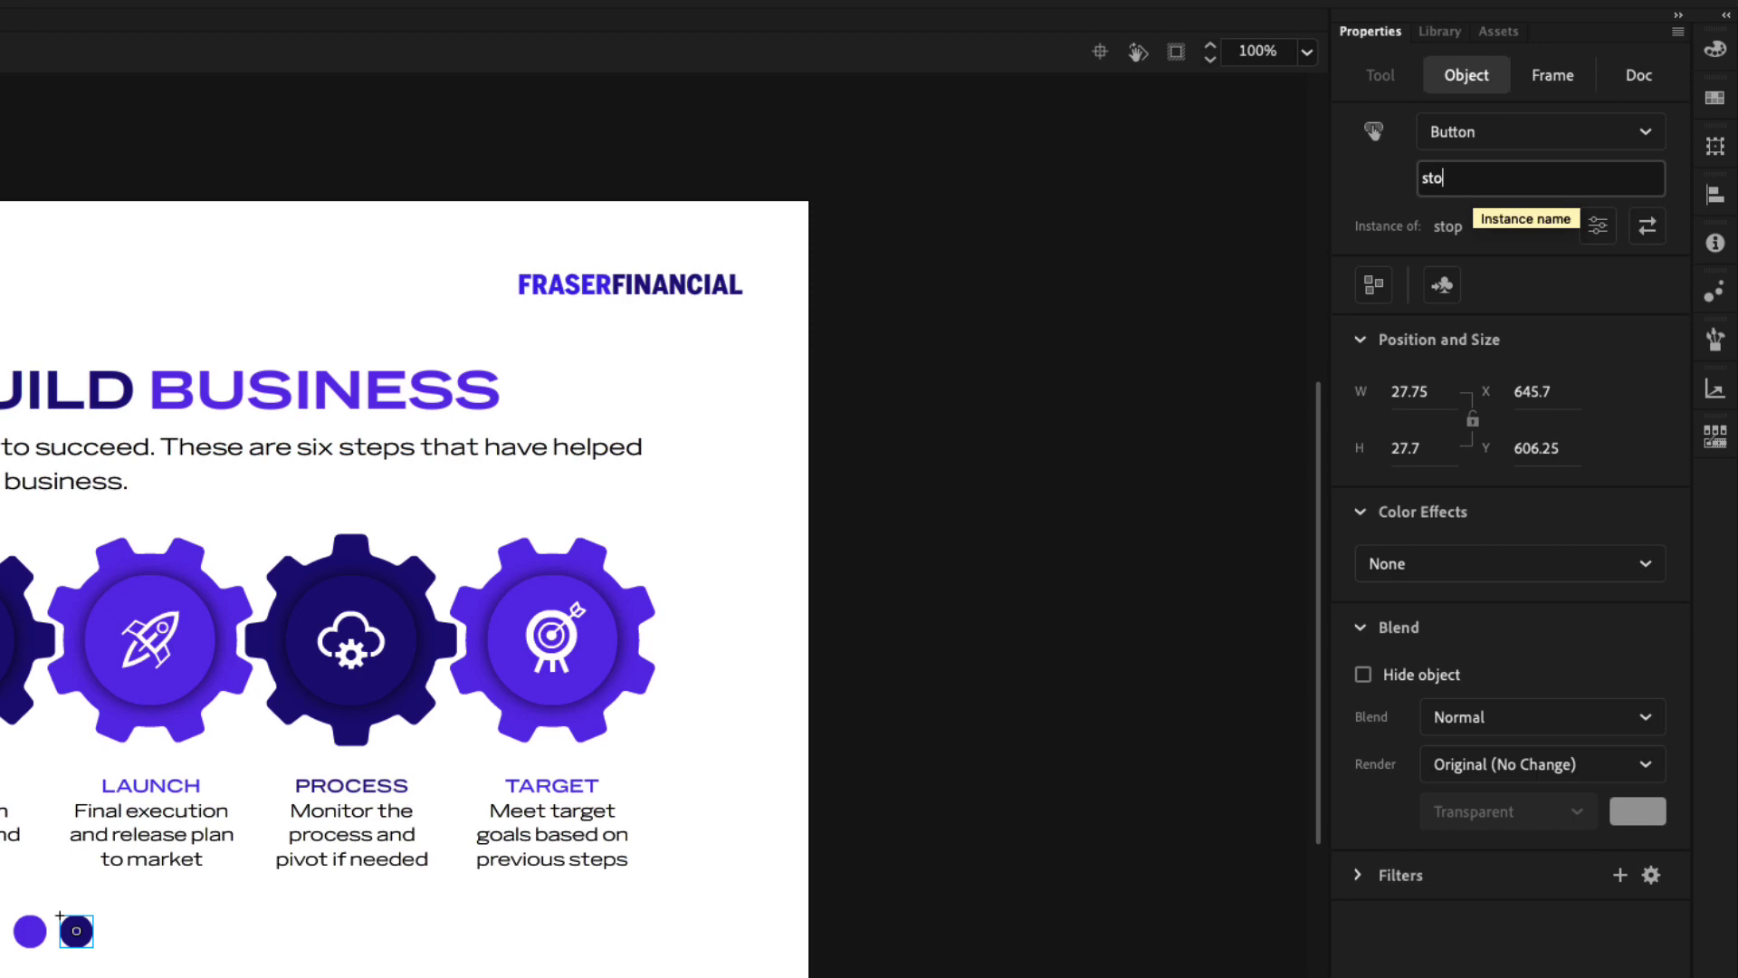
pyautogui.write('btn')
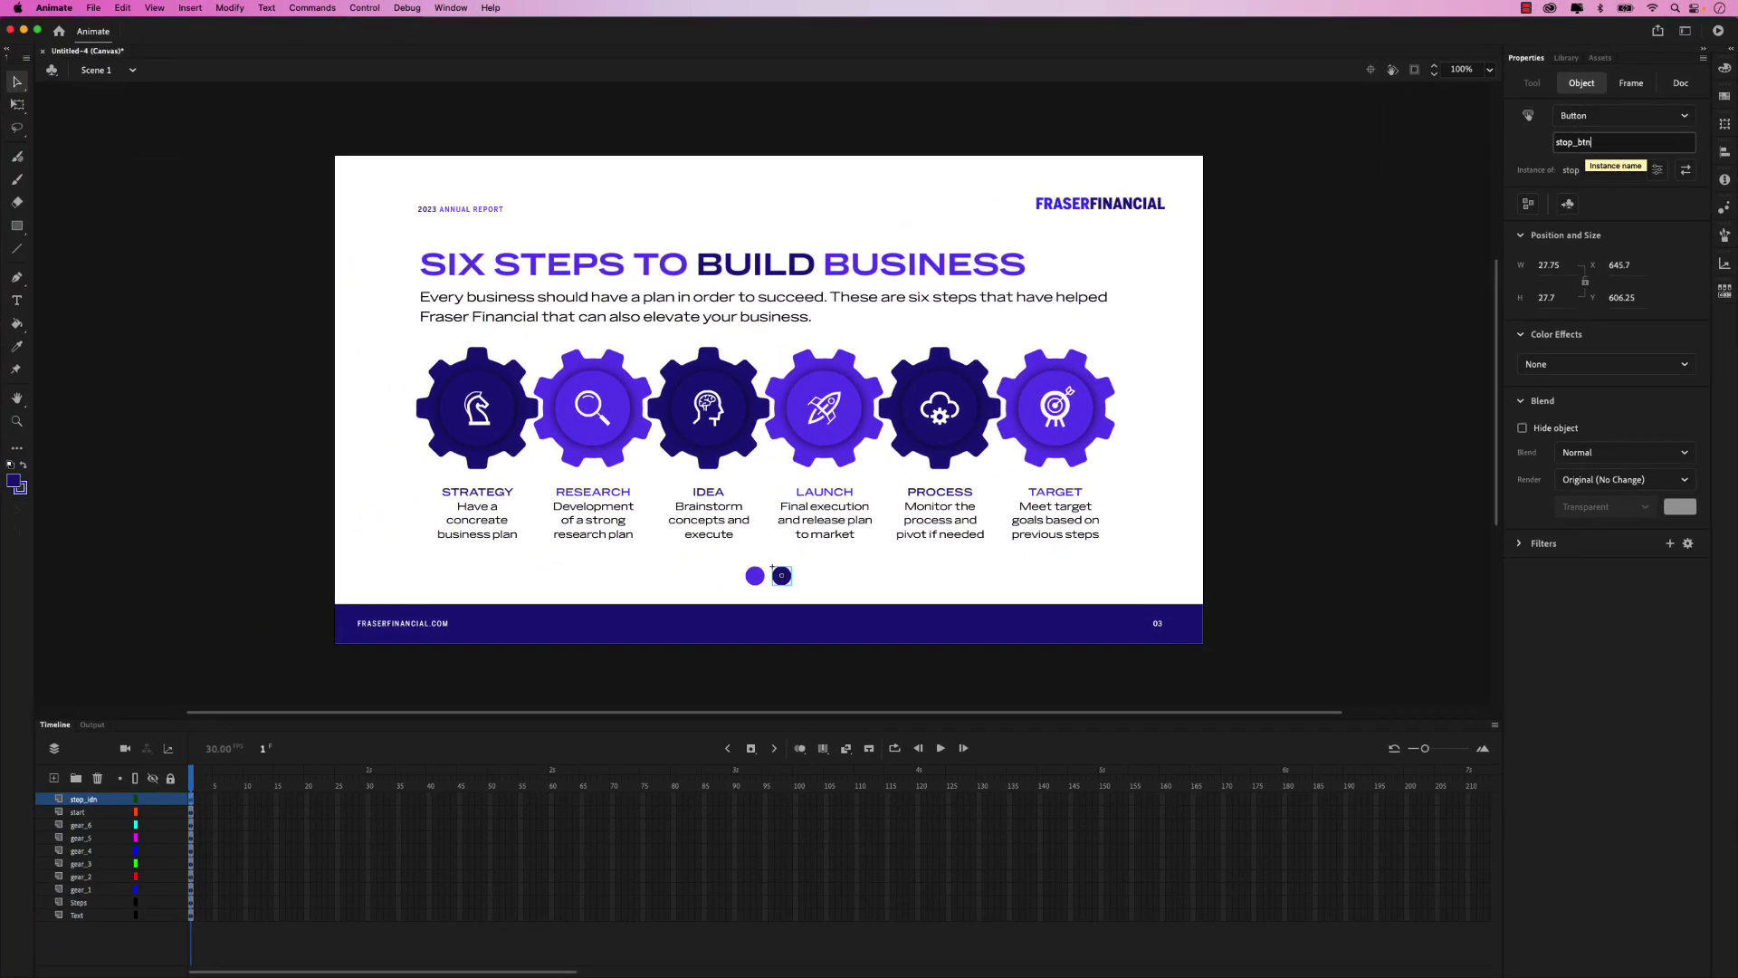
pyautogui.press('Return')
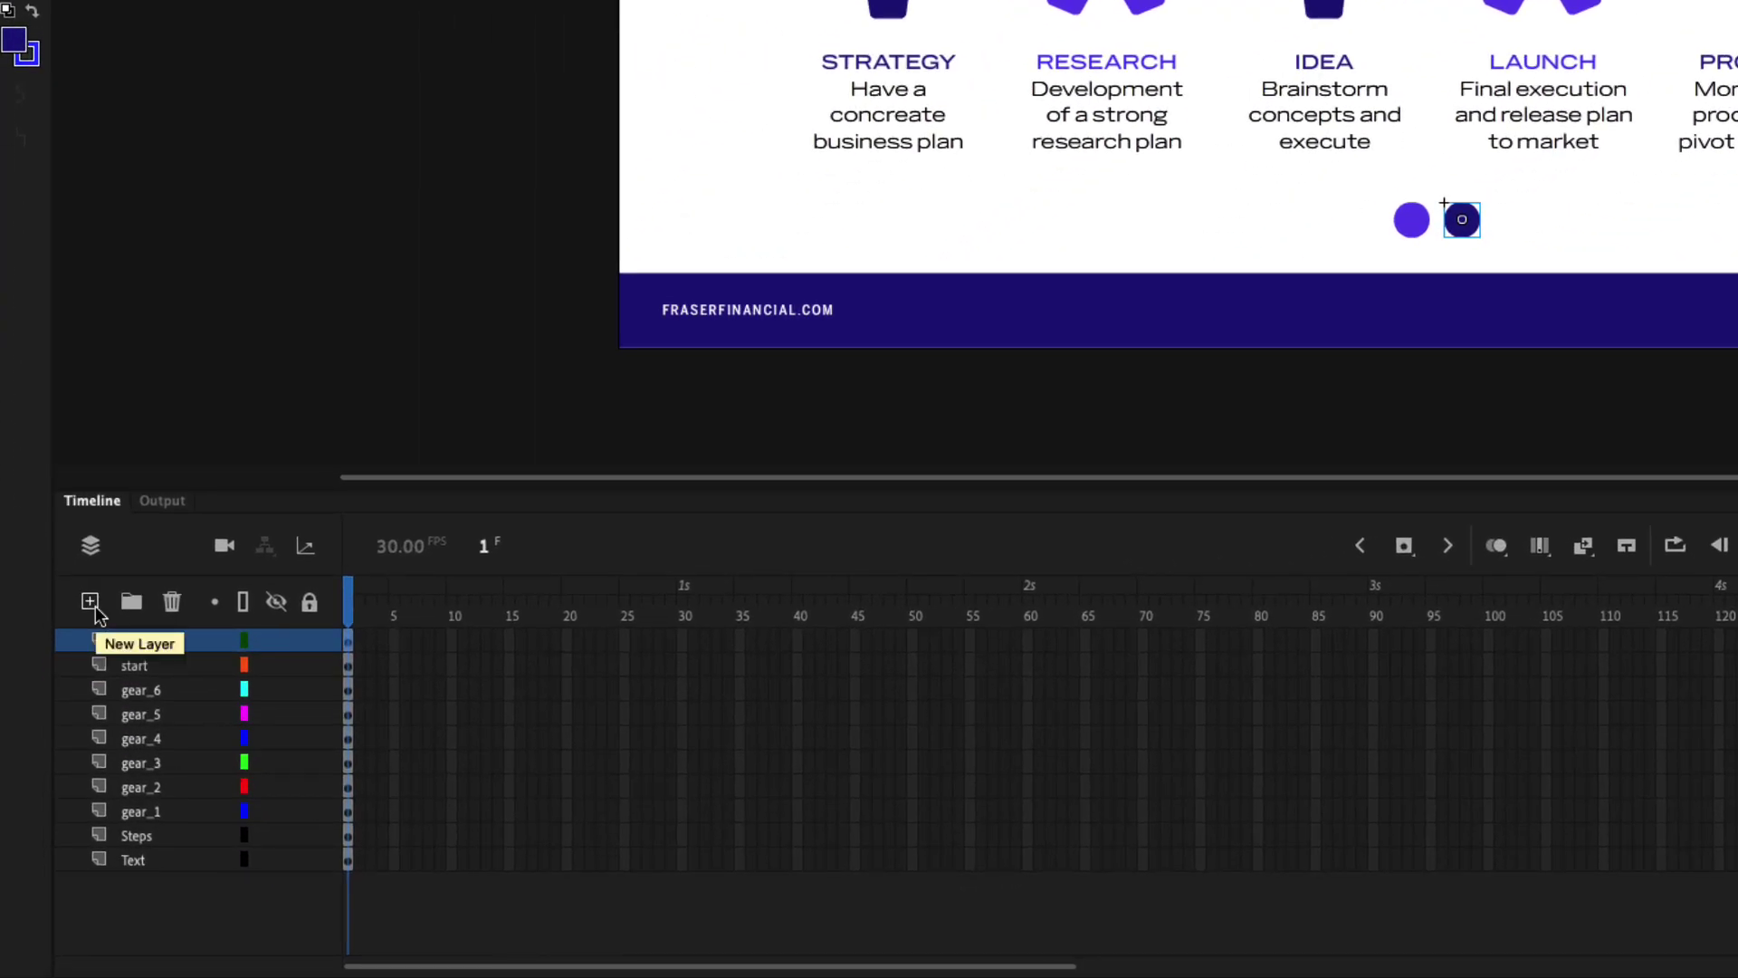
# Step: Add a new layer above all the others in Scene 1 and name it Actions
pyautogui.click(89, 602)
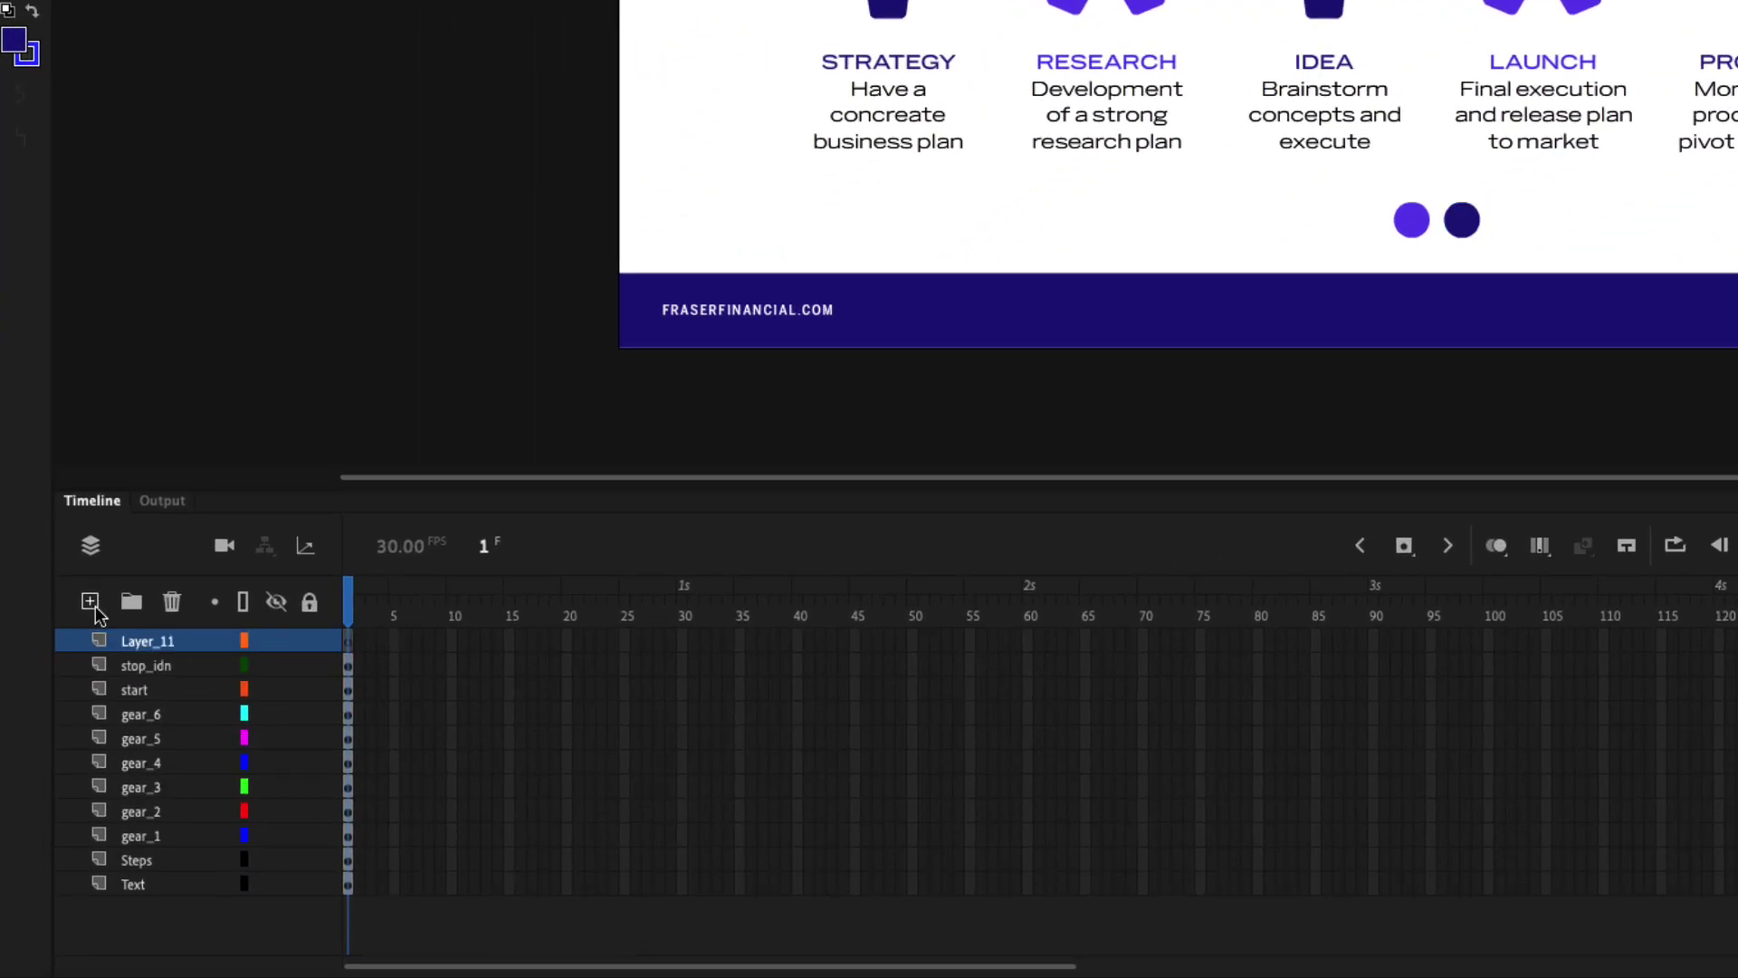
pyautogui.doubleClick(139, 641)
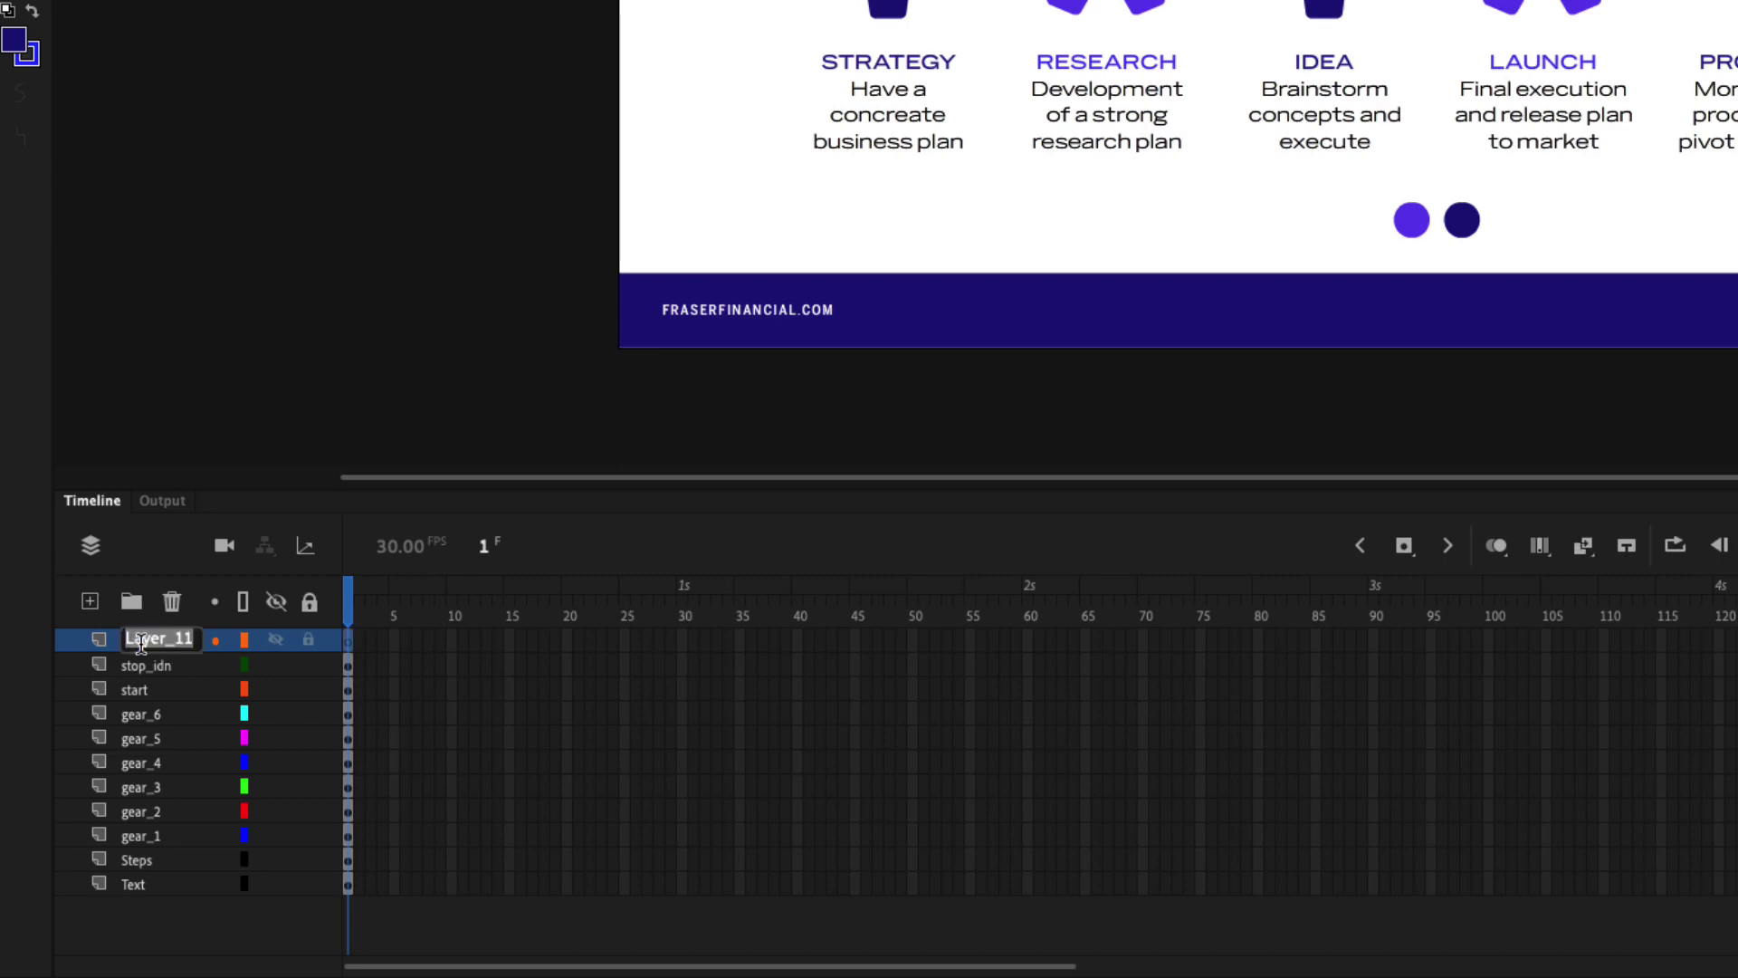
pyautogui.write('Actions')
pyautogui.press('Return')
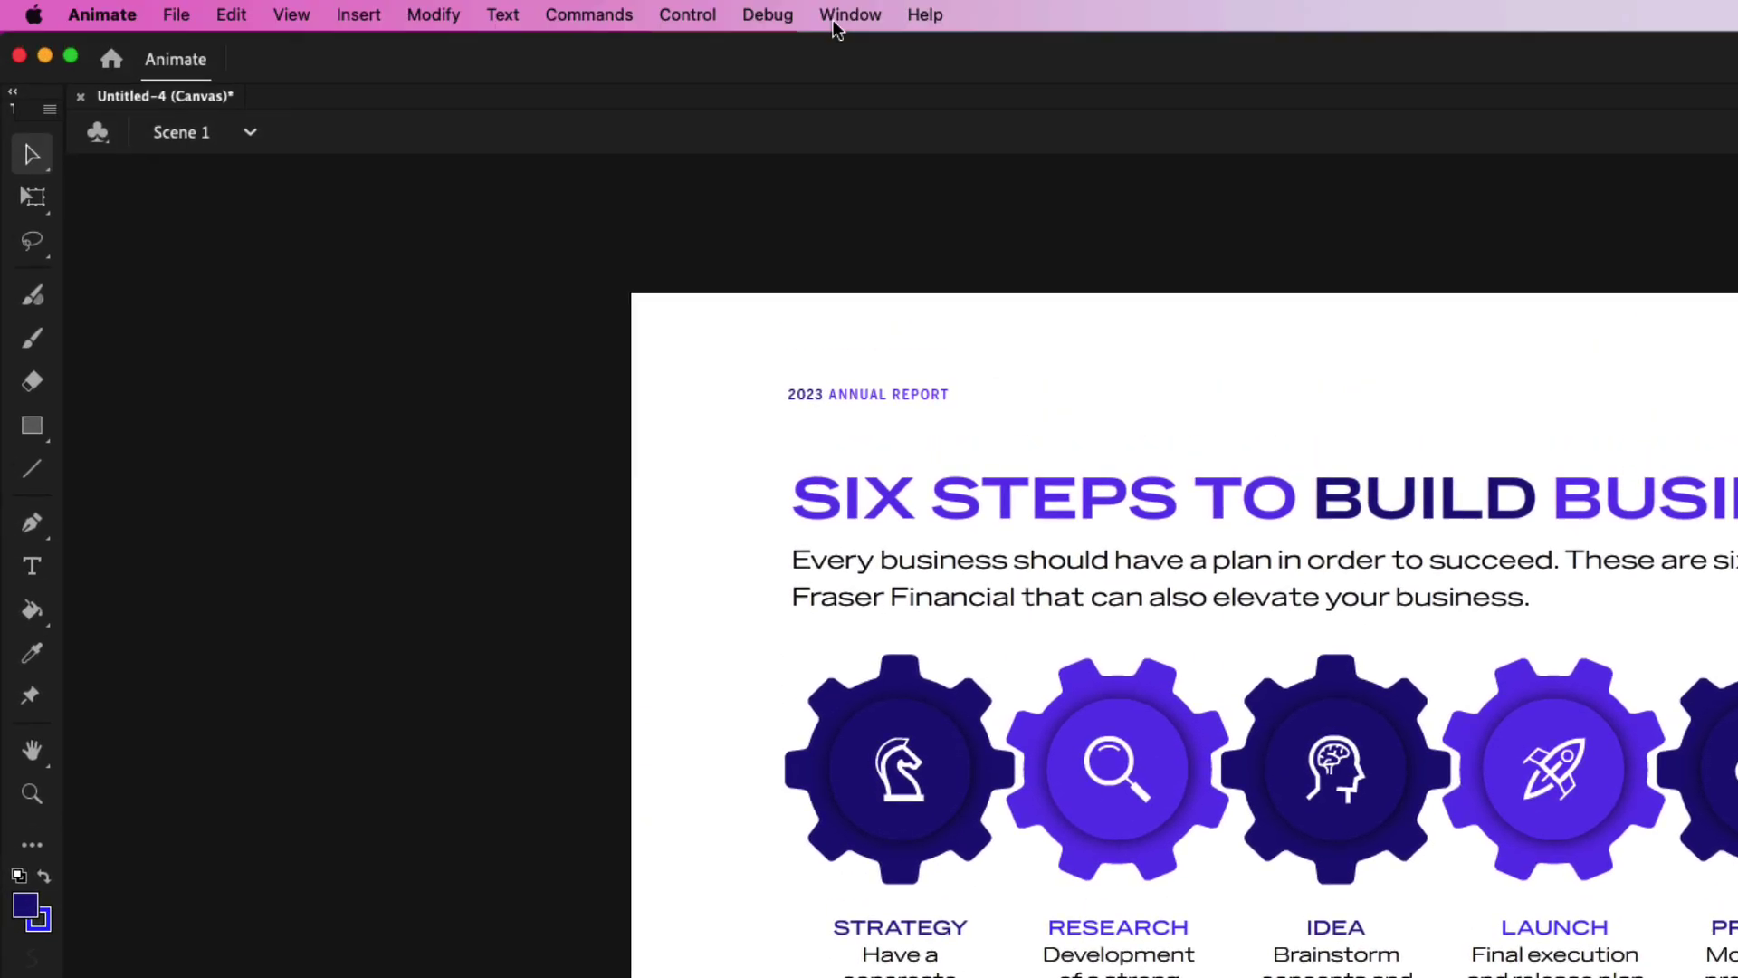
# Step: Open the Actions script editor for frame 1 of the Actions layer and reposition its window over the stage
pyautogui.click(849, 15)
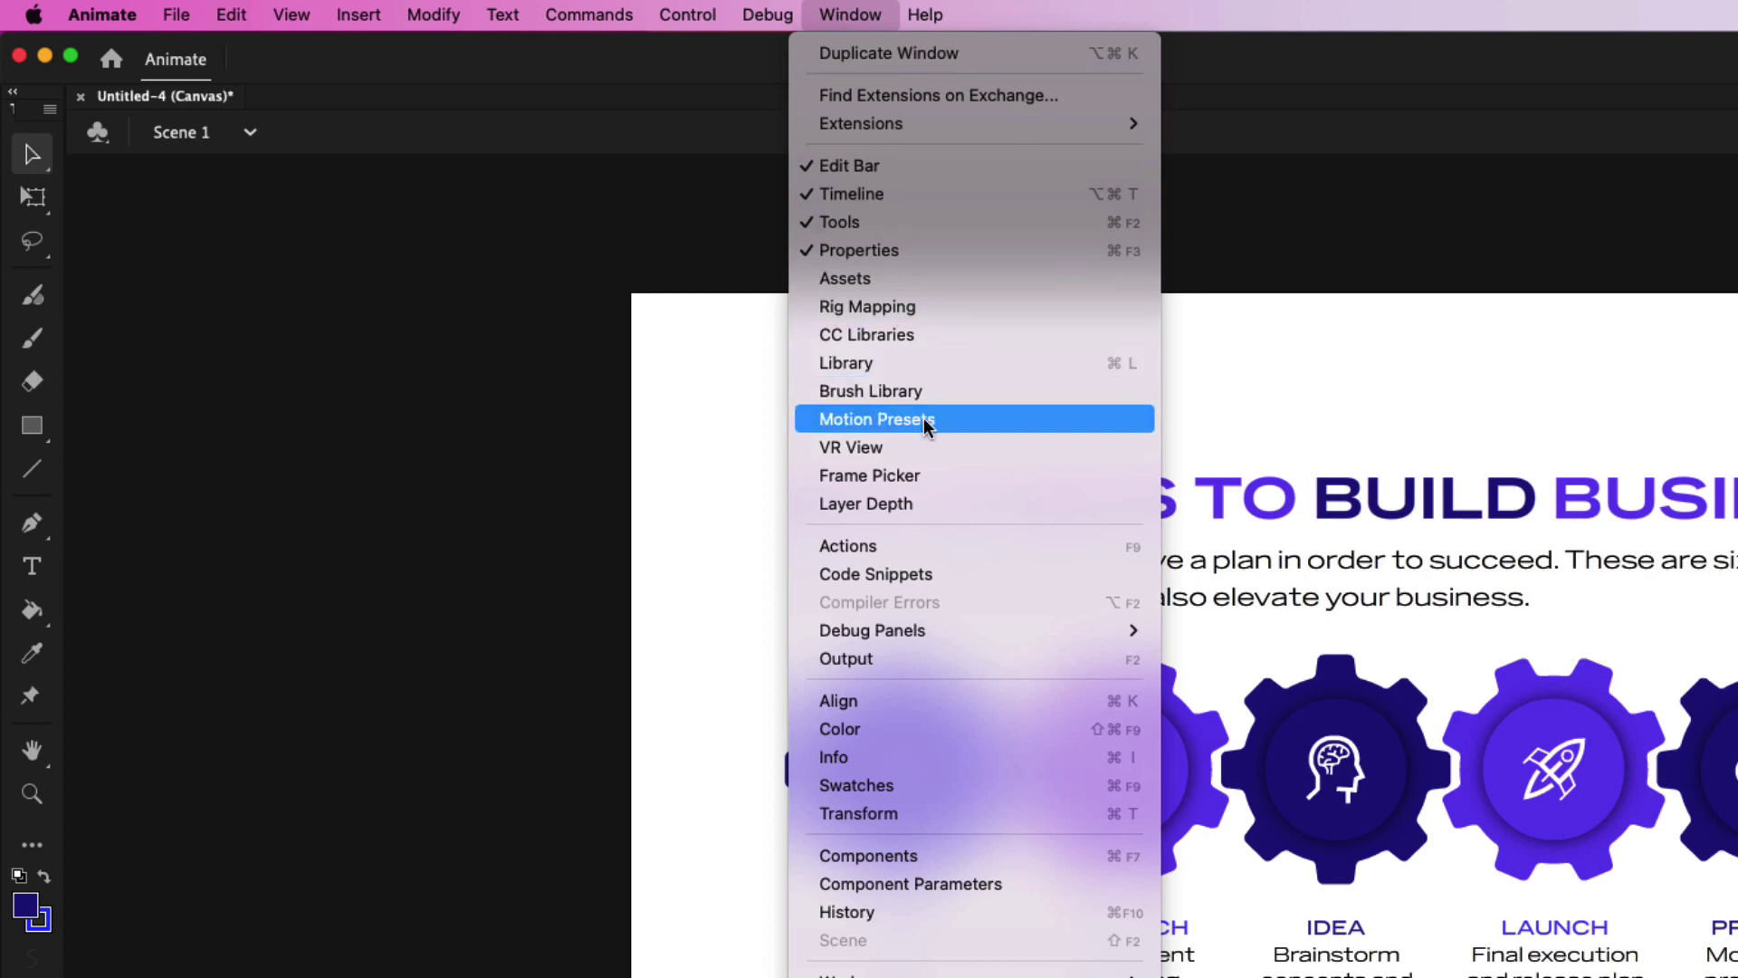
pyautogui.click(921, 546)
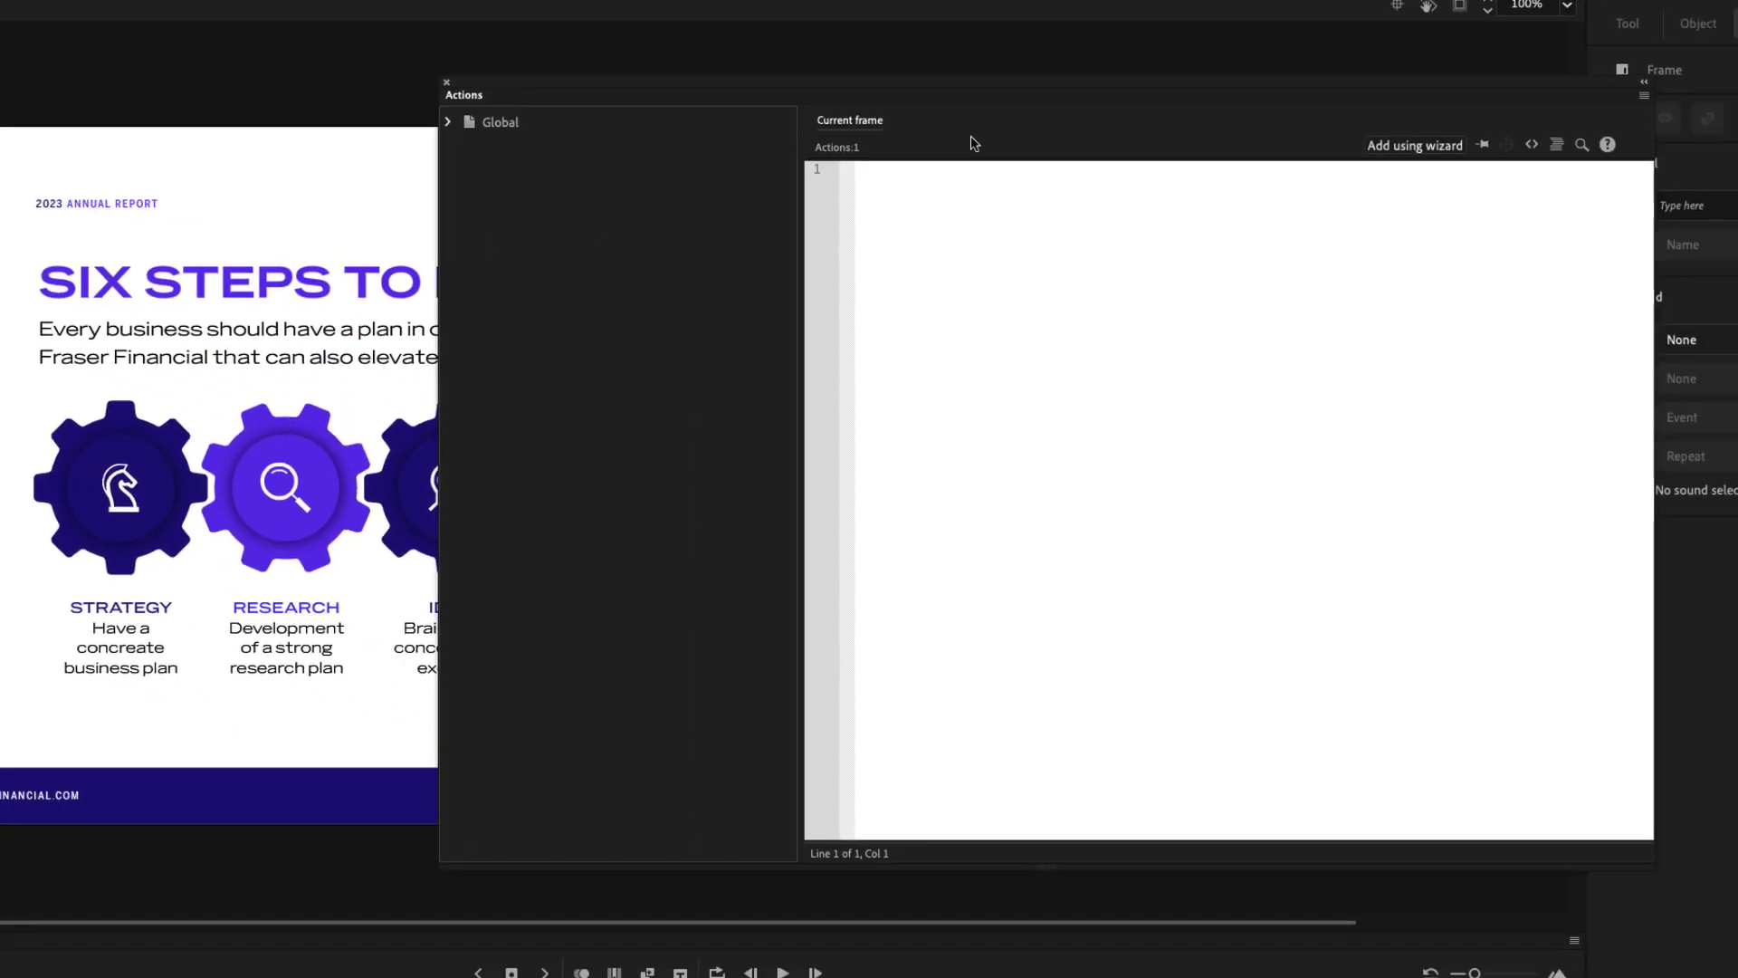
pyautogui.moveTo(796, 87); pyautogui.dragTo(788, 89)
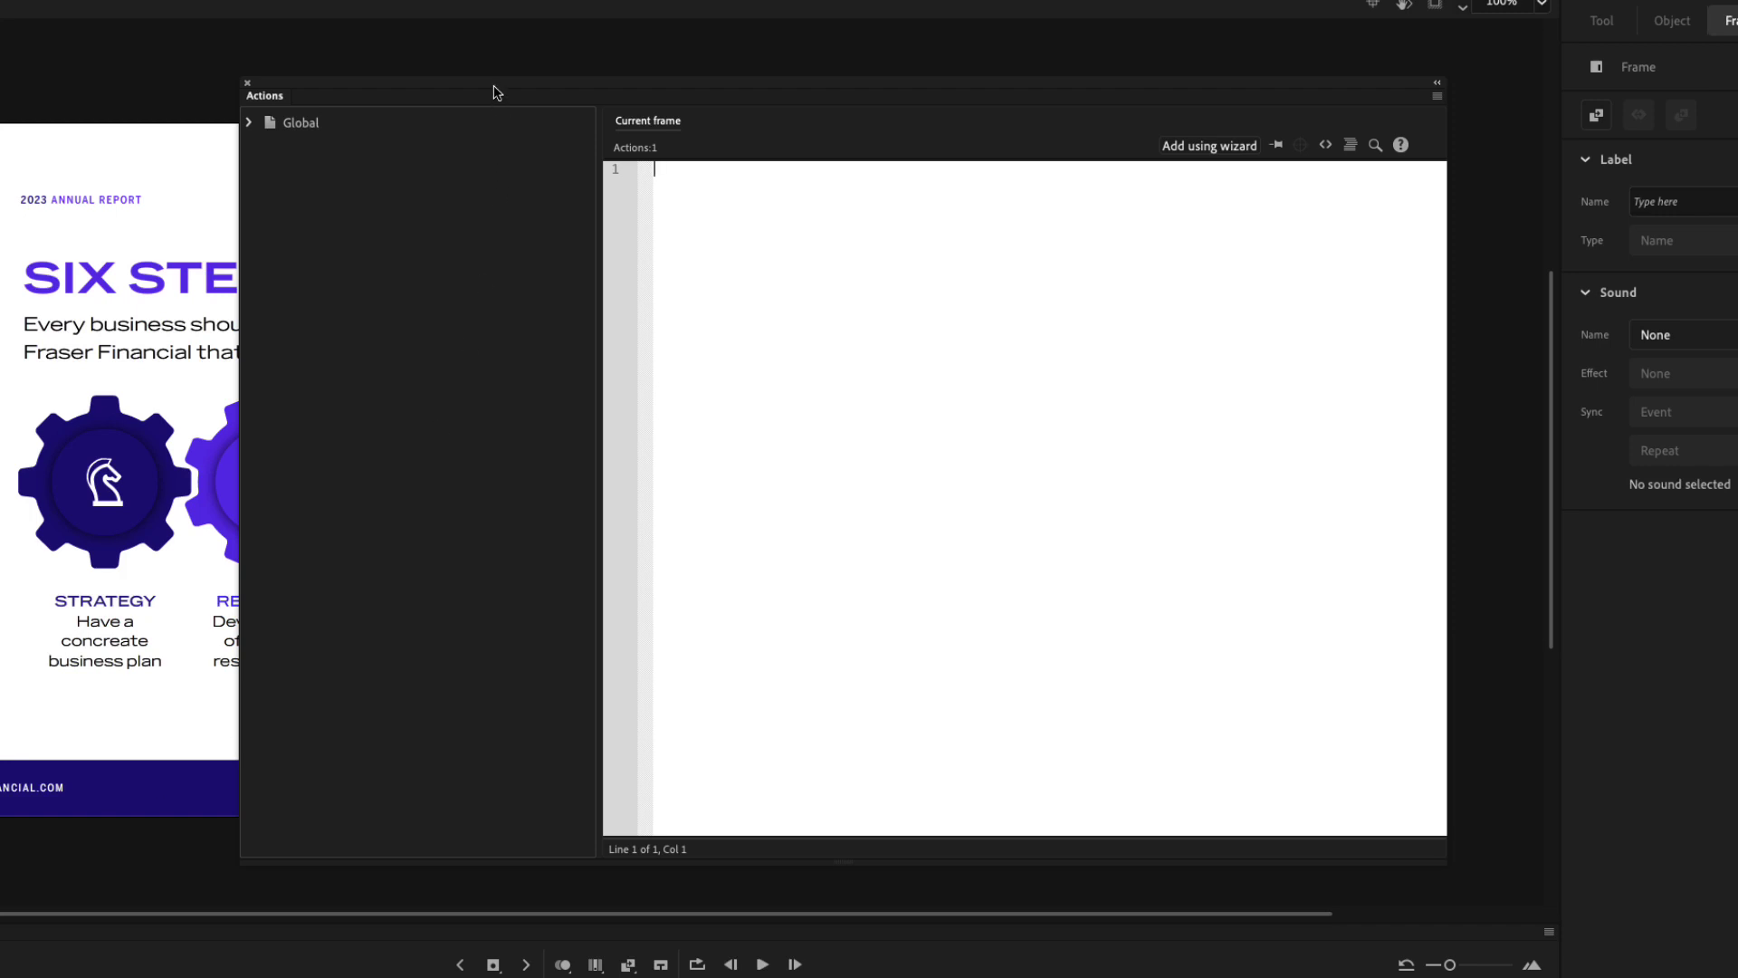
pyautogui.moveTo(492, 88); pyautogui.dragTo(411, 109)
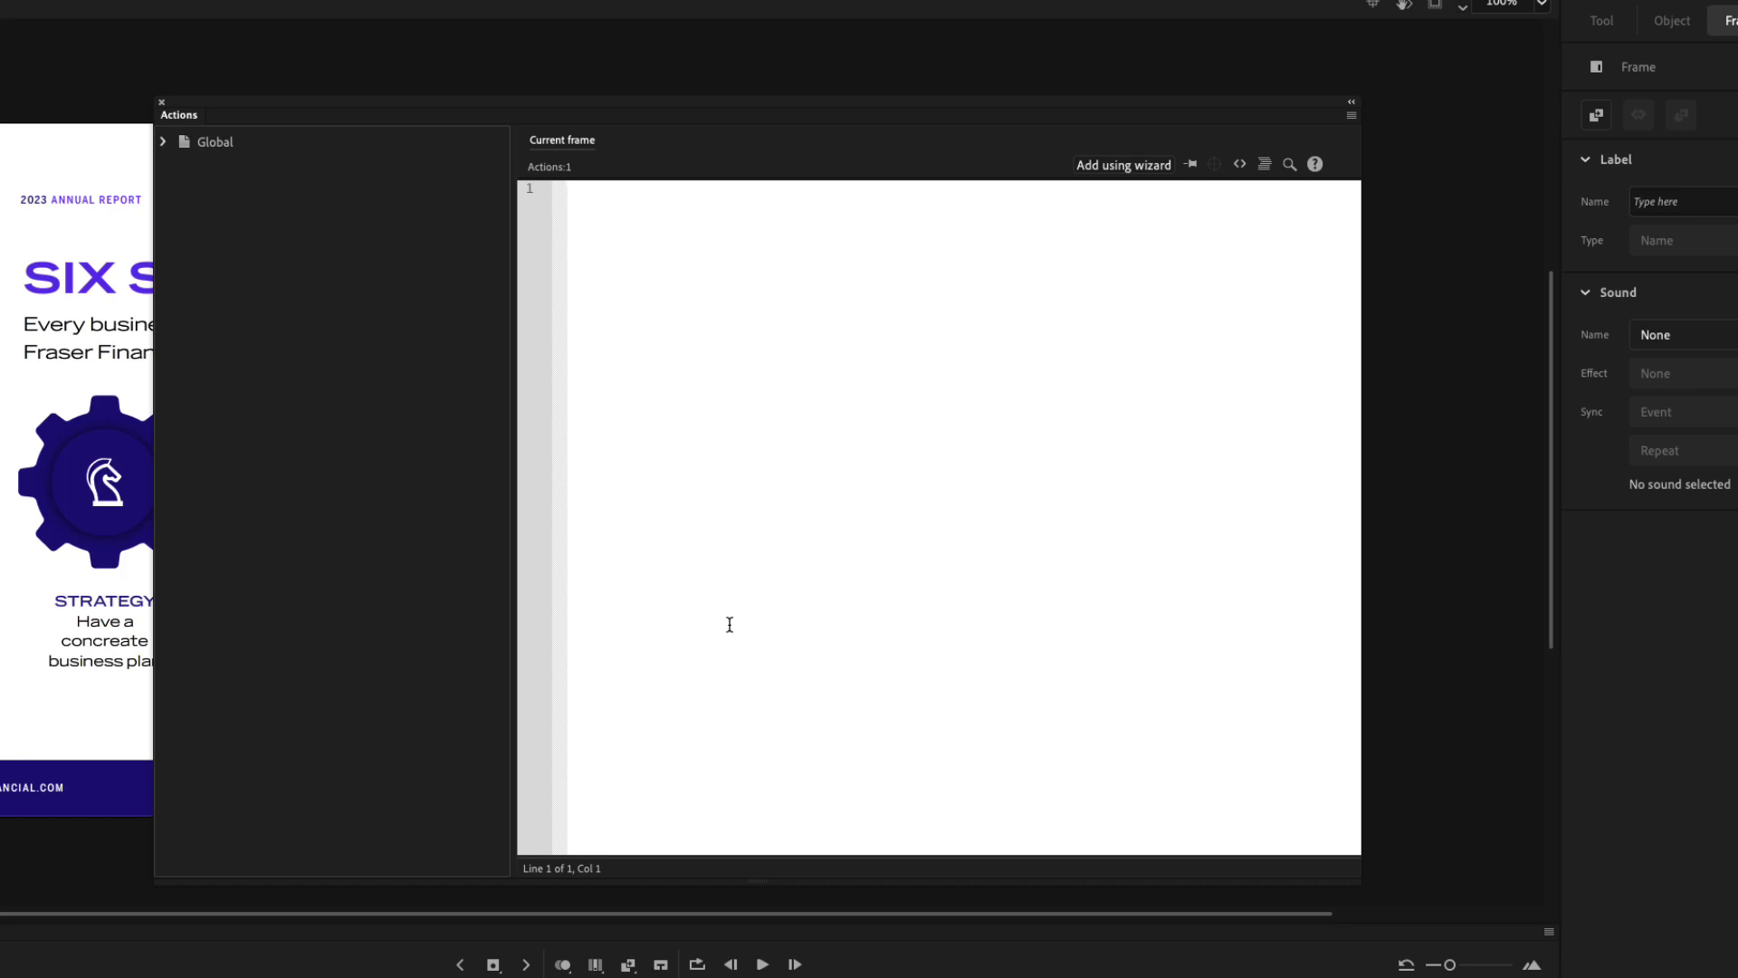
# Step: Use the actions wizard to add a Start Animation action triggered On Mouse Click of start_btn
pyautogui.click(1123, 165)
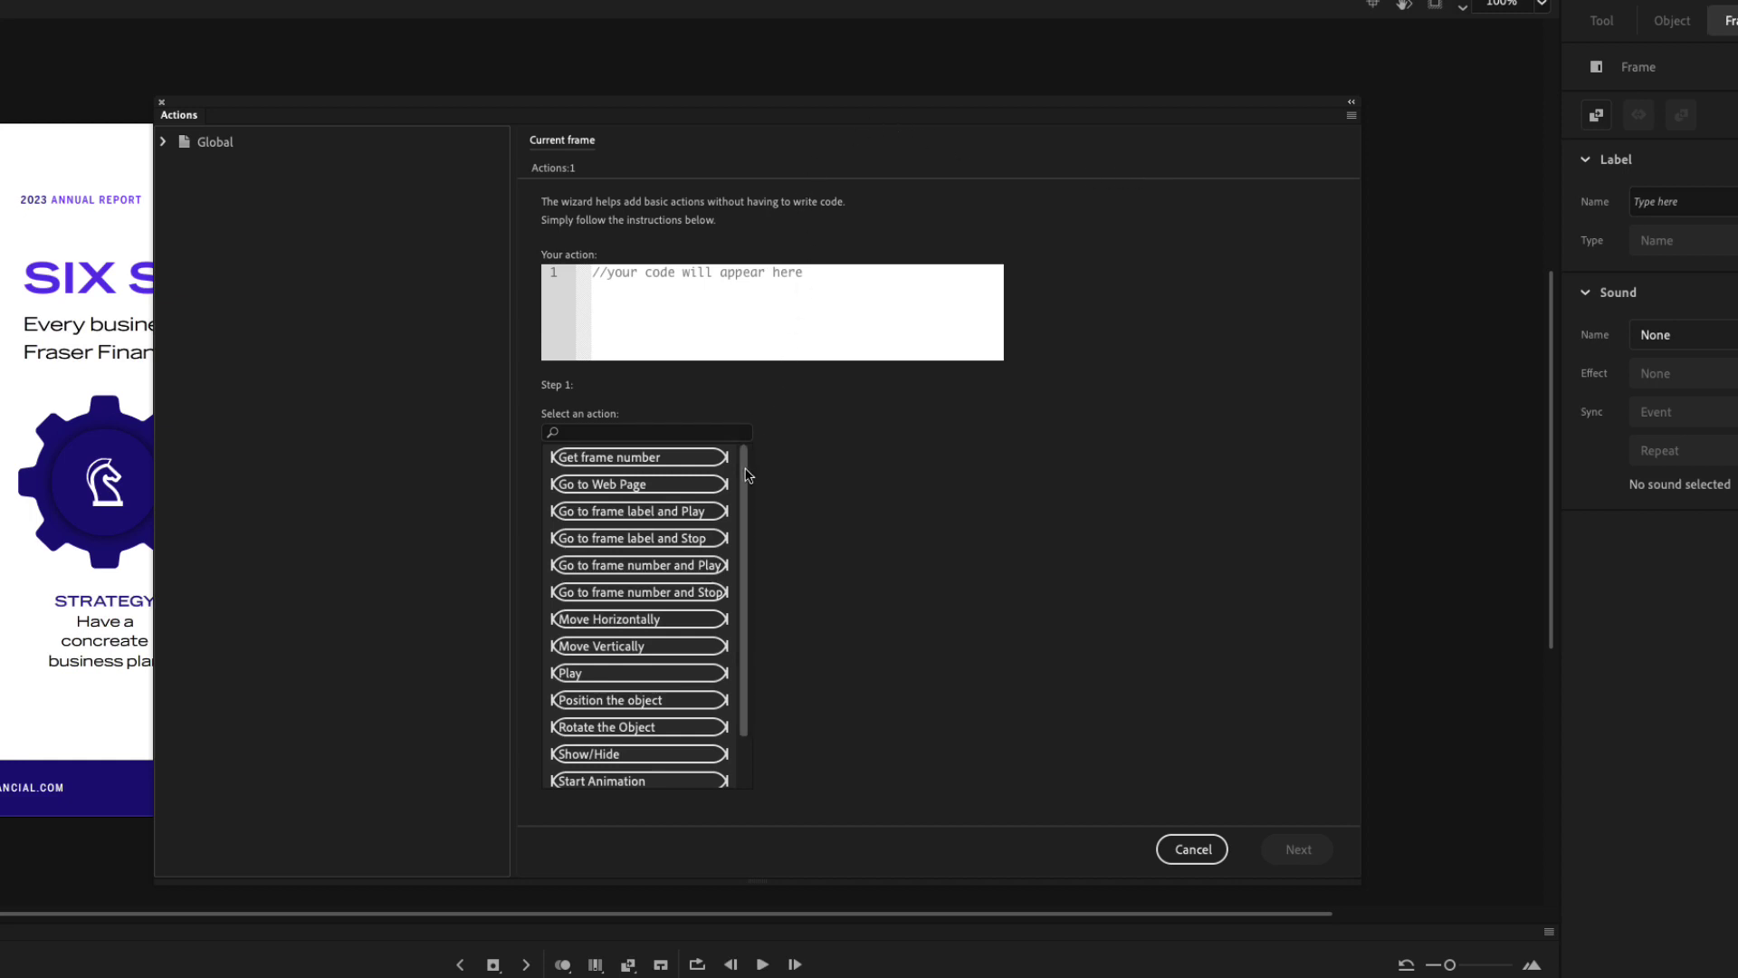
pyautogui.moveTo(747, 473); pyautogui.dragTo(748, 526)
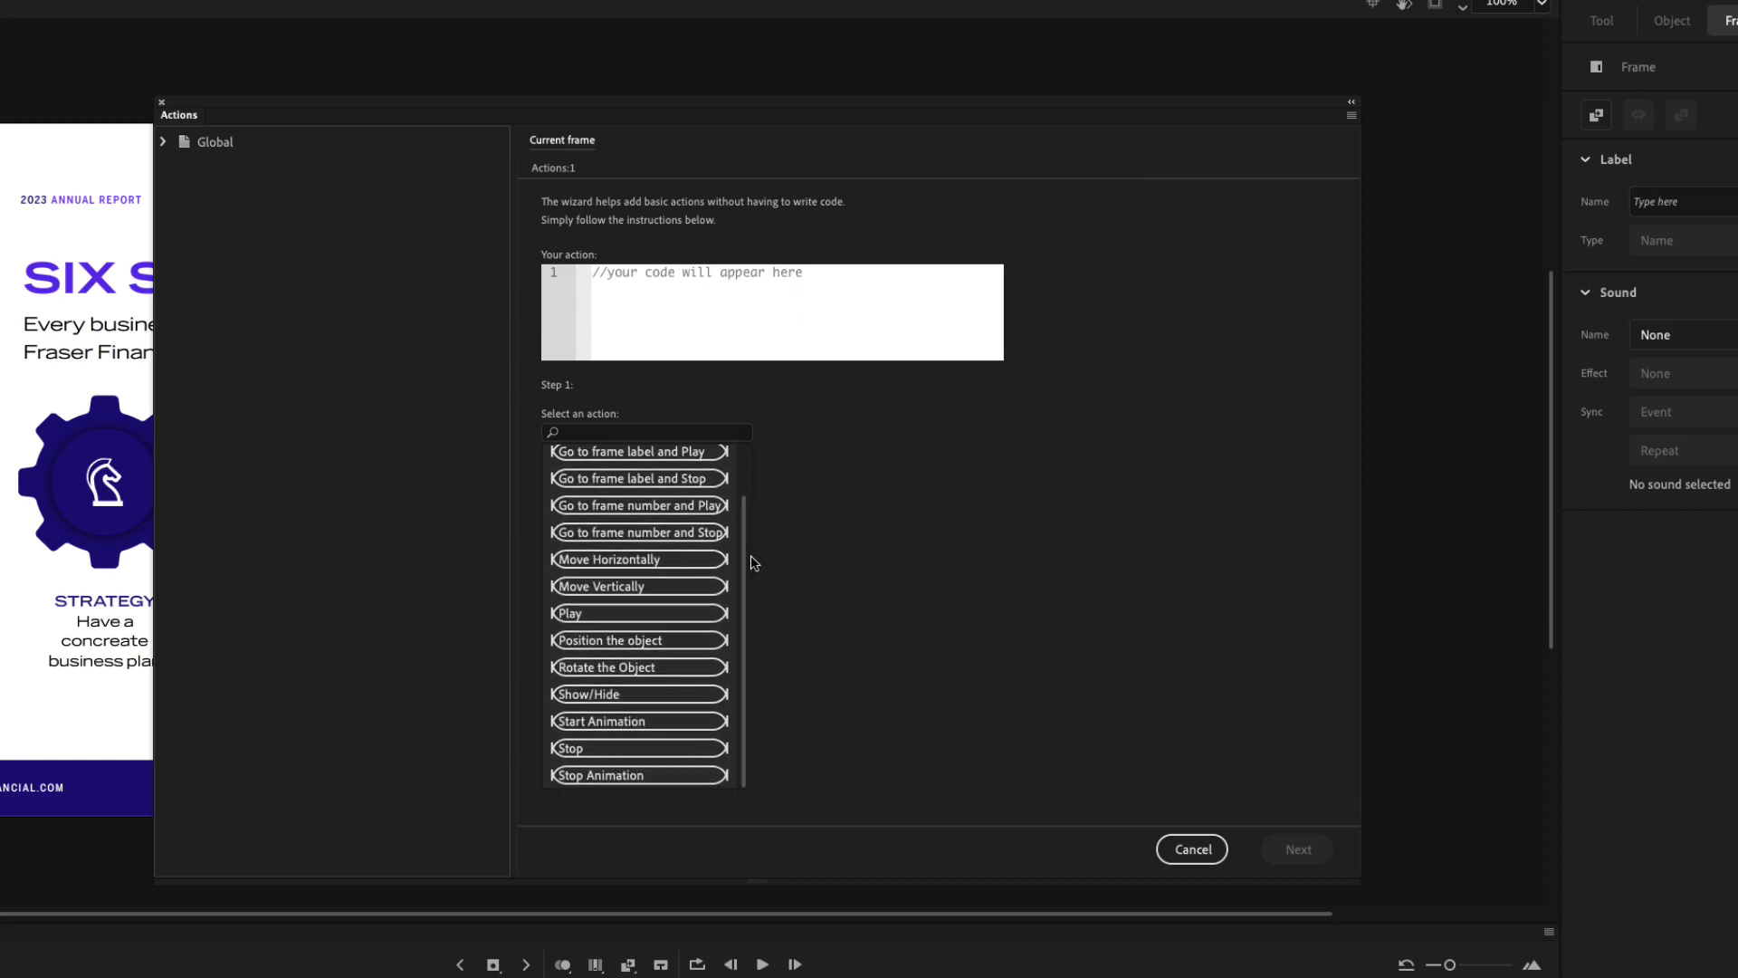
pyautogui.click(668, 724)
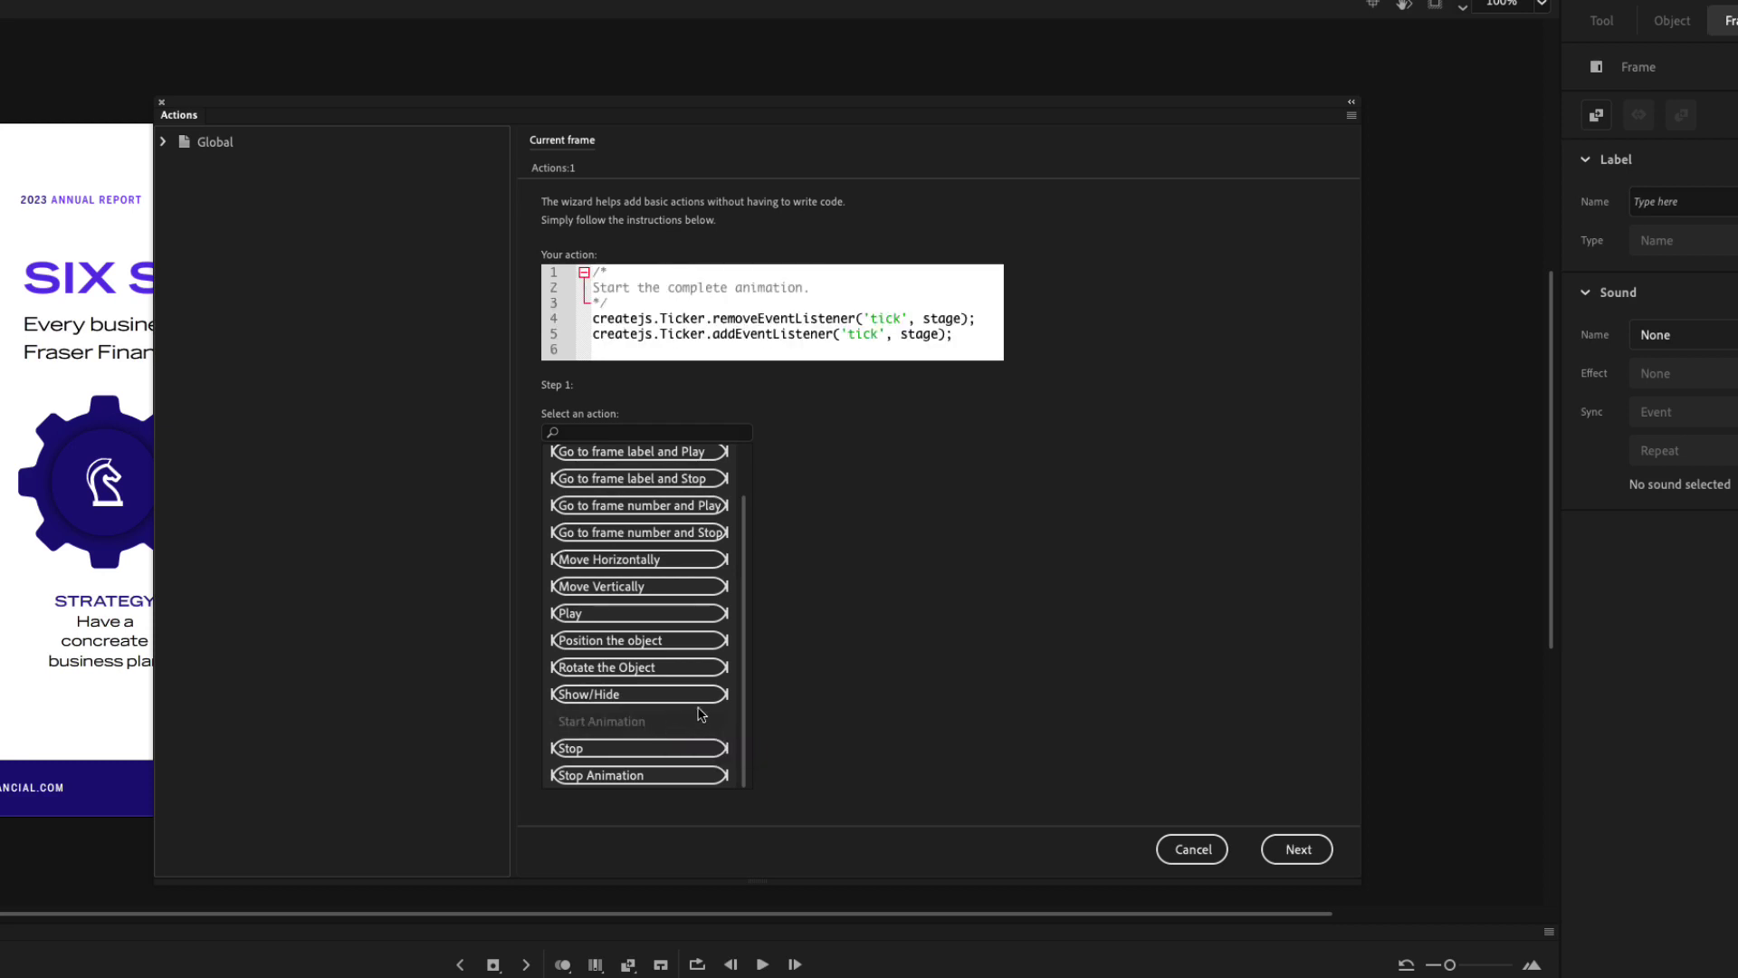
pyautogui.click(1298, 851)
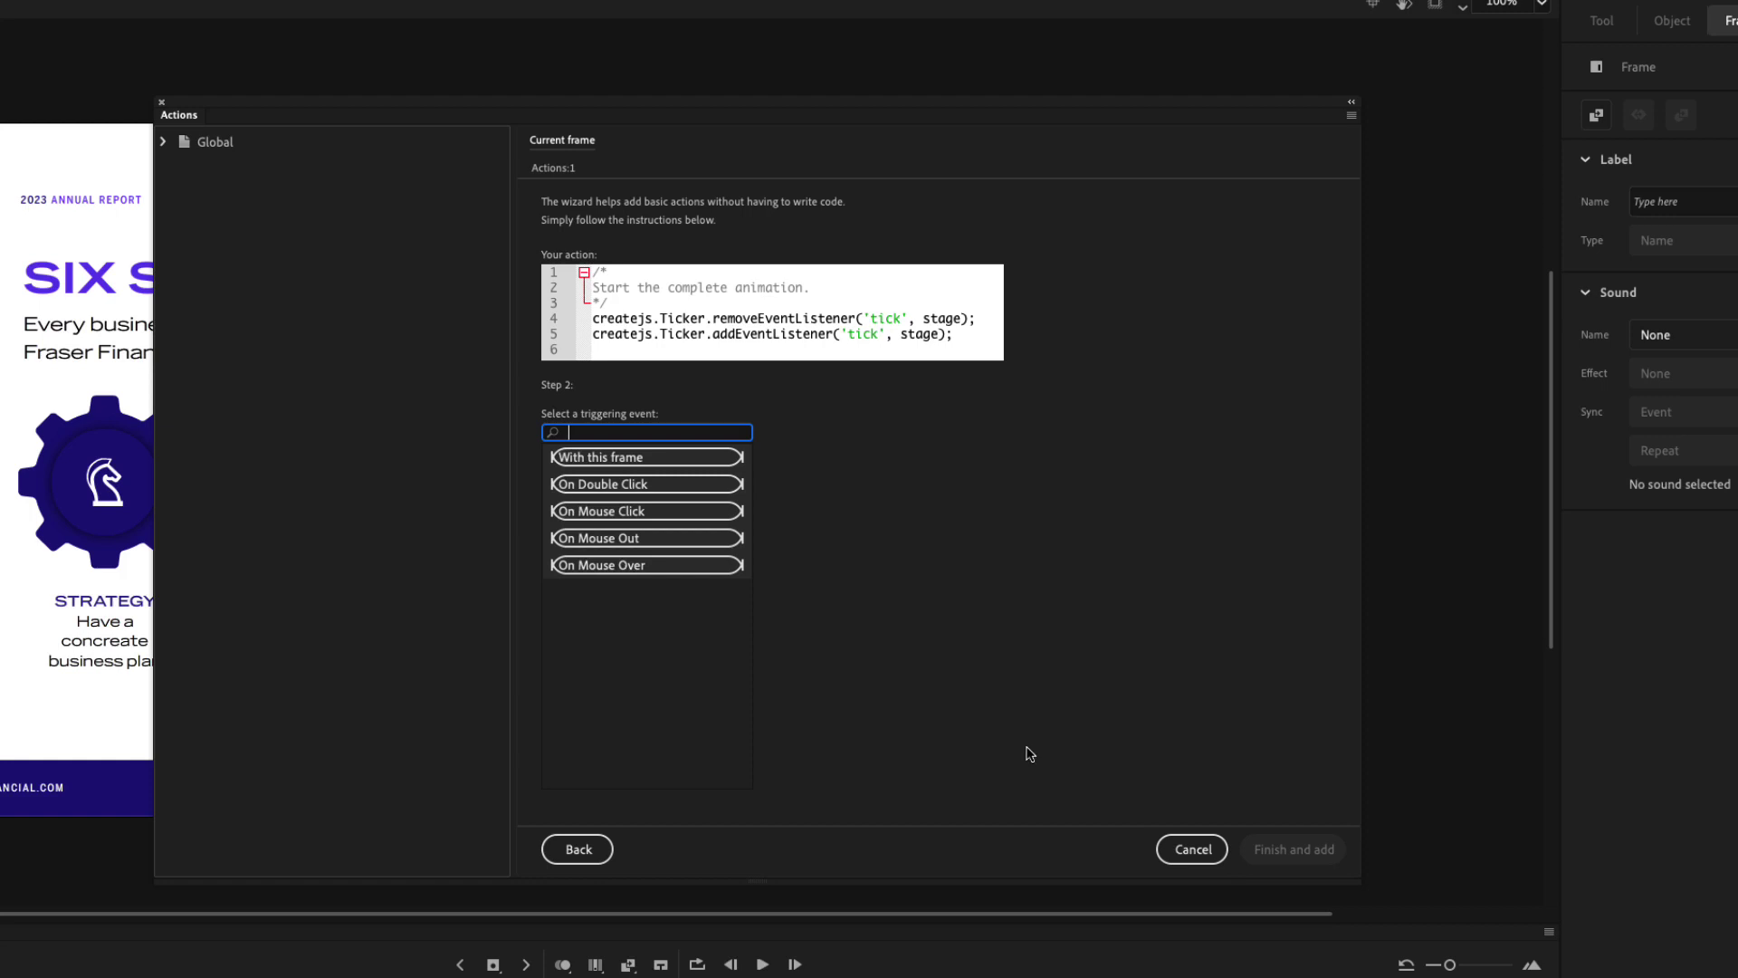
pyautogui.click(645, 512)
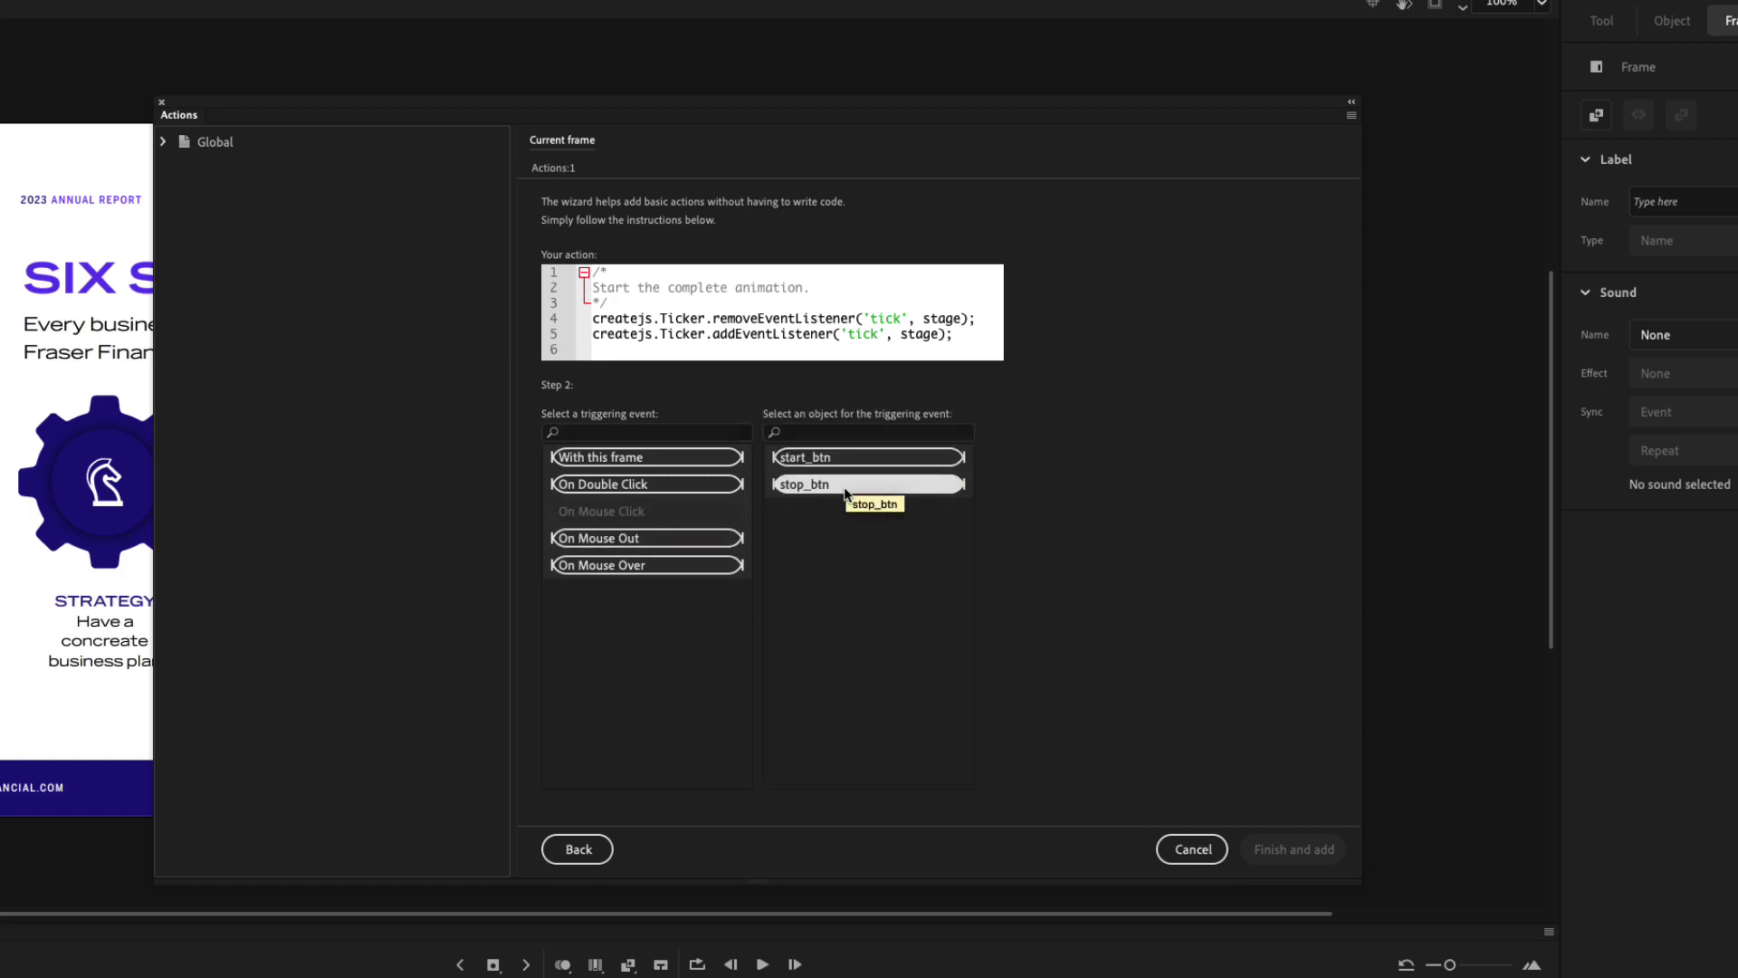
pyautogui.click(828, 459)
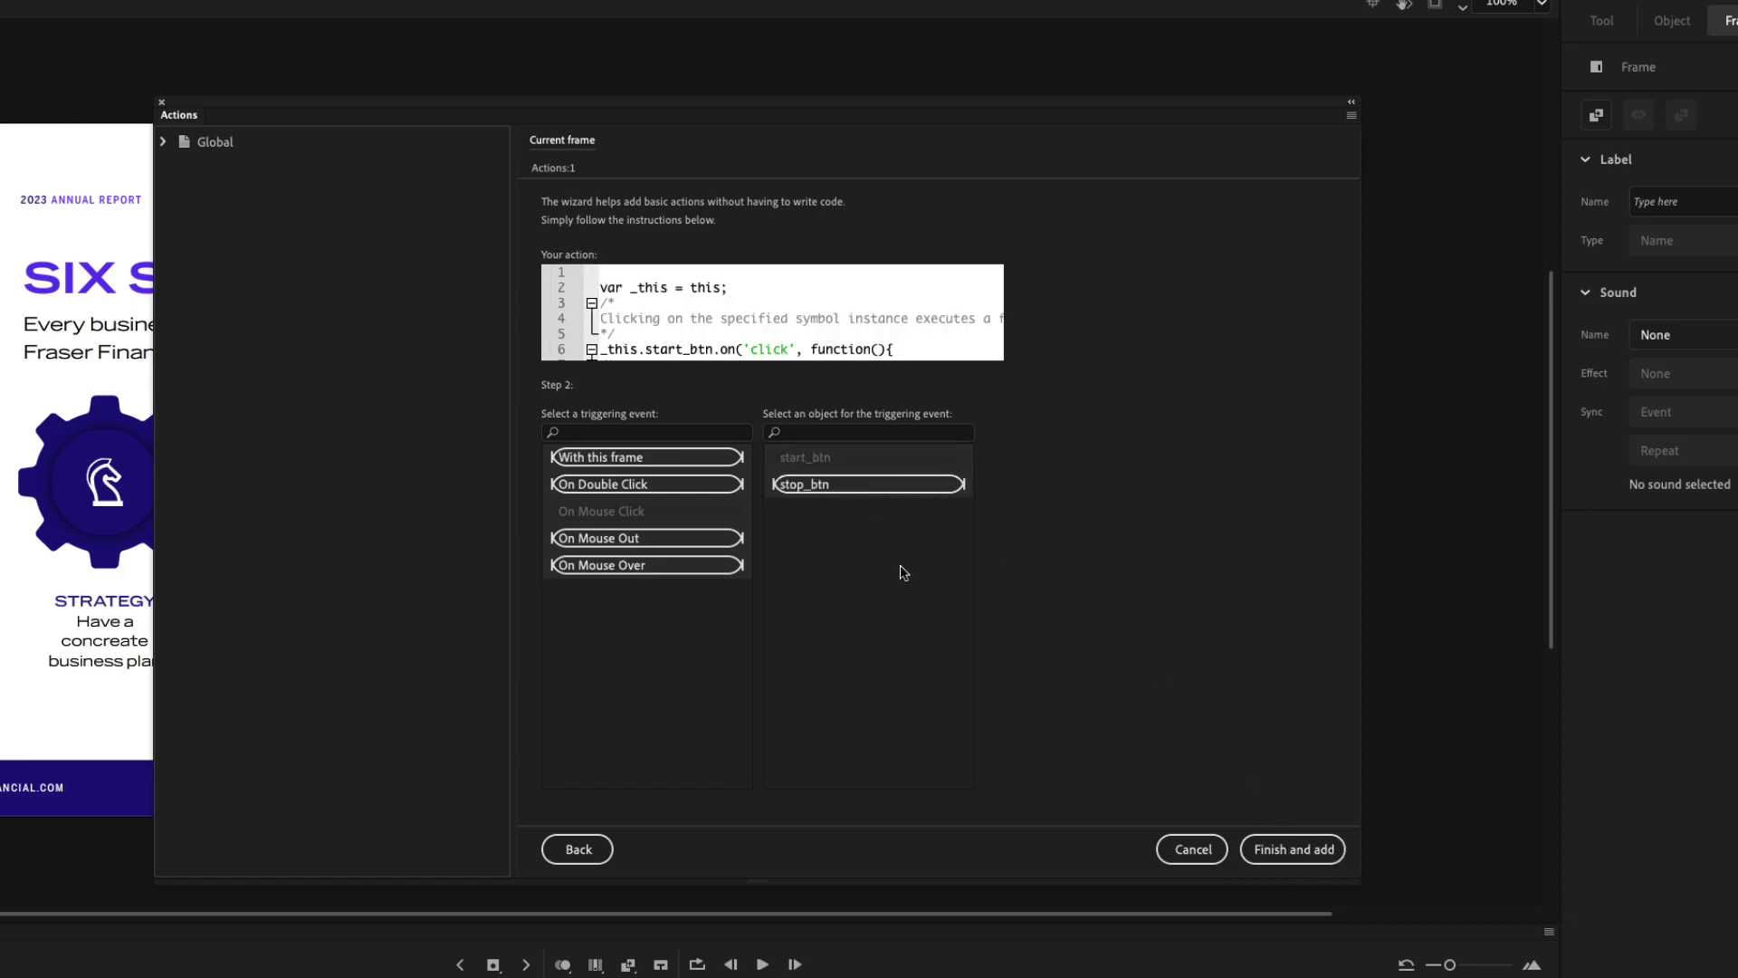
pyautogui.click(1298, 853)
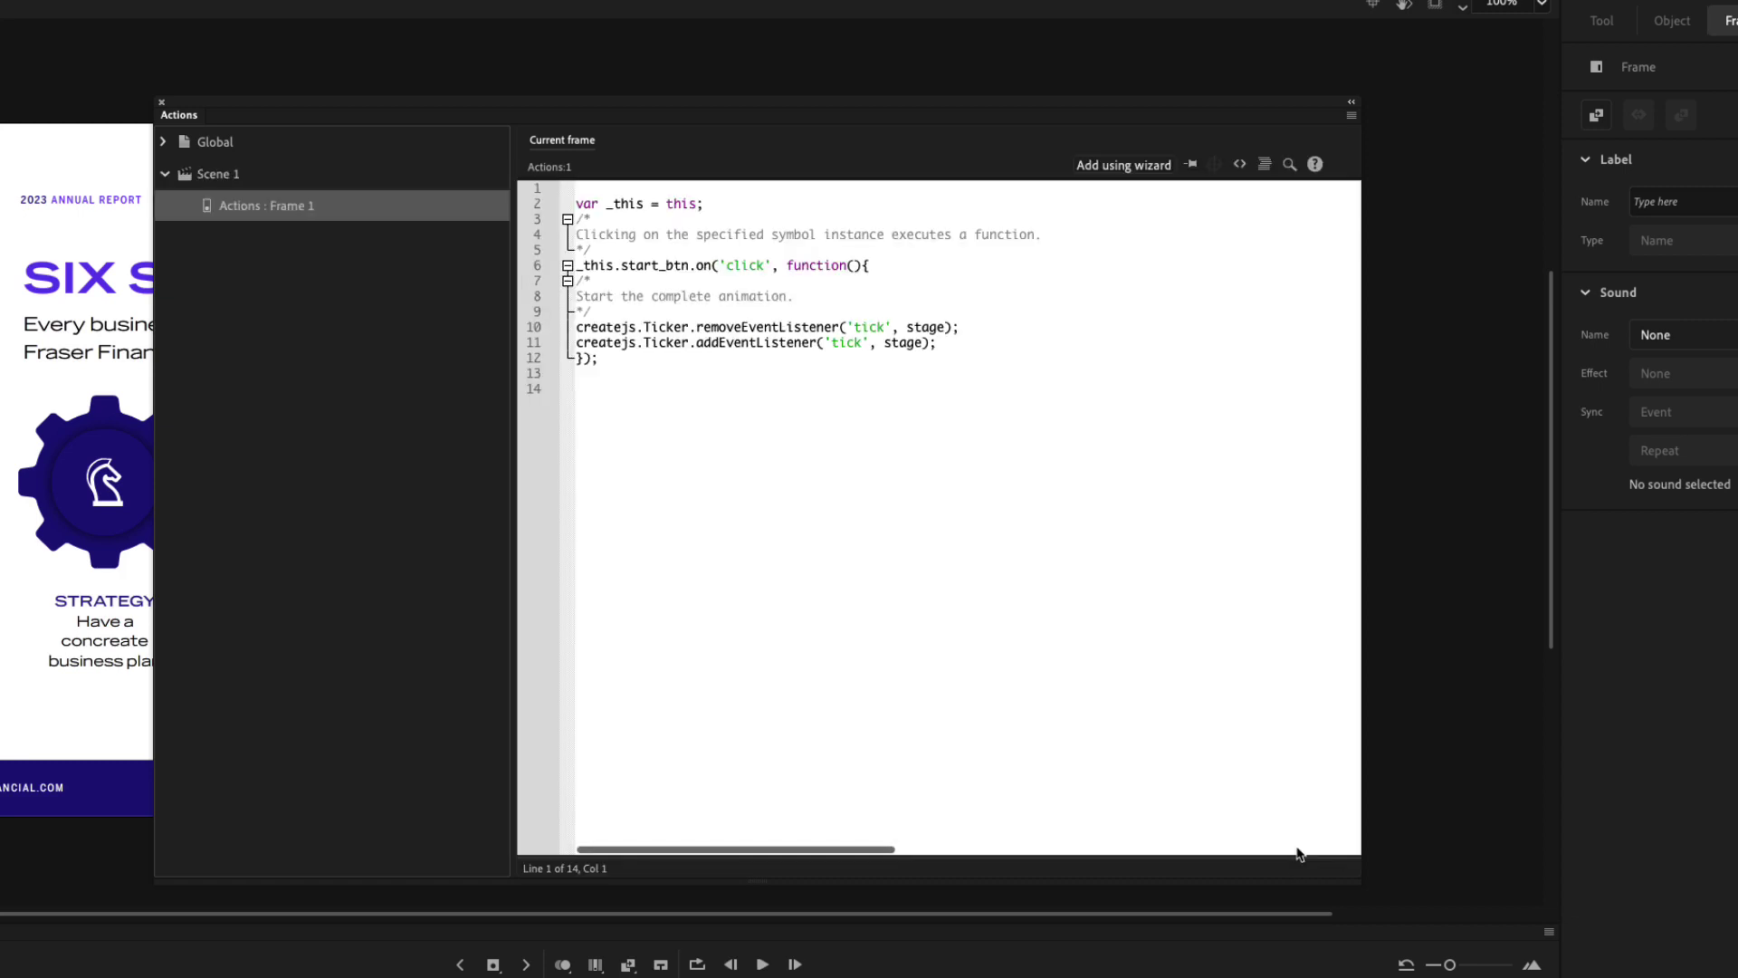
# Step: Use the actions wizard to add a Stop Animation action triggered On Mouse Click of stop_btn
pyautogui.click(1130, 169)
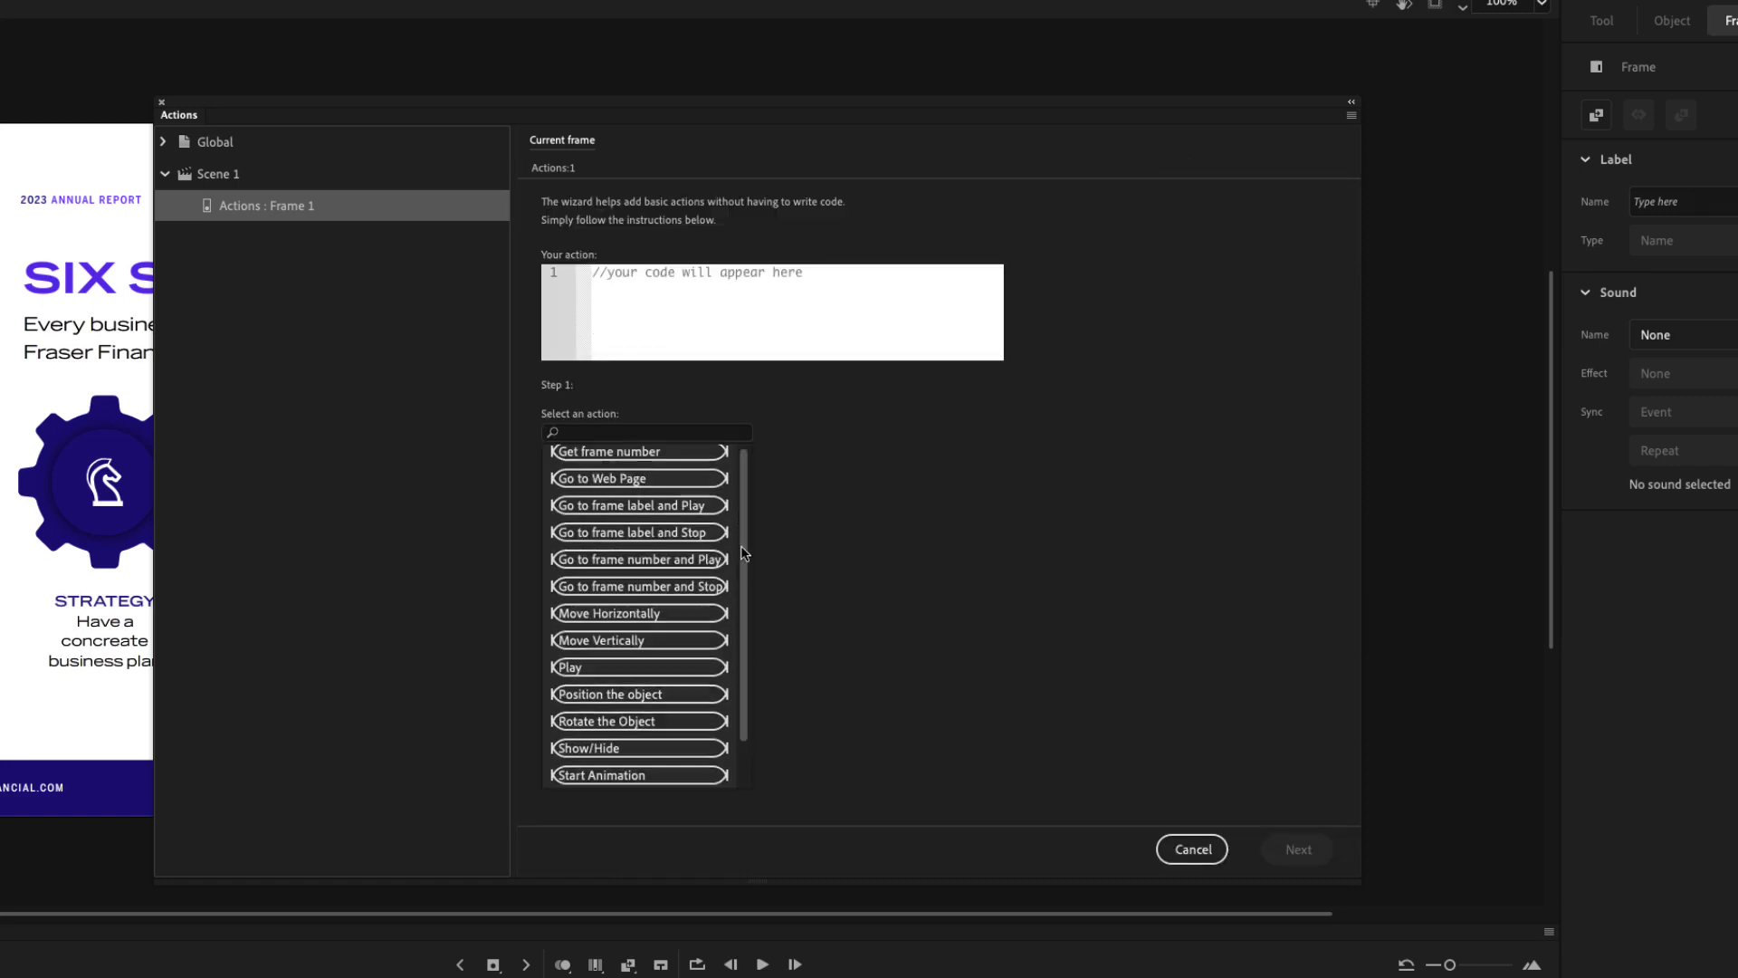
pyautogui.scroll(-1, 741, 556)
pyautogui.click(636, 777)
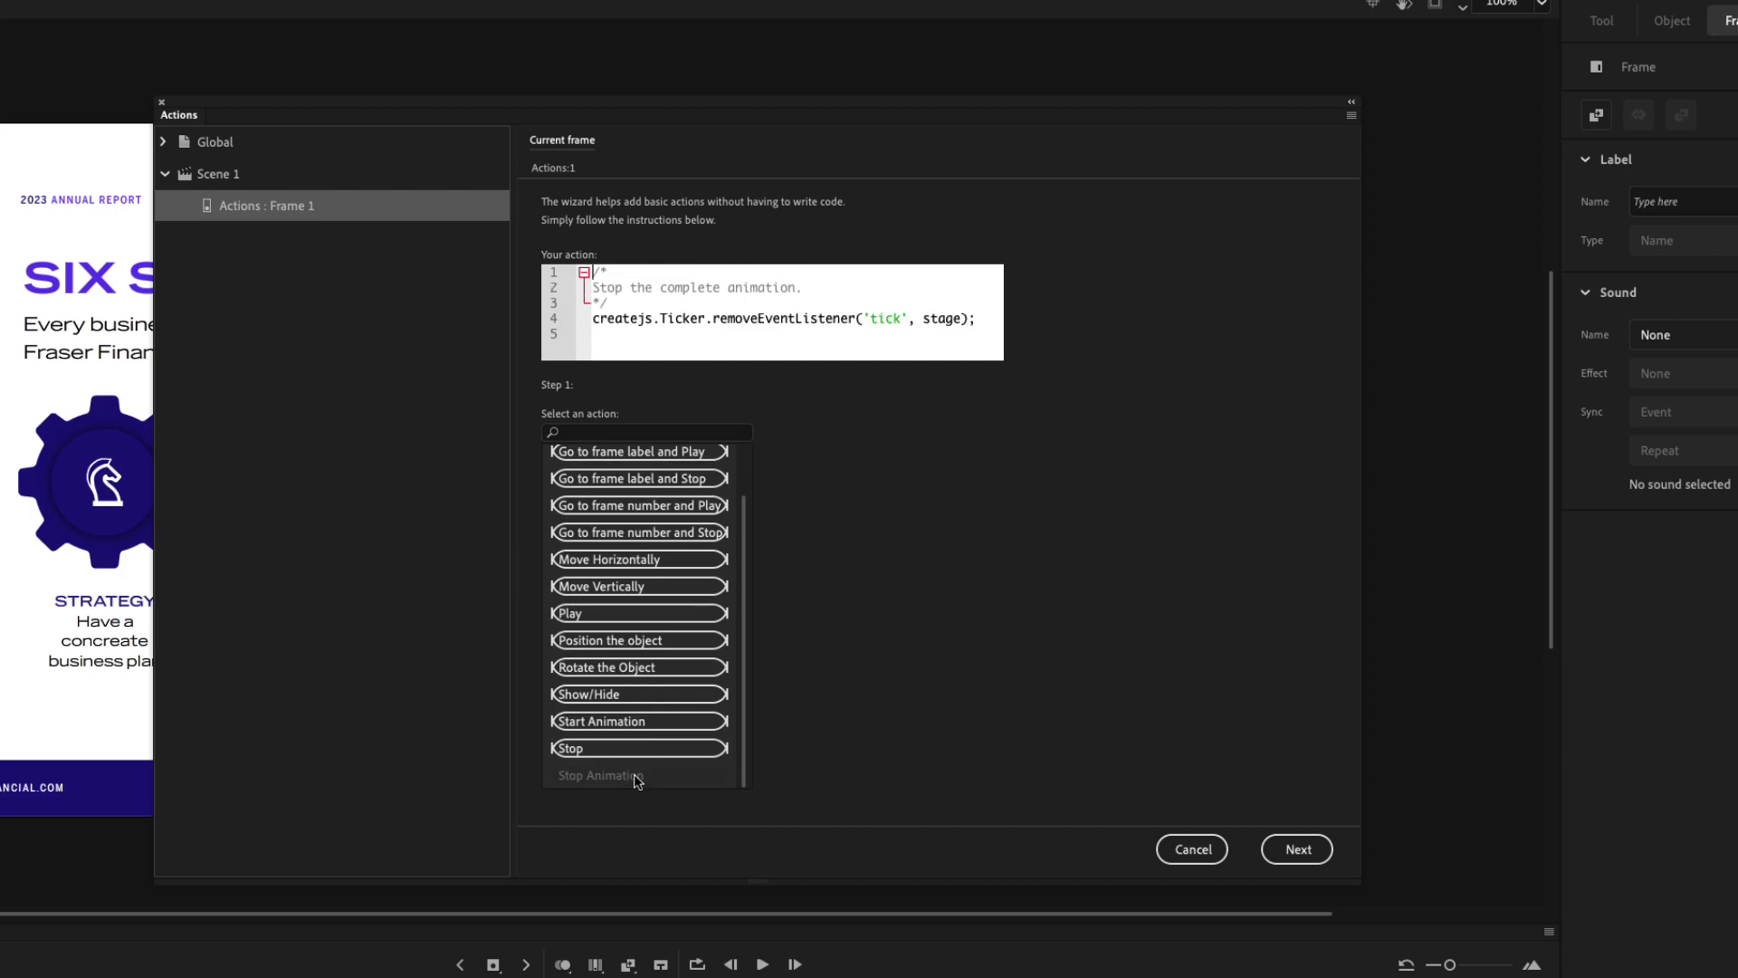
pyautogui.click(1298, 852)
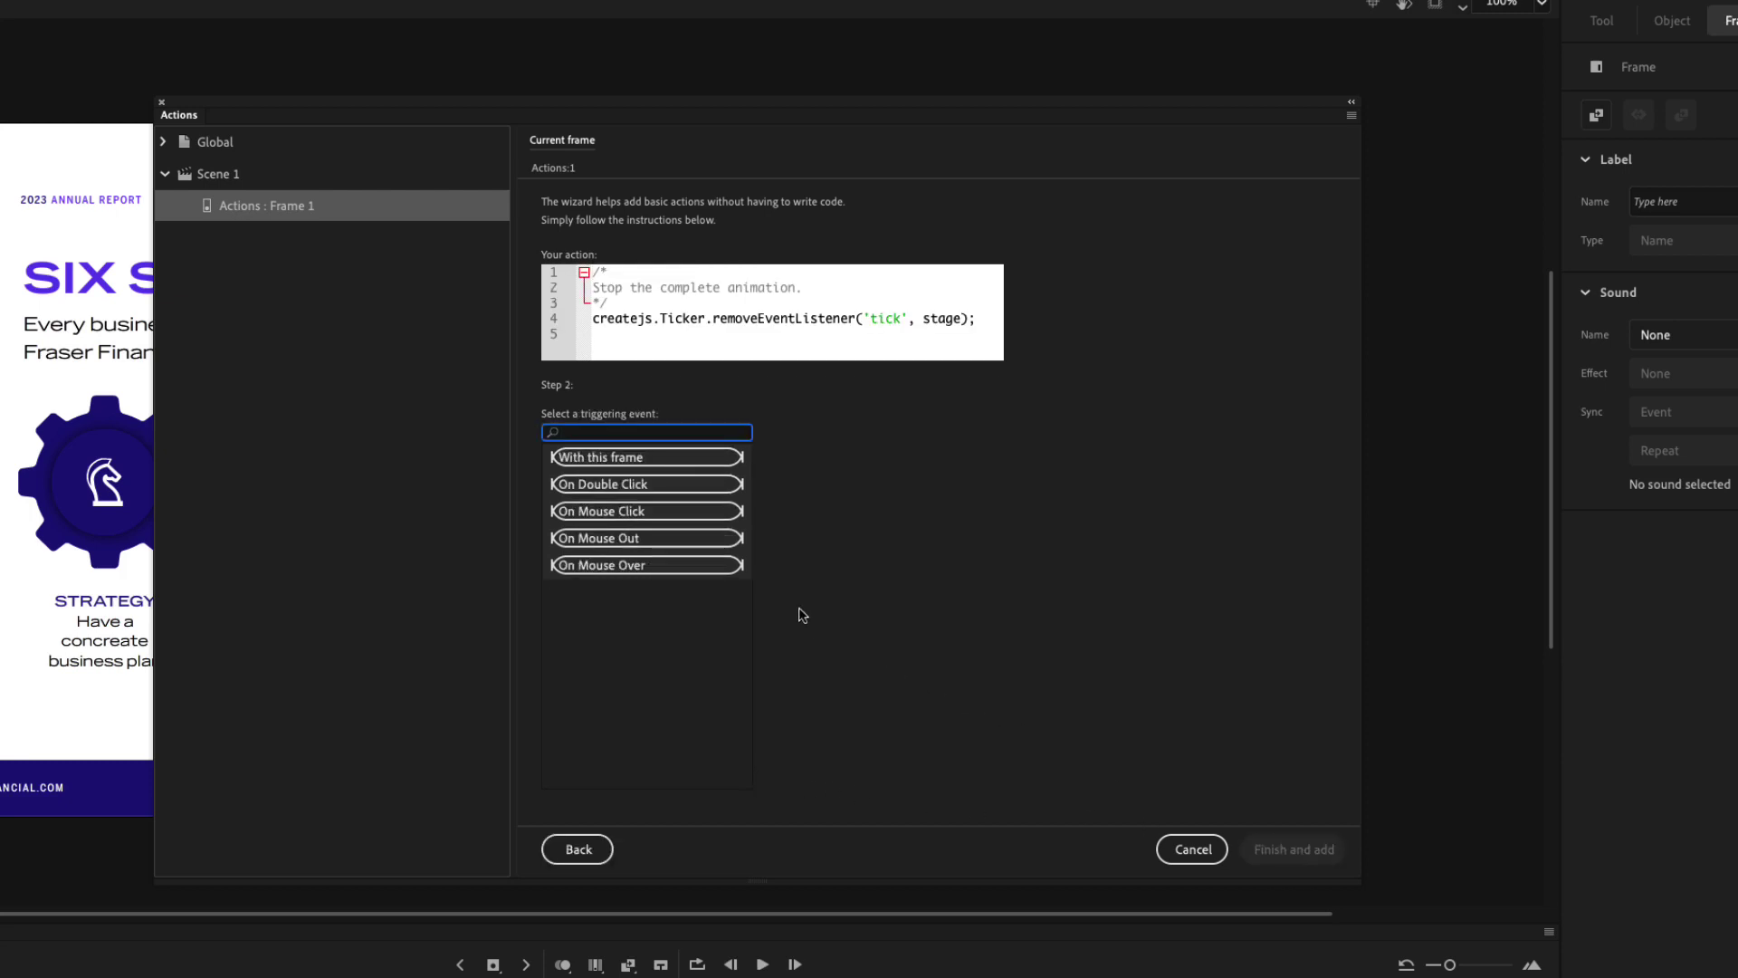
pyautogui.click(648, 512)
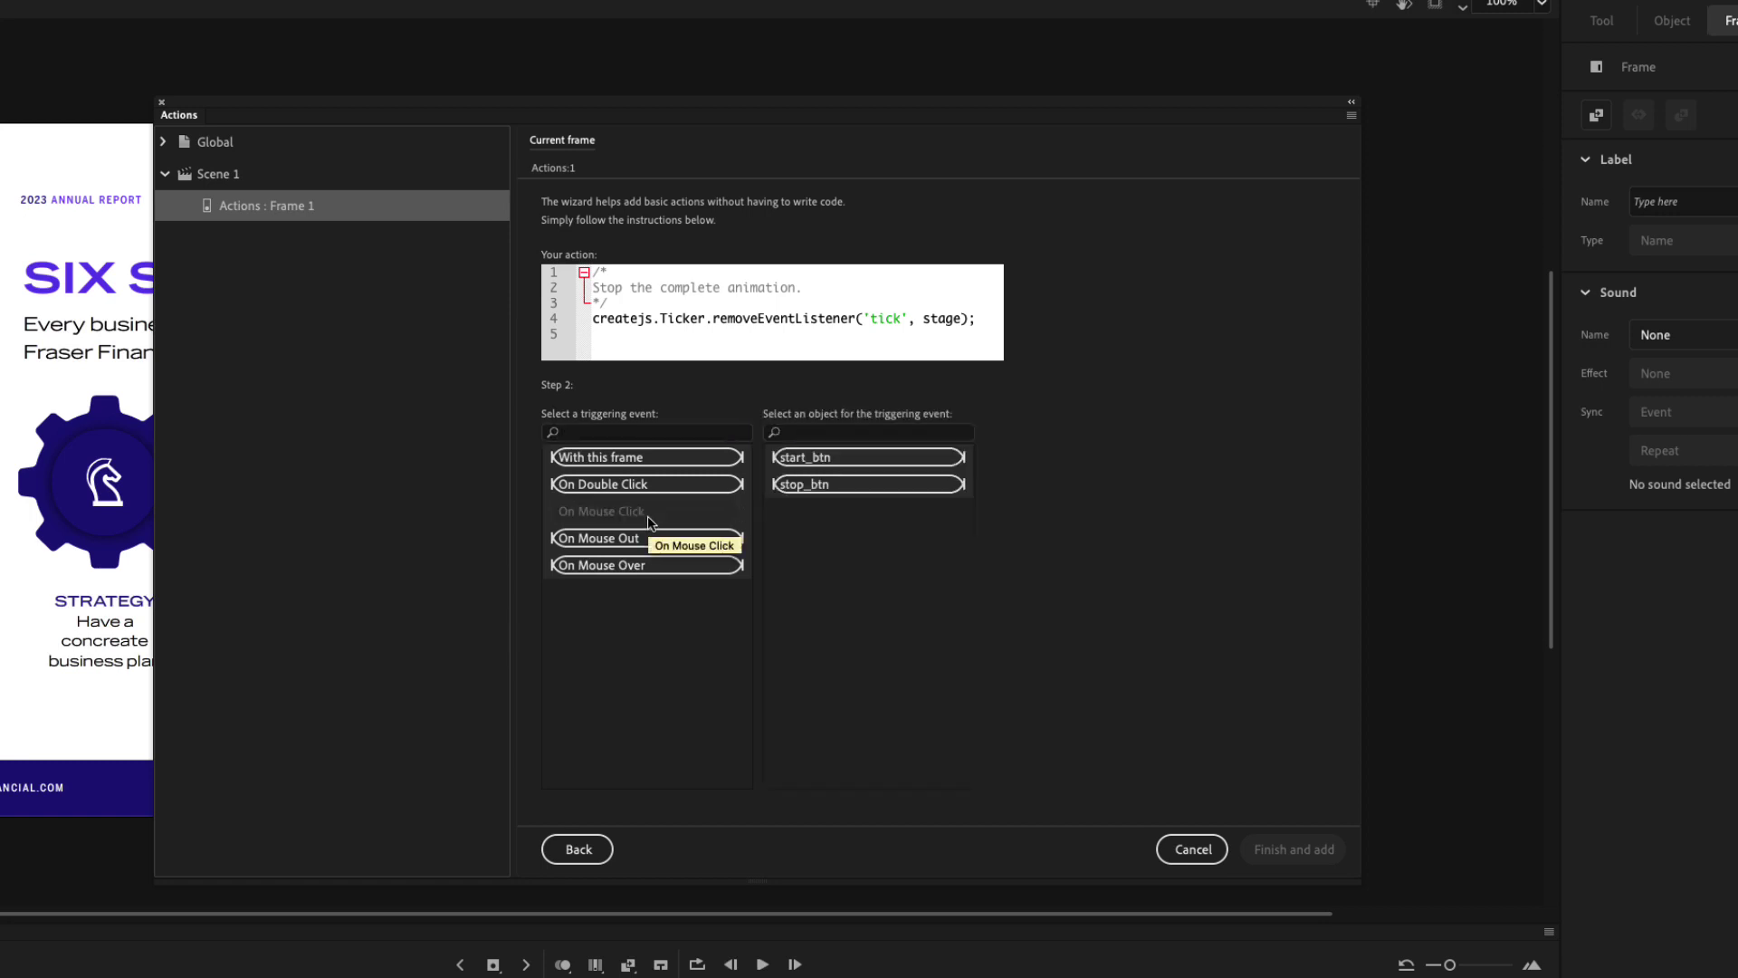
pyautogui.click(831, 487)
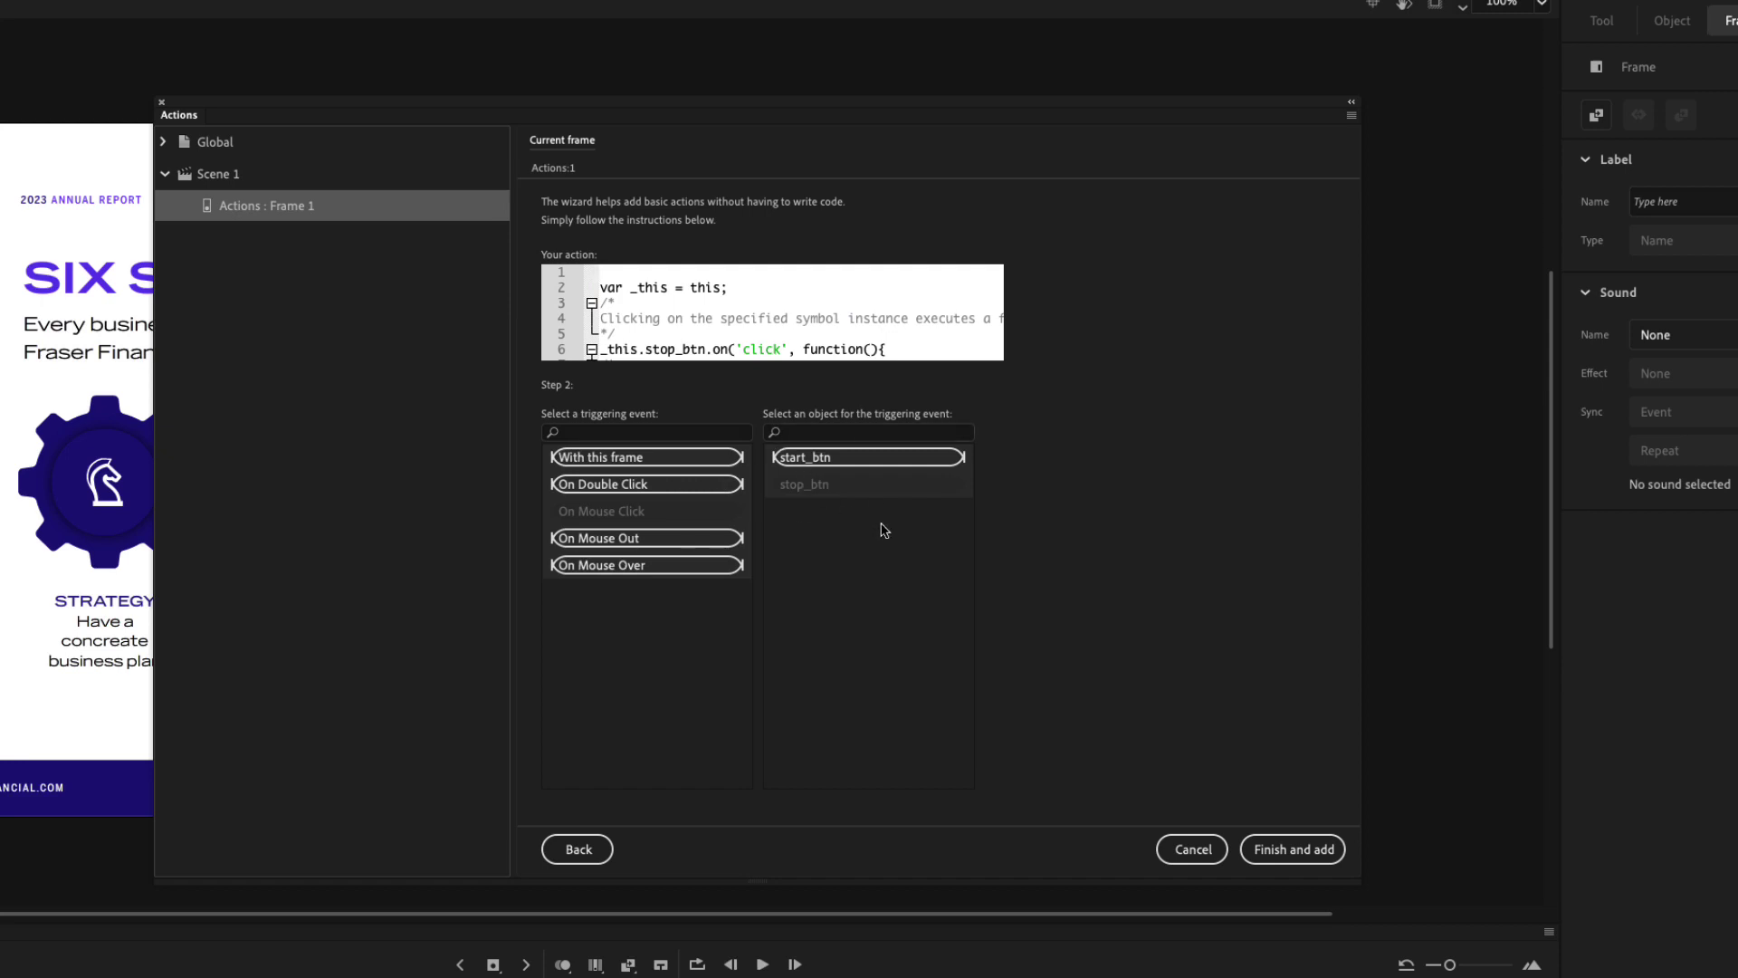
pyautogui.click(1296, 855)
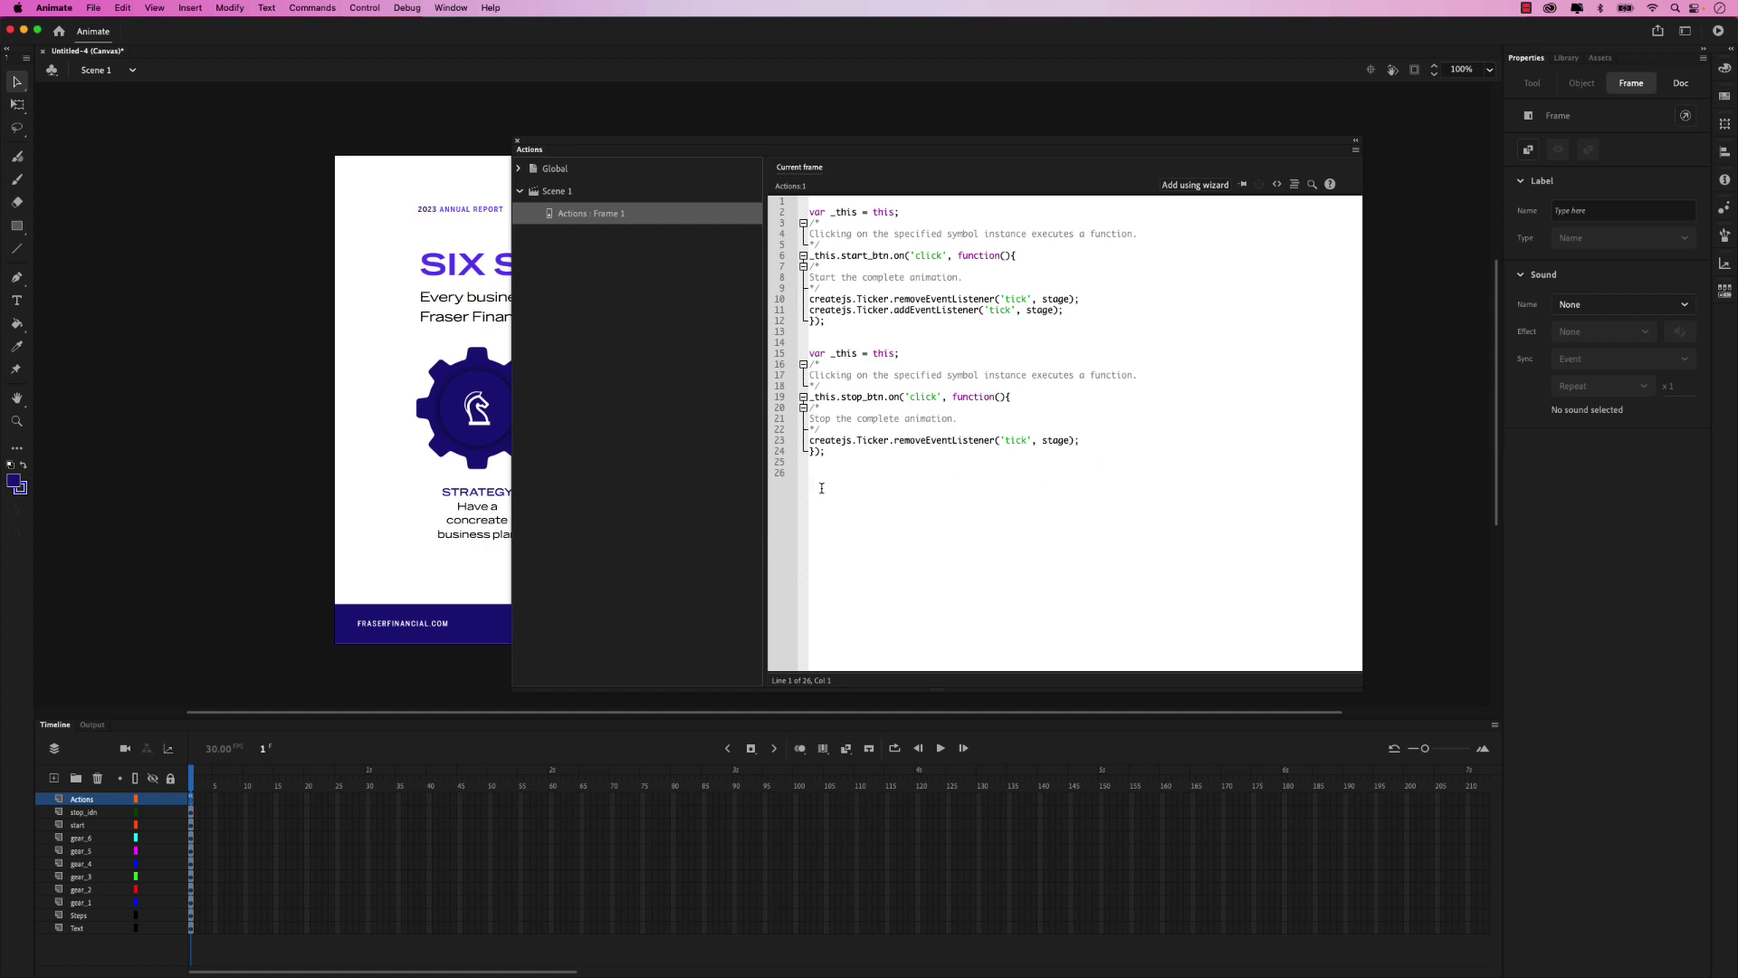
# Step: Test the movie in the browser, and return to the Animate timeline
pyautogui.click(1718, 31)
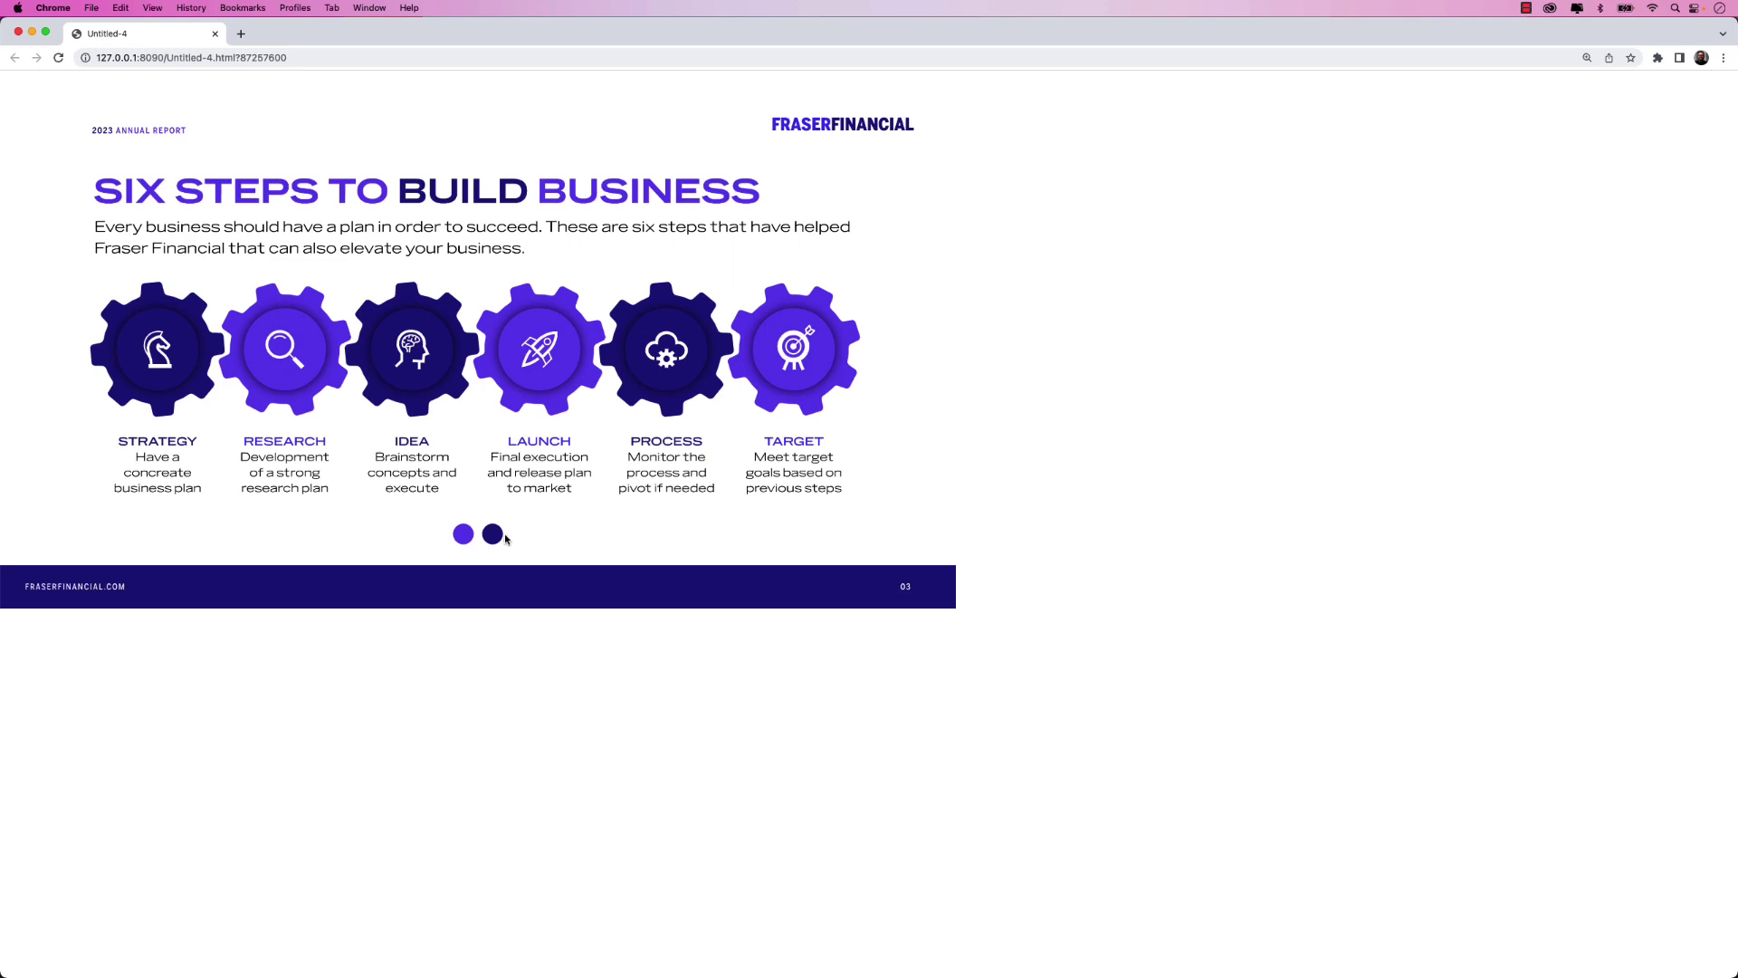
pyautogui.press('super+Tab')
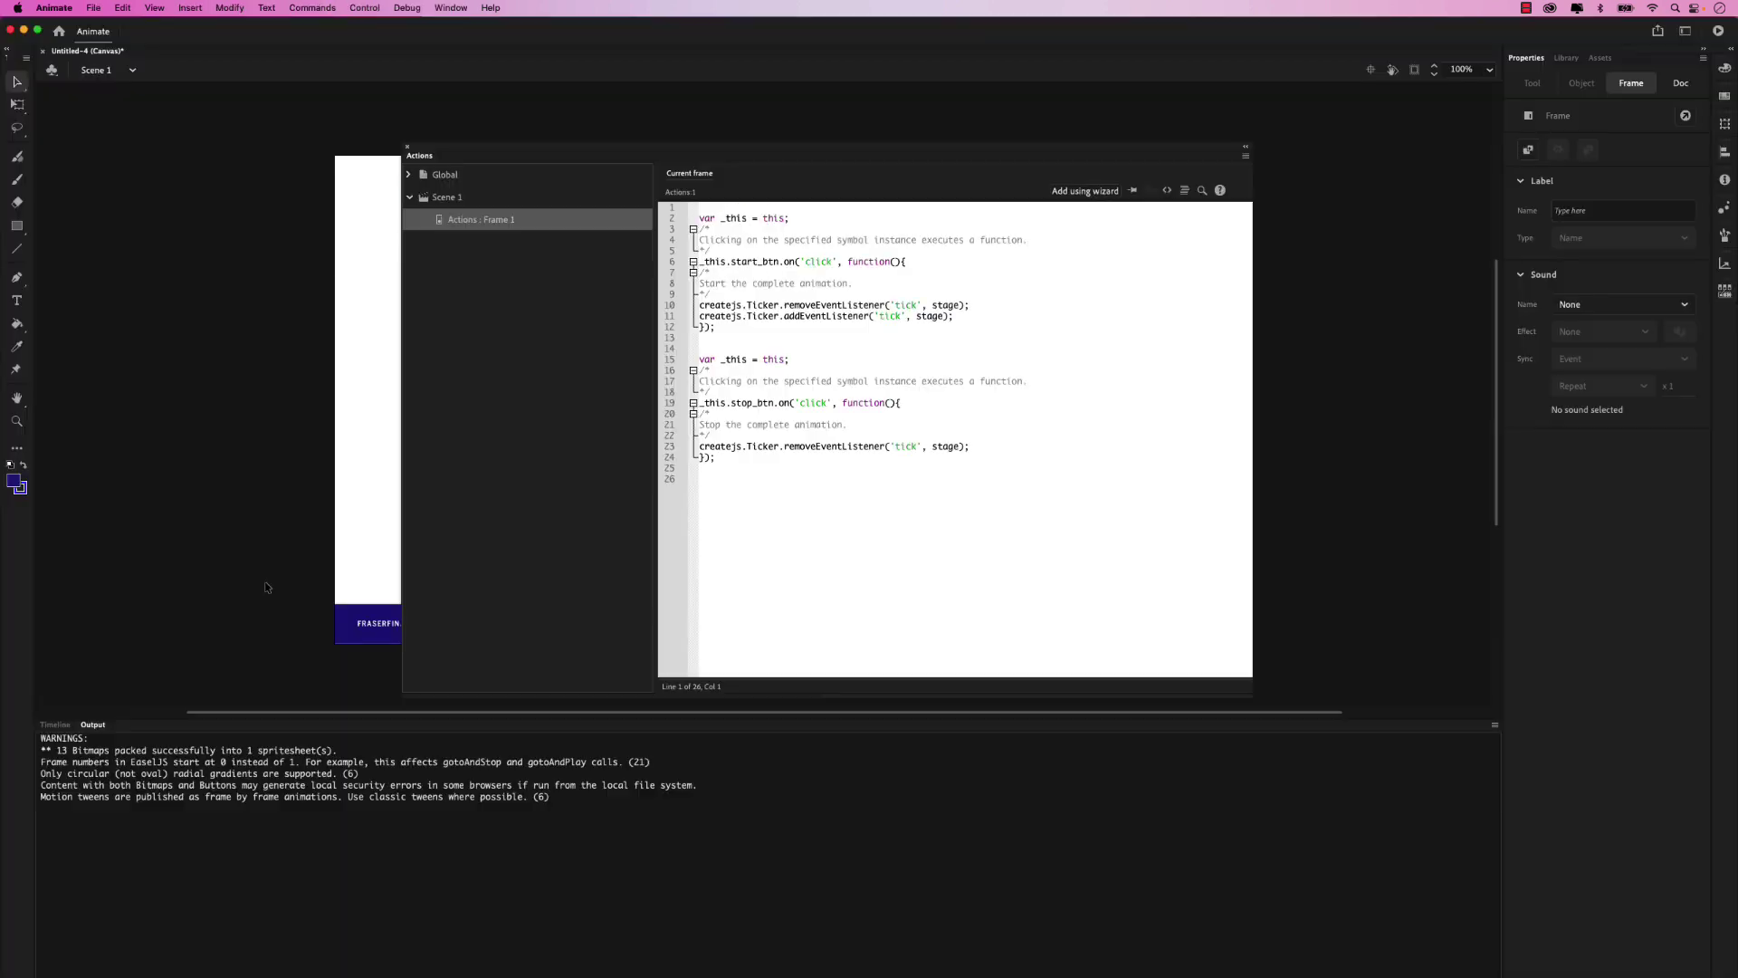
pyautogui.click(57, 725)
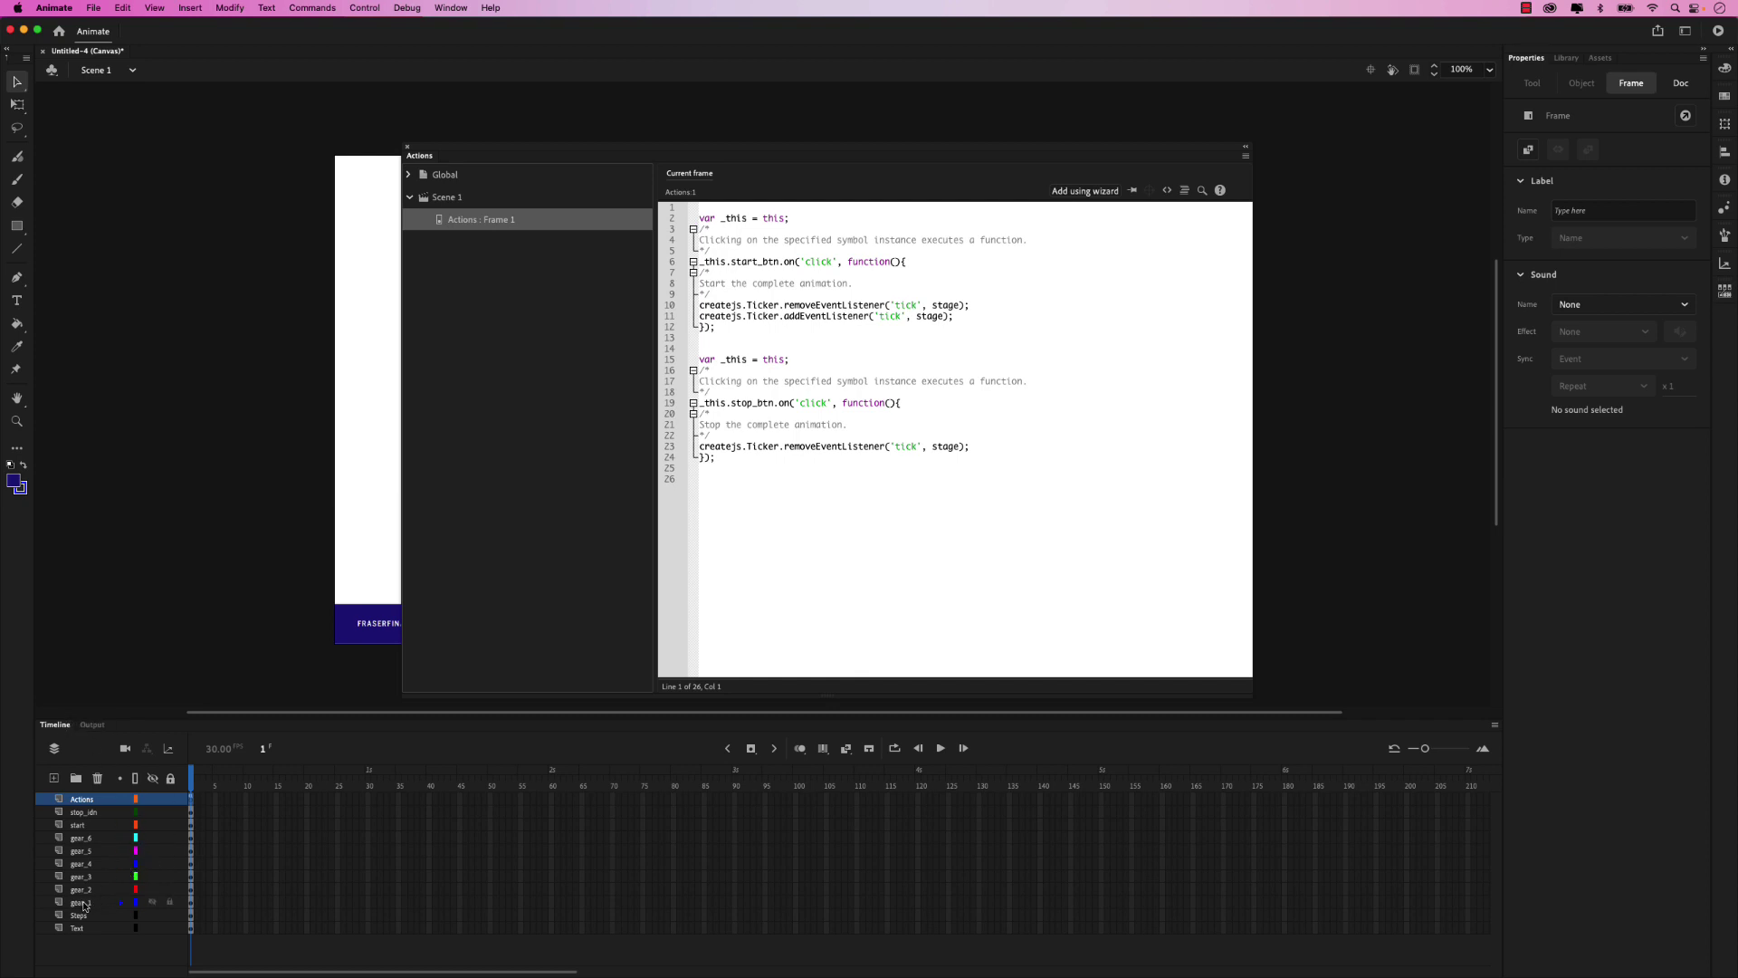
# Step: Open the gear_1 symbol for editing and add a layer named Actions above its existing layer
pyautogui.click(82, 903)
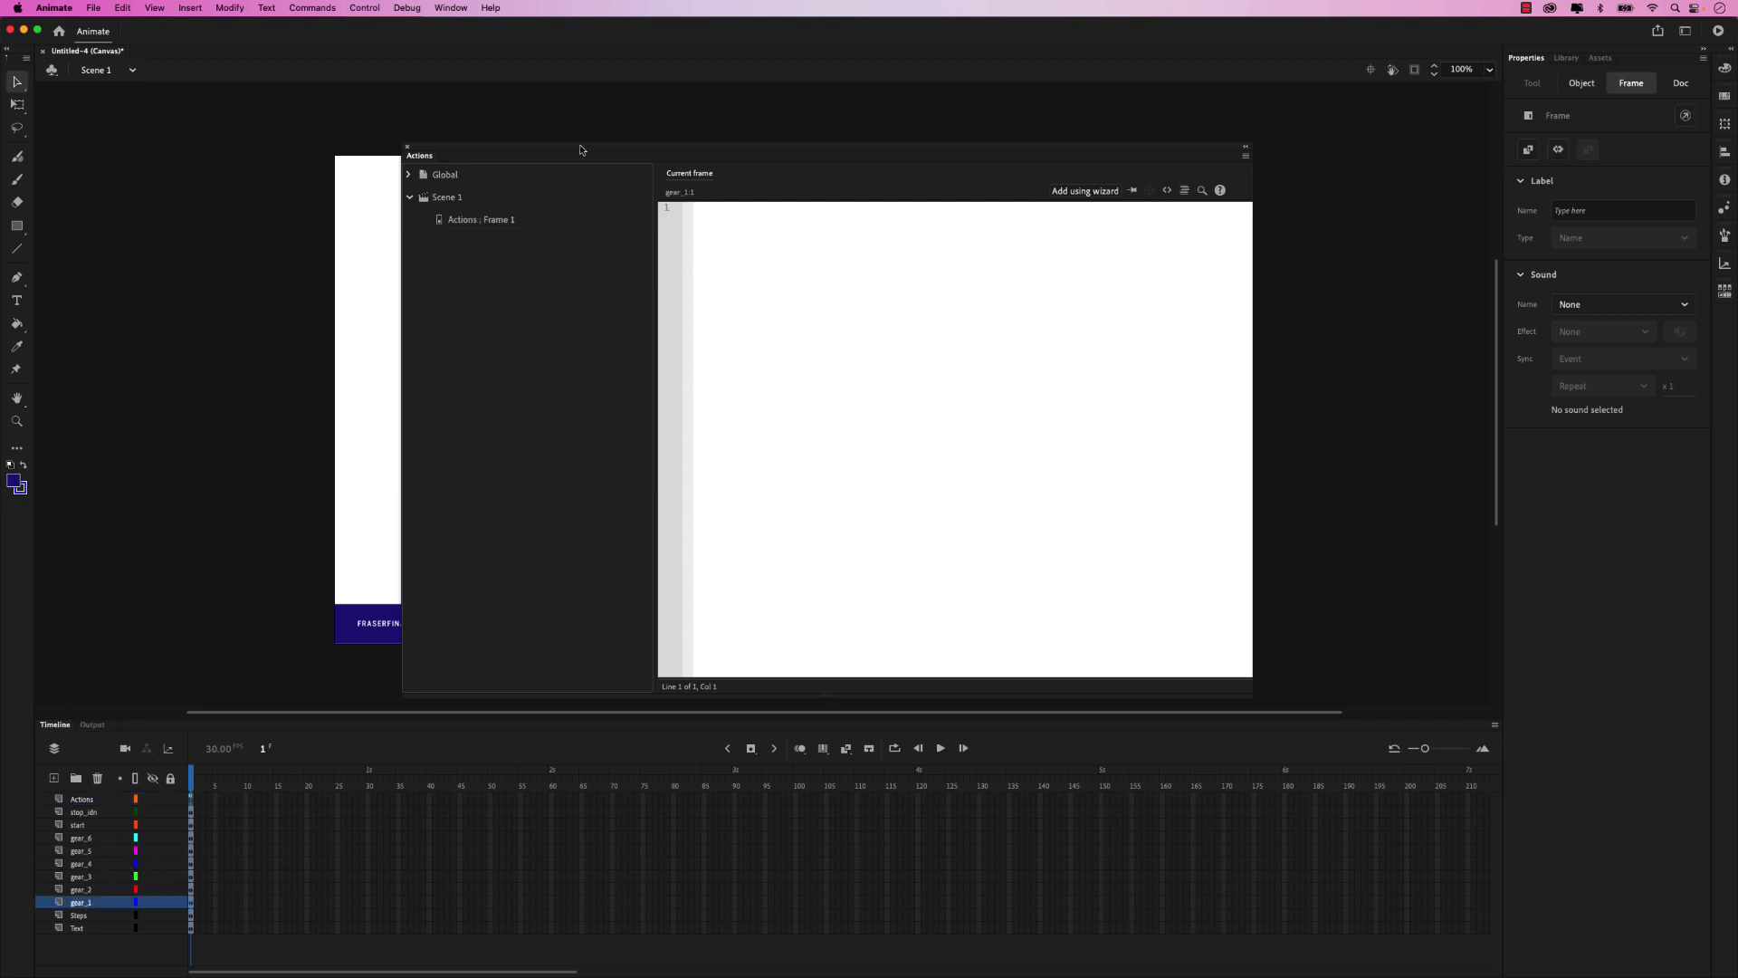
pyautogui.moveTo(580, 150); pyautogui.dragTo(932, 140)
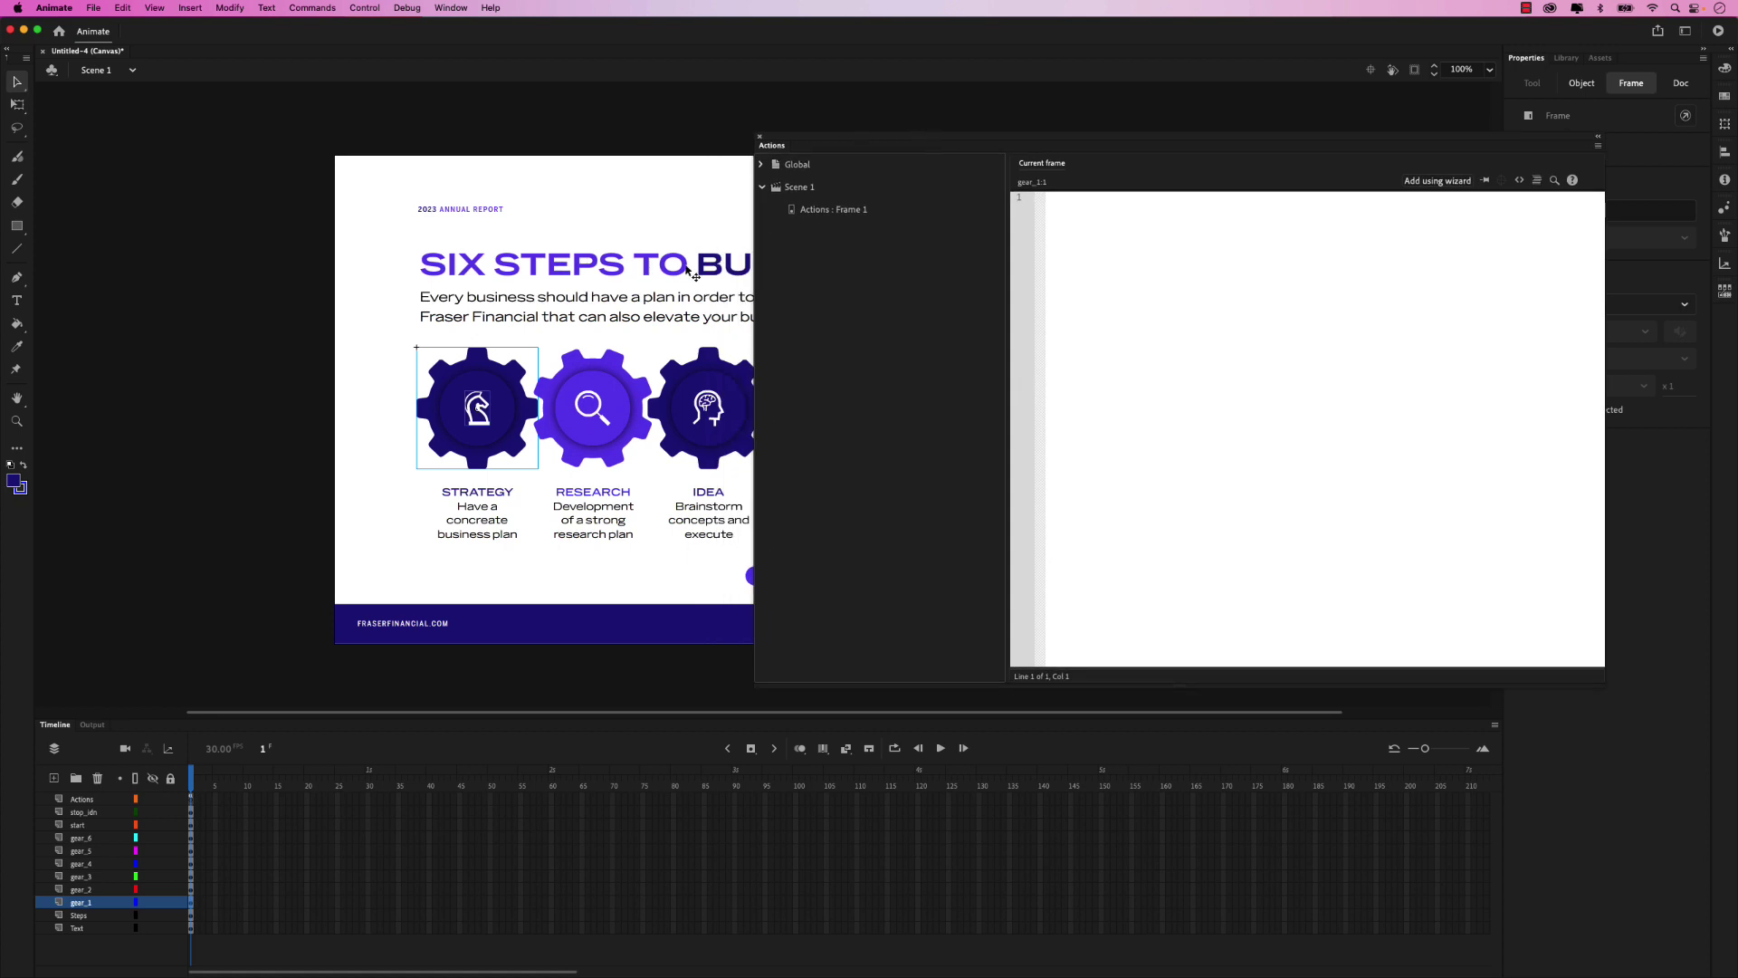
pyautogui.doubleClick(489, 367)
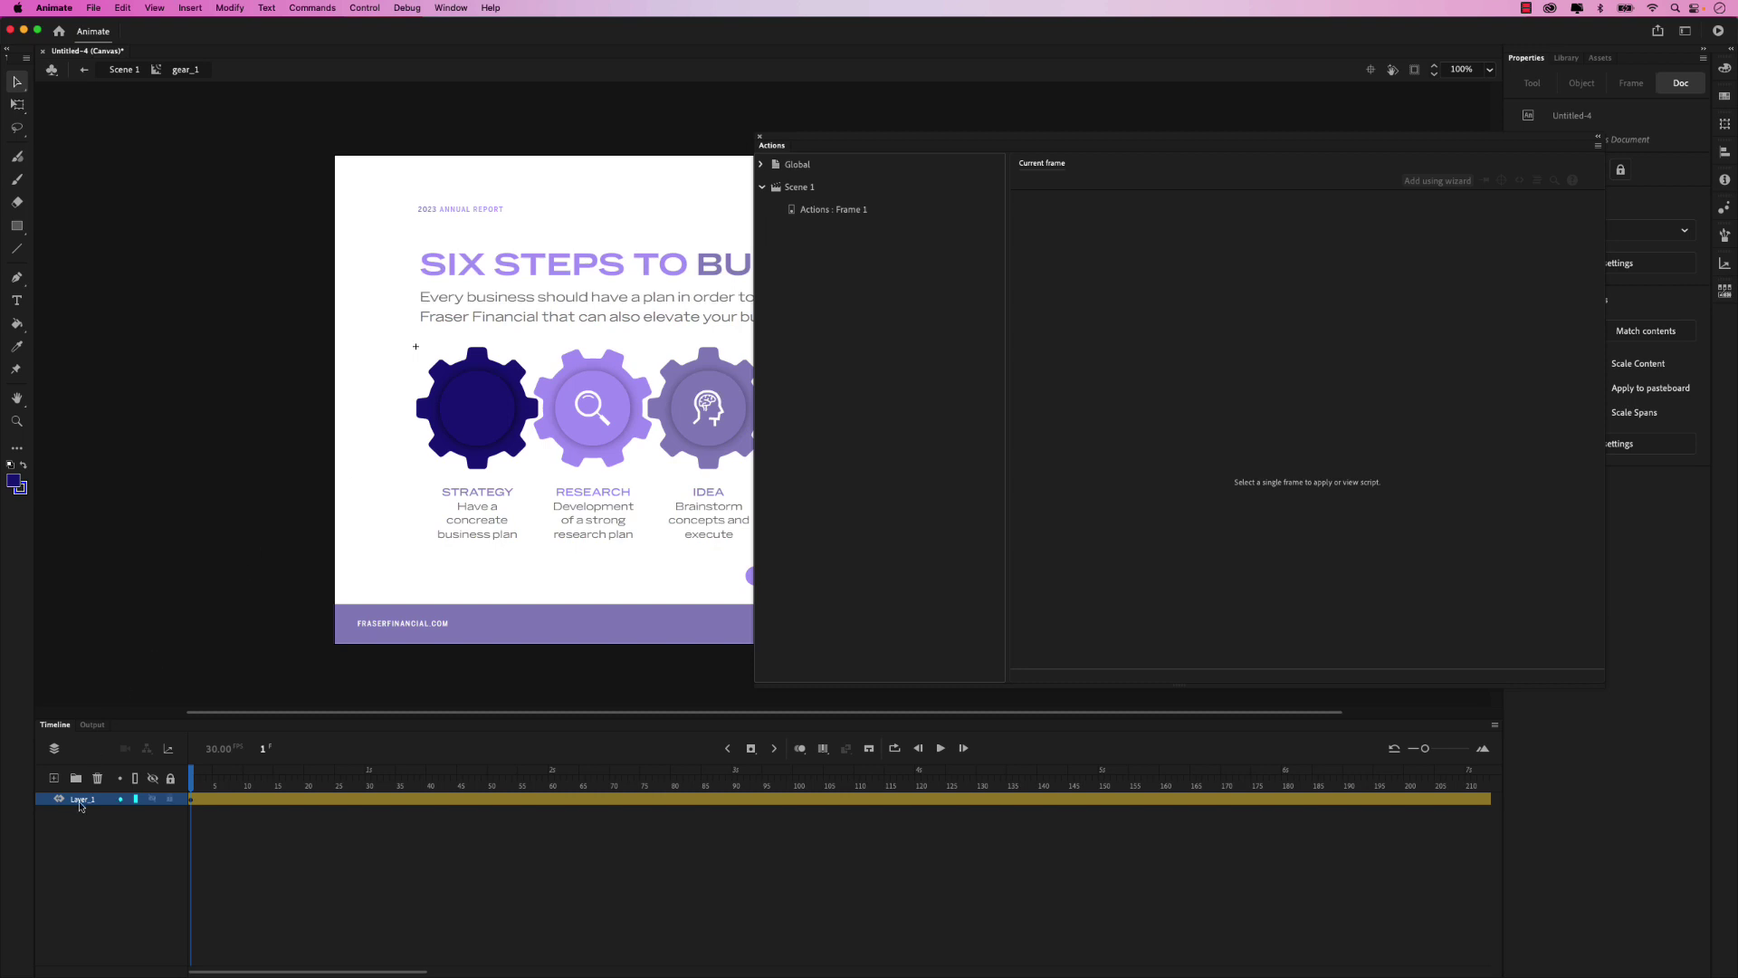
pyautogui.click(54, 780)
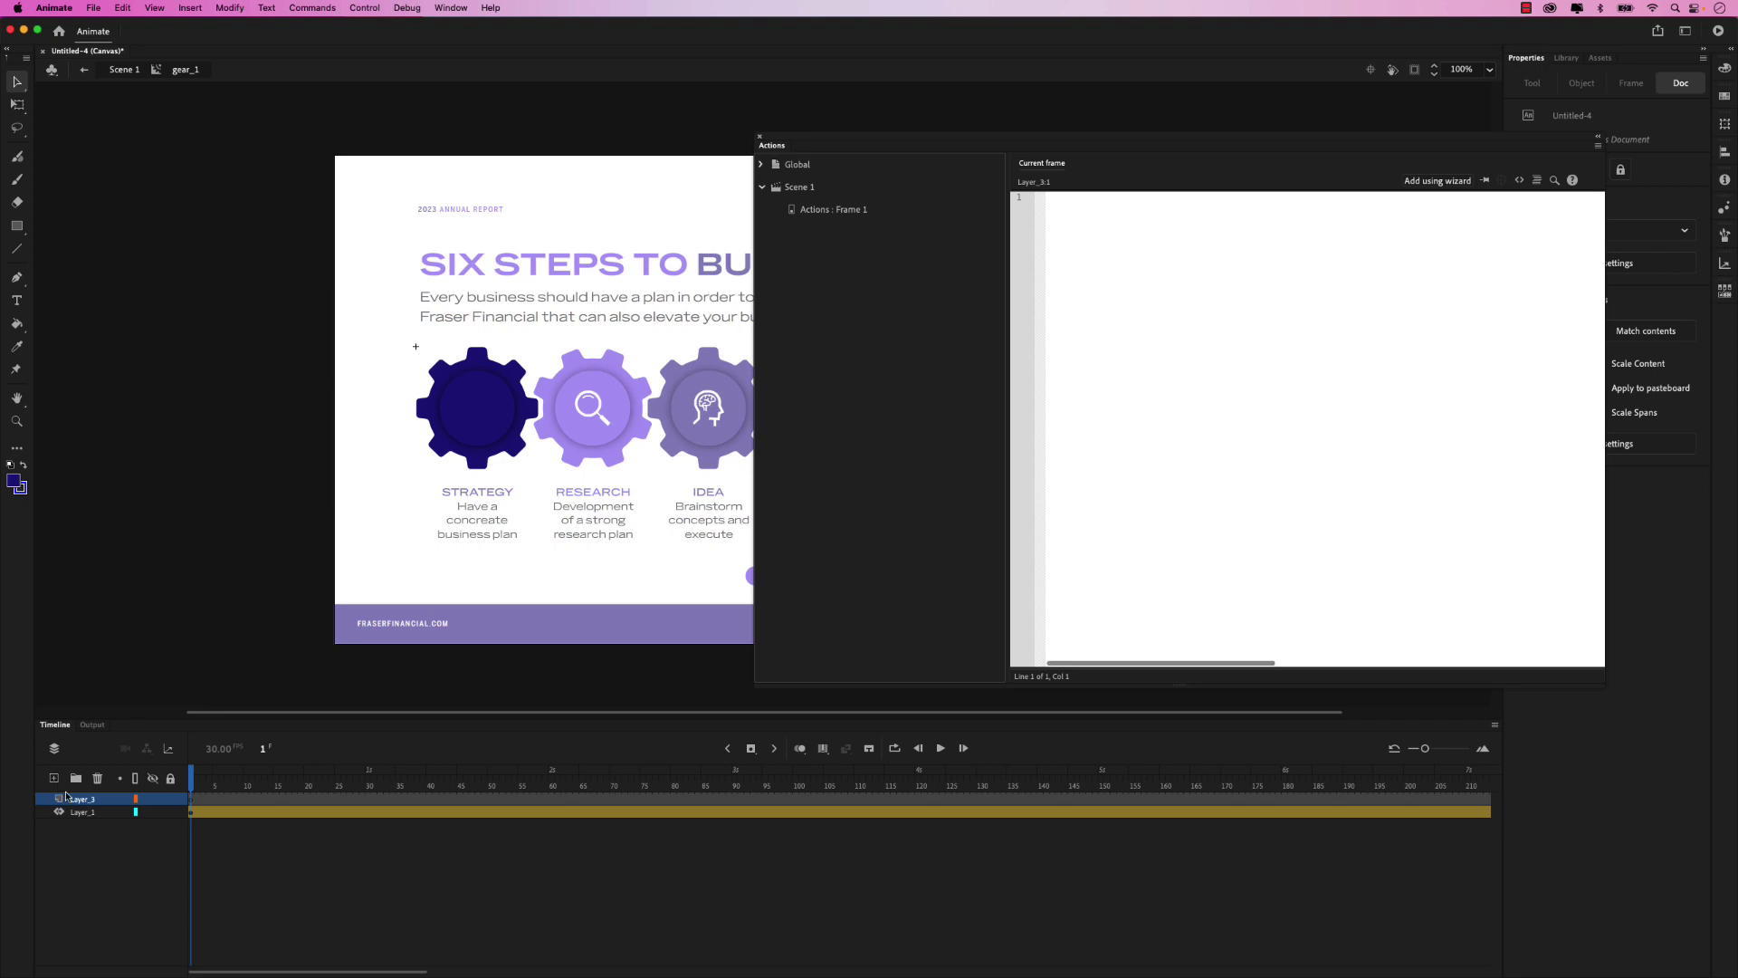
pyautogui.doubleClick(82, 798)
pyautogui.write('Actions')
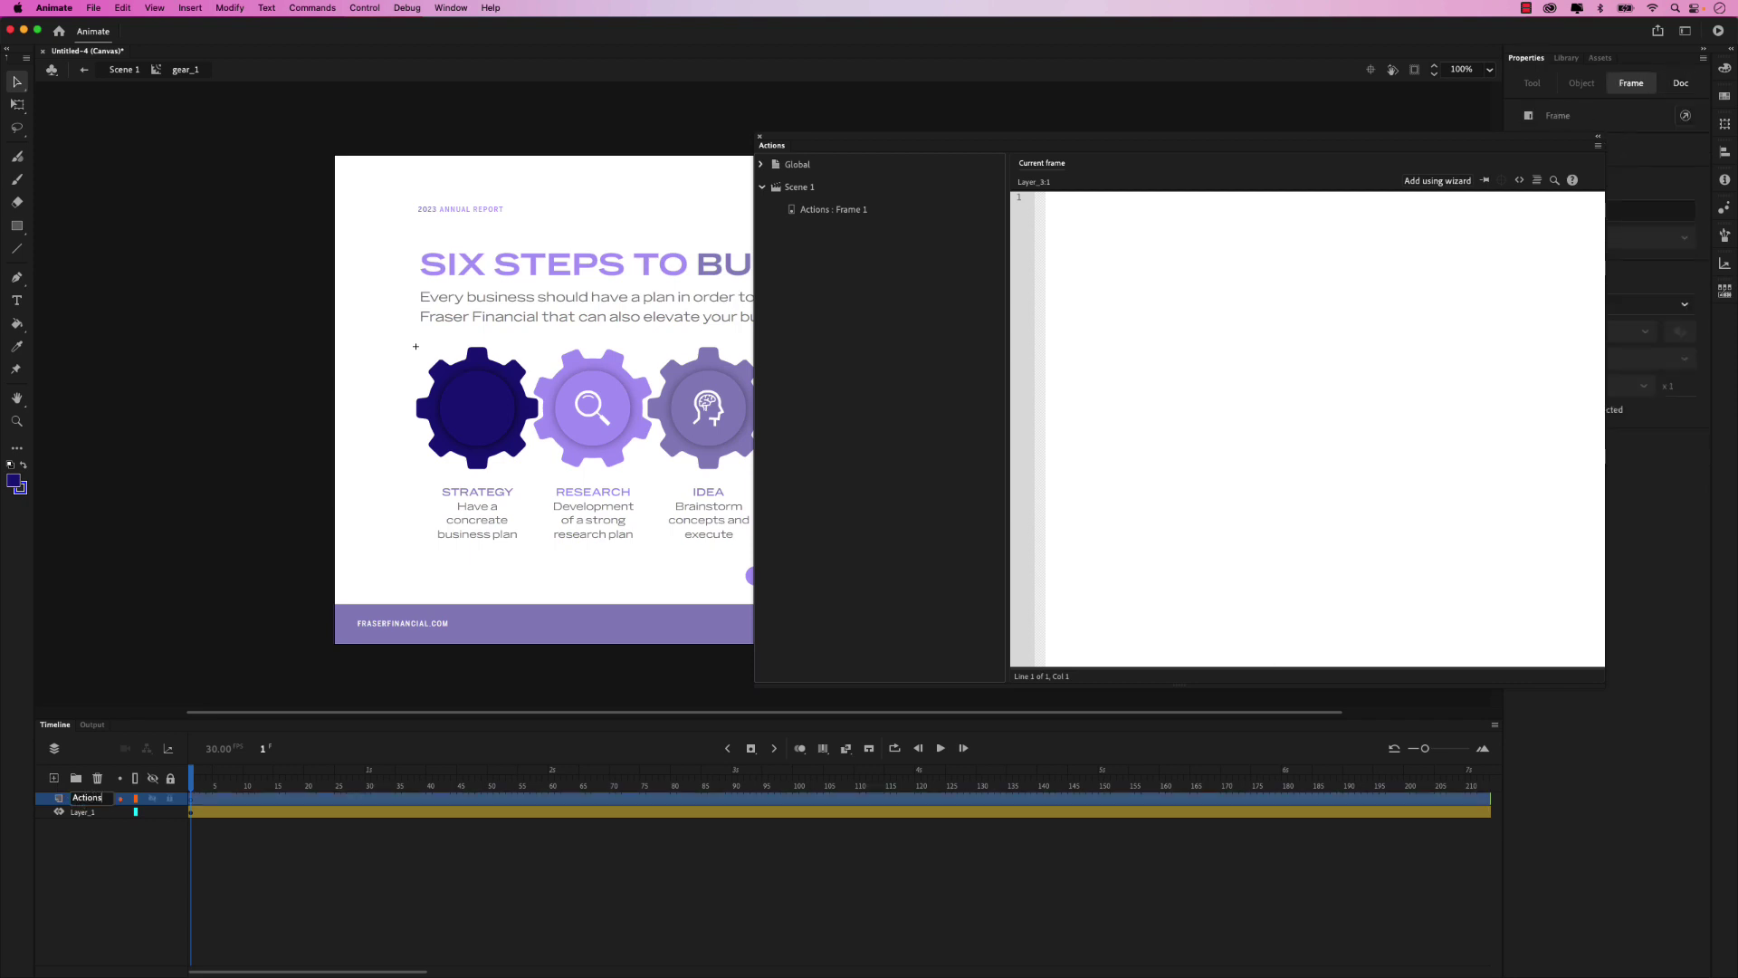
pyautogui.press('Return')
# Step: Use the actions wizard to add a Stop Animation action triggered With this frame on gear_1's Actions layer
pyautogui.click(1422, 182)
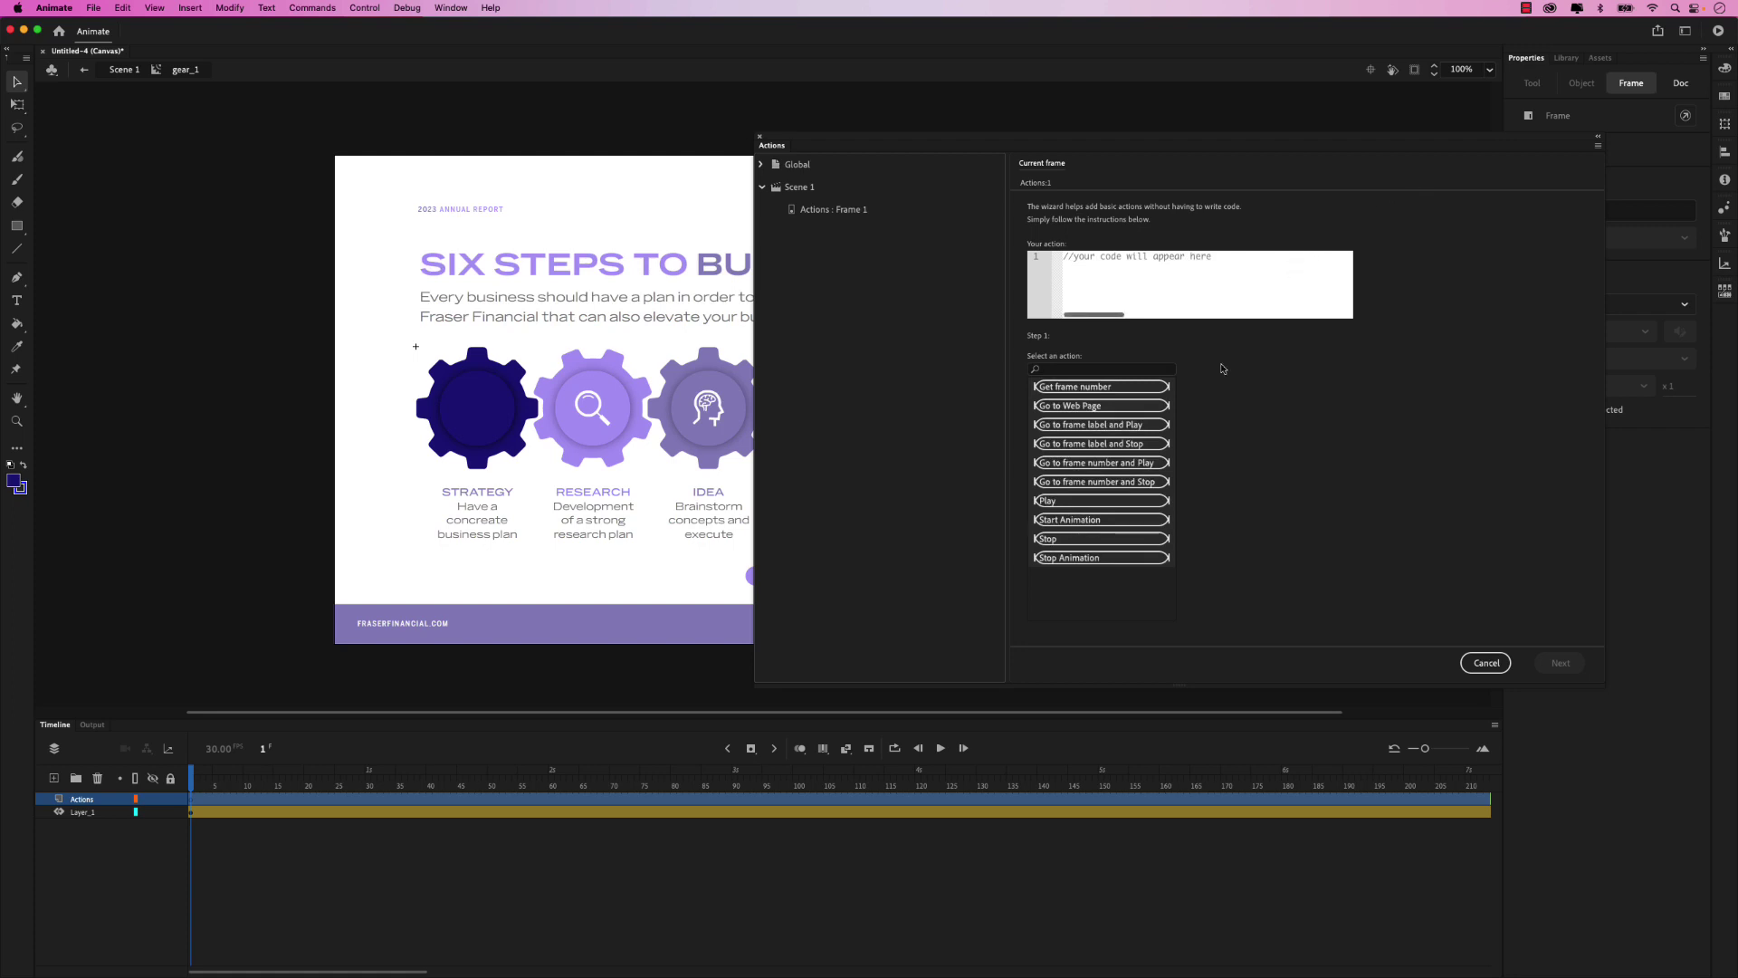
pyautogui.click(1076, 558)
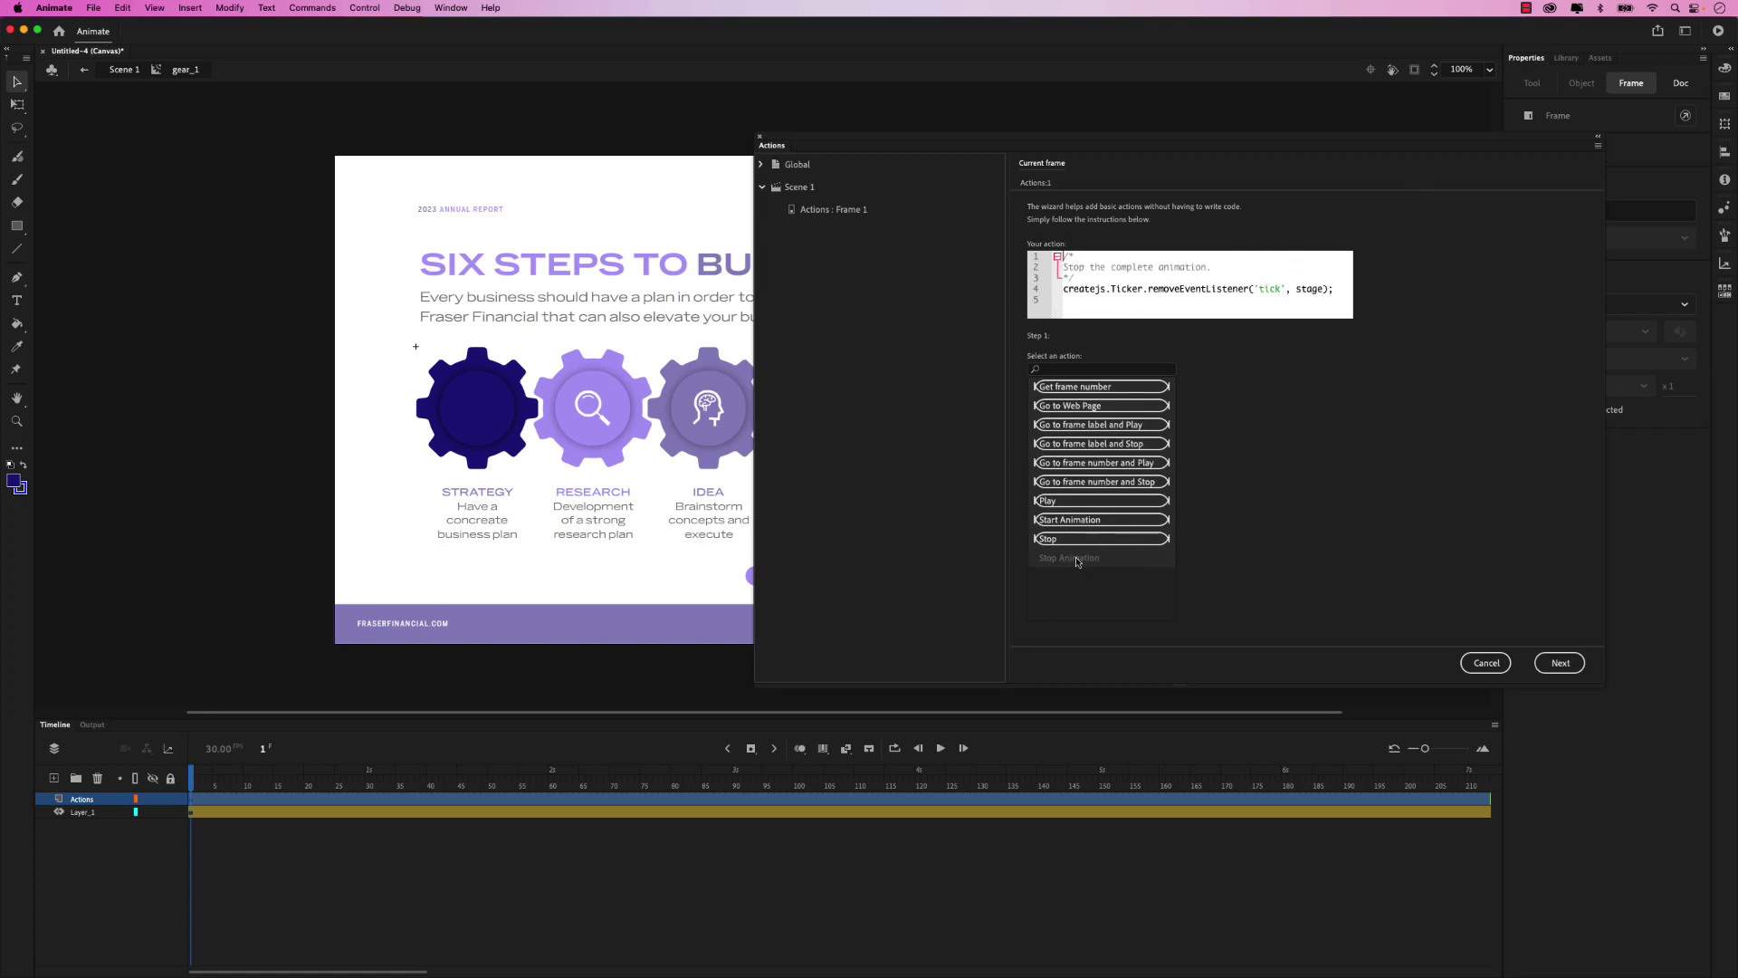
pyautogui.click(1559, 663)
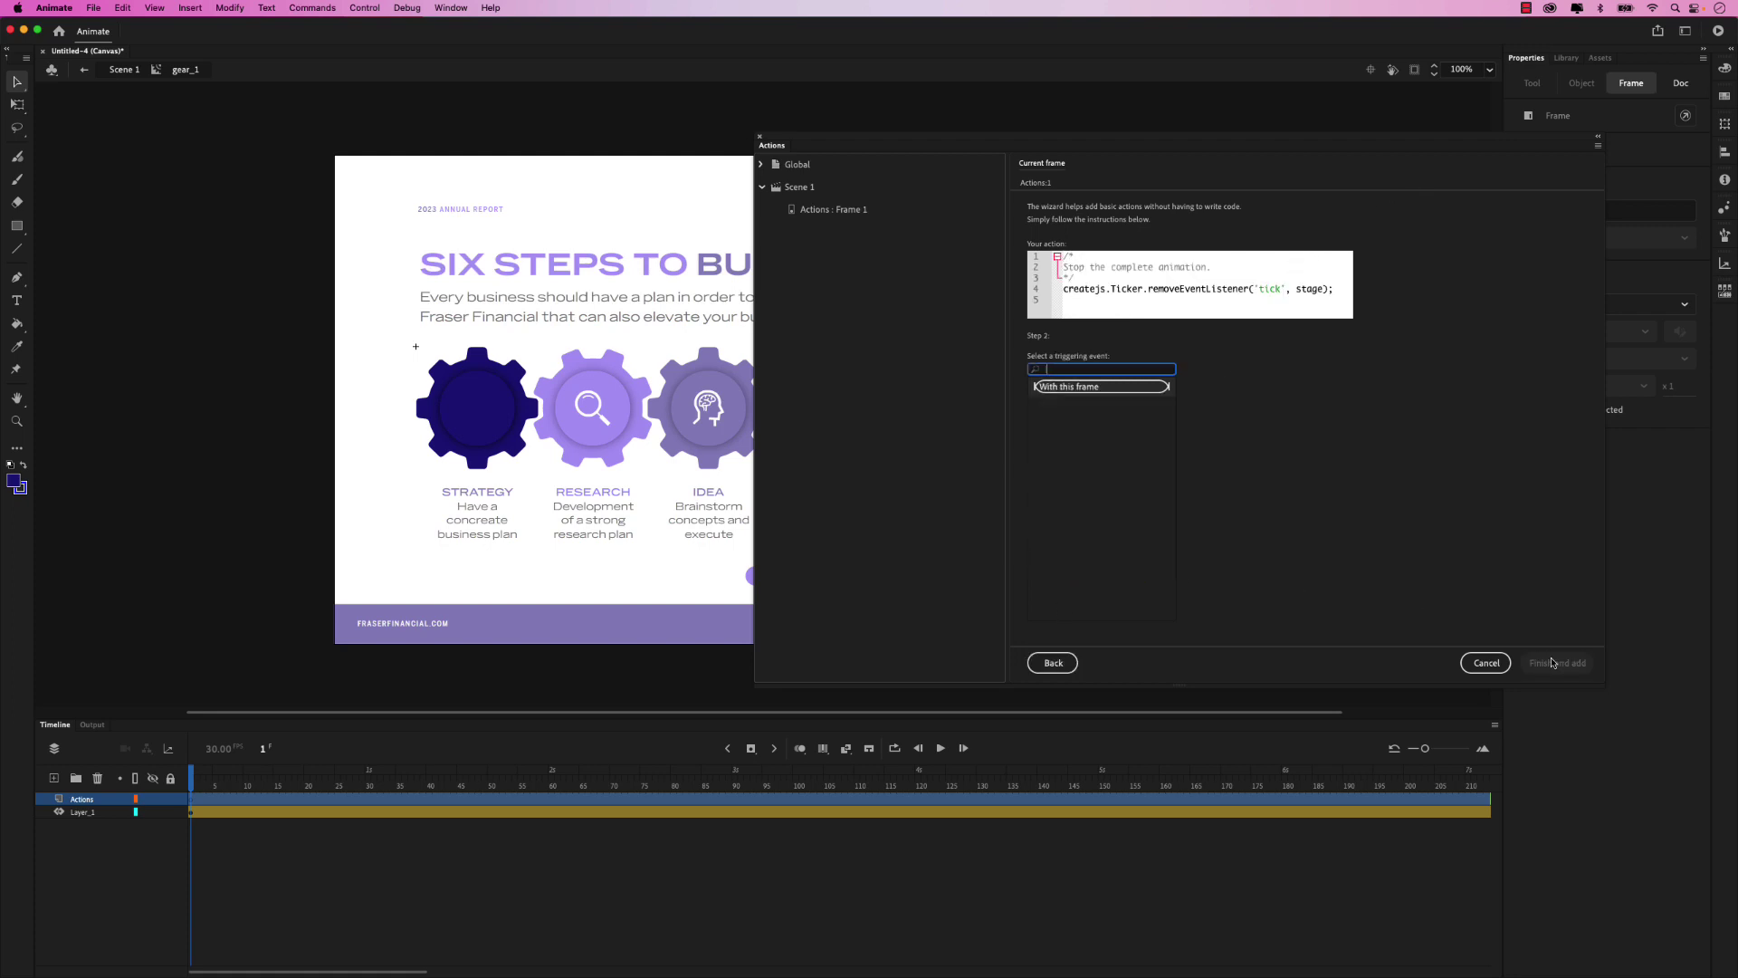
pyautogui.click(1079, 388)
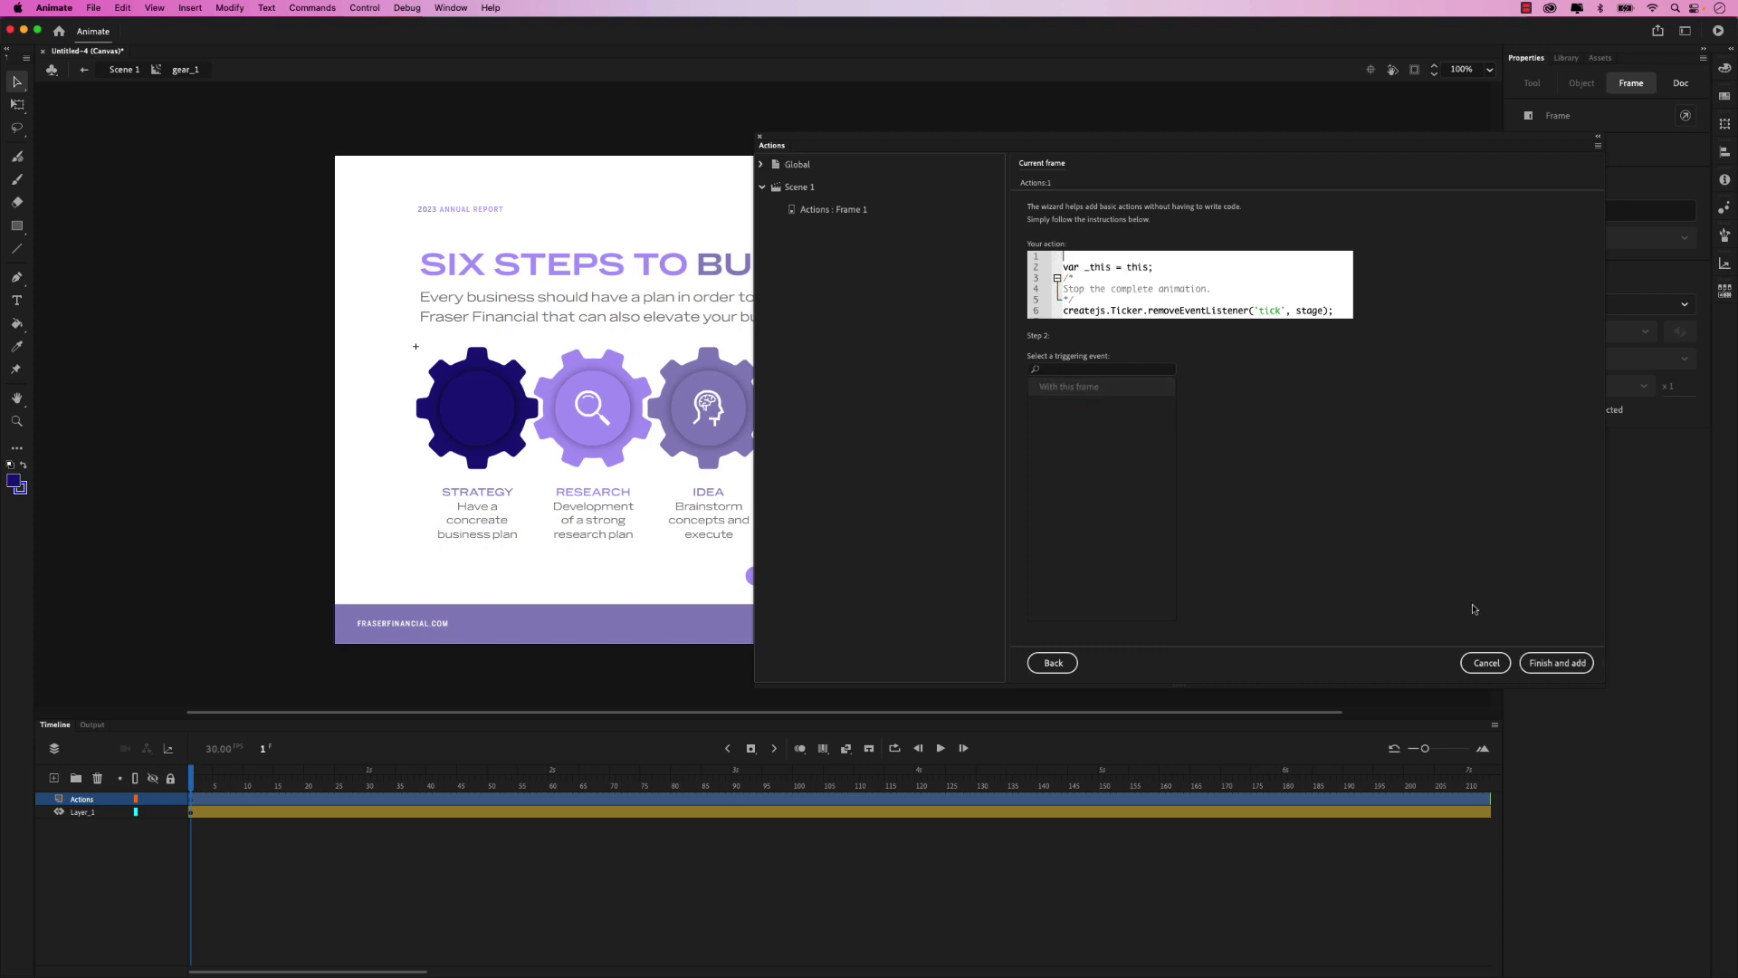
pyautogui.click(1550, 663)
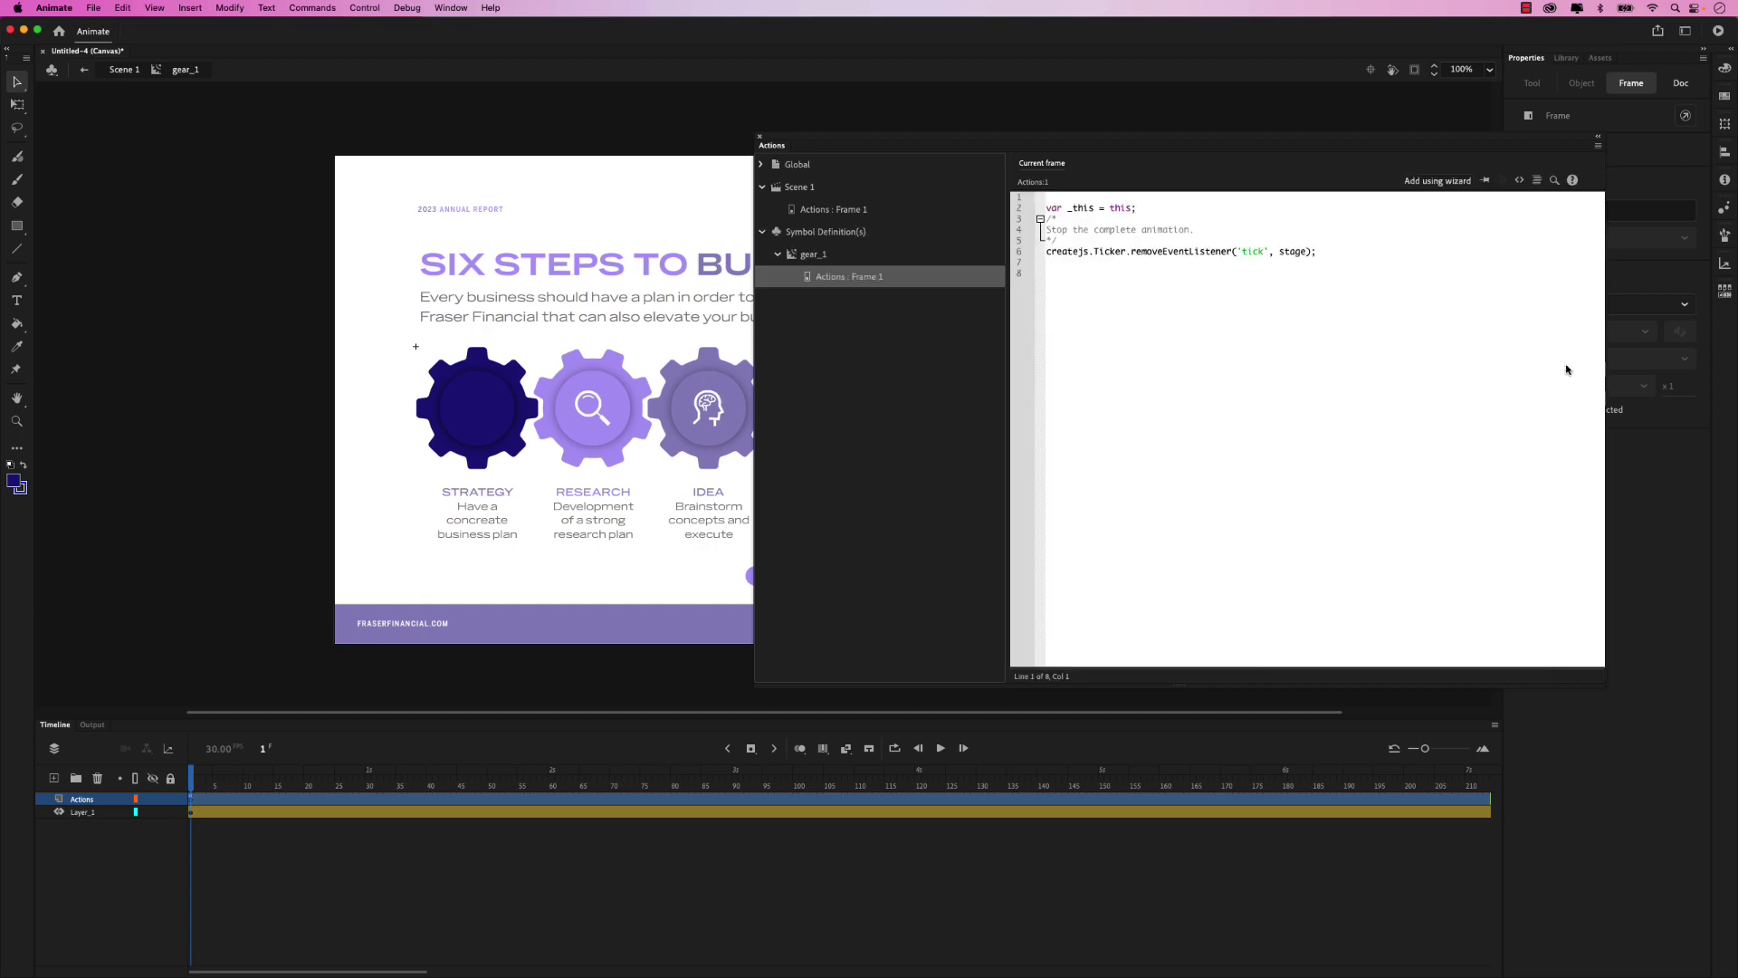
# Step: Test the movie in the browser, start the gears with the light purple button, and return to the Animate timeline
pyautogui.click(1717, 32)
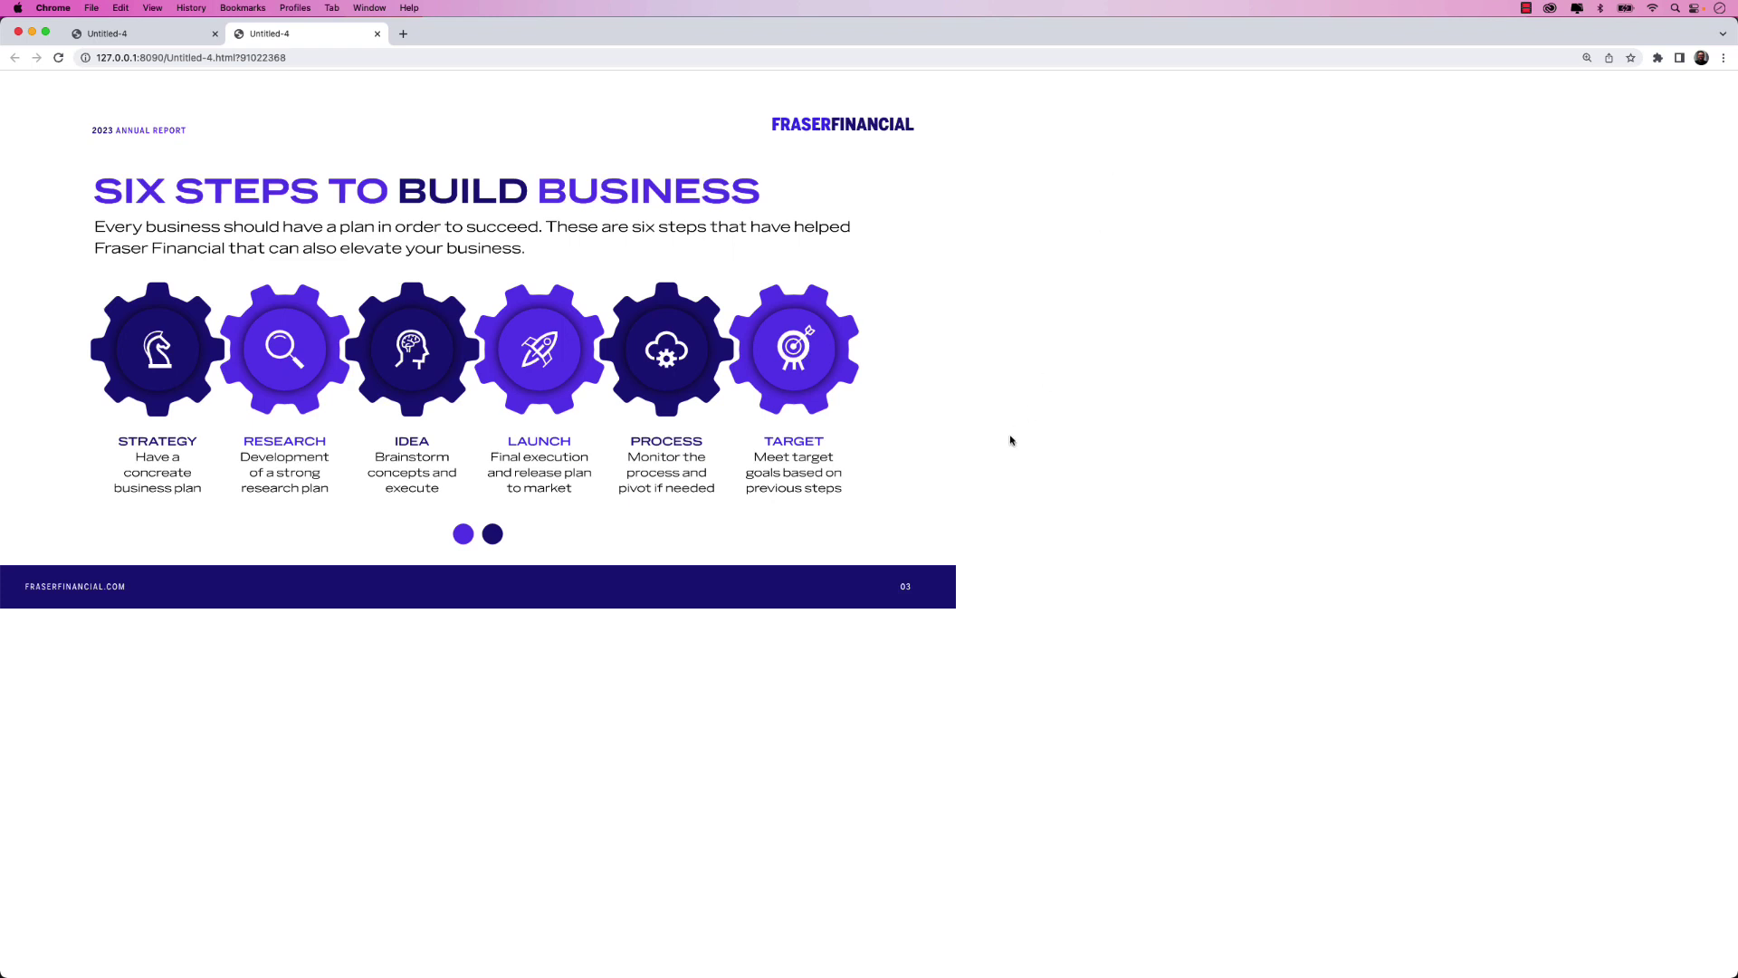
pyautogui.click(462, 541)
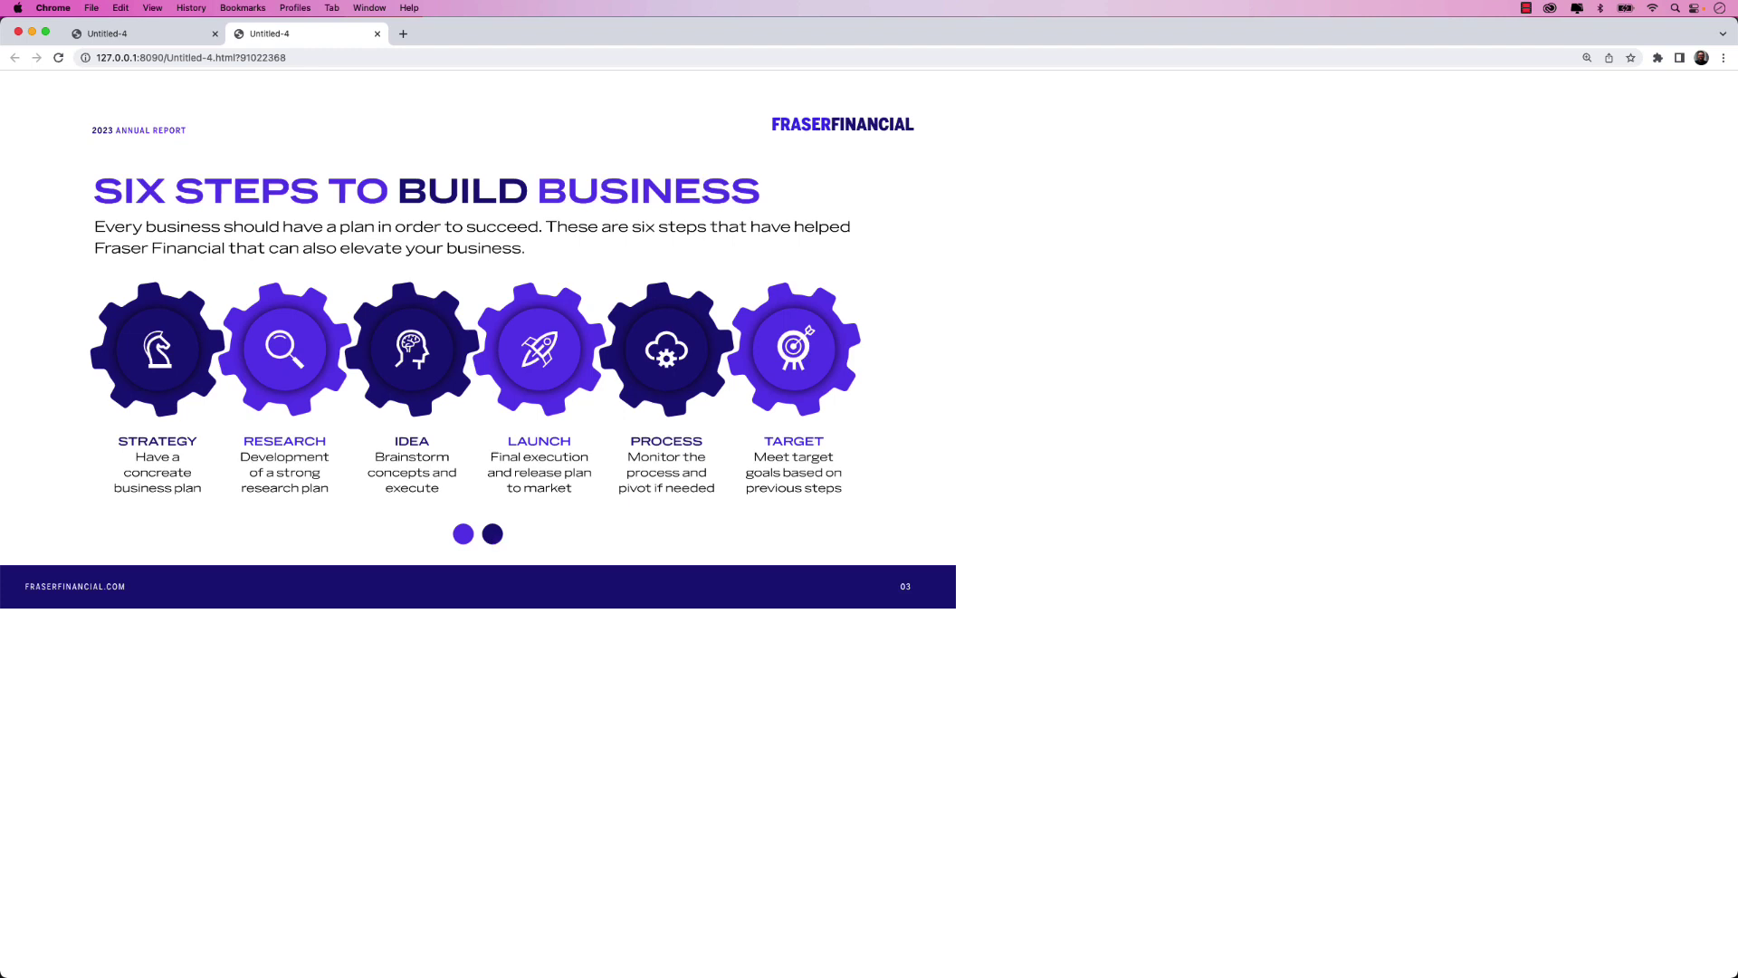
pyautogui.press('super+Tab')
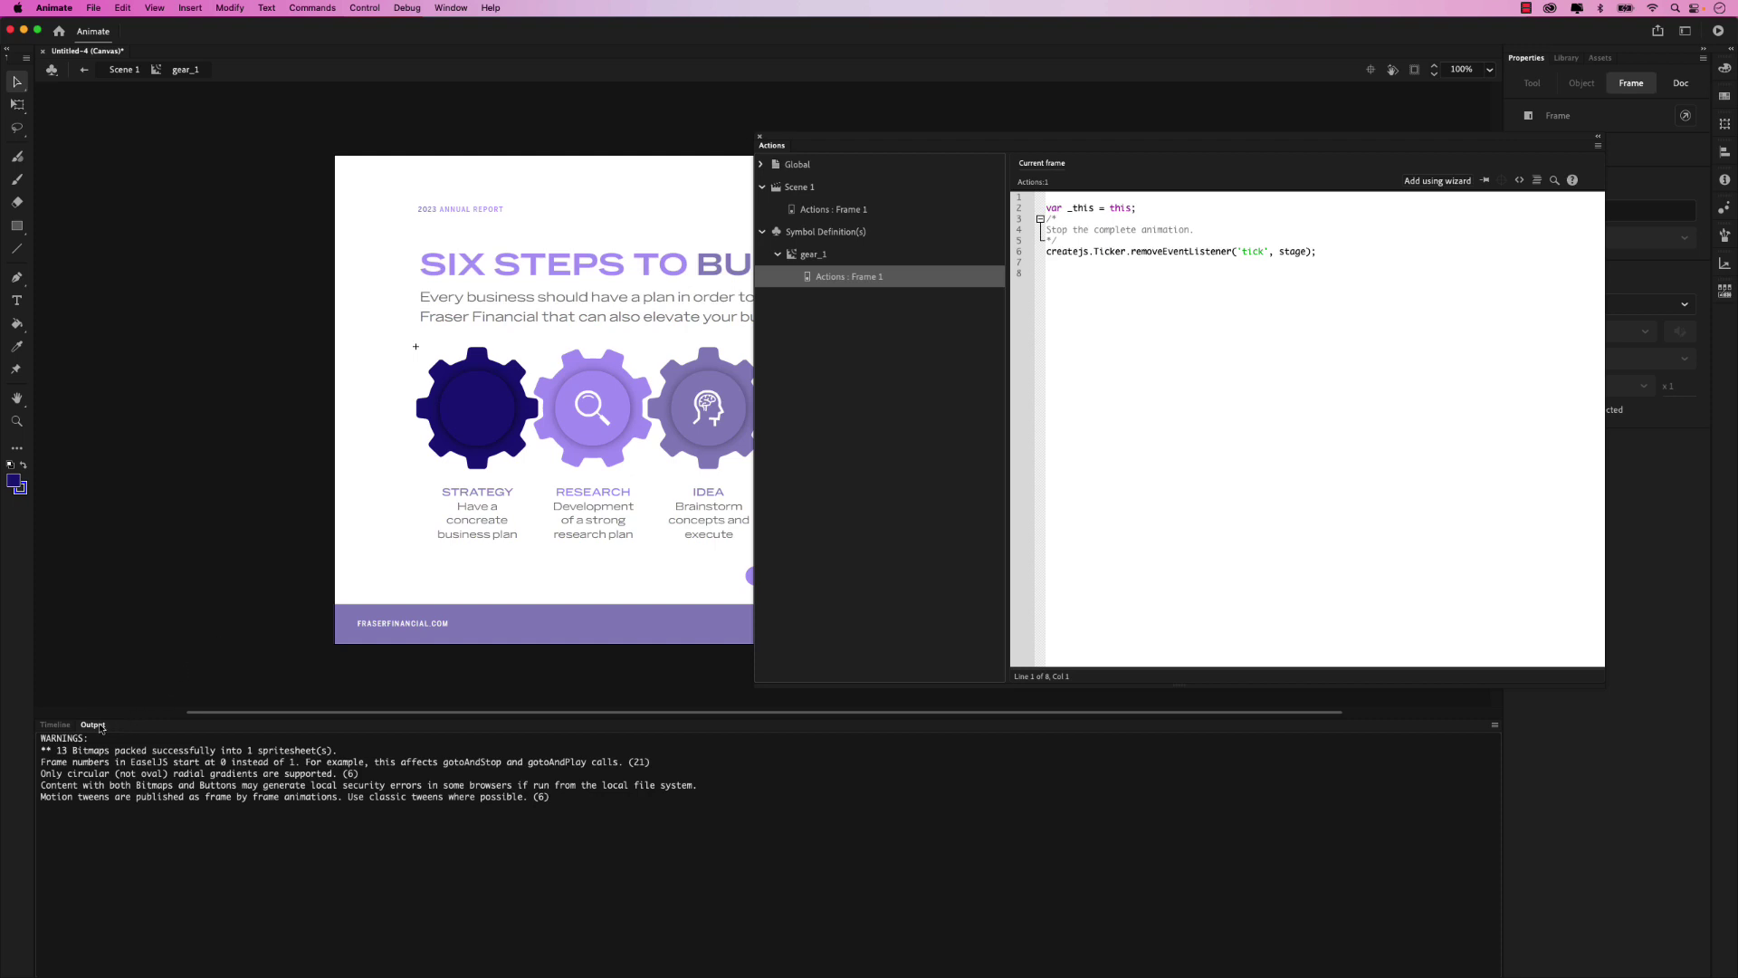
pyautogui.click(55, 724)
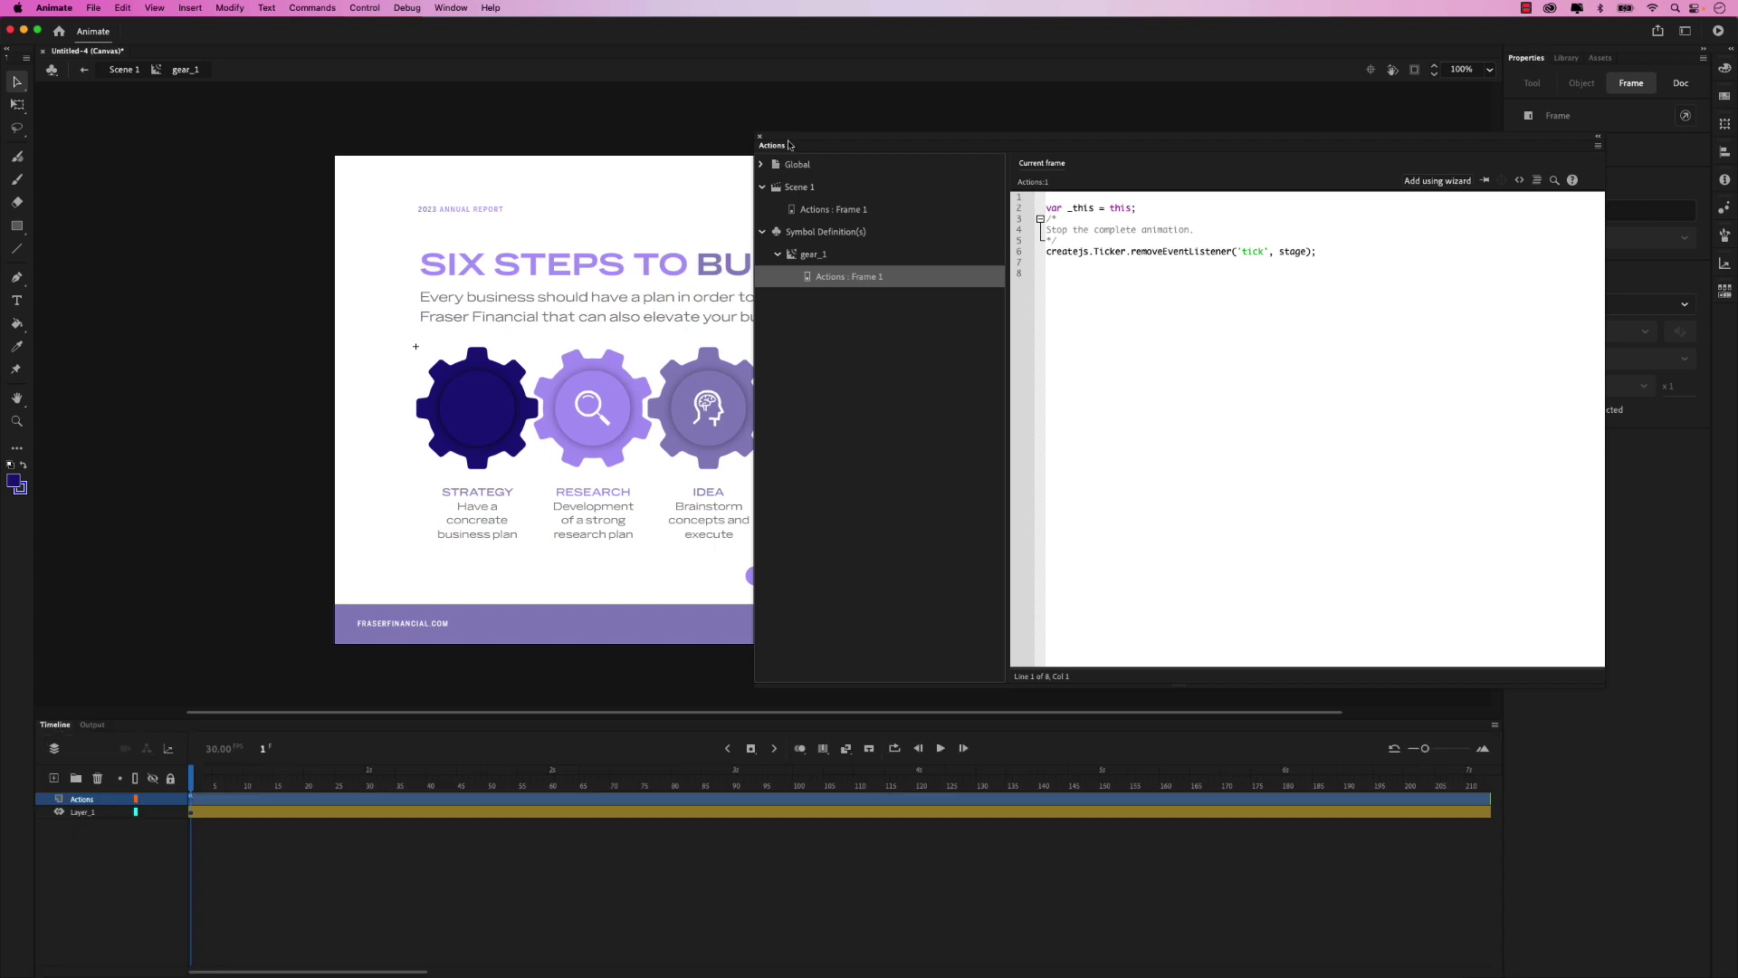
# Step: Close the Actions window and return from the gear_1 symbol to Scene 1 with nothing selected
pyautogui.click(760, 139)
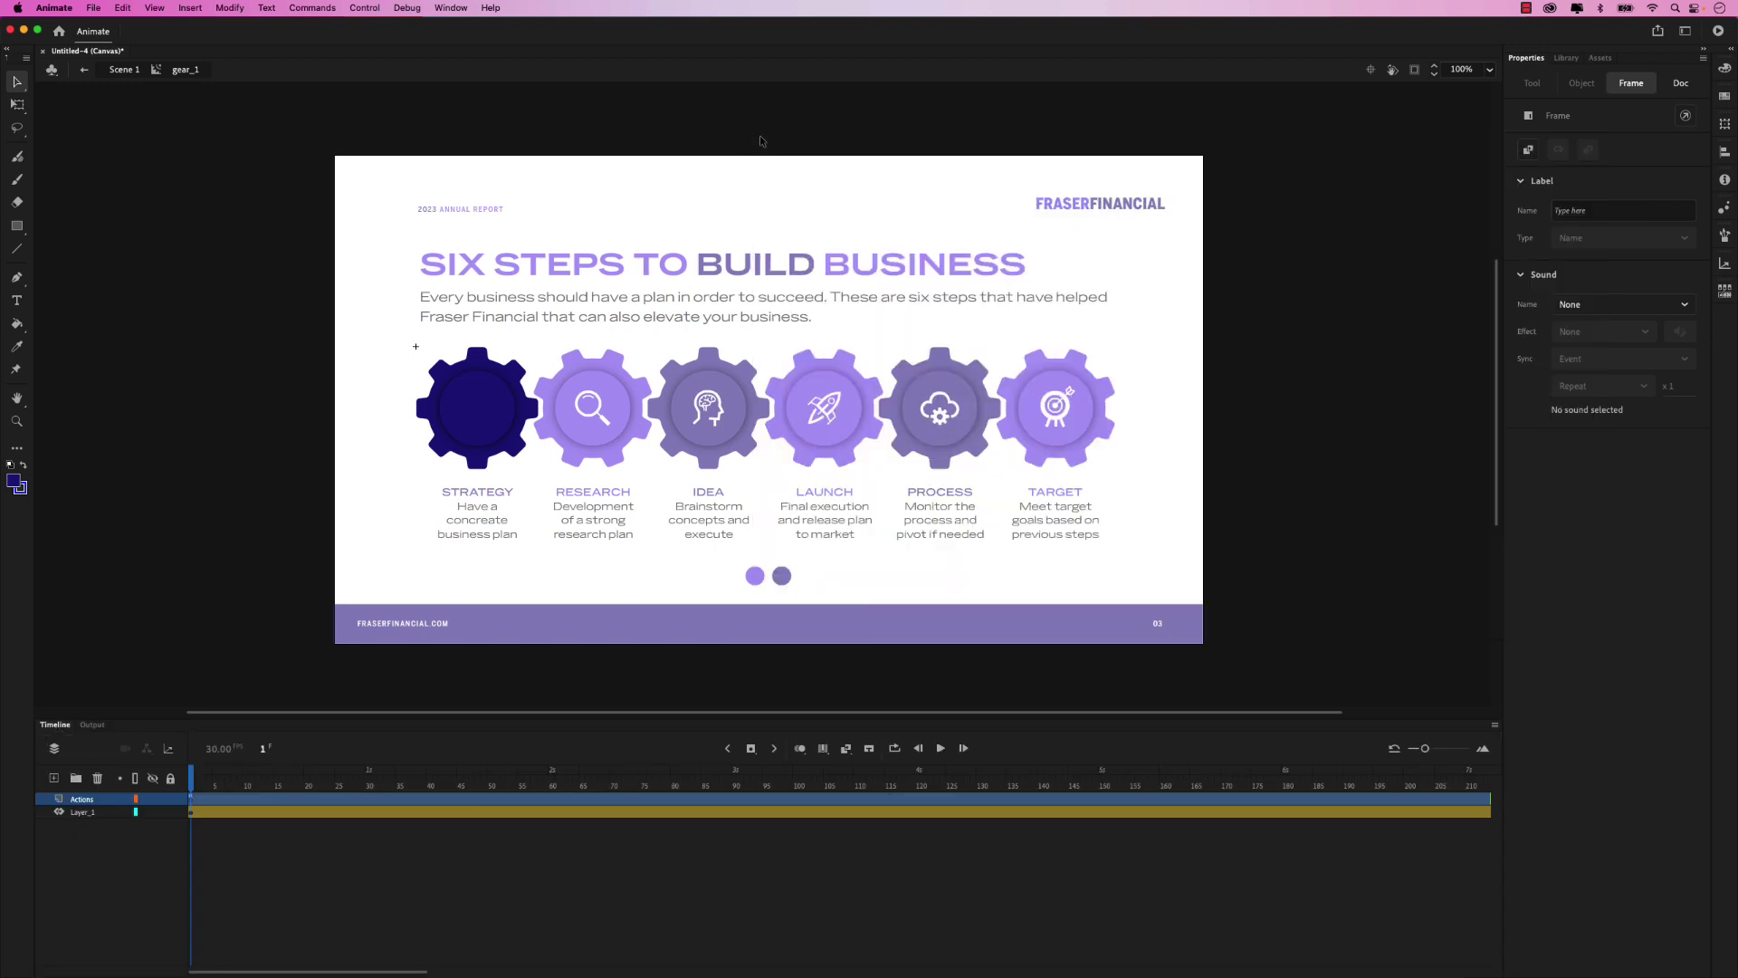
pyautogui.click(83, 70)
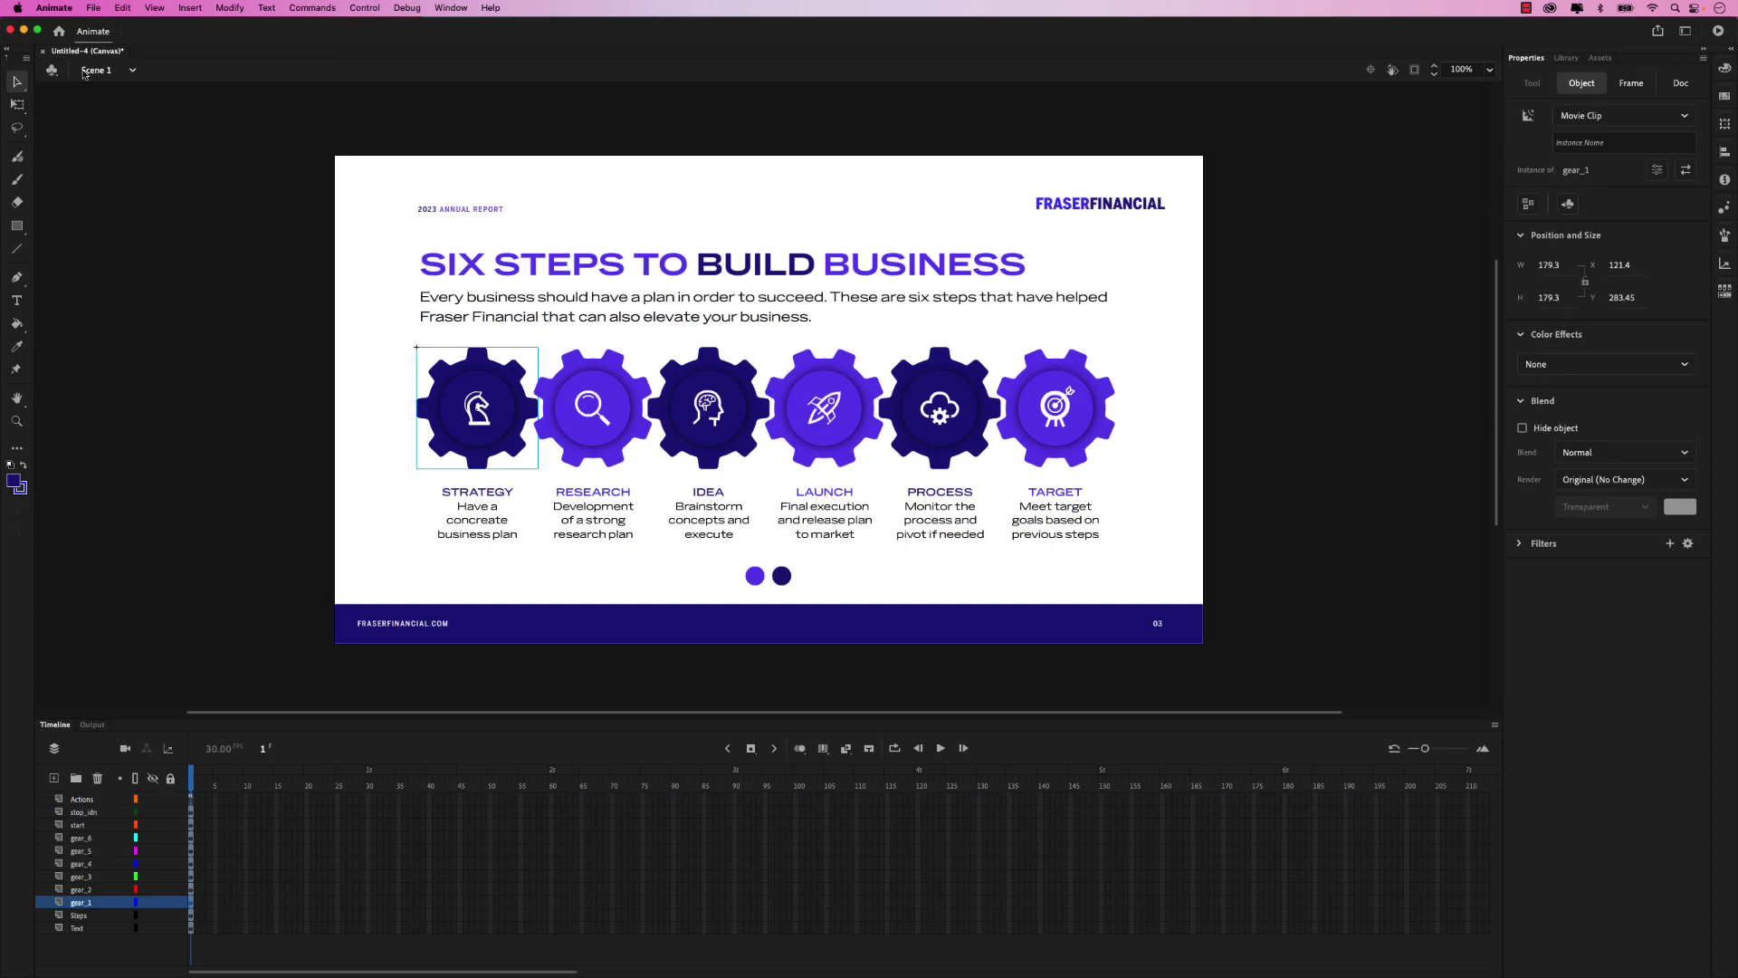
pyautogui.click(247, 246)
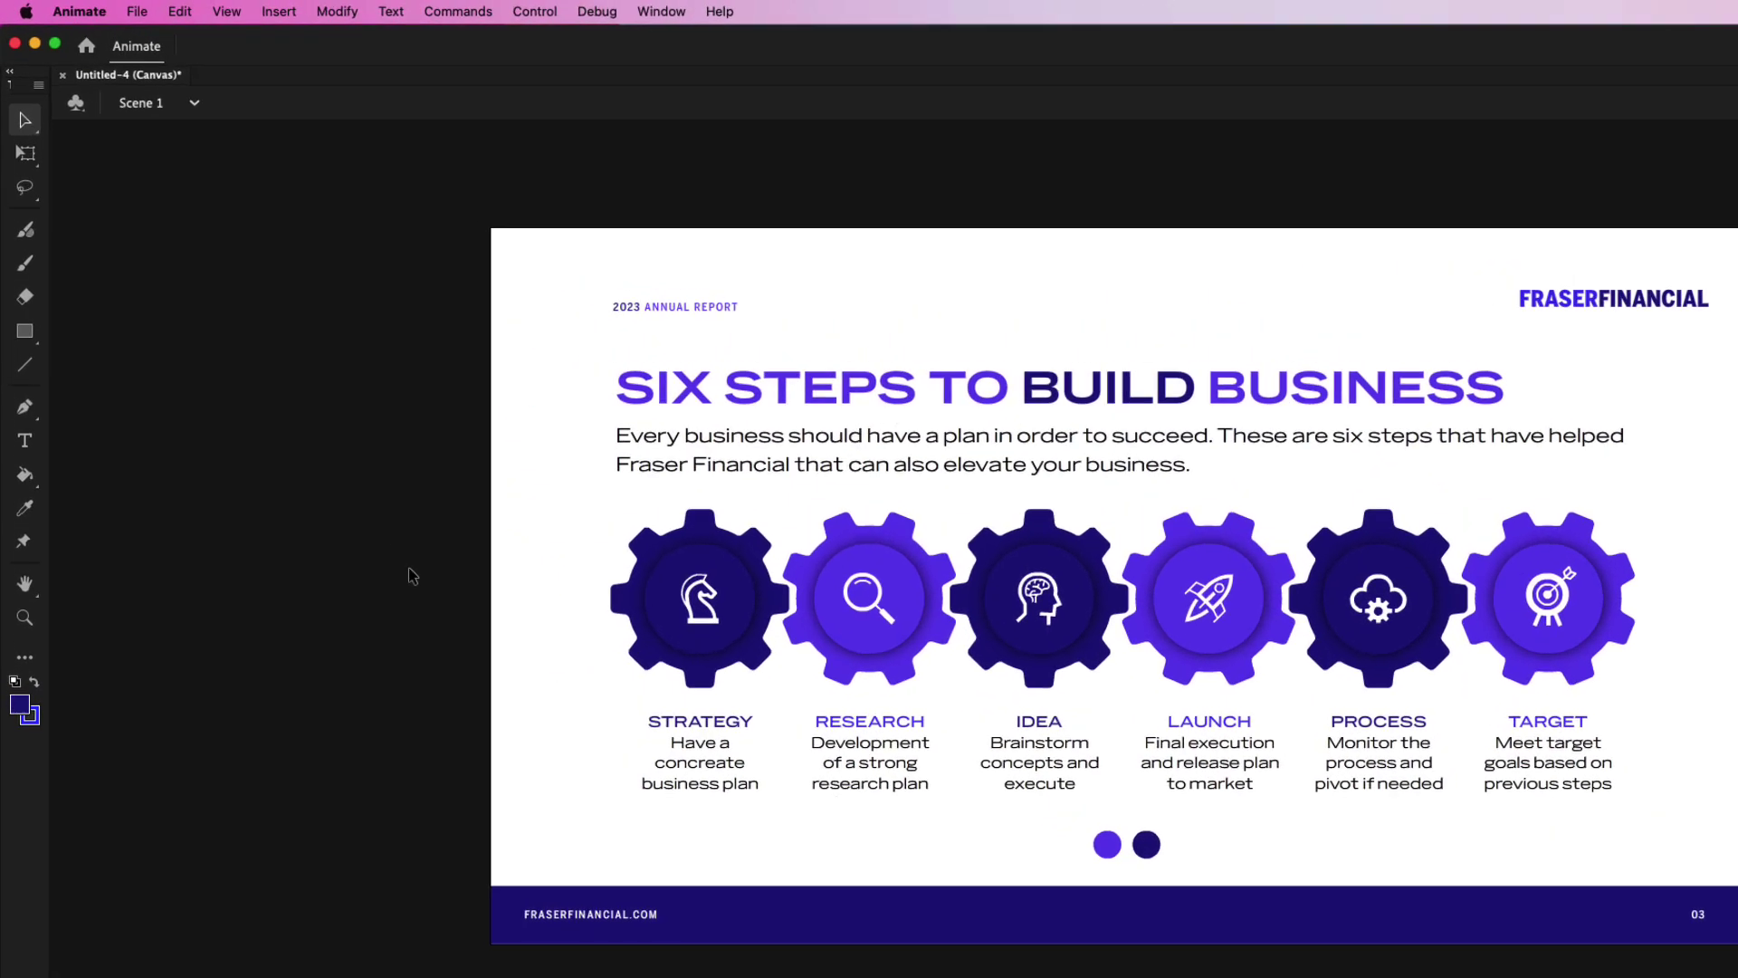
# Step: Enable the OAM Package format in the publish settings and set its output name to Animated Deck Slide
pyautogui.click(92, 6)
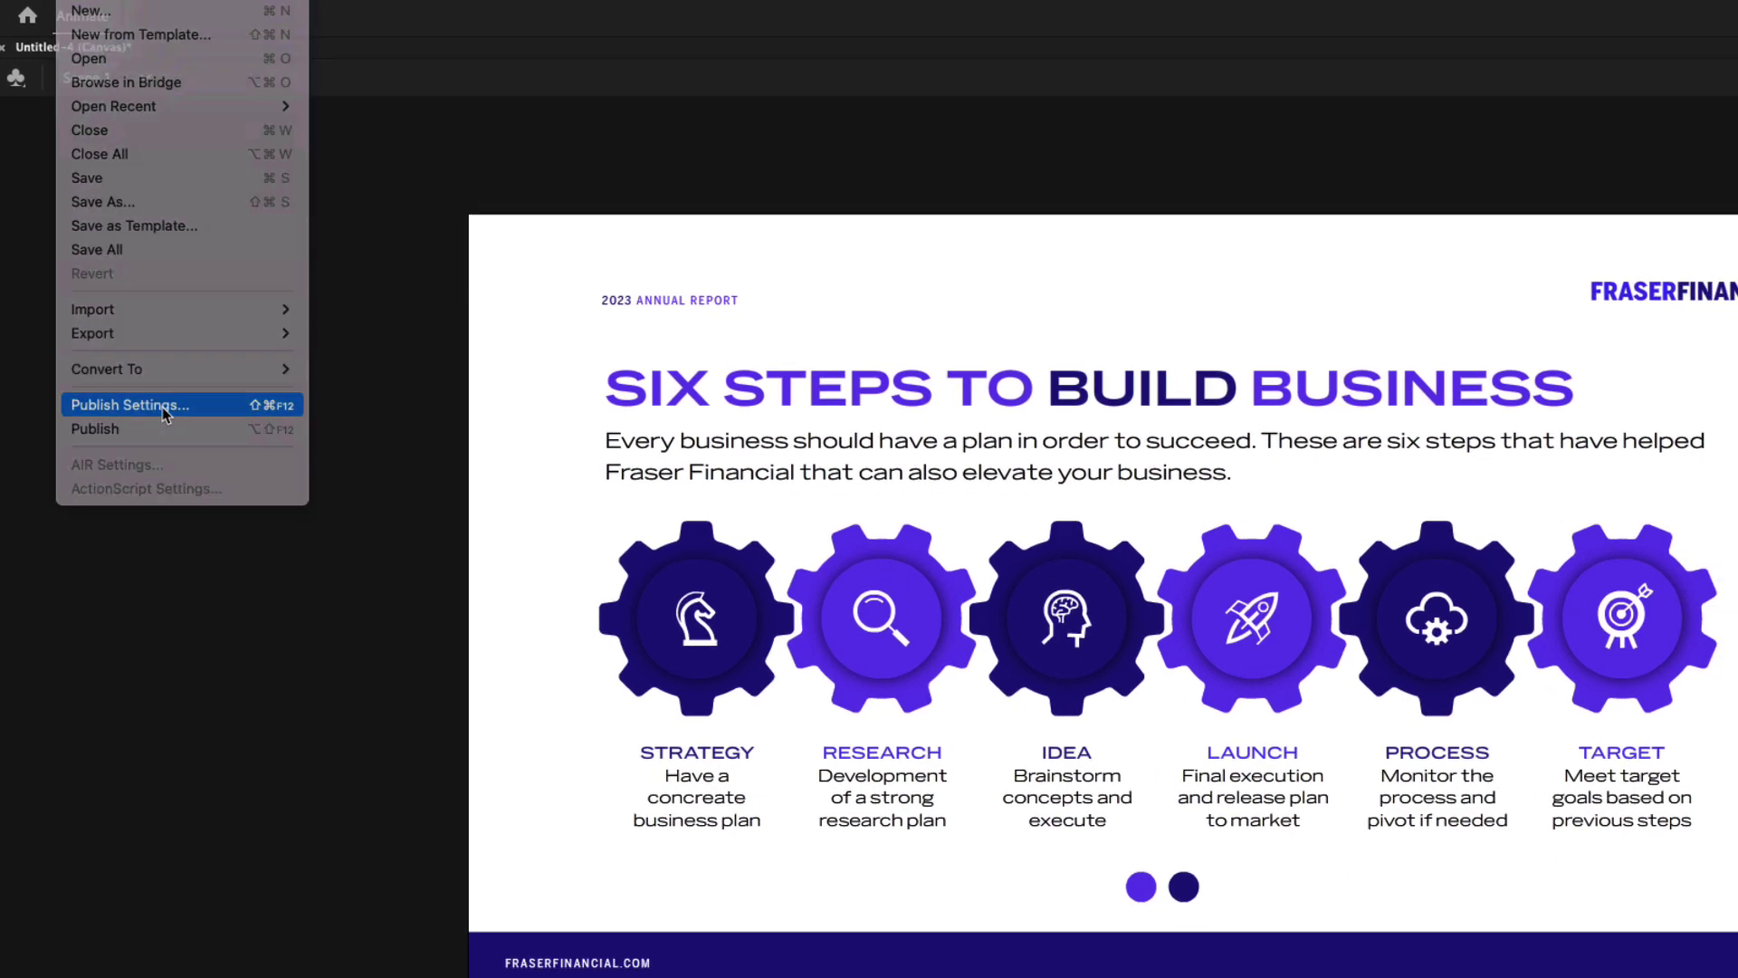
pyautogui.click(228, 442)
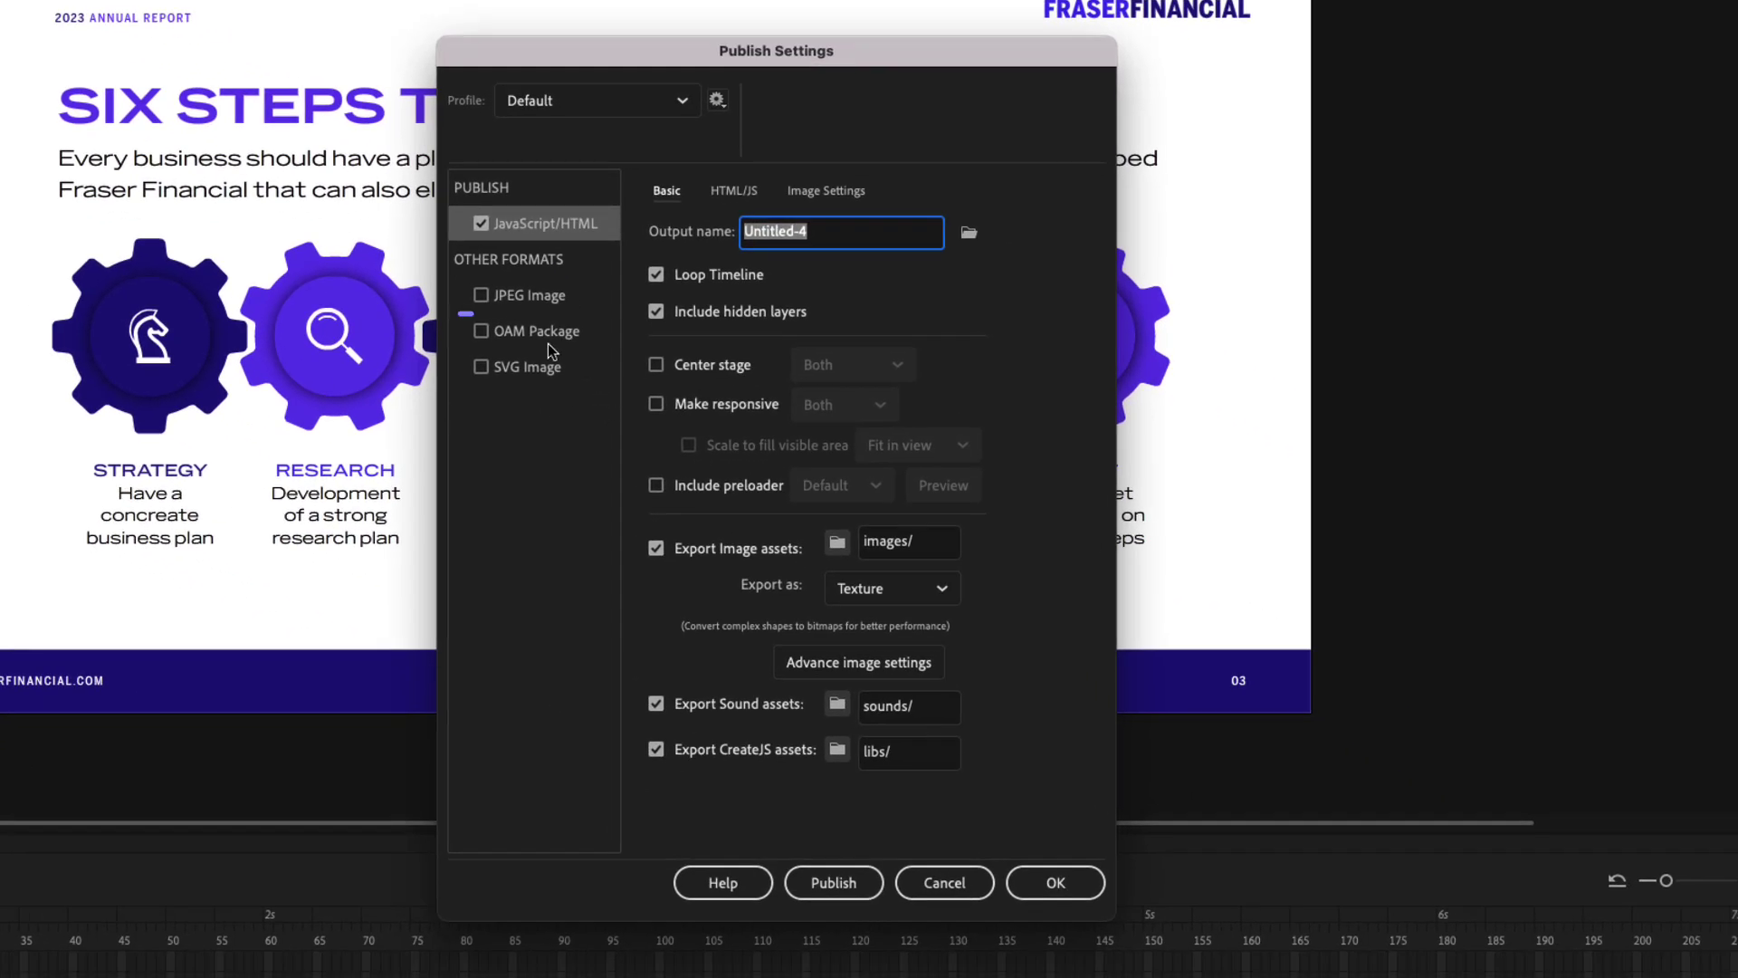
pyautogui.click(479, 332)
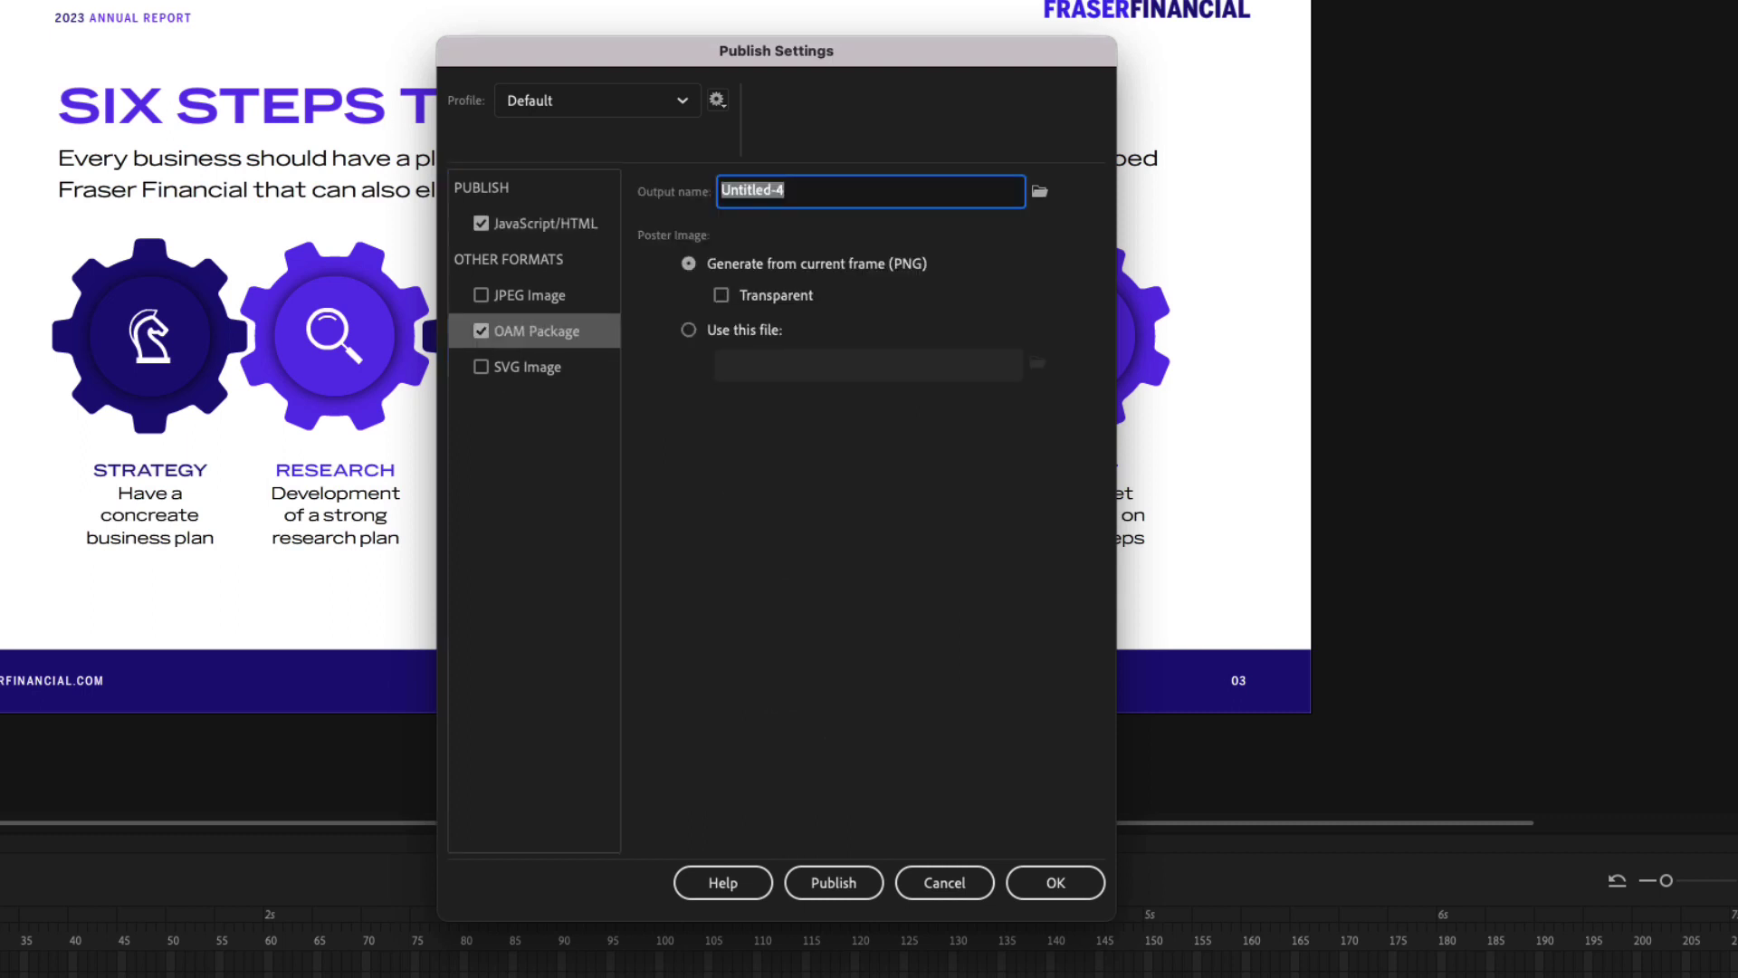
pyautogui.write('Animated Deck Slide')
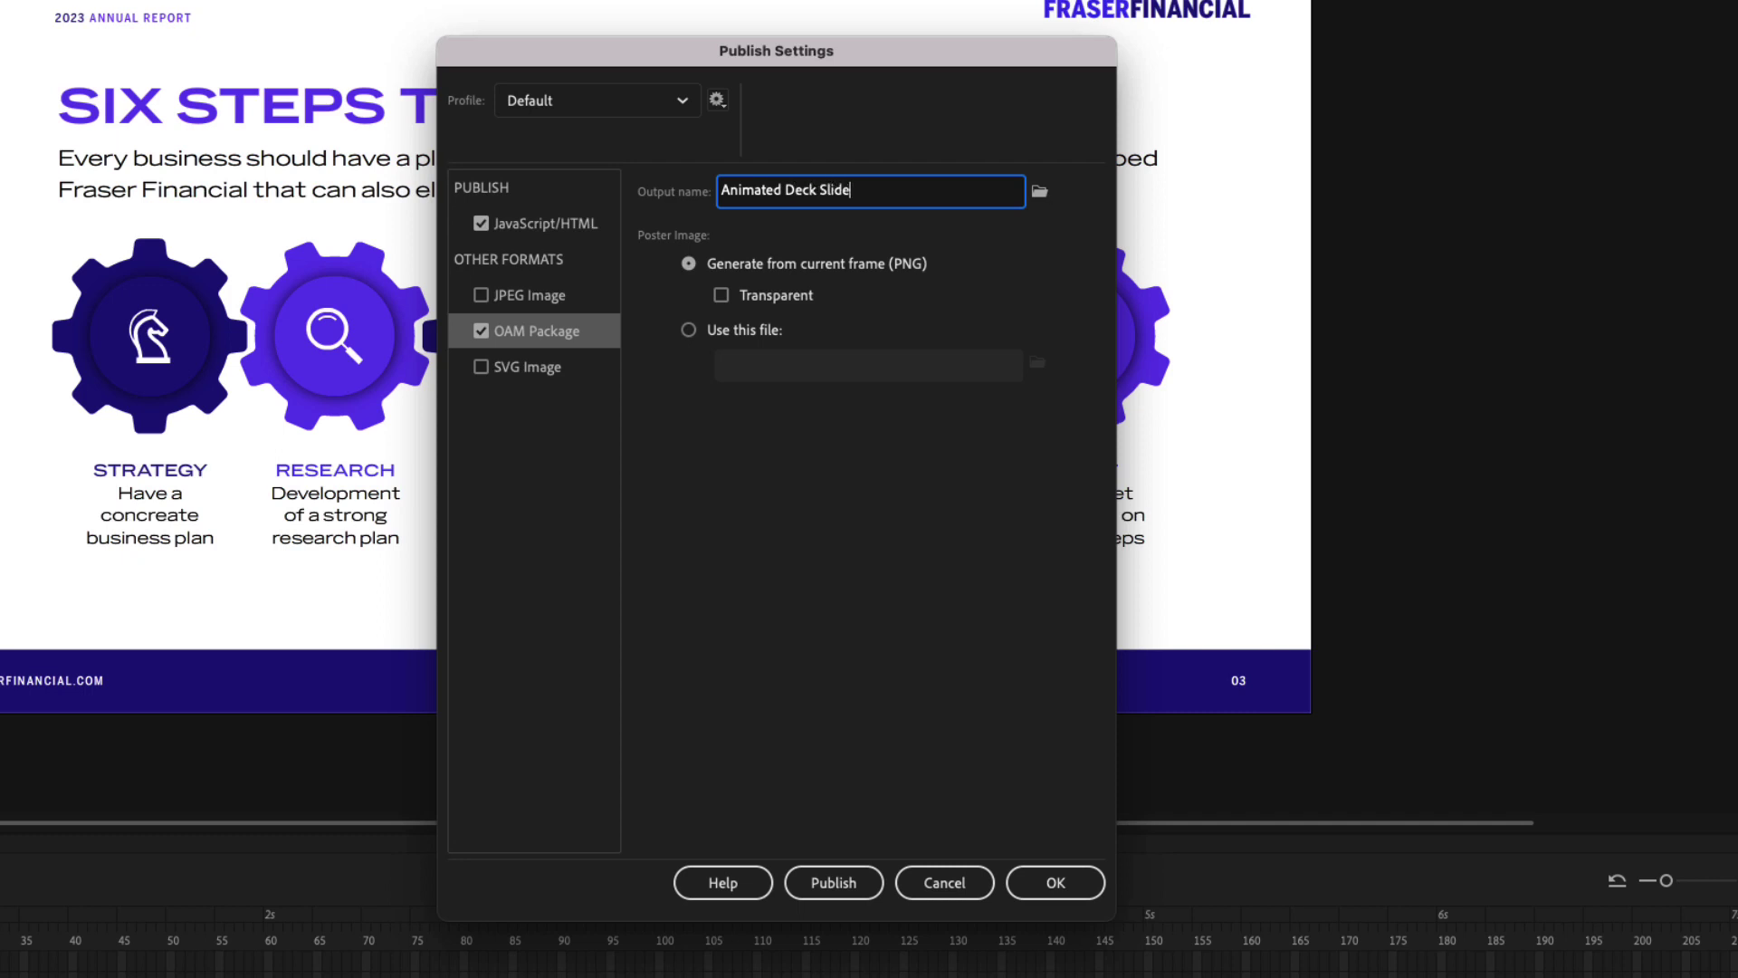
# Step: Set the Desktop as the OAM package's publish destination, accept the settings and publish the document
pyautogui.click(1039, 192)
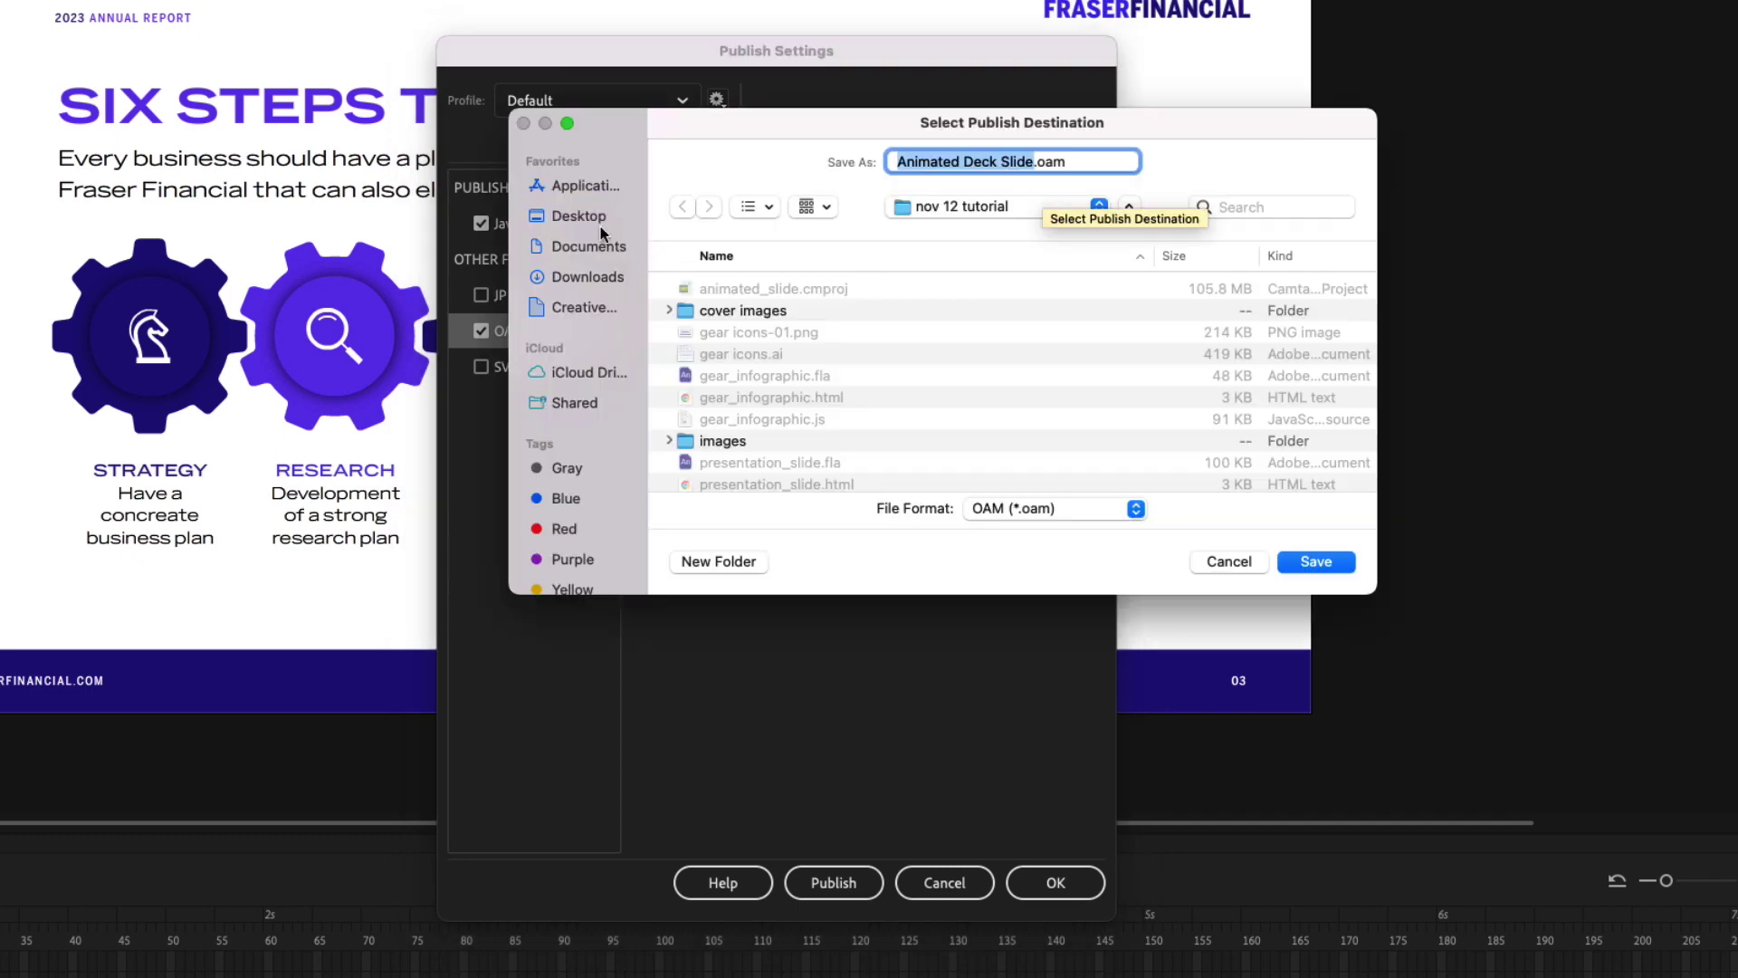
pyautogui.click(566, 215)
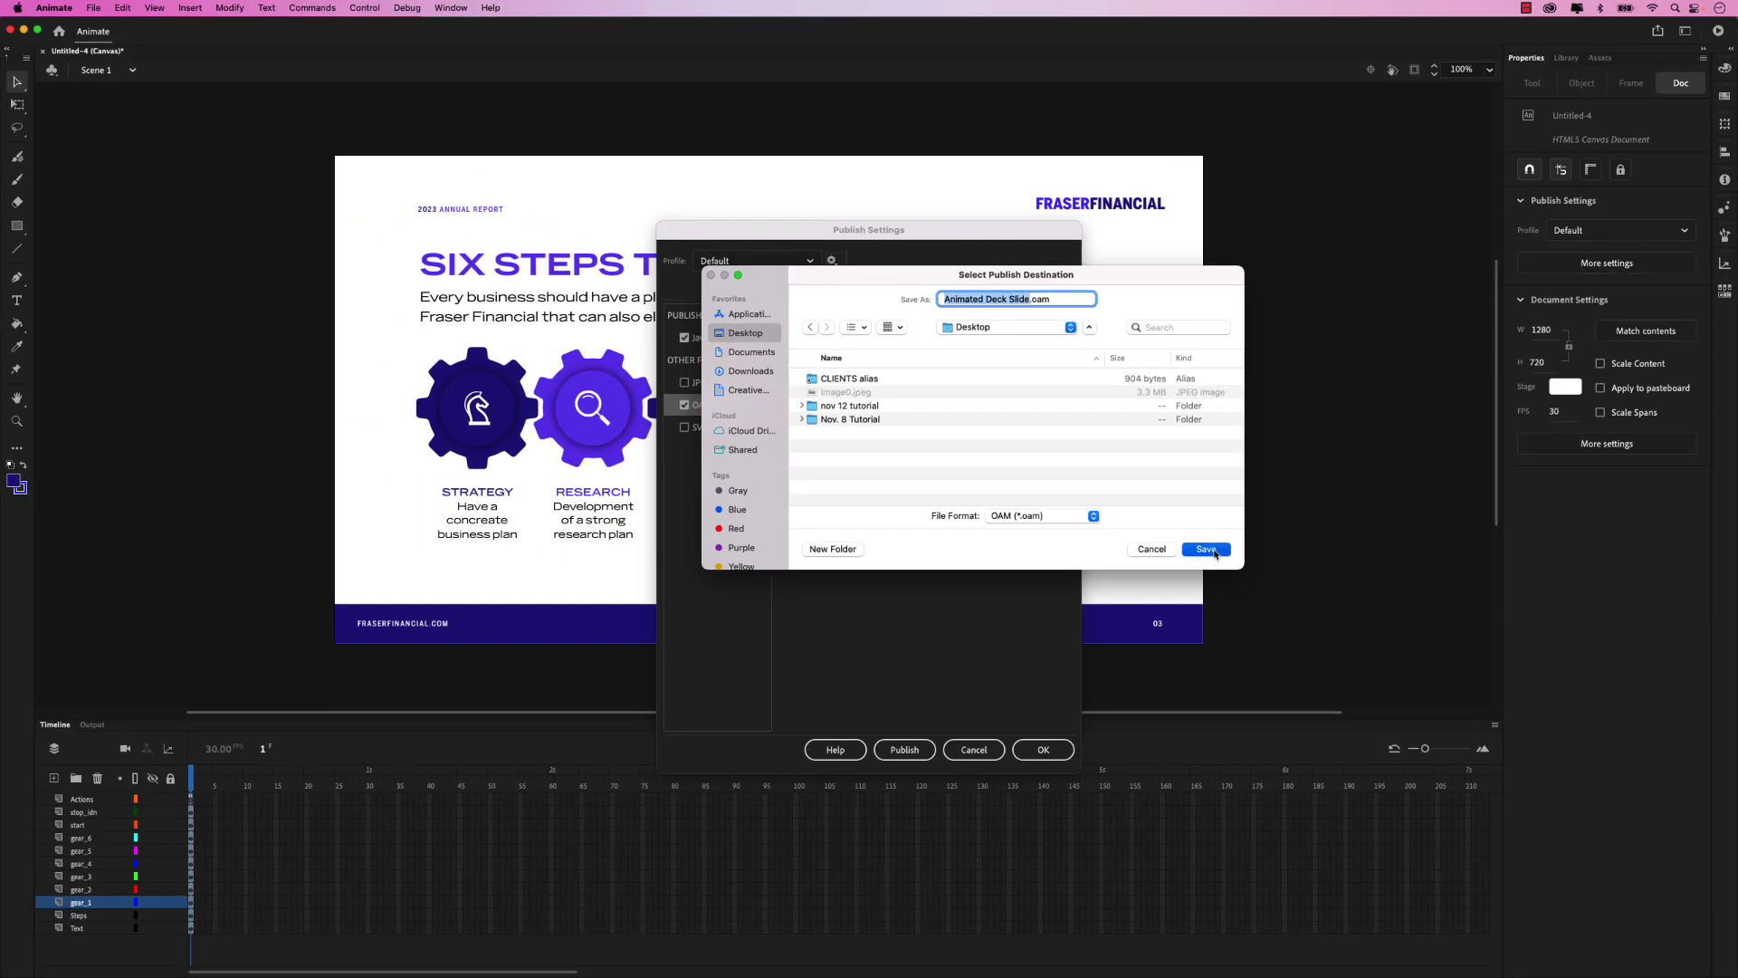
pyautogui.click(1213, 551)
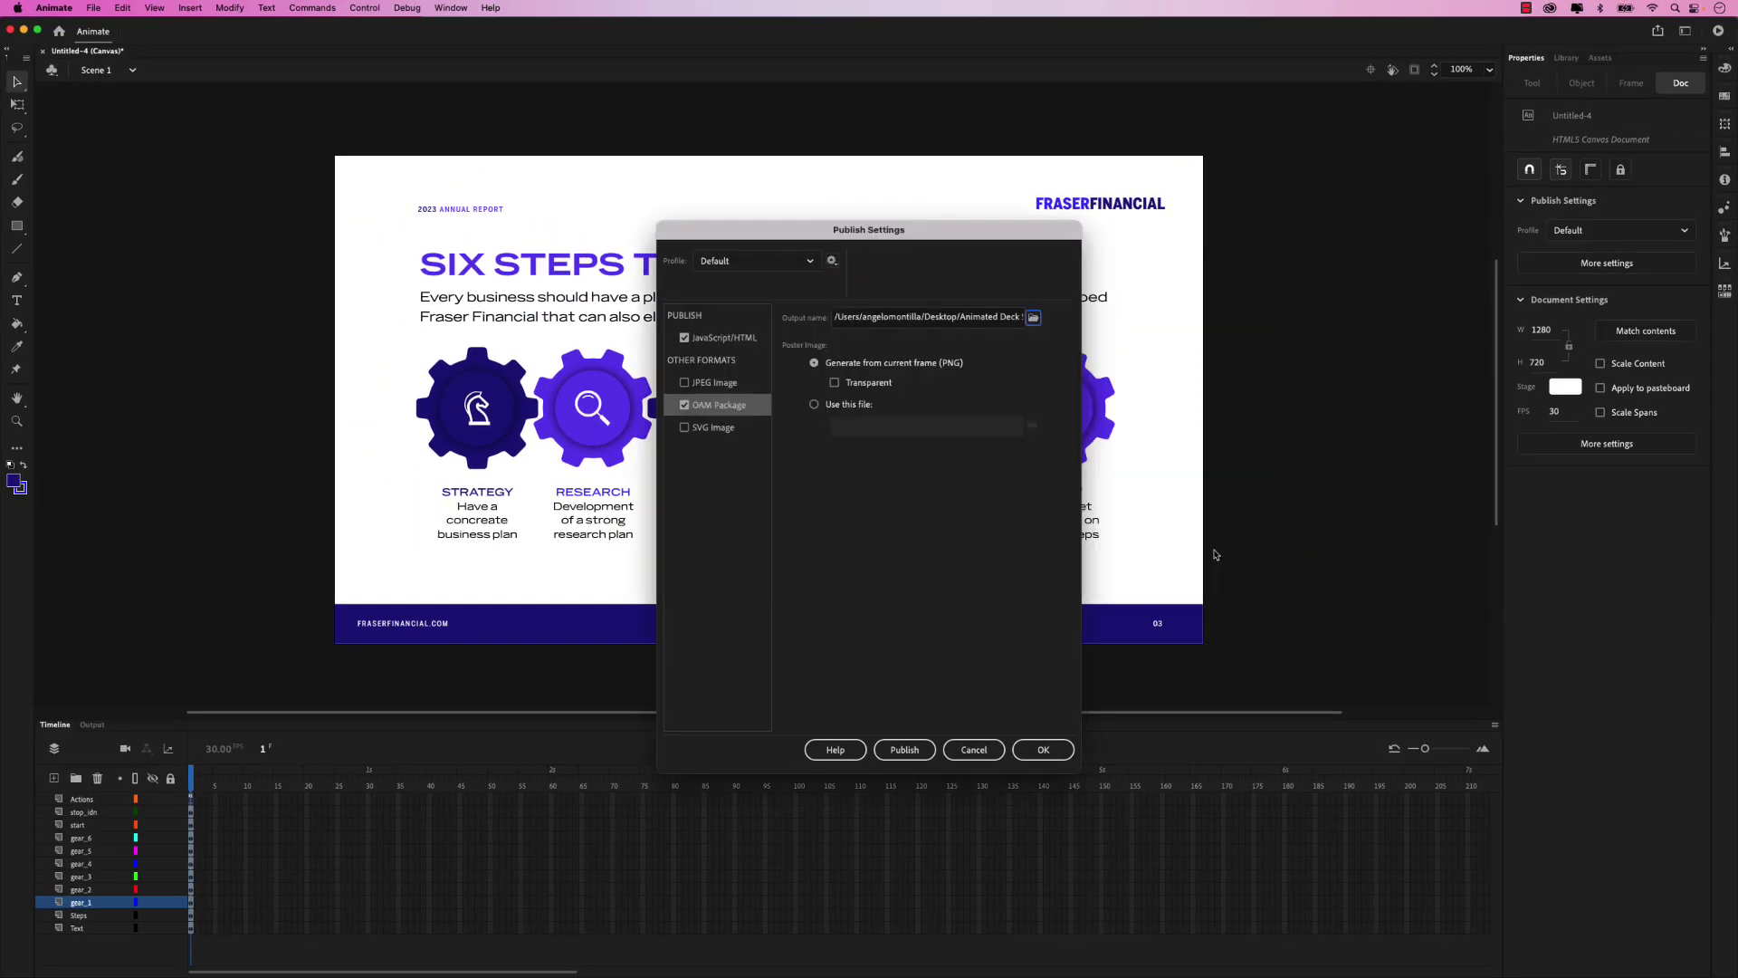
pyautogui.click(1041, 750)
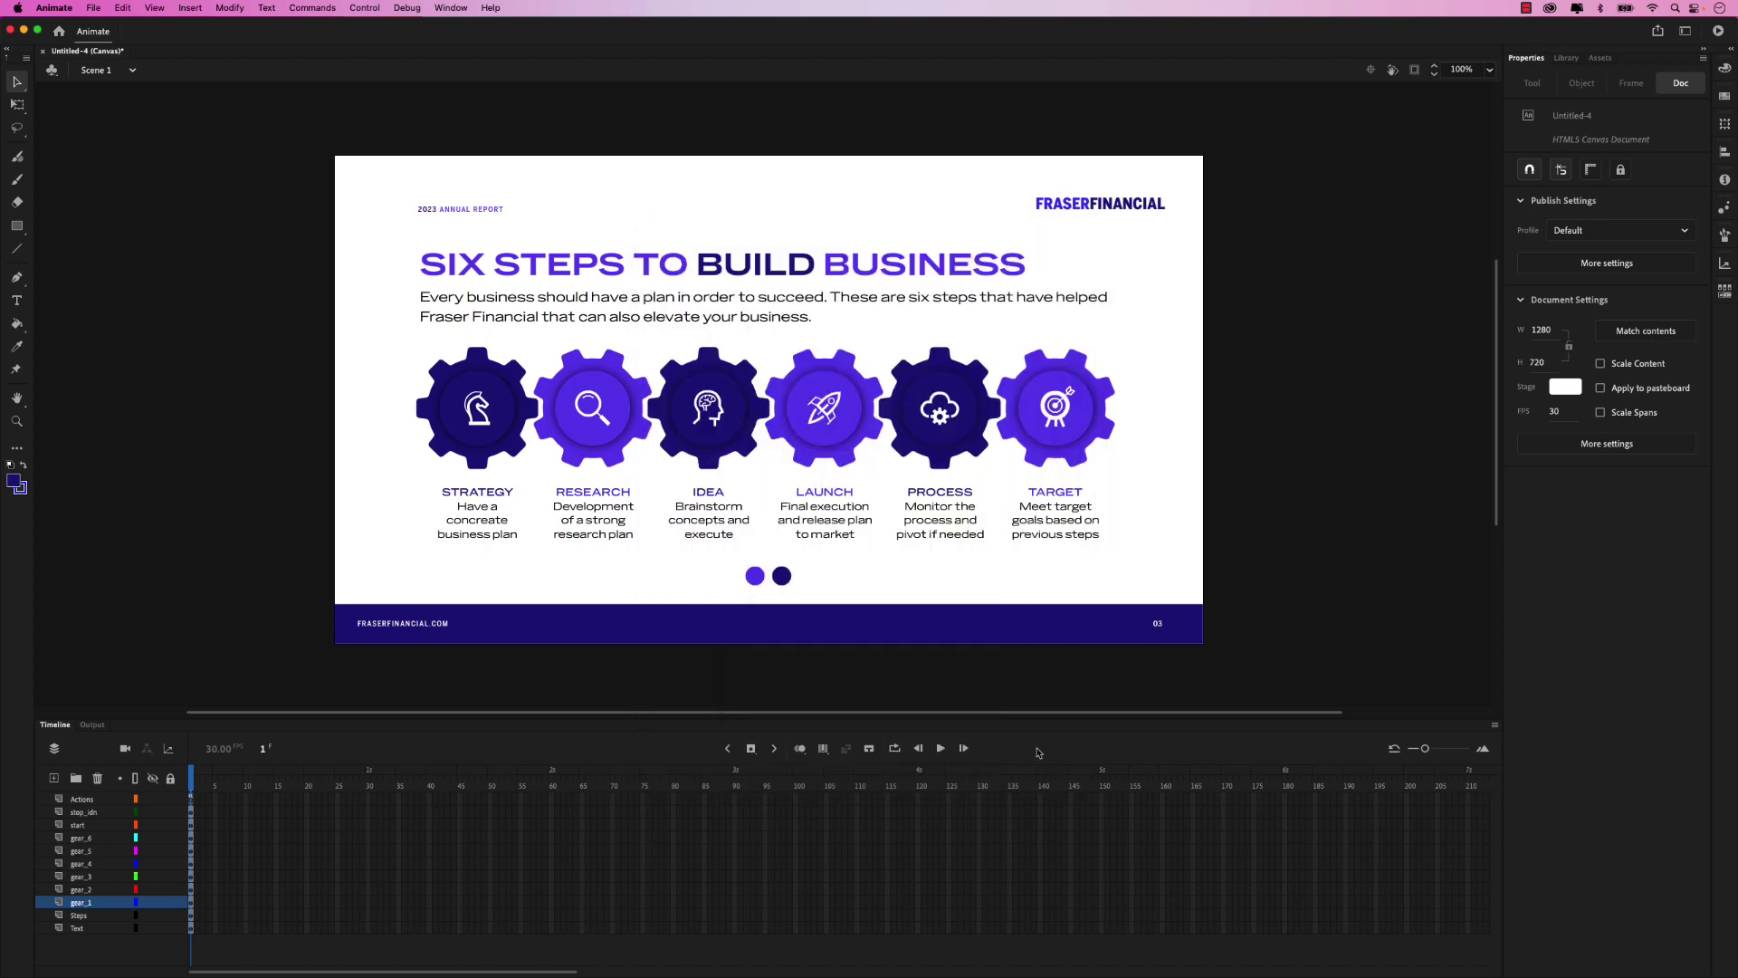
pyautogui.click(93, 7)
pyautogui.click(104, 289)
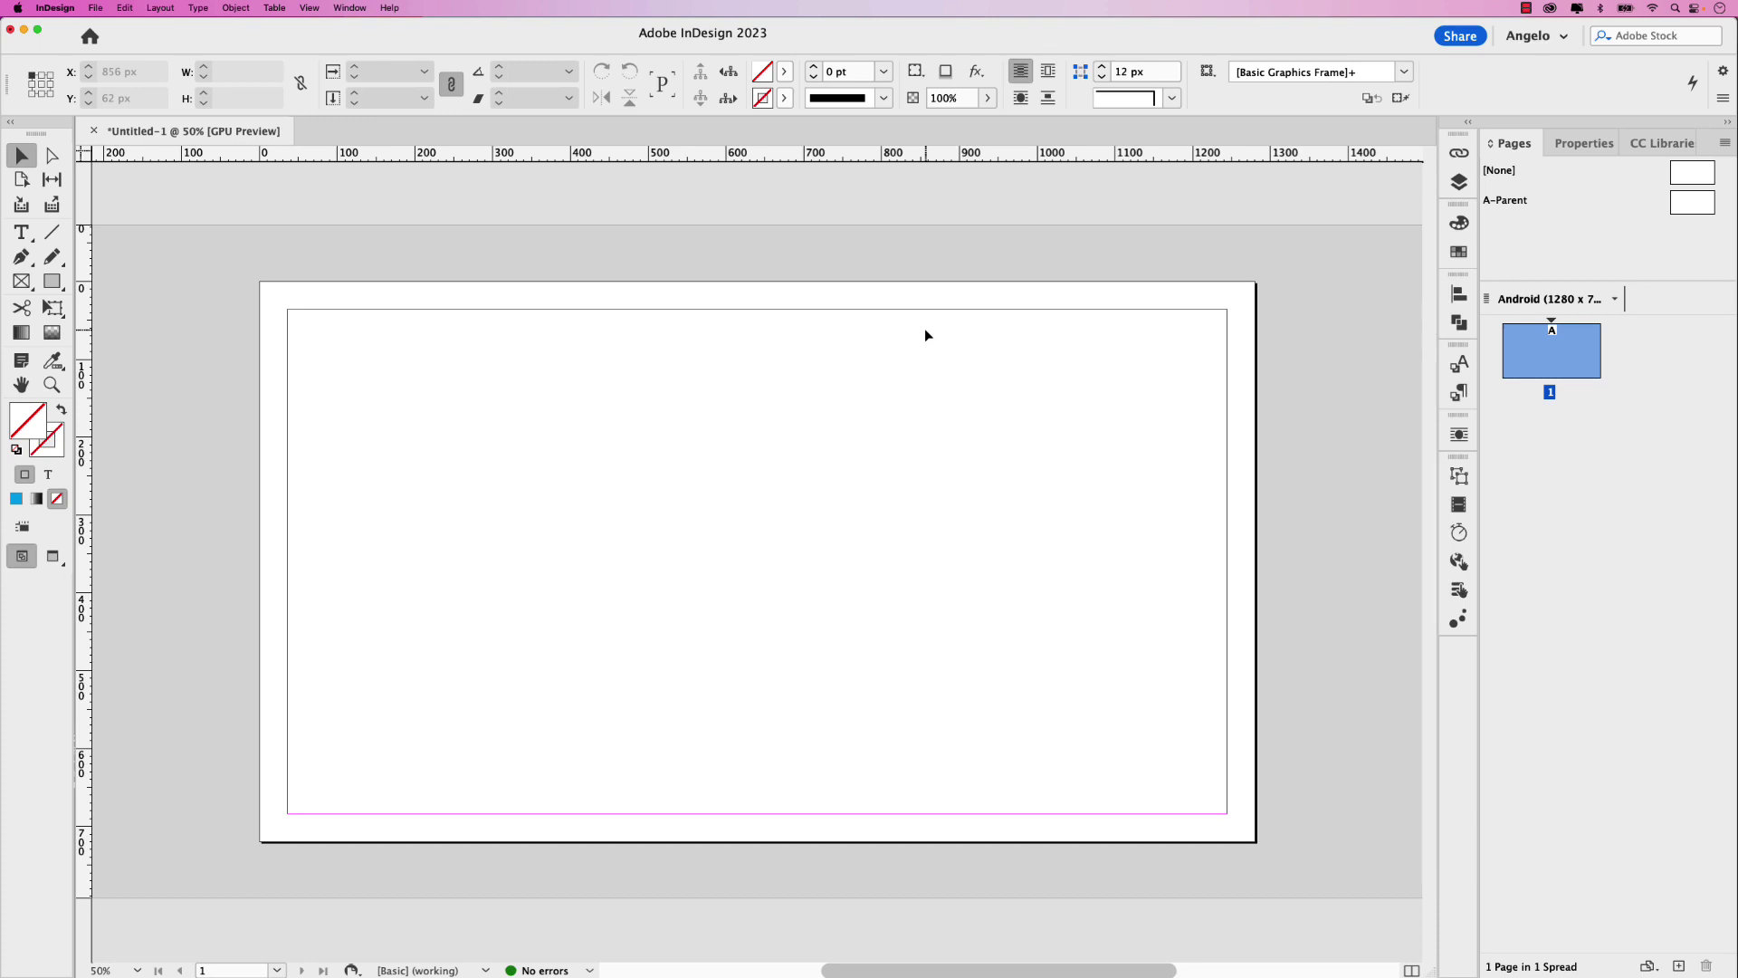
# Step: Switch to InDesign and place Animated Deck Slide.oam from the Desktop over the entire 1280 x 720 px page
pyautogui.click(95, 8)
pyautogui.click(138, 193)
pyautogui.click(695, 221)
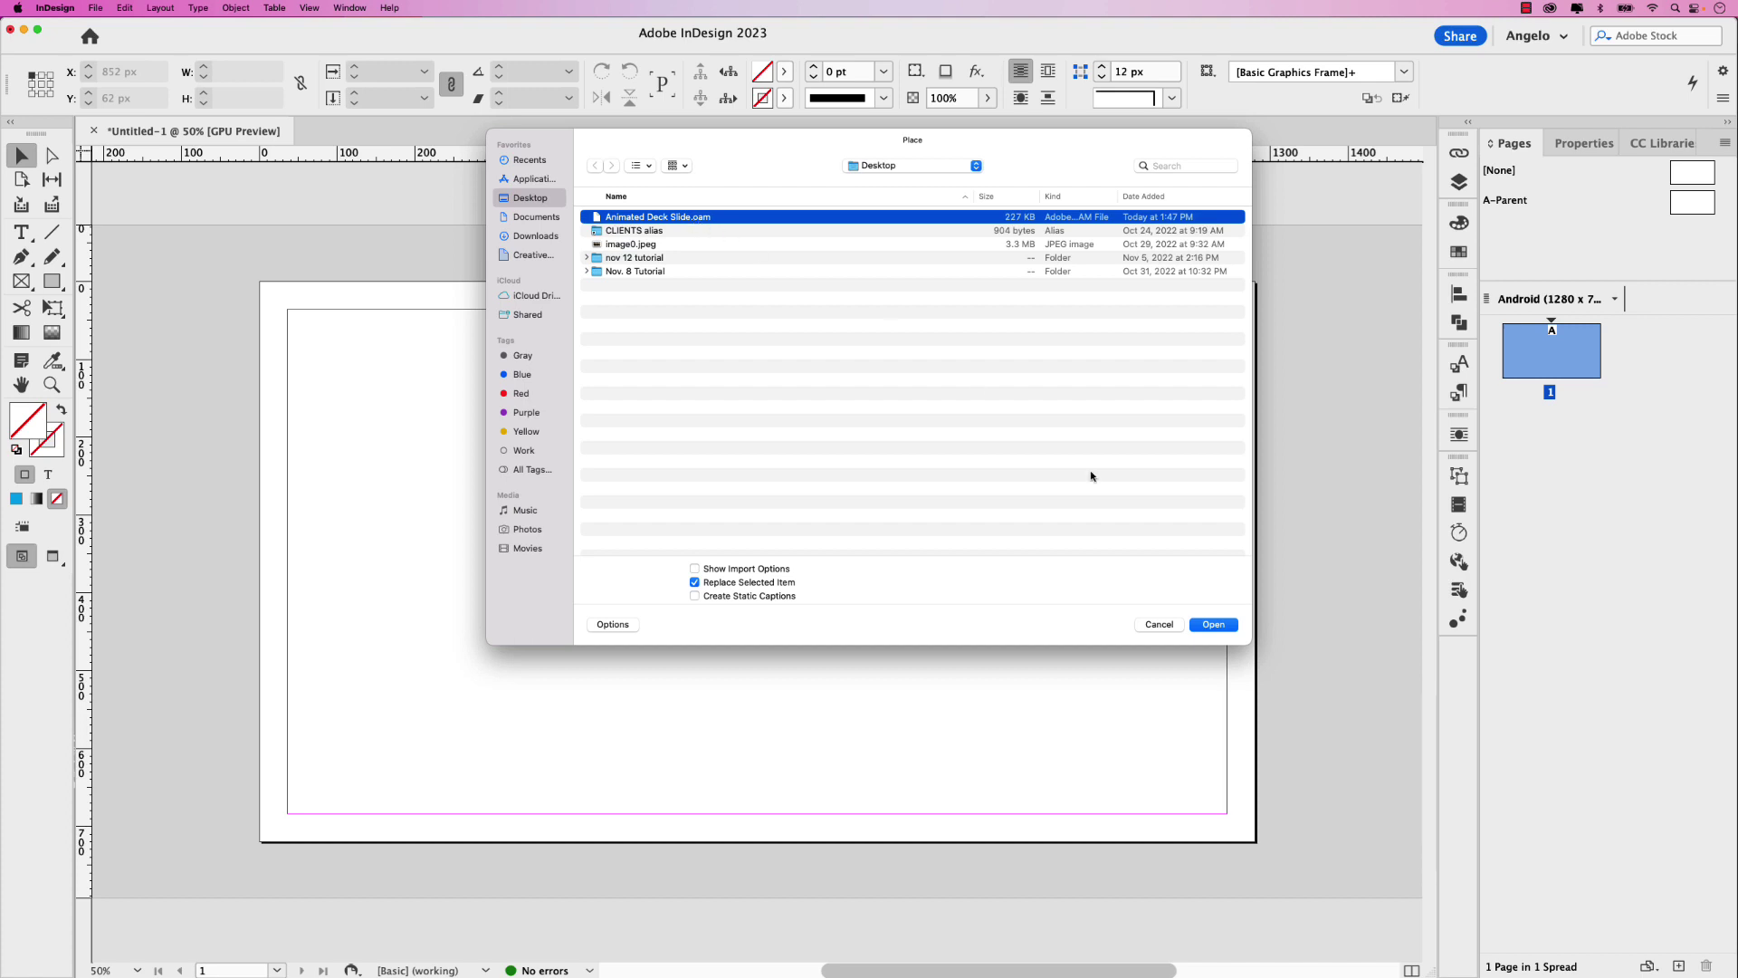
pyautogui.click(1218, 630)
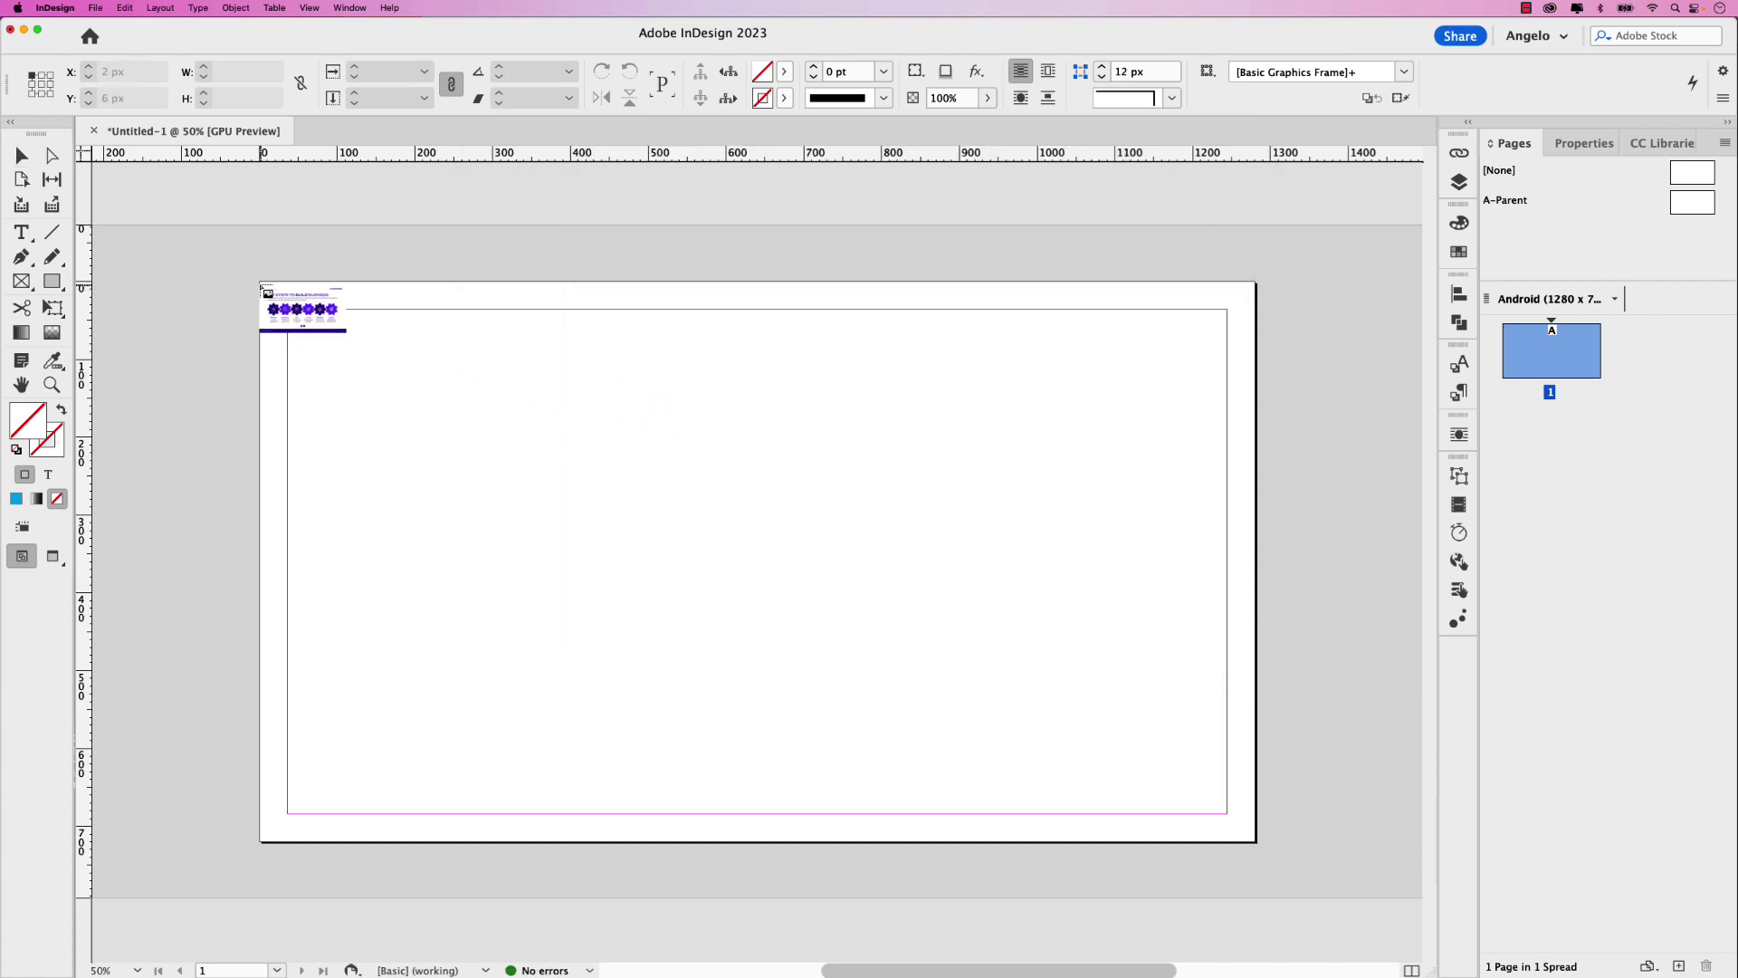
pyautogui.moveTo(260, 284); pyautogui.dragTo(1259, 846)
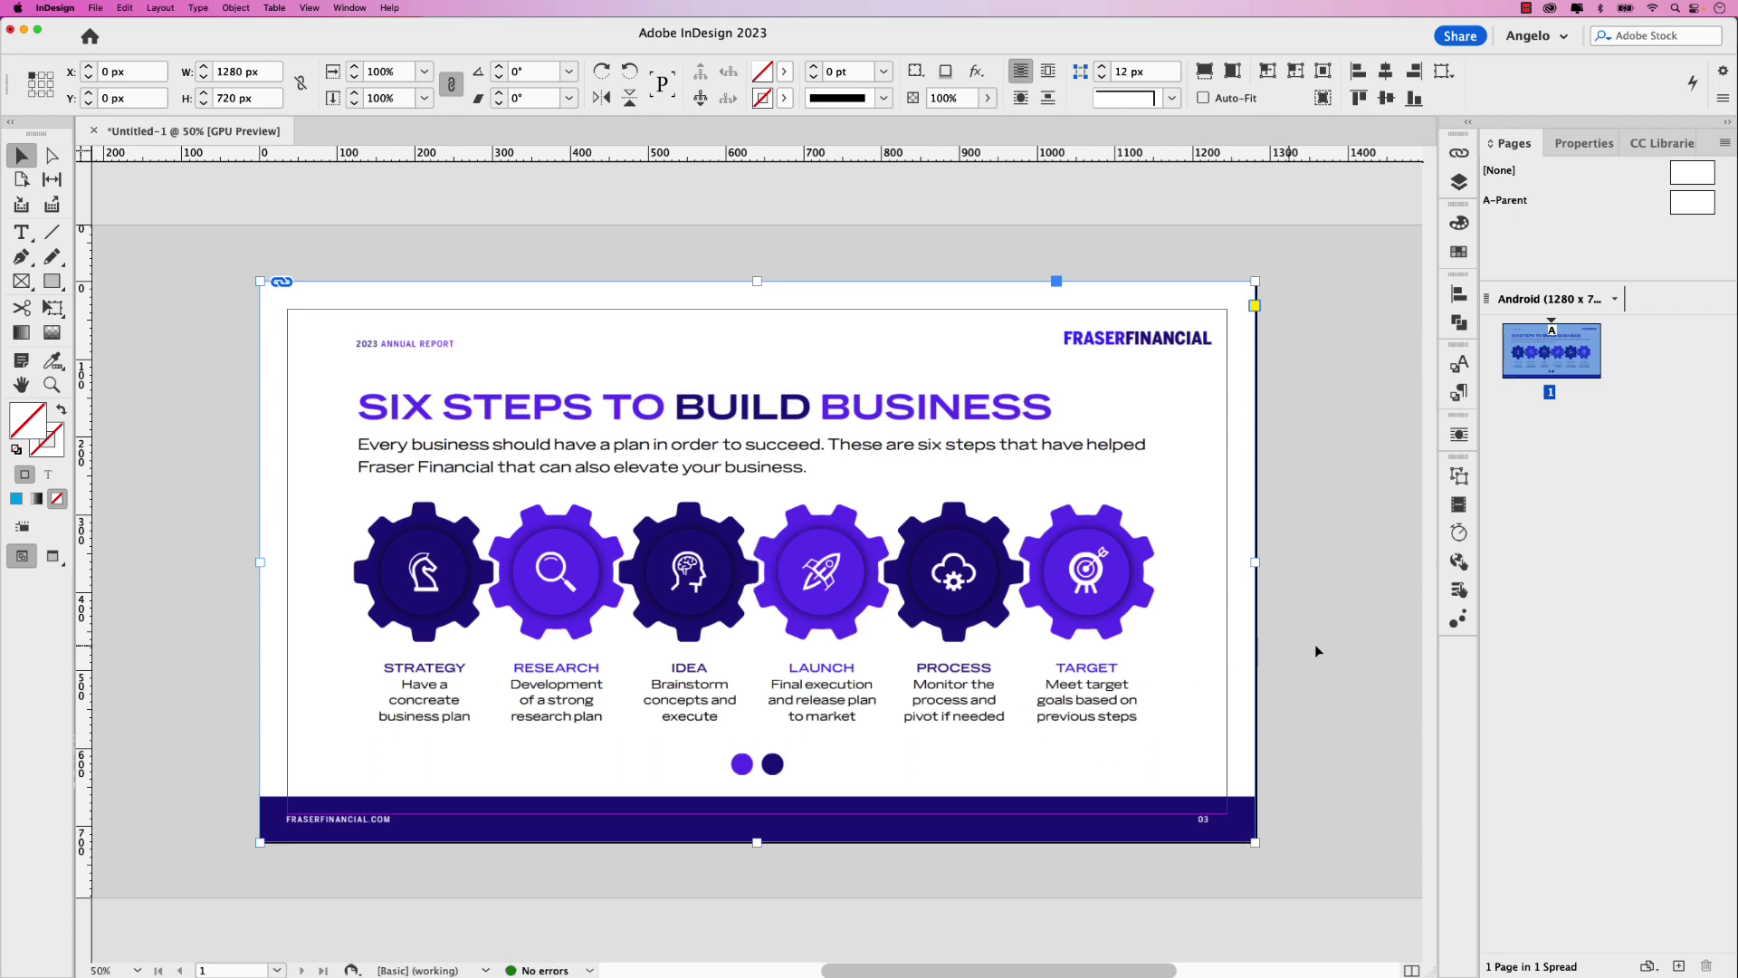
# Step: Open the EPUB Interactivity Preview of the placed animated slide
pyautogui.click(1457, 622)
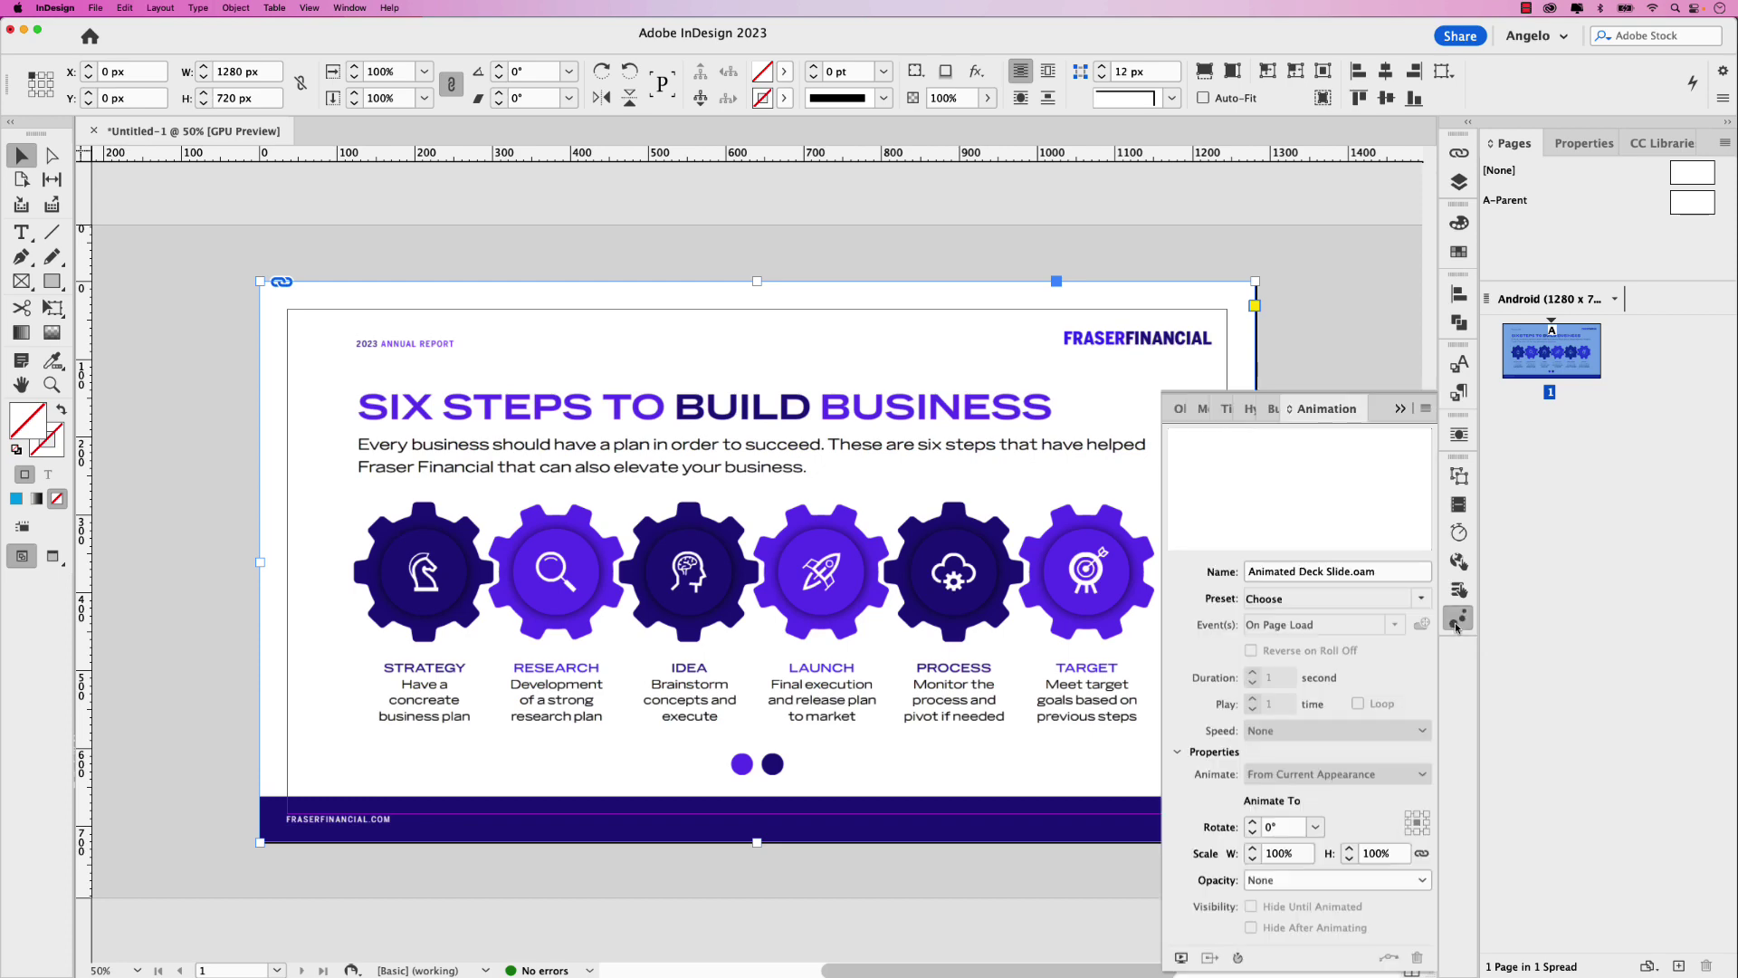
pyautogui.click(1181, 958)
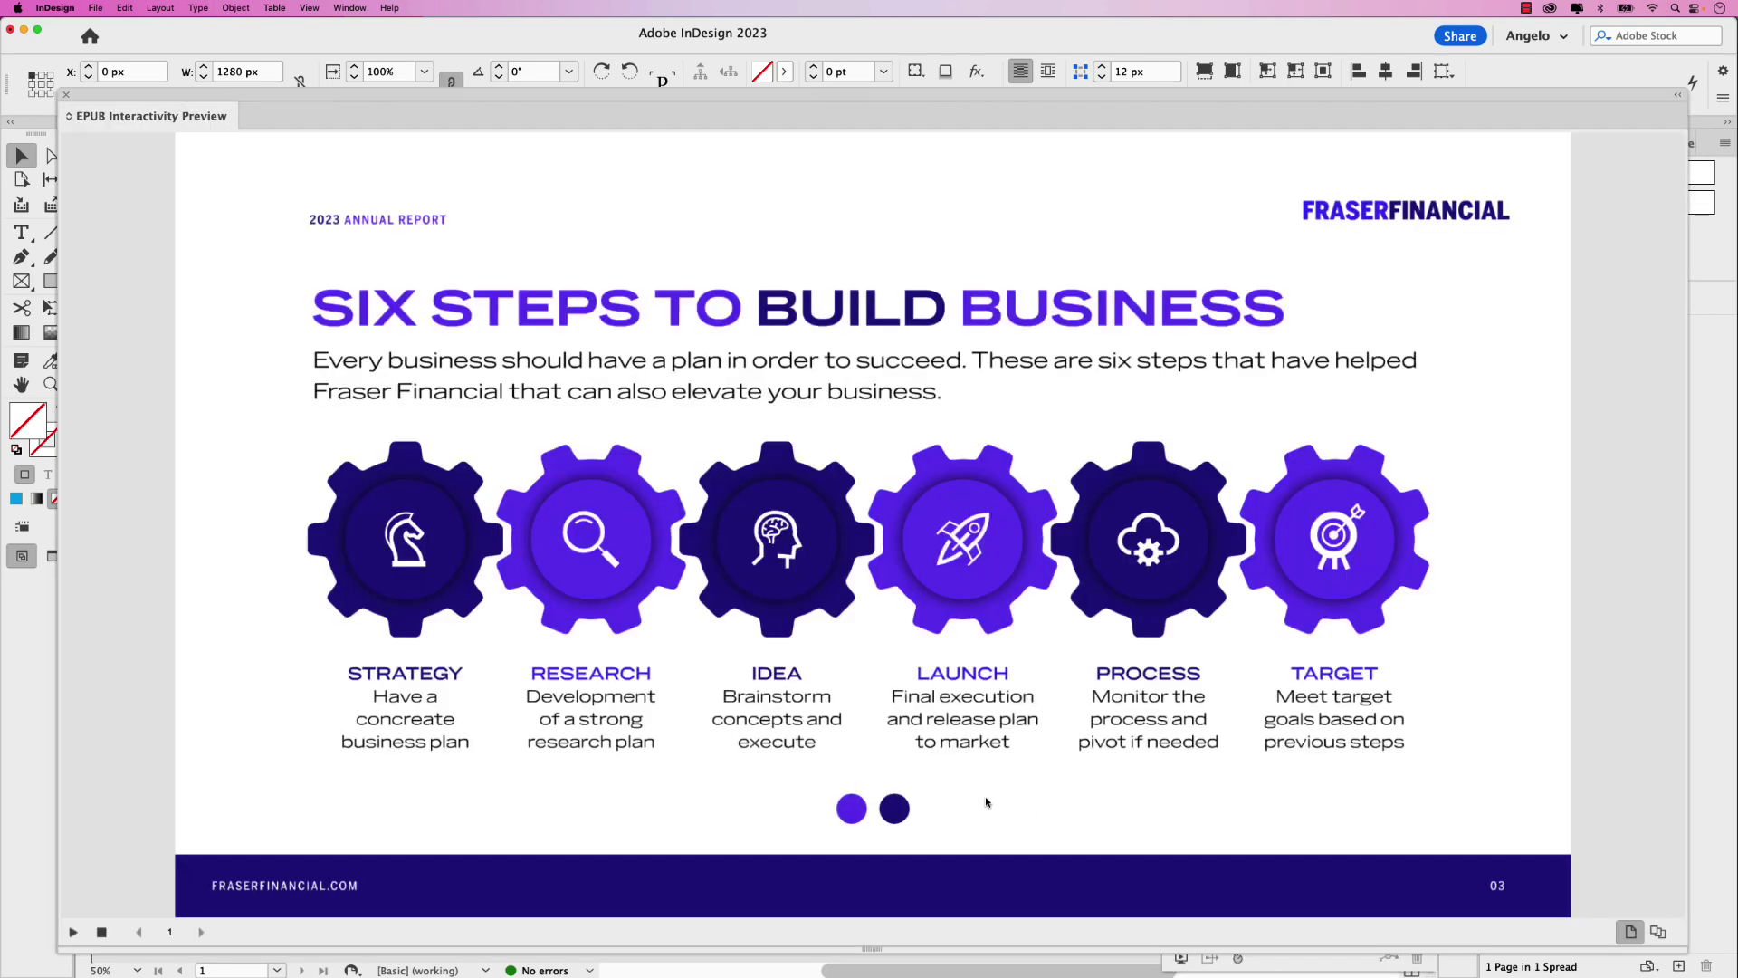